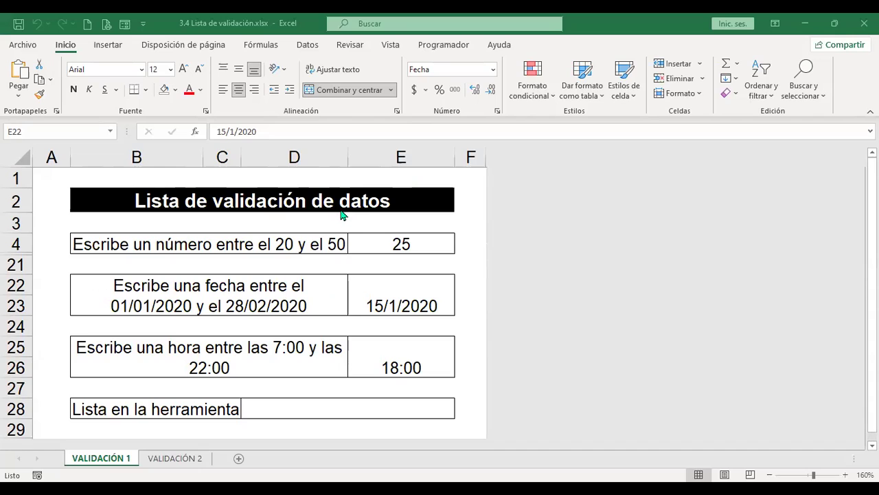
Try entering 10 in E4, cancel the rejection to keep 25, then check cells E25 and D28.
{"action": "left_click", "coordinate": [389, 249]}
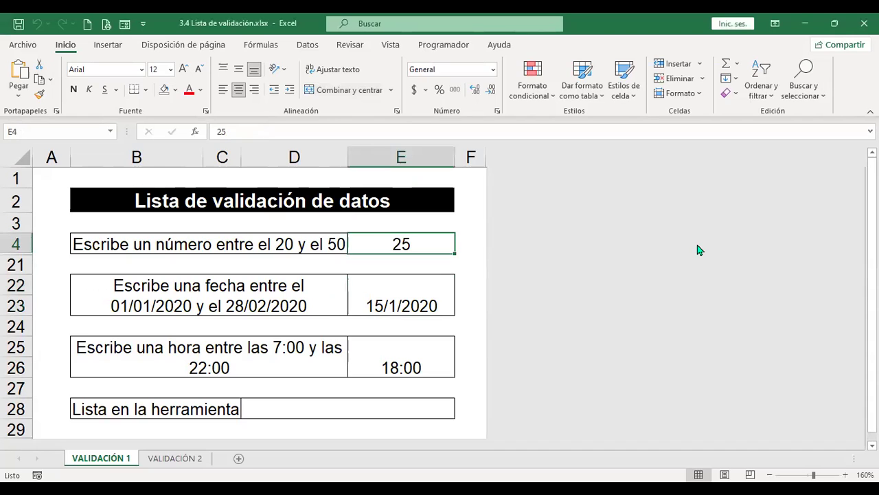
{"action": "type", "text": "10"}
{"action": "key", "text": "Return"}
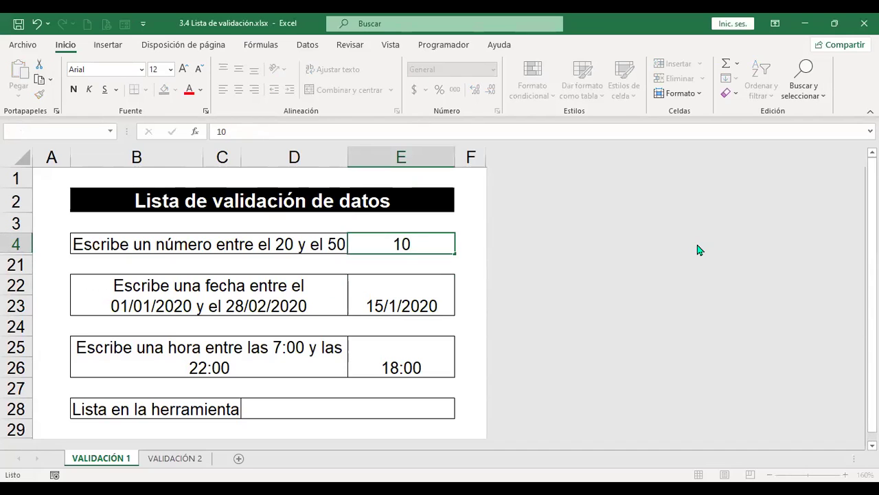
{"action": "left_click", "coordinate": [420, 289]}
{"action": "scroll", "coordinate": [437, 294], "scroll_direction": "down", "scroll_amount": 1}
{"action": "left_click", "coordinate": [387, 298]}
{"action": "left_click", "coordinate": [405, 342]}
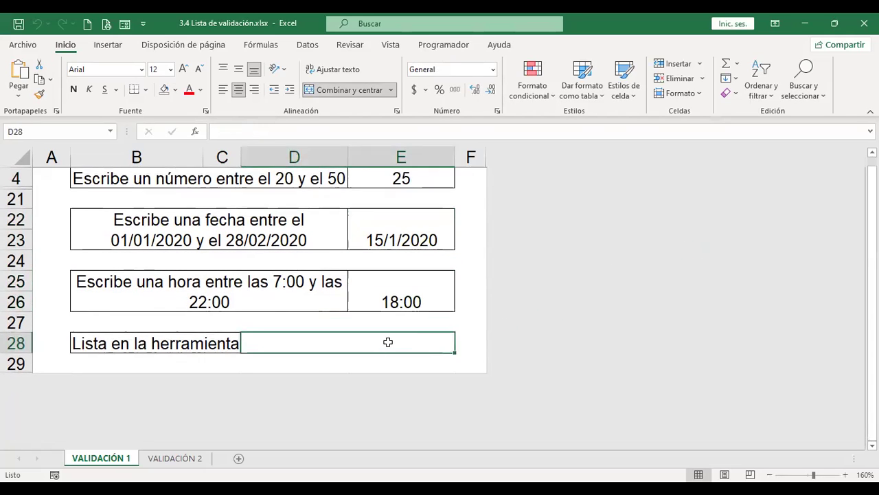
Go to sheet VALIDACIÓN 2 and select the merged vendor cell E5.
{"action": "left_click", "coordinate": [184, 462]}
{"action": "left_click", "coordinate": [381, 273]}
{"action": "scroll", "coordinate": [381, 275], "scroll_direction": "down", "scroll_amount": 2}
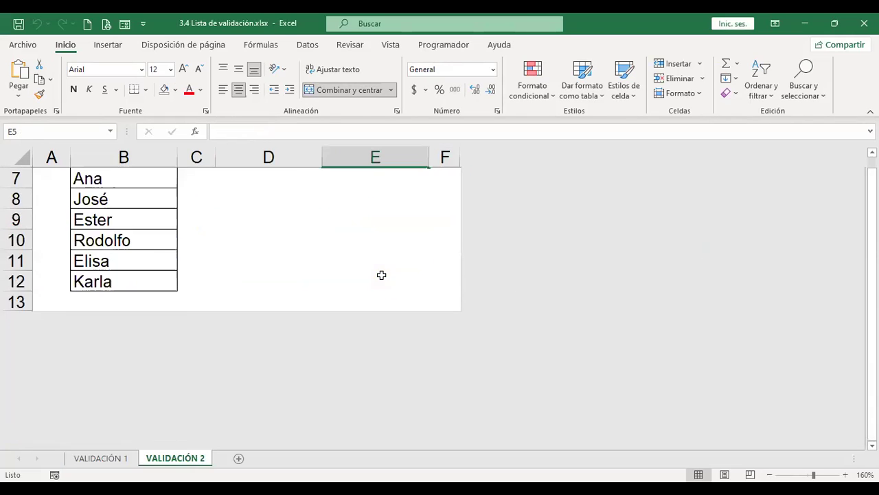
{"action": "scroll", "coordinate": [299, 323], "scroll_direction": "up", "scroll_amount": 2}
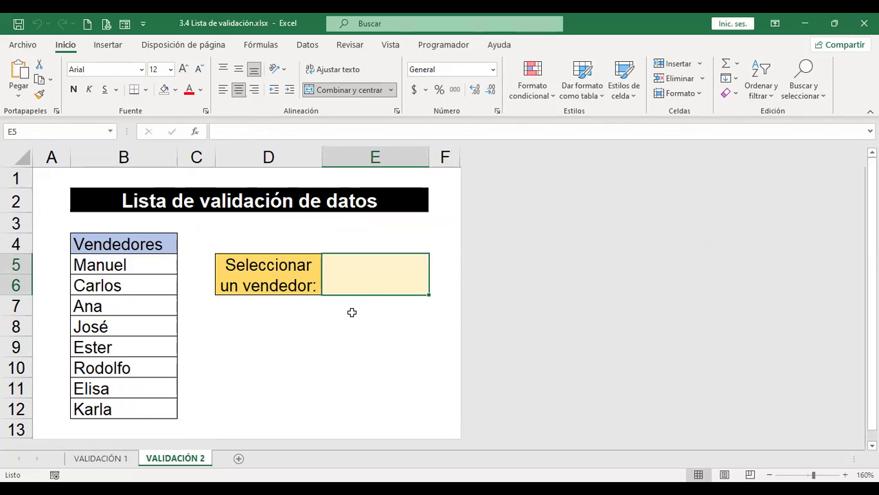
{"action": "left_click", "coordinate": [383, 310]}
{"action": "left_click", "coordinate": [386, 272]}
{"action": "scroll", "coordinate": [397, 295], "scroll_direction": "down", "scroll_amount": 1}
{"action": "scroll", "coordinate": [396, 296], "scroll_direction": "up", "scroll_amount": 1}
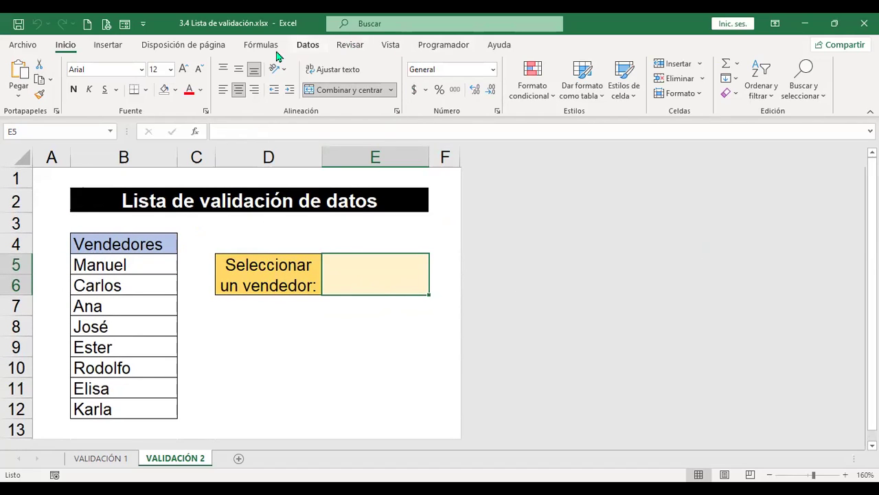
Restrict E5 to a dropdown list sourced from $B$5:$B$12.
{"action": "left_click", "coordinate": [309, 46]}
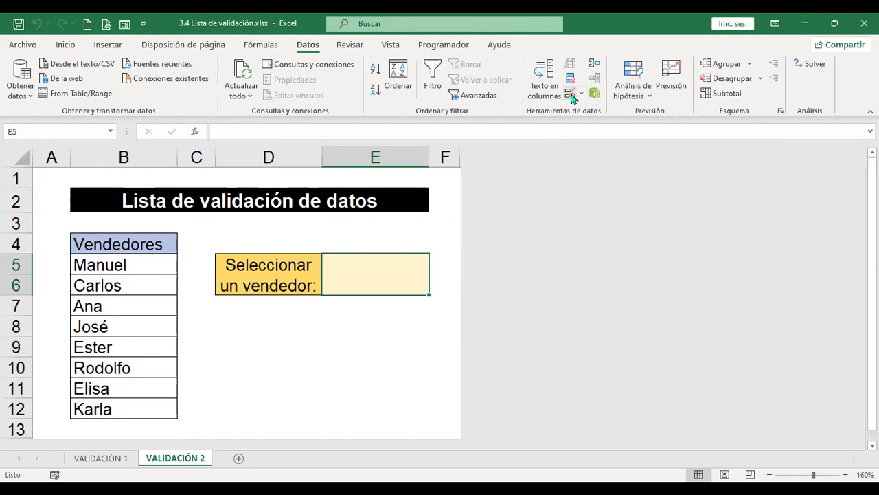
{"action": "left_click", "coordinate": [572, 96]}
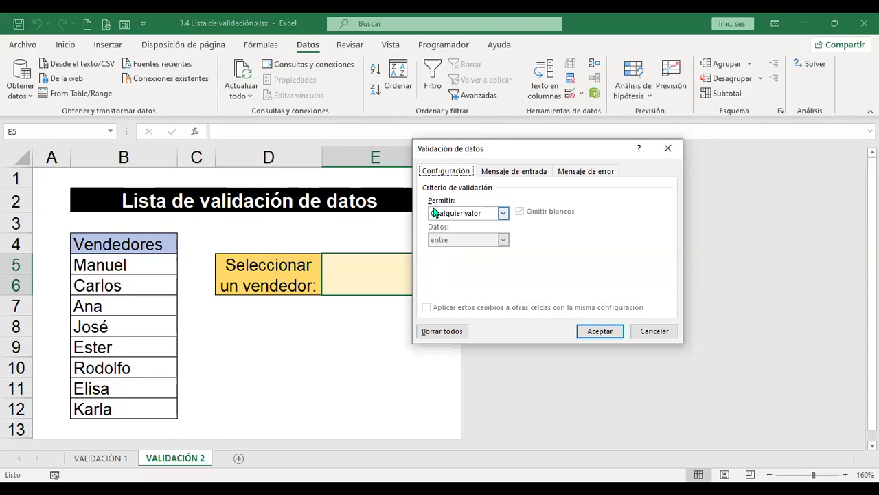
{"action": "left_click", "coordinate": [504, 214]}
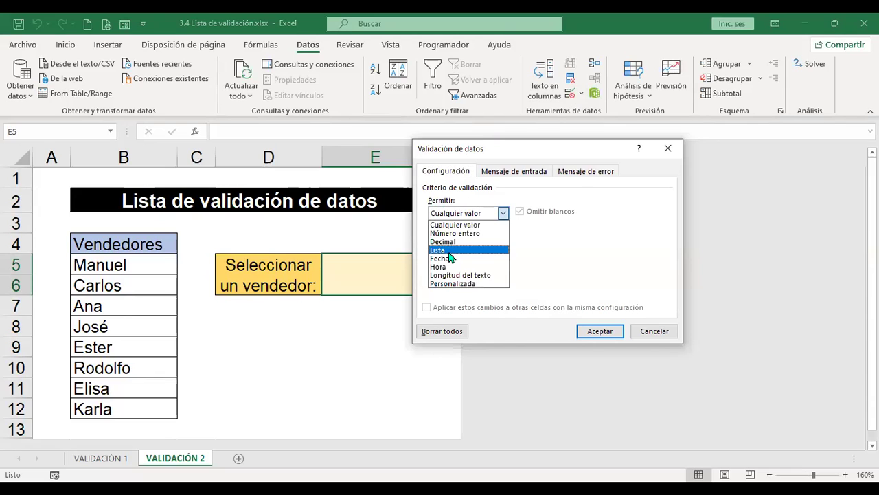
{"action": "left_click", "coordinate": [443, 249]}
{"action": "left_click", "coordinate": [460, 266]}
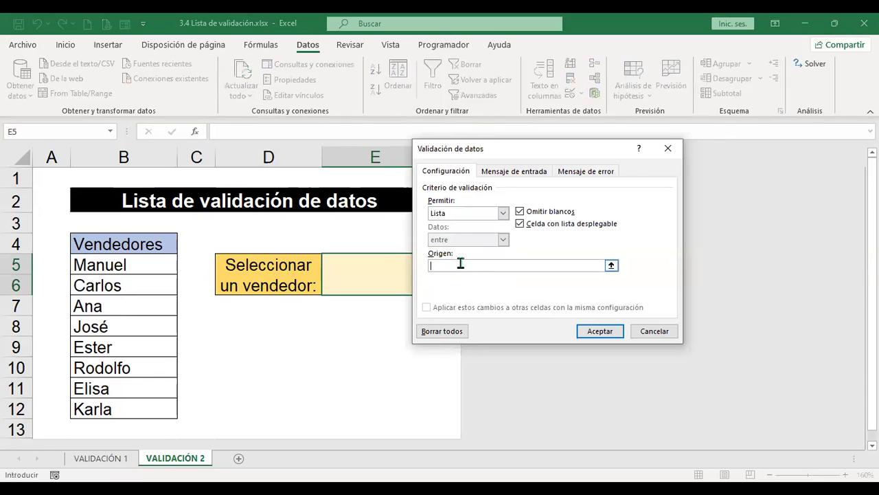
{"action": "left_click", "coordinate": [115, 265]}
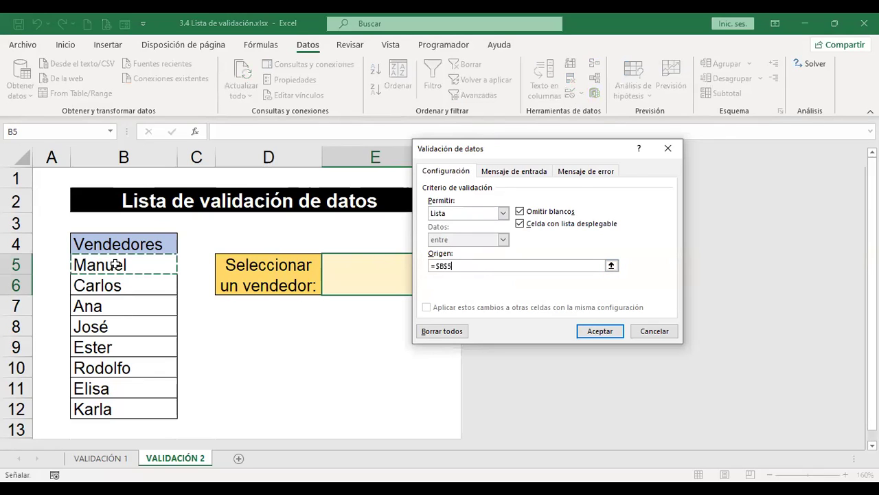
{"action": "key", "text": "ctrl+shift+Down"}
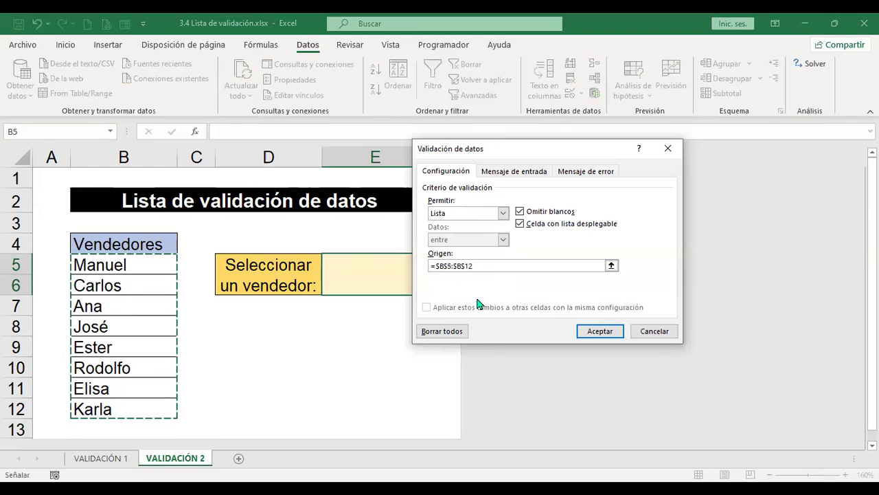
{"action": "left_click", "coordinate": [602, 331]}
Pick Ester from E5's vendor dropdown and leave the selection unchanged.
{"action": "left_click", "coordinate": [435, 270]}
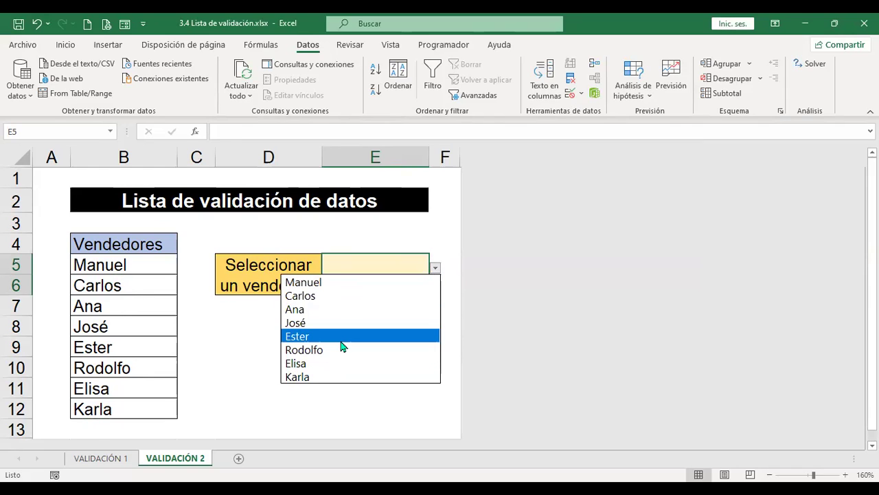
{"action": "left_click", "coordinate": [340, 336]}
{"action": "left_click", "coordinate": [384, 322]}
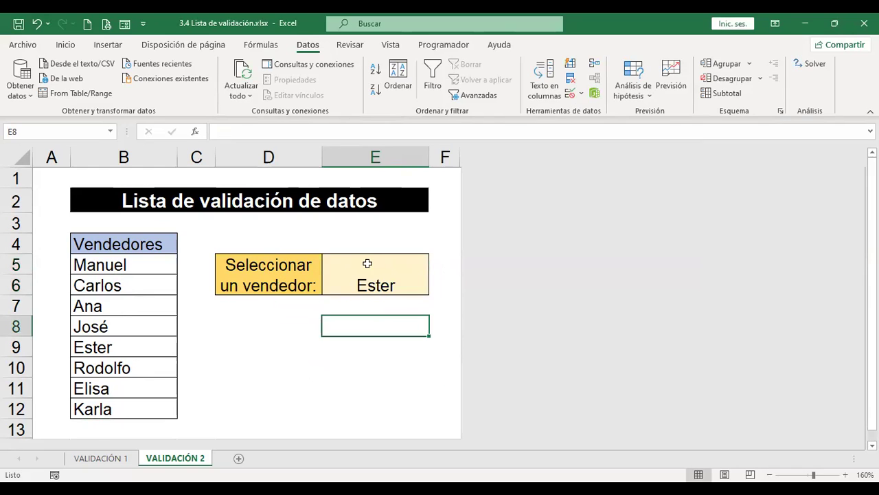
{"action": "key", "text": "Up"}
{"action": "key", "text": "Up"}
{"action": "left_click", "coordinate": [435, 269]}
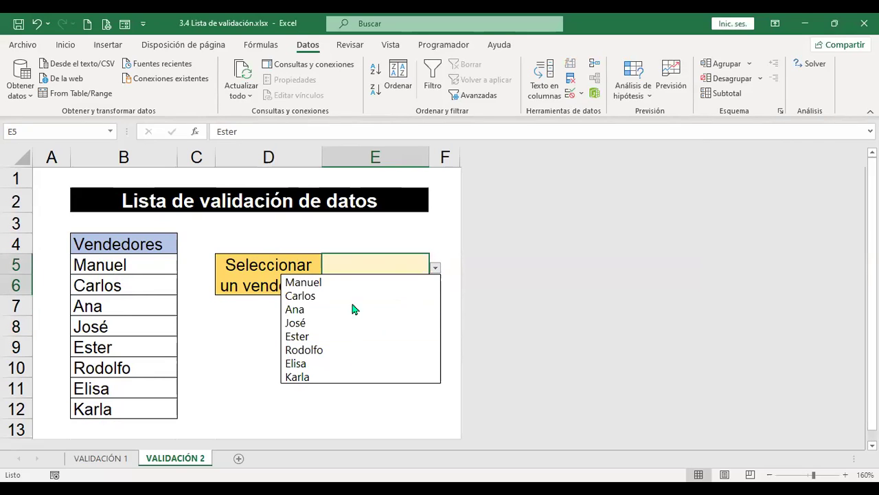
{"action": "left_click", "coordinate": [220, 321]}
{"action": "left_click", "coordinate": [232, 322]}
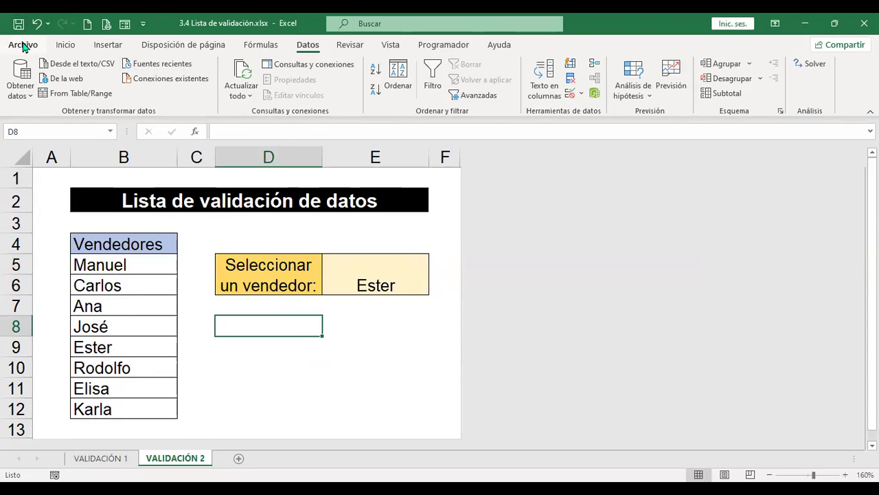
{"action": "left_click", "coordinate": [22, 44]}
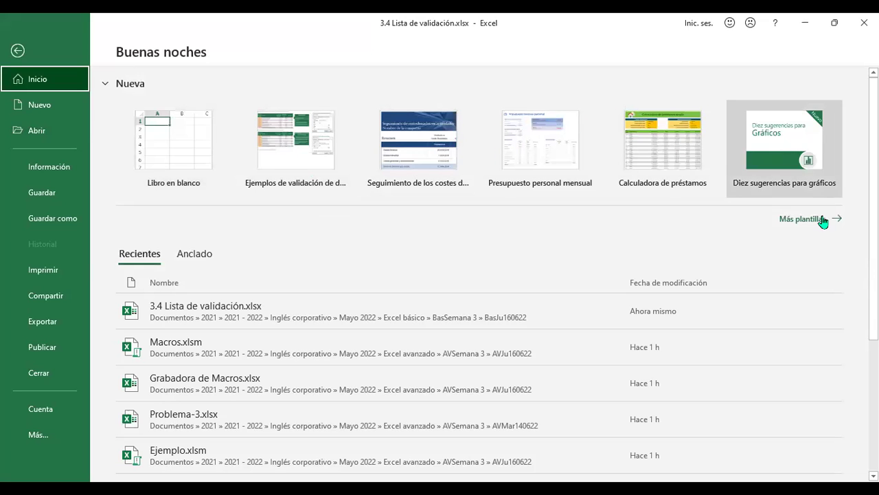
Search online templates for 'validacion' and create the Ejemplos de validación de datos workbook.
{"action": "left_click", "coordinate": [802, 219]}
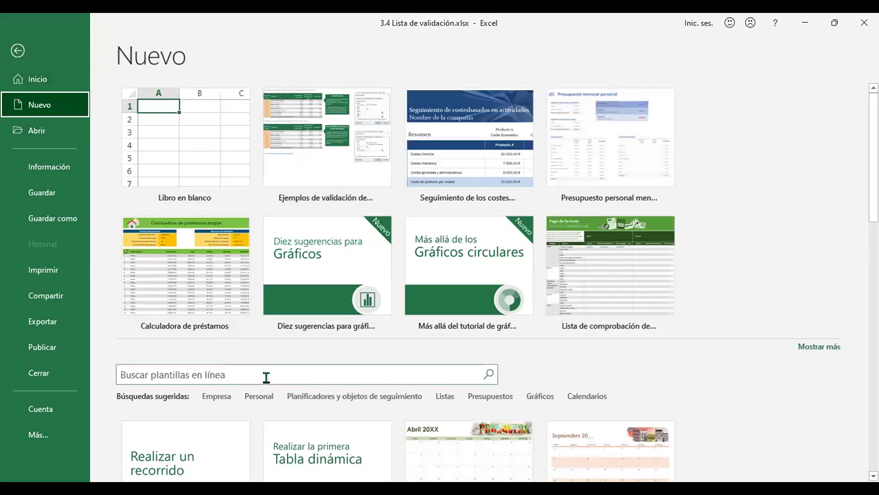
{"action": "left_click", "coordinate": [265, 377]}
{"action": "type", "text": "validacion"}
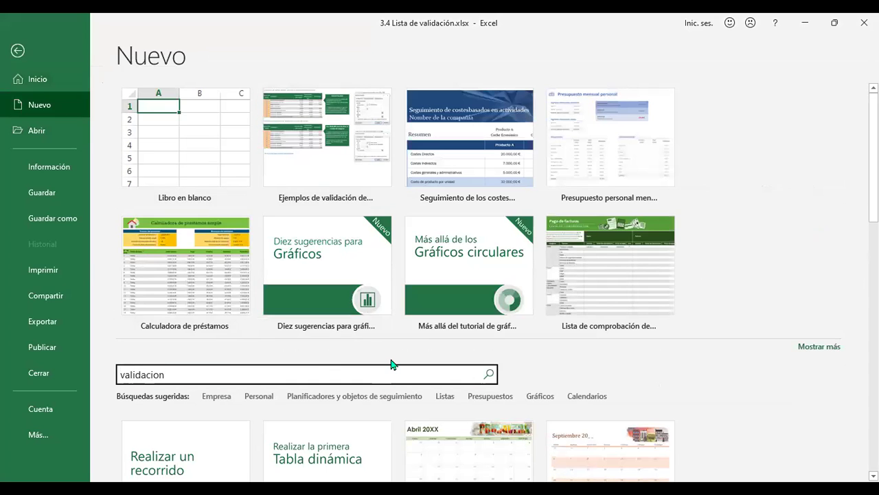
{"action": "key", "text": "Return"}
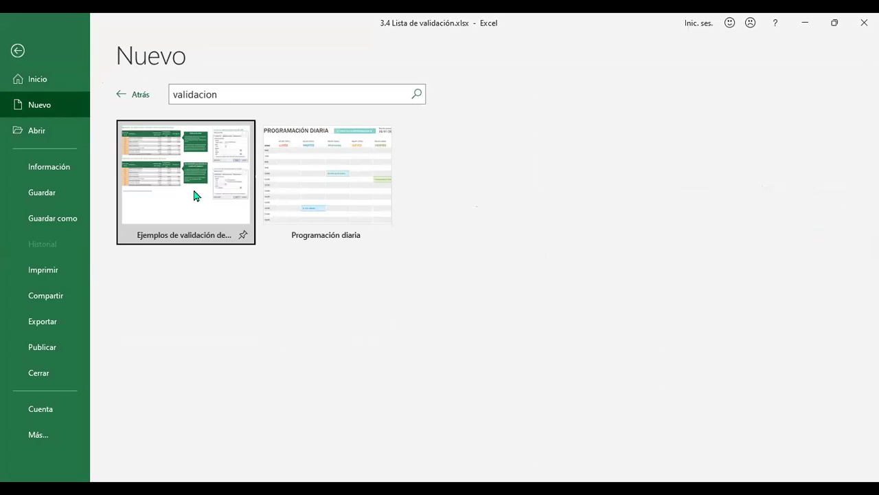
{"action": "key", "text": "Escape"}
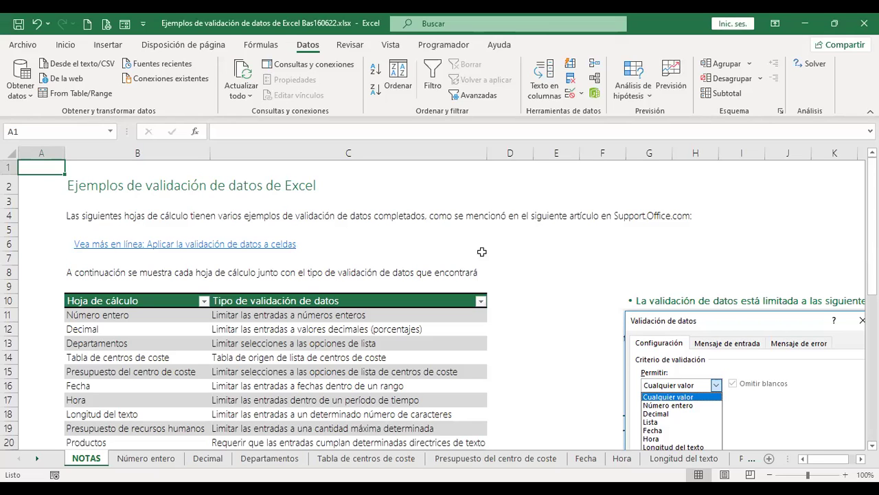
{"action": "left_click", "coordinate": [359, 229]}
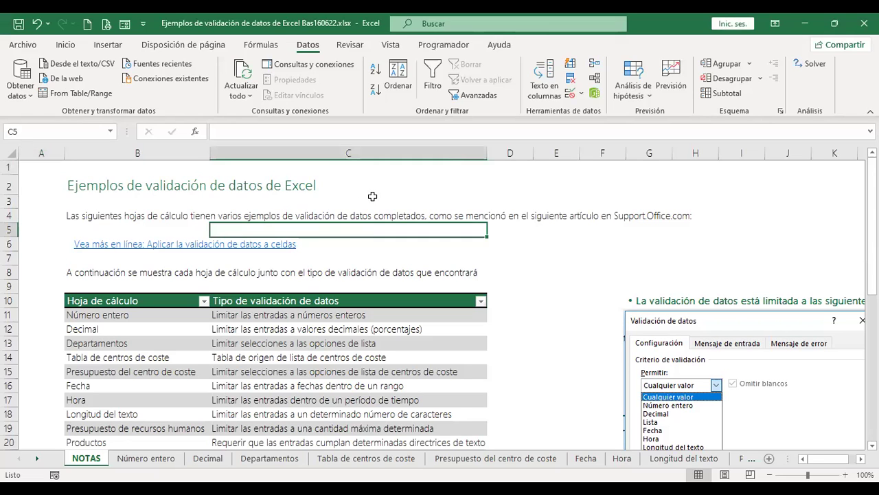
{"action": "left_click", "coordinate": [90, 185]}
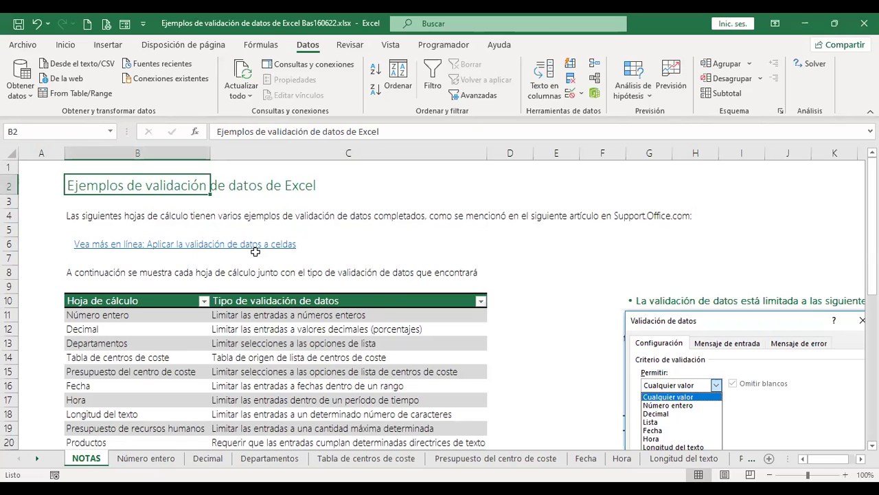
{"action": "left_click", "coordinate": [481, 245]}
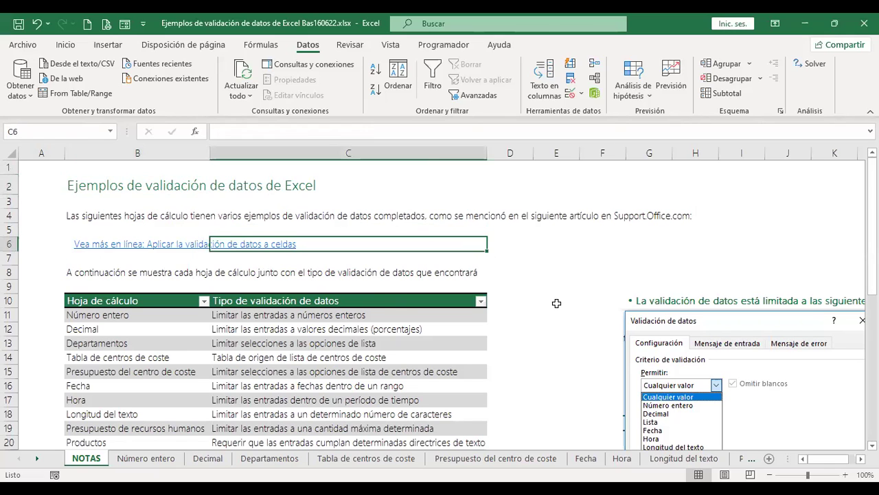
{"action": "scroll", "coordinate": [552, 297], "scroll_direction": "down", "scroll_amount": 1}
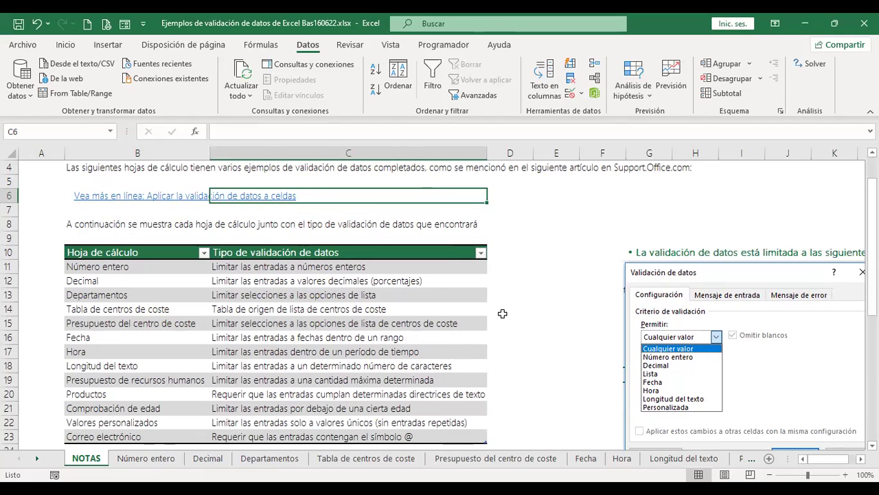
{"action": "scroll", "coordinate": [502, 314], "scroll_direction": "down", "scroll_amount": 1}
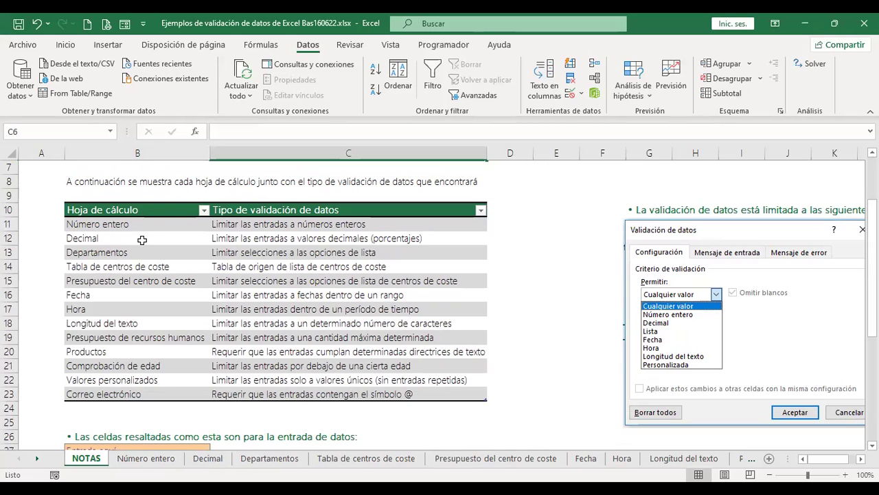
{"action": "left_click", "coordinate": [158, 252]}
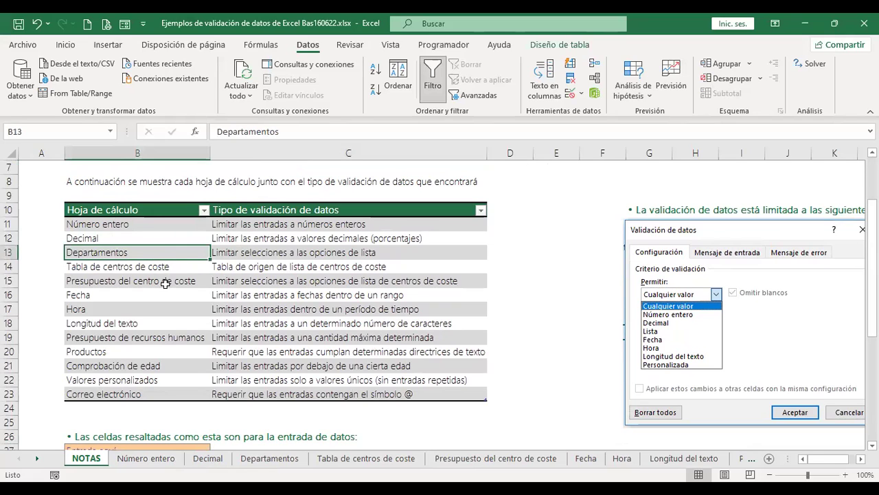
{"action": "left_click", "coordinate": [130, 294]}
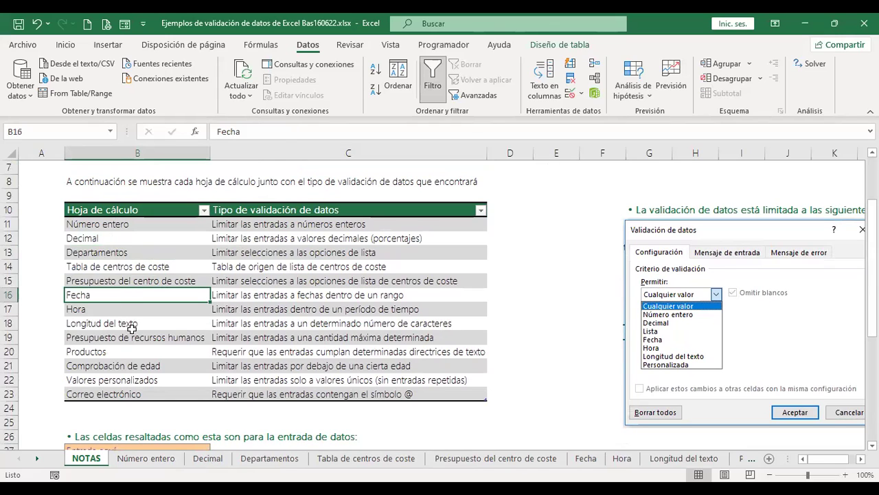
{"action": "left_click", "coordinate": [130, 326]}
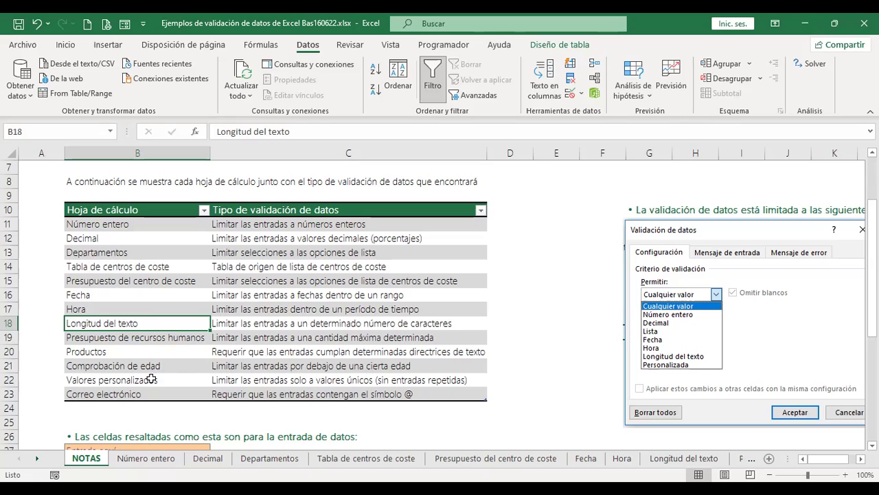
{"action": "left_click", "coordinate": [138, 349]}
{"action": "scroll", "coordinate": [187, 357], "scroll_direction": "down", "scroll_amount": 1}
{"action": "left_click", "coordinate": [146, 351]}
{"action": "scroll", "coordinate": [166, 351], "scroll_direction": "down", "scroll_amount": 3}
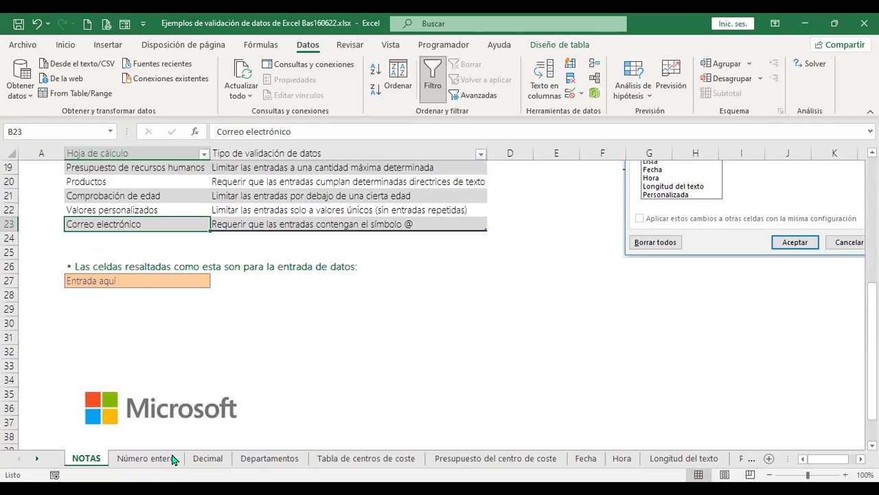
{"action": "left_click", "coordinate": [178, 280]}
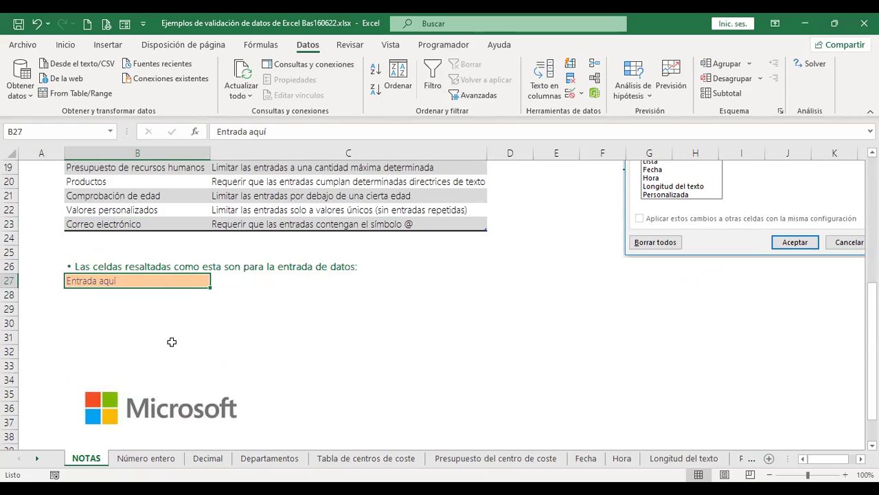
{"action": "scroll", "coordinate": [172, 342], "scroll_direction": "up", "scroll_amount": 4}
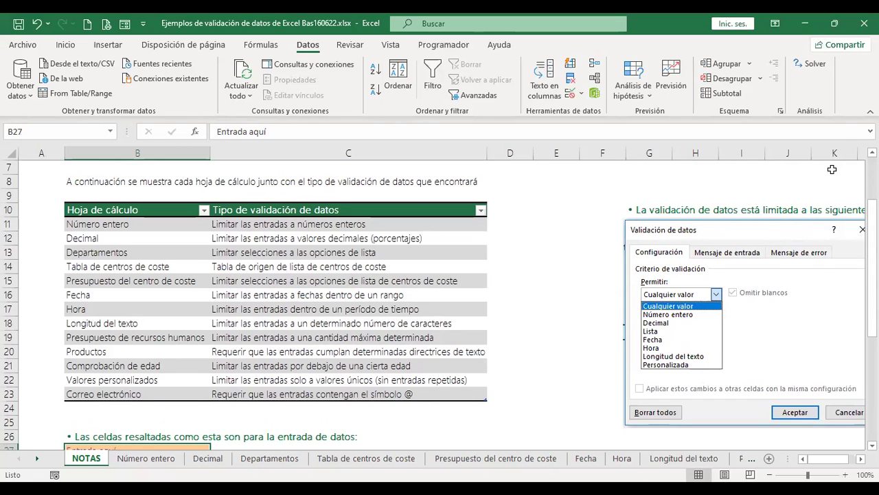
{"action": "scroll", "coordinate": [790, 364], "scroll_direction": "down", "scroll_amount": 1}
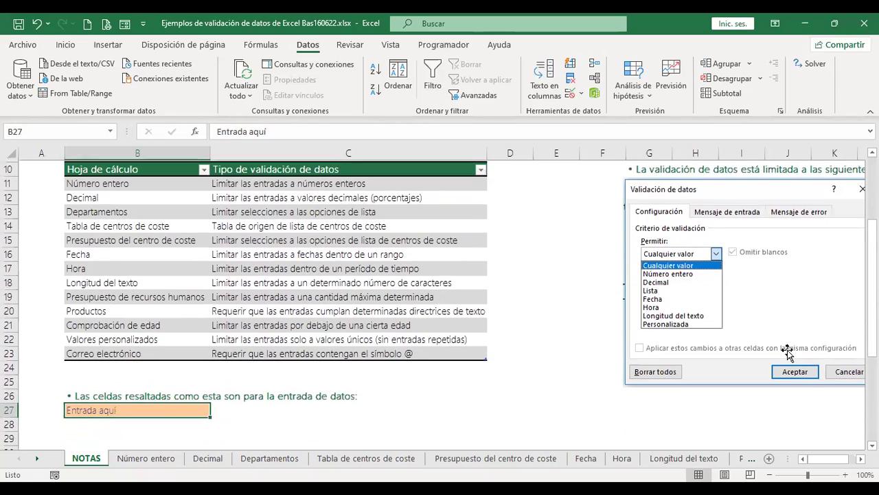
{"action": "scroll", "coordinate": [788, 348], "scroll_direction": "up", "scroll_amount": 1}
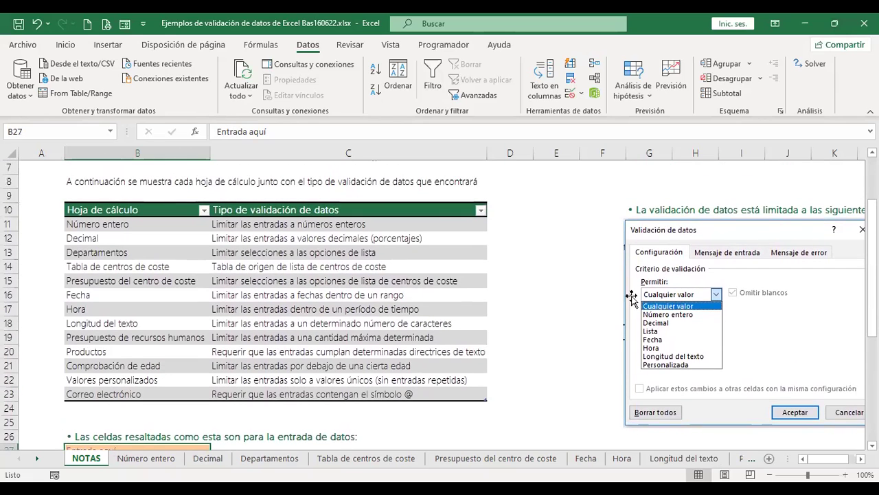
Switch to the Número entero sheet and select Clasificación cell A4.
{"action": "left_click", "coordinate": [164, 462]}
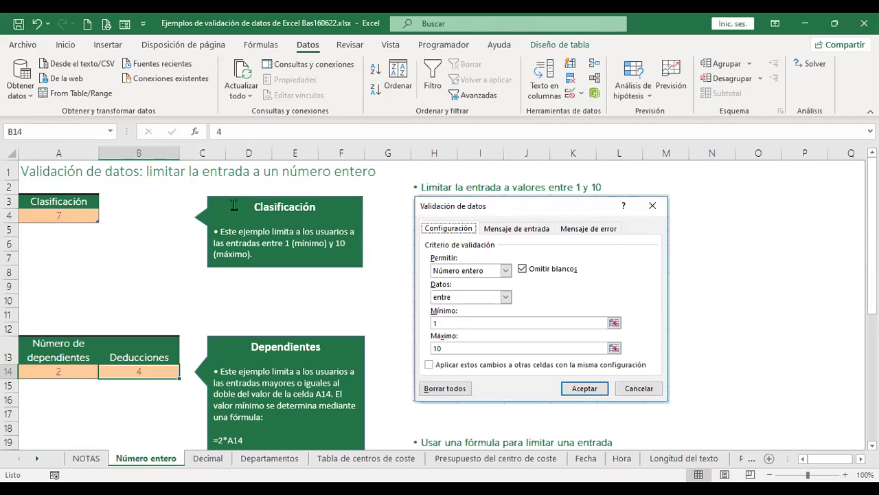
{"action": "left_click", "coordinate": [76, 216]}
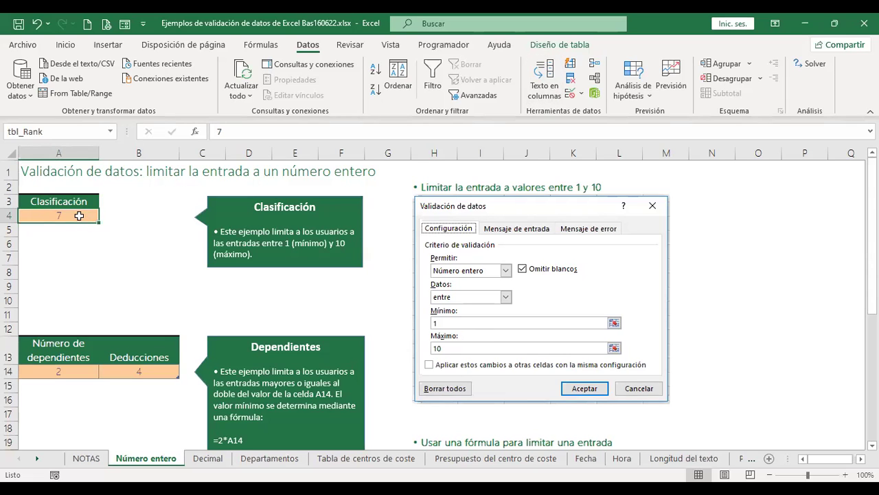
Begin a whole-number rule for A4, close the dialog, and enter 11 in A4.
{"action": "left_click", "coordinate": [571, 96]}
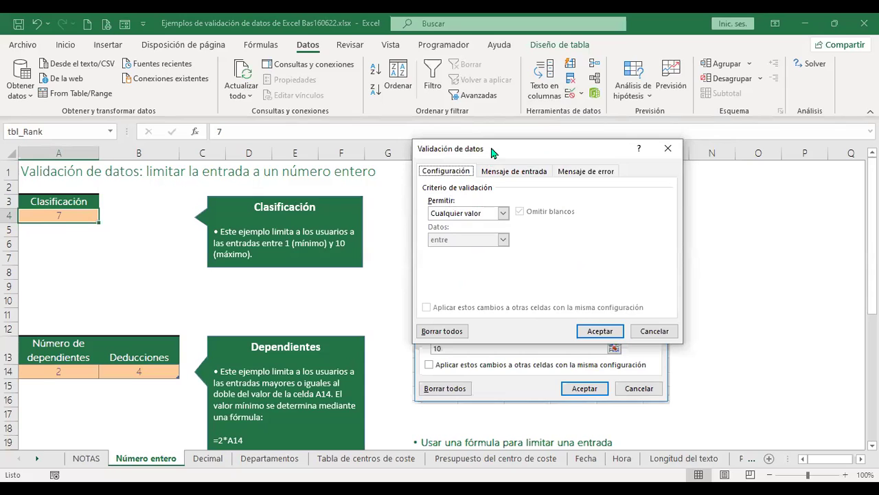
{"action": "left_click_drag", "start_coordinate": [481, 148], "coordinate": [195, 185]}
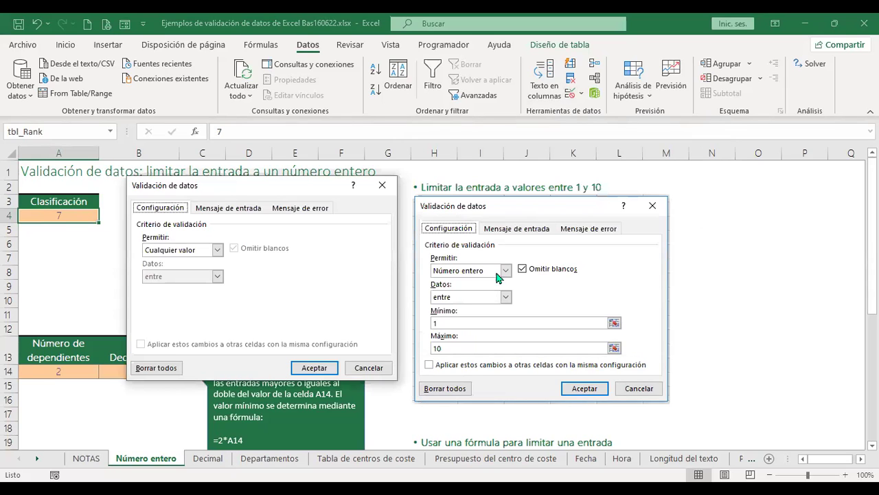
{"action": "left_click", "coordinate": [217, 251]}
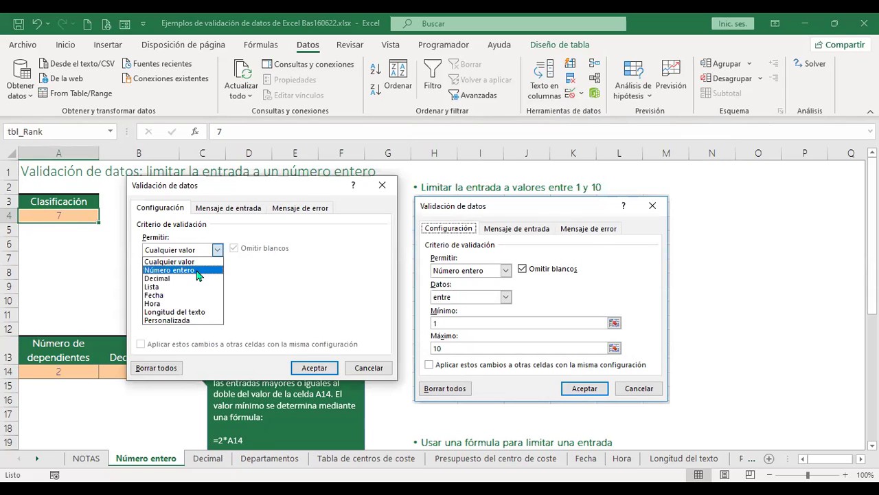
{"action": "left_click", "coordinate": [198, 271]}
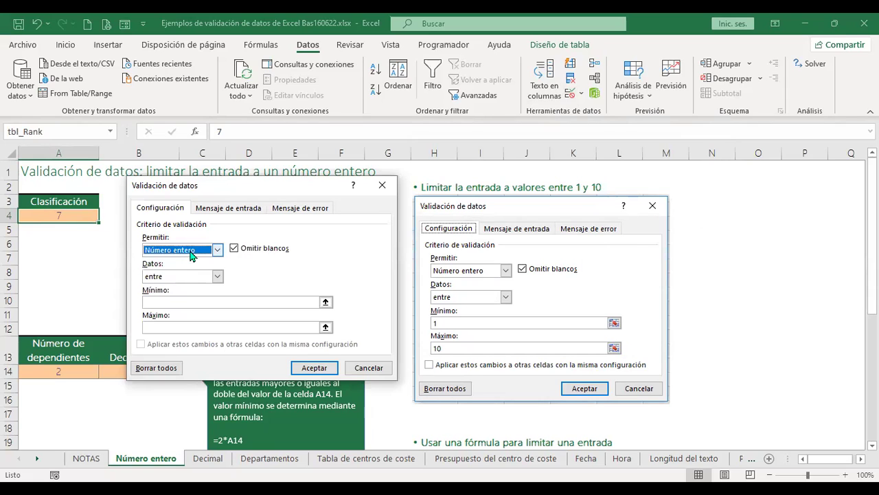
{"action": "left_click", "coordinate": [176, 301]}
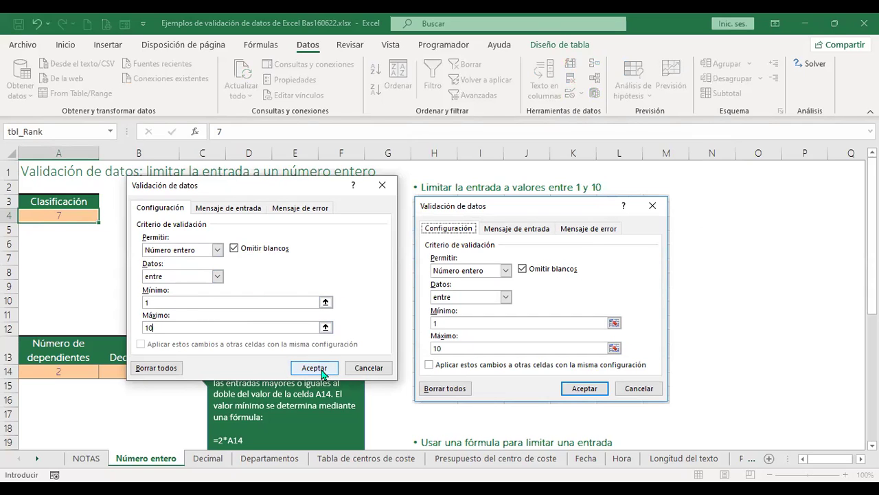
{"action": "left_click", "coordinate": [368, 368]}
{"action": "left_click", "coordinate": [181, 303]}
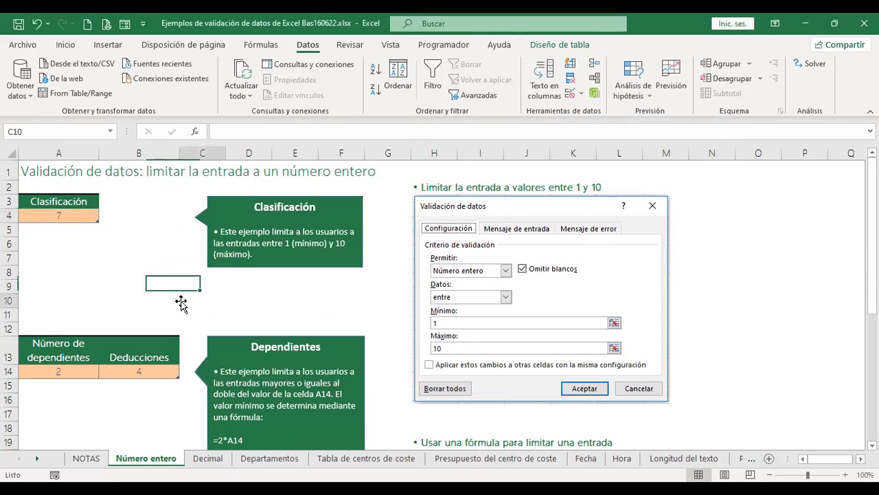
{"action": "left_click", "coordinate": [77, 216]}
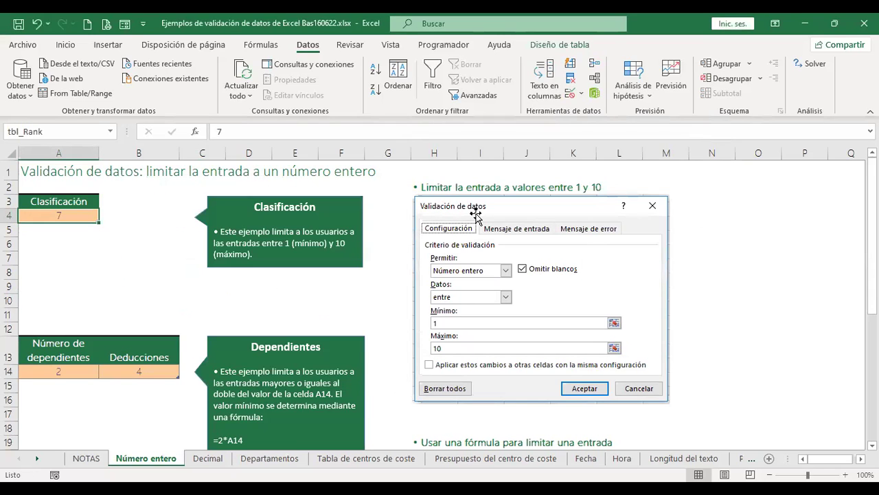
{"action": "type", "text": "11"}
{"action": "key", "text": "Return"}
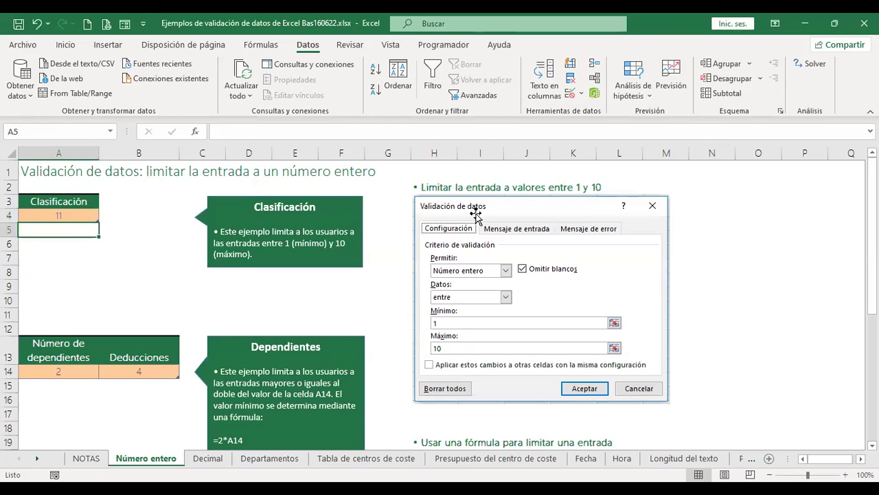
{"action": "key", "text": "Up"}
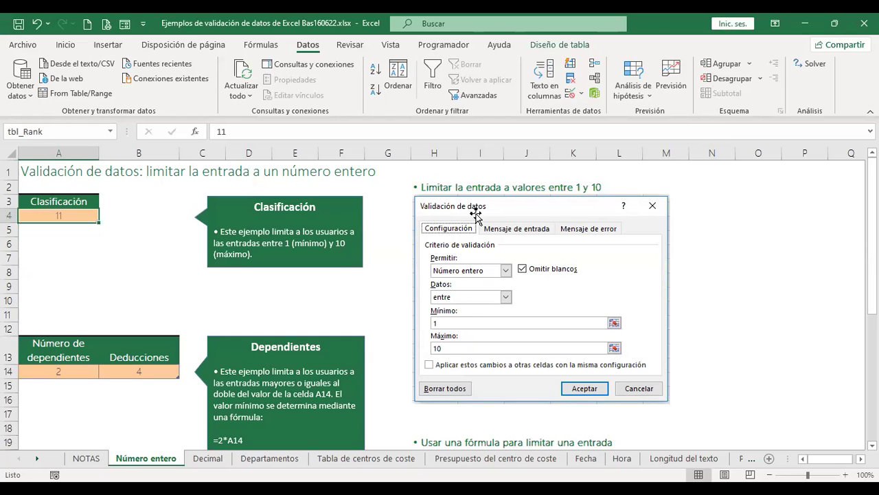
Set A4's validation to whole numbers between 1 and 10.
{"action": "left_click", "coordinate": [570, 93]}
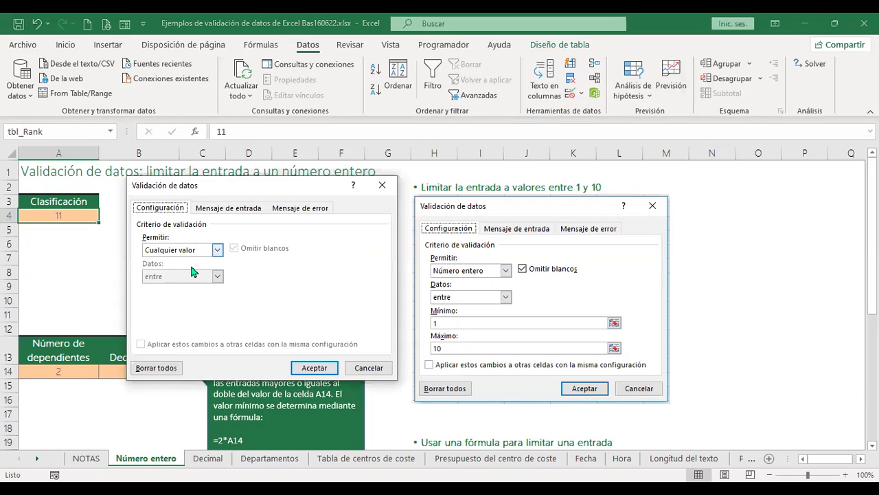
{"action": "left_click", "coordinate": [191, 250]}
{"action": "left_click", "coordinate": [189, 270]}
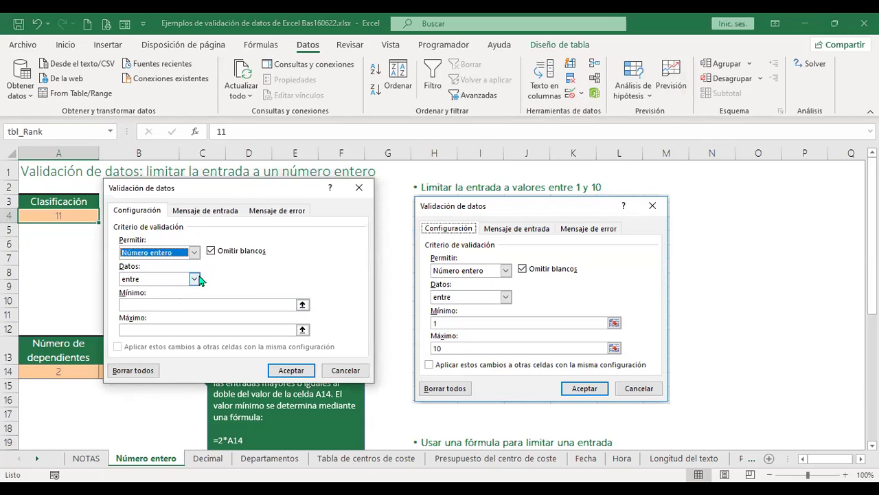
{"action": "left_click", "coordinate": [195, 280]}
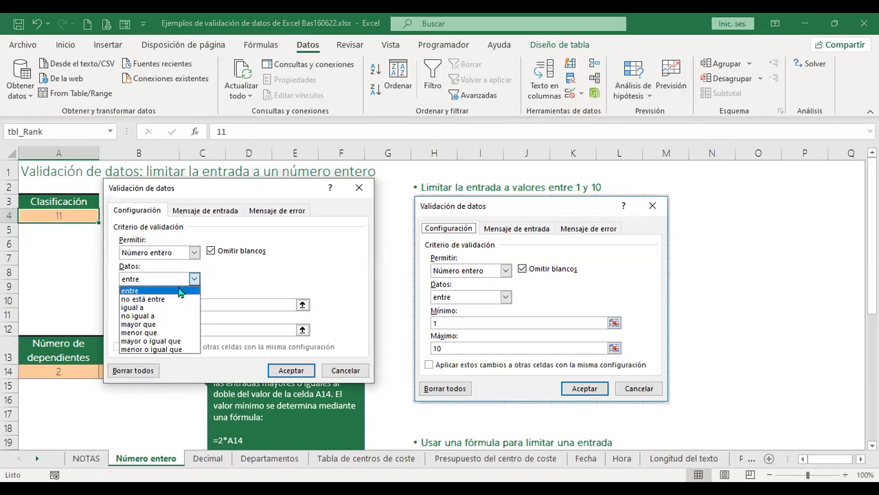
{"action": "left_click", "coordinate": [196, 280]}
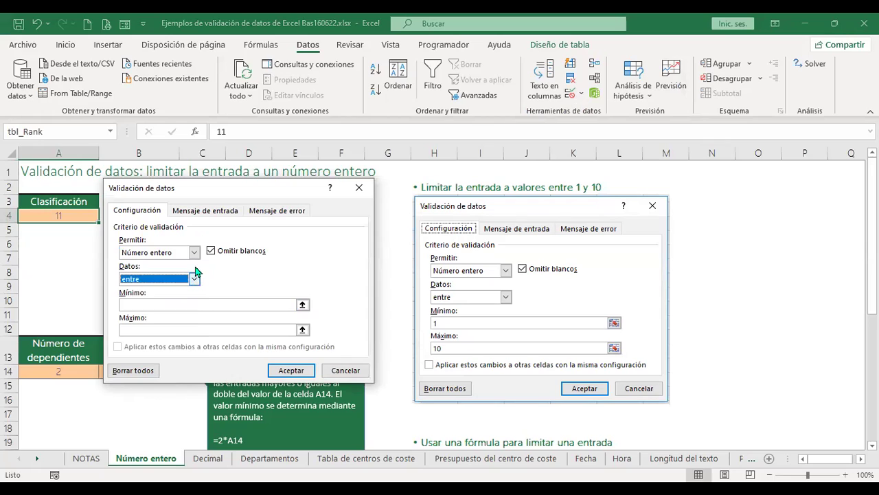
{"action": "left_click", "coordinate": [168, 305]}
{"action": "type", "text": "1"}
{"action": "left_click", "coordinate": [170, 331]}
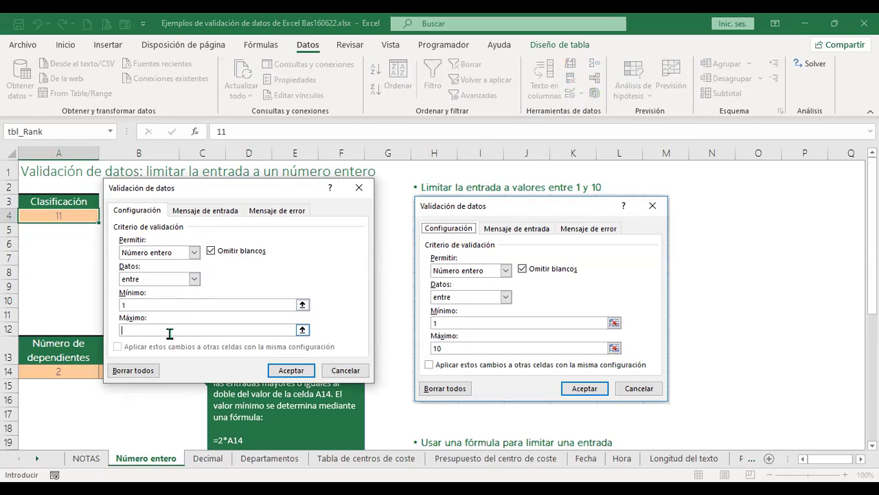
{"action": "left_click", "coordinate": [296, 370]}
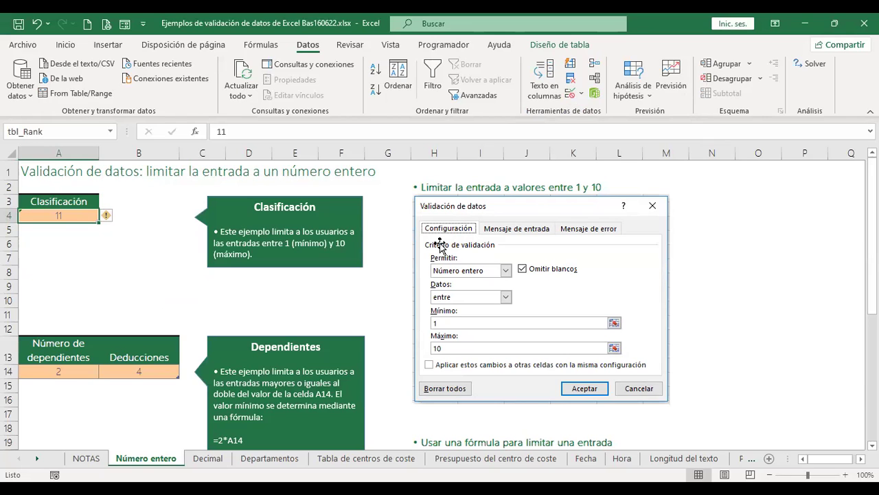
Test A4: -1 and 2.1 are rejected, while 8 and then 7 are accepted.
{"action": "type", "text": "-1"}
{"action": "key", "text": "Return"}
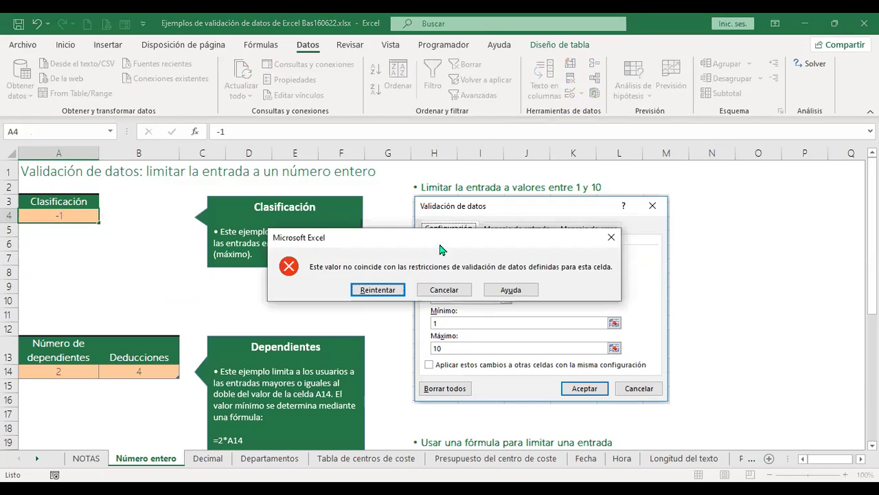
{"action": "key", "text": "Escape"}
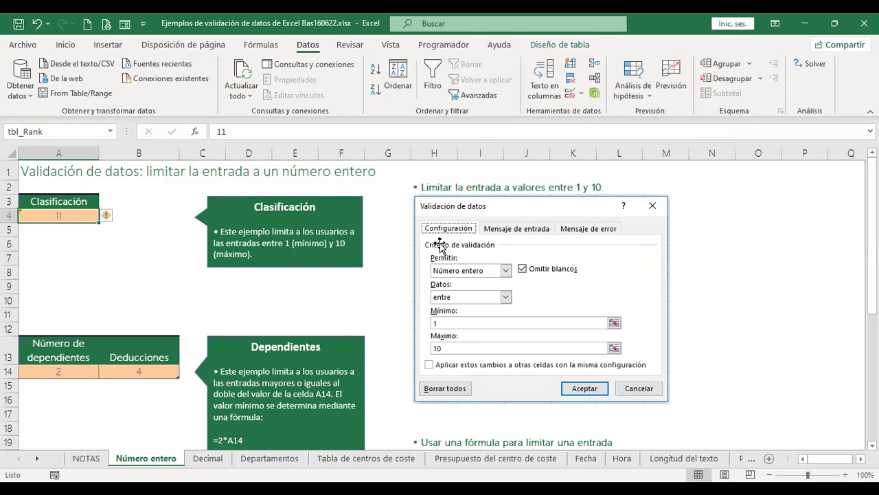
{"action": "type", "text": "8"}
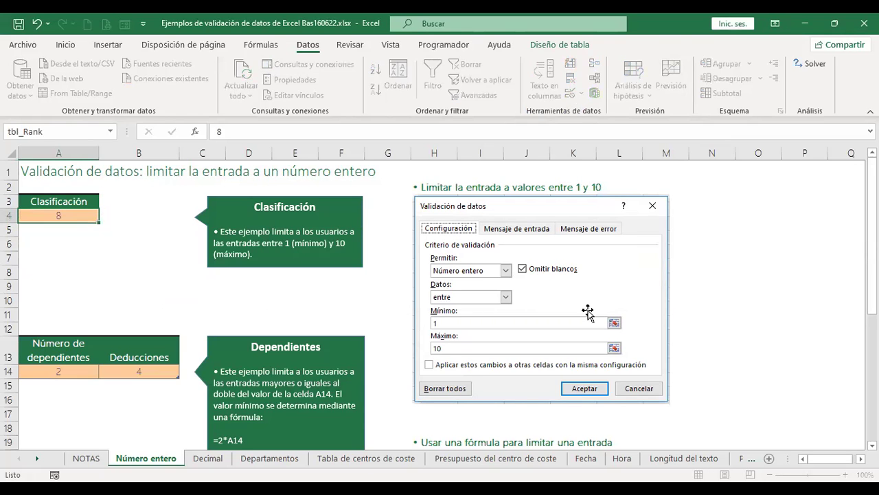
{"action": "key", "text": "Return"}
{"action": "key", "text": "Up"}
{"action": "type", "text": "7"}
{"action": "key", "text": "Return"}
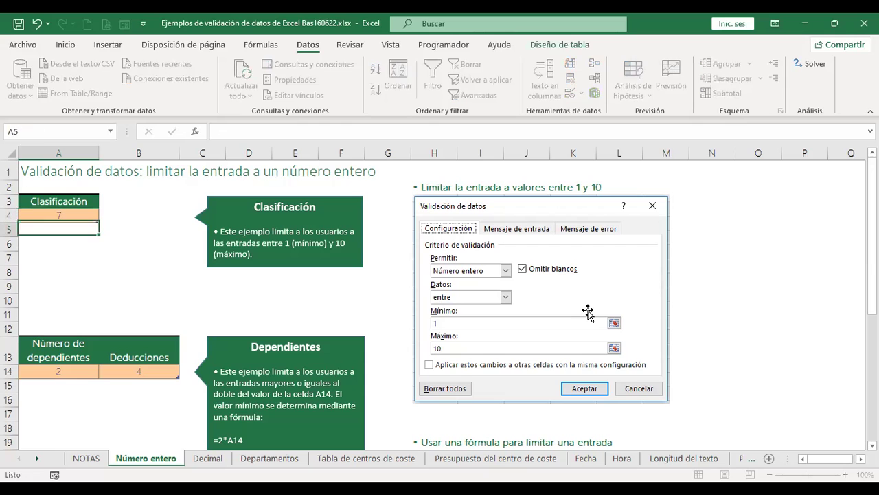
{"action": "key", "text": "Up"}
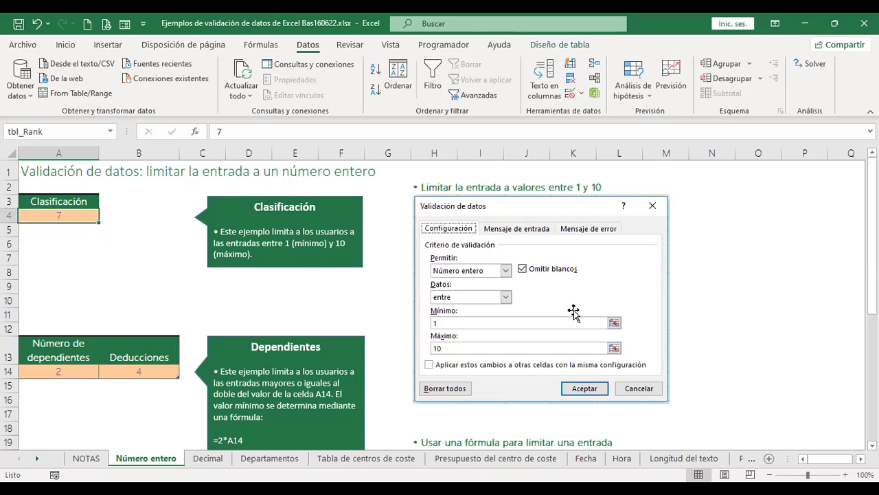
{"action": "type", "text": "2.1"}
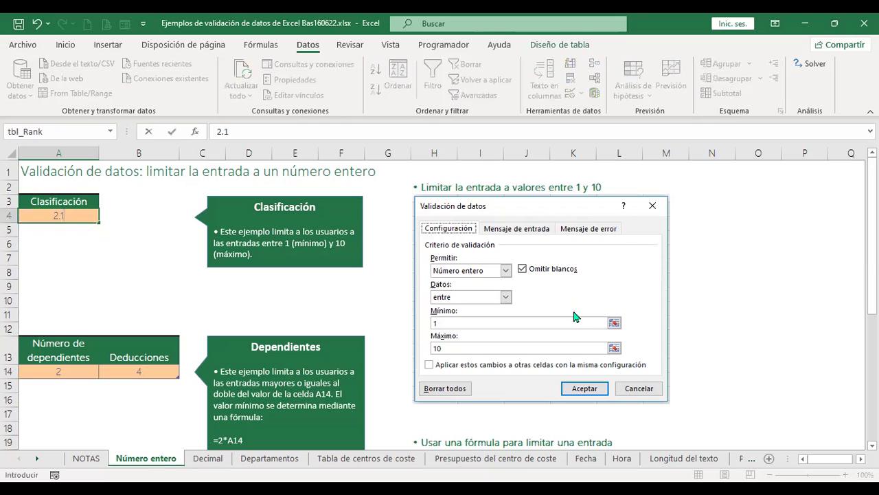
{"action": "key", "text": "Return"}
{"action": "key", "text": "Escape"}
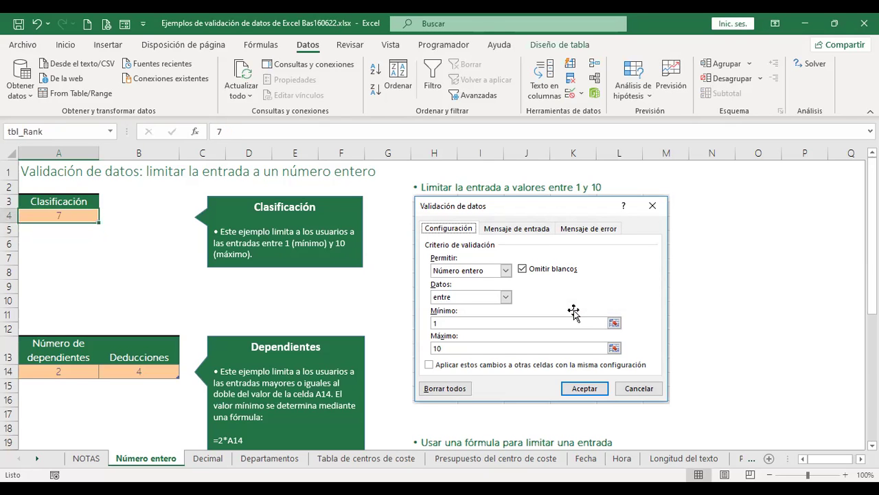
{"action": "scroll", "coordinate": [538, 309], "scroll_direction": "down", "scroll_amount": 3}
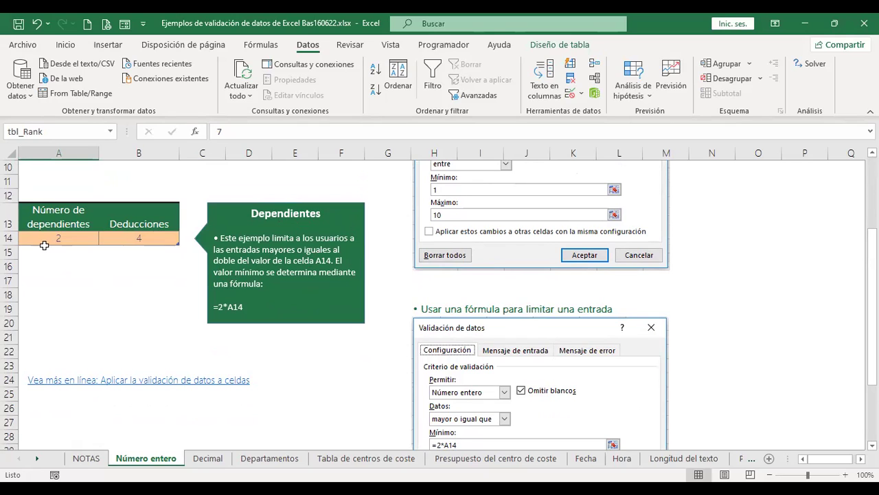
{"action": "left_click", "coordinate": [62, 237]}
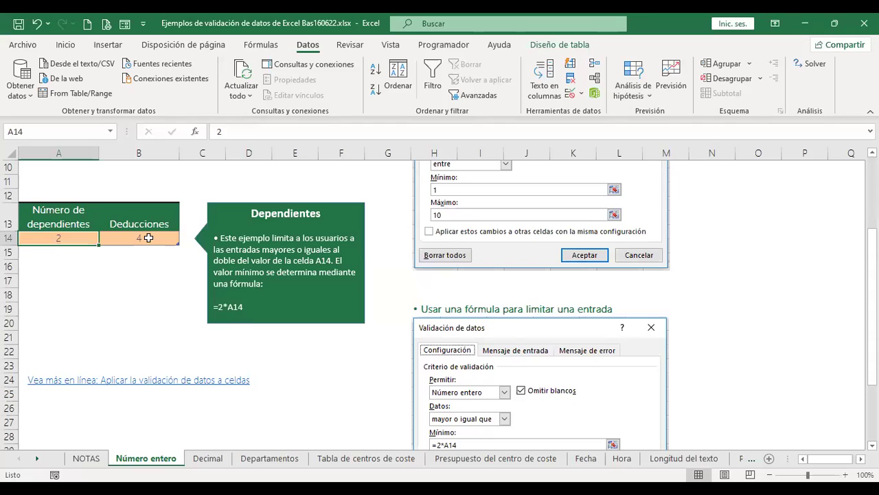
{"action": "scroll", "coordinate": [618, 273], "scroll_direction": "down", "scroll_amount": 1}
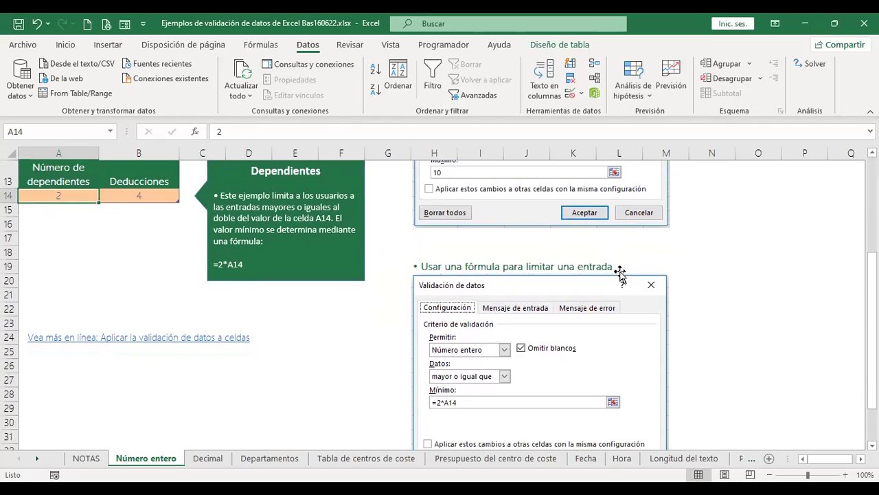
{"action": "left_click", "coordinate": [147, 196]}
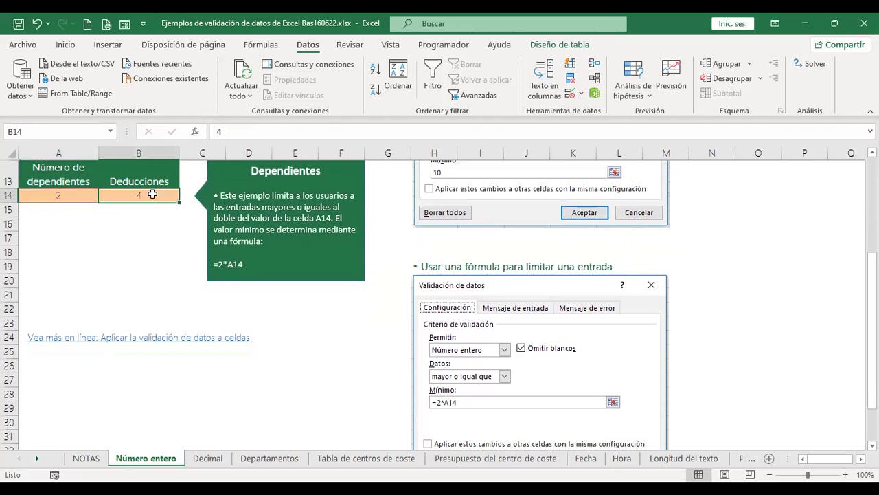
{"action": "key", "text": "shift+Left"}
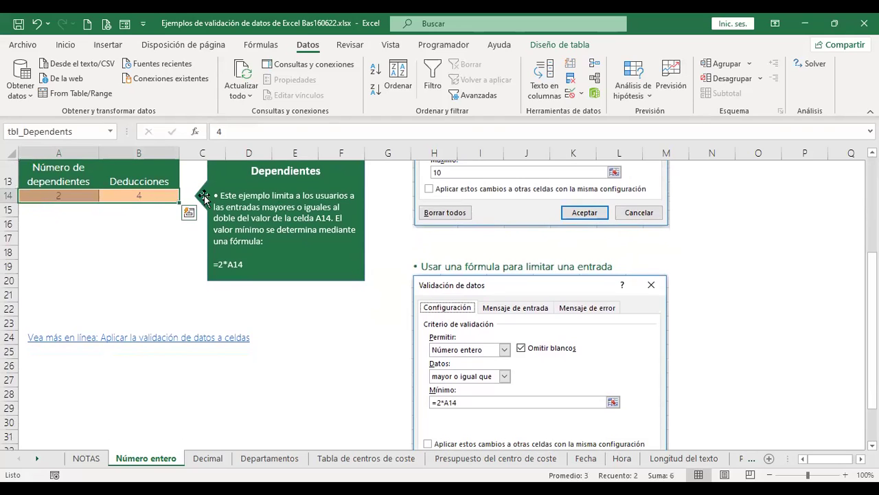
{"action": "key", "text": "Delete"}
{"action": "left_click", "coordinate": [113, 229]}
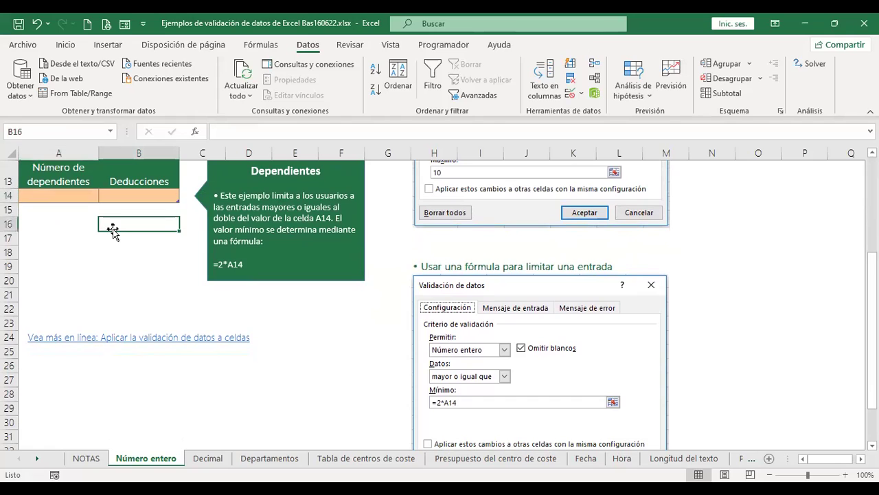
{"action": "left_click", "coordinate": [141, 199]}
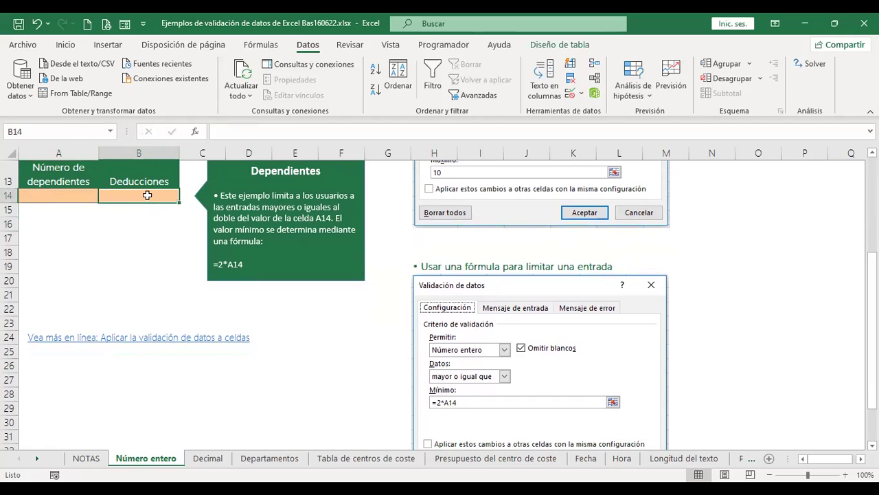
{"action": "scroll", "coordinate": [457, 302], "scroll_direction": "down", "scroll_amount": 1}
{"action": "scroll", "coordinate": [503, 261], "scroll_direction": "down", "scroll_amount": 1}
{"action": "scroll", "coordinate": [504, 262], "scroll_direction": "up", "scroll_amount": 1}
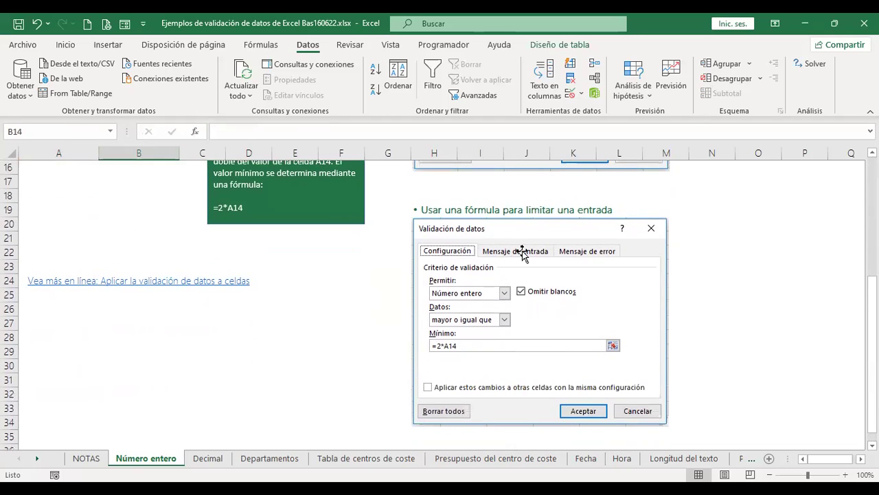
{"action": "scroll", "coordinate": [522, 251], "scroll_direction": "up", "scroll_amount": 2}
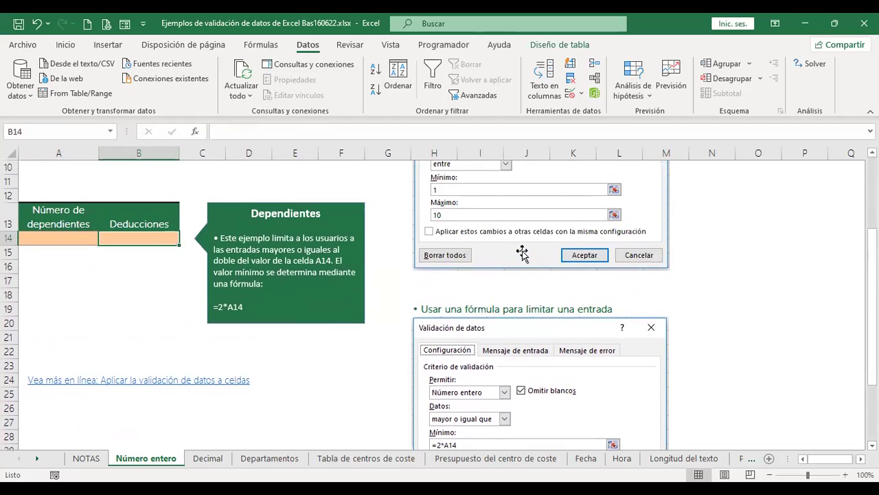
Open B14's data validation settings twice and cancel both times without changes.
{"action": "left_click", "coordinate": [570, 93]}
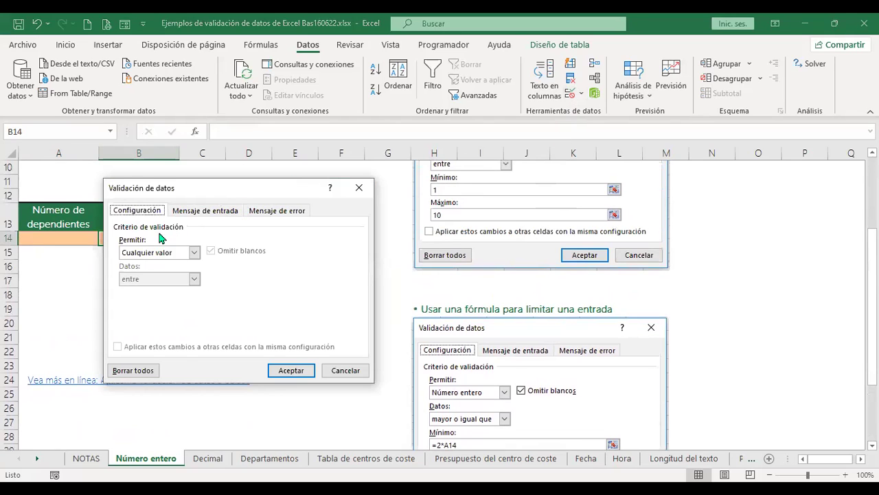
{"action": "left_click", "coordinate": [345, 369]}
{"action": "scroll", "coordinate": [406, 333], "scroll_direction": "down", "scroll_amount": 2}
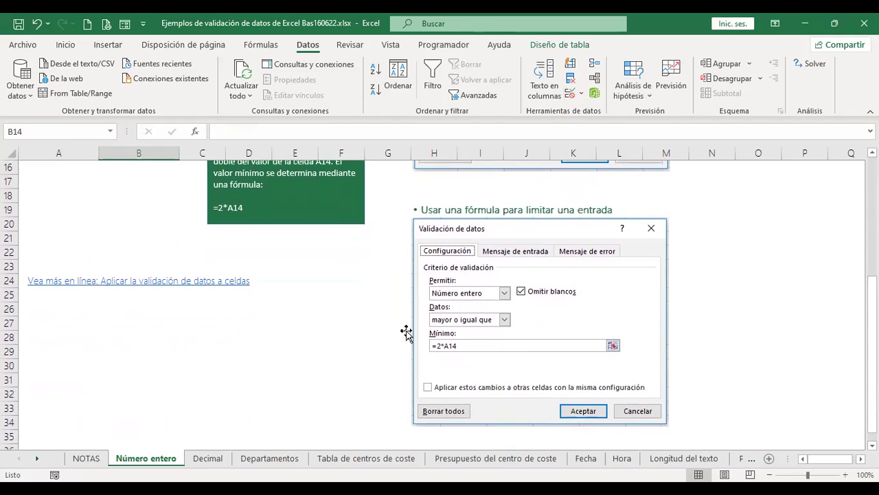
{"action": "left_click", "coordinate": [569, 93]}
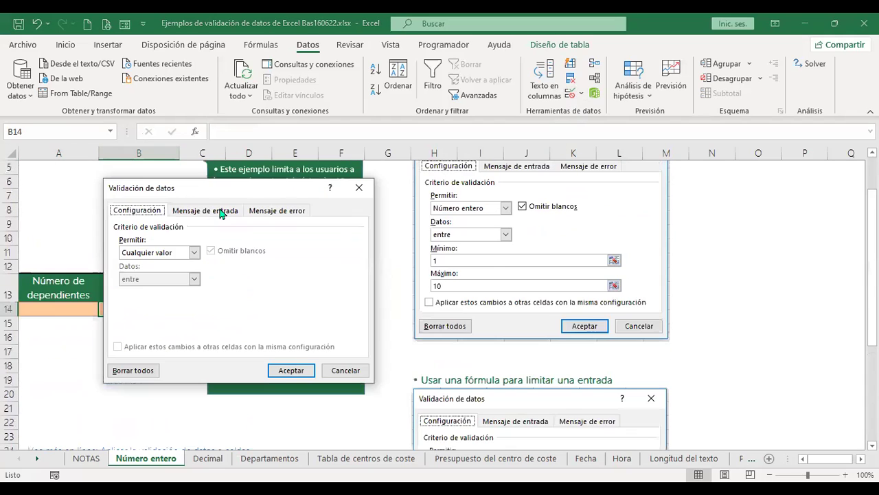
{"action": "left_click", "coordinate": [195, 252]}
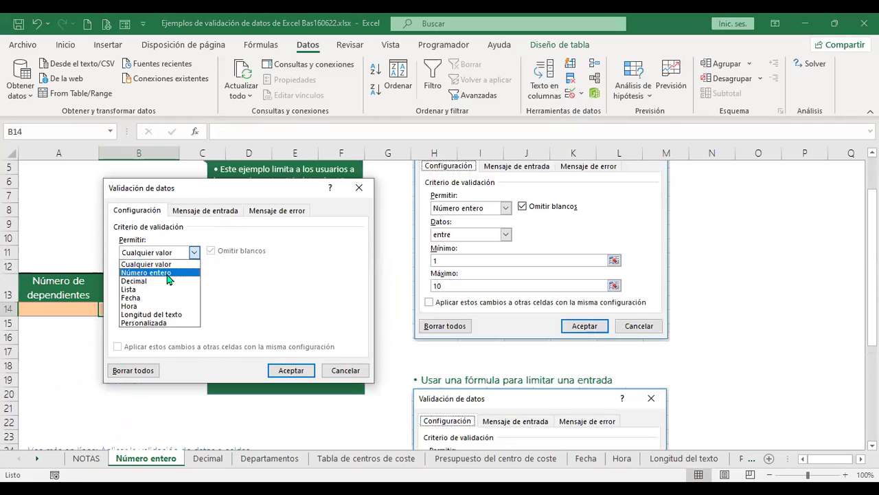
{"action": "left_click", "coordinate": [168, 273]}
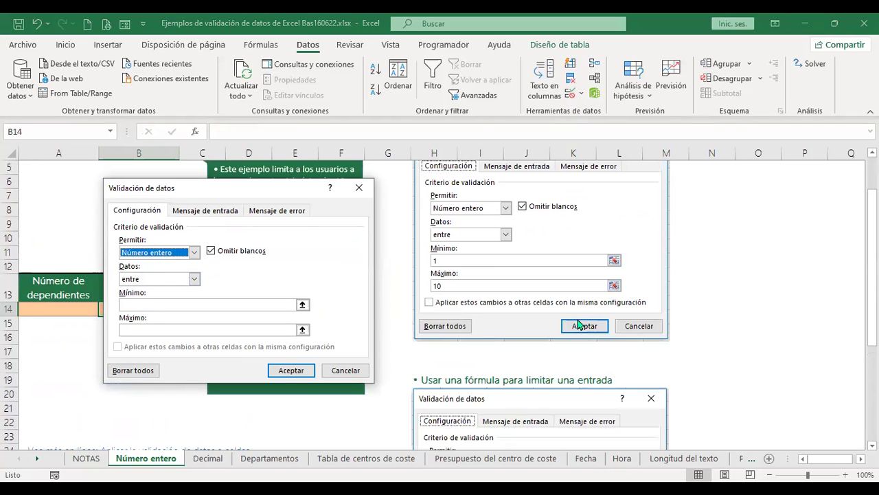
{"action": "left_click", "coordinate": [343, 371]}
{"action": "scroll", "coordinate": [613, 330], "scroll_direction": "down", "scroll_amount": 4}
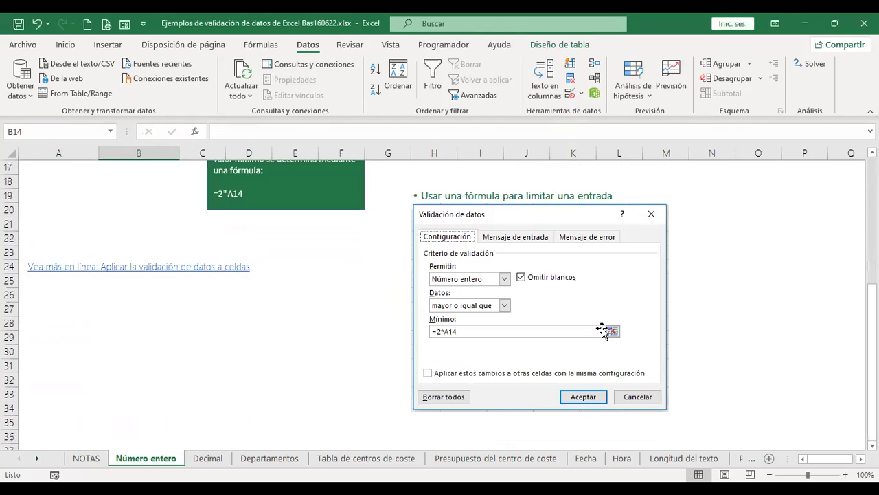
{"action": "scroll", "coordinate": [602, 314], "scroll_direction": "up", "scroll_amount": 2}
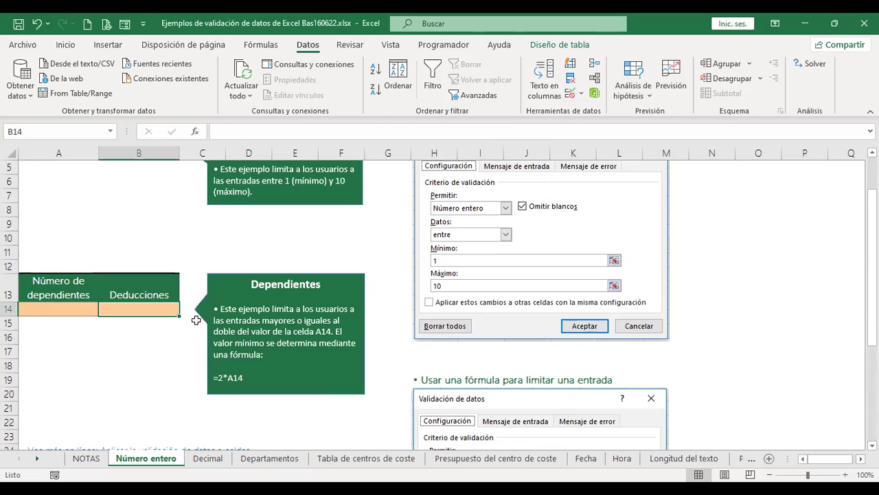
{"action": "scroll", "coordinate": [384, 281], "scroll_direction": "down", "scroll_amount": 1}
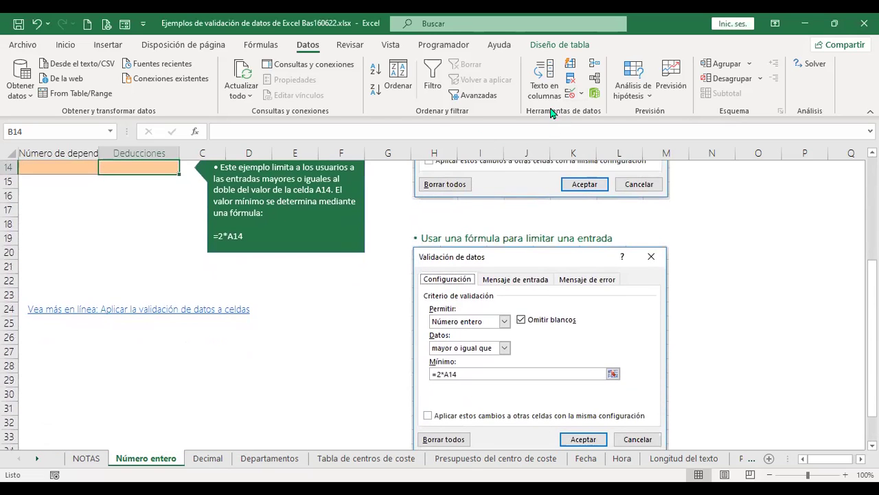
Set B14 to whole numbers greater than or equal to =2*A14.
{"action": "left_click", "coordinate": [570, 98]}
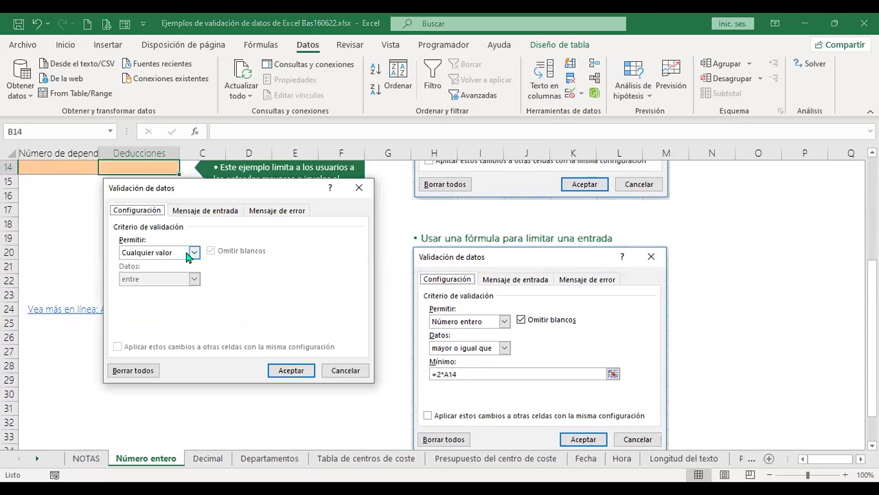
{"action": "left_click", "coordinate": [195, 252]}
{"action": "left_click", "coordinate": [152, 273]}
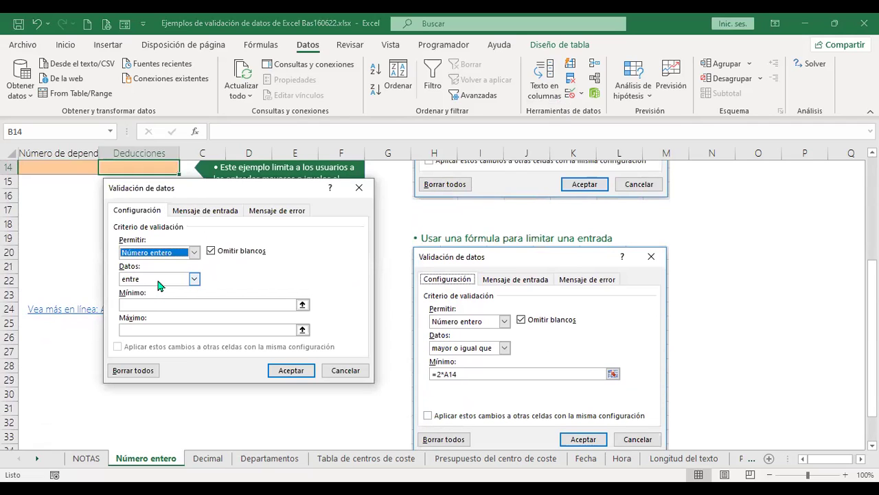
{"action": "left_click", "coordinate": [157, 281]}
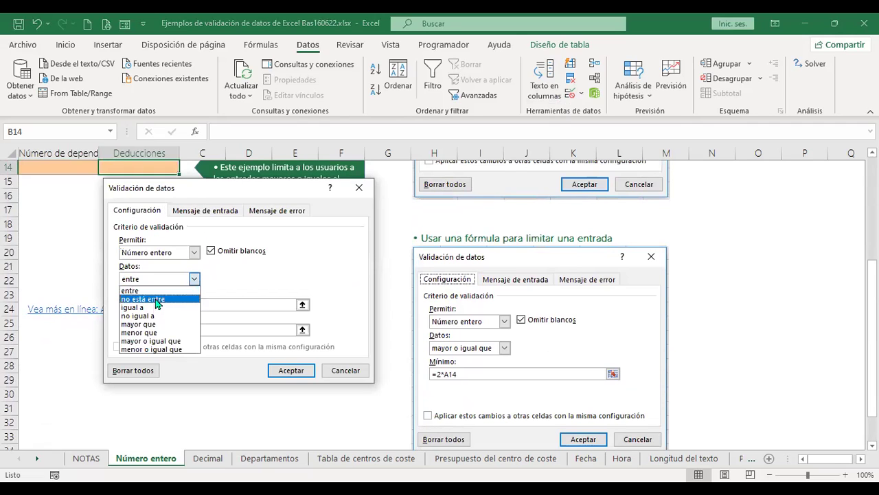
{"action": "left_click", "coordinate": [151, 340]}
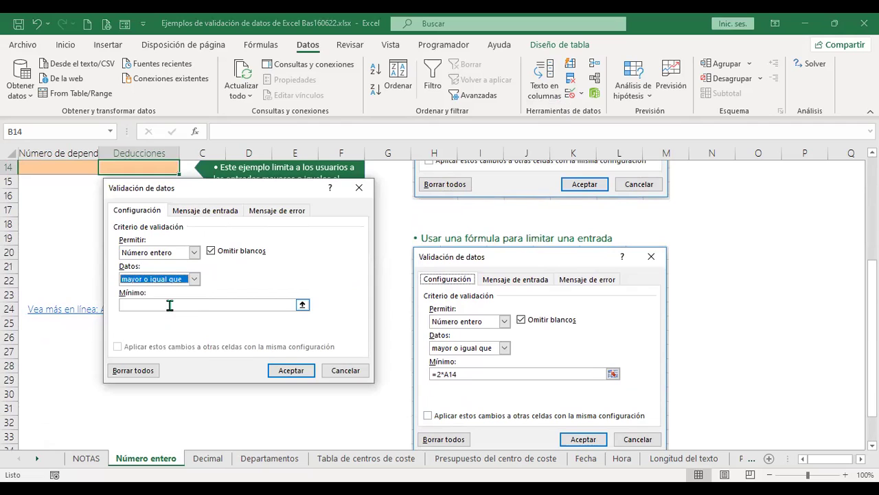
{"action": "left_click", "coordinate": [170, 305]}
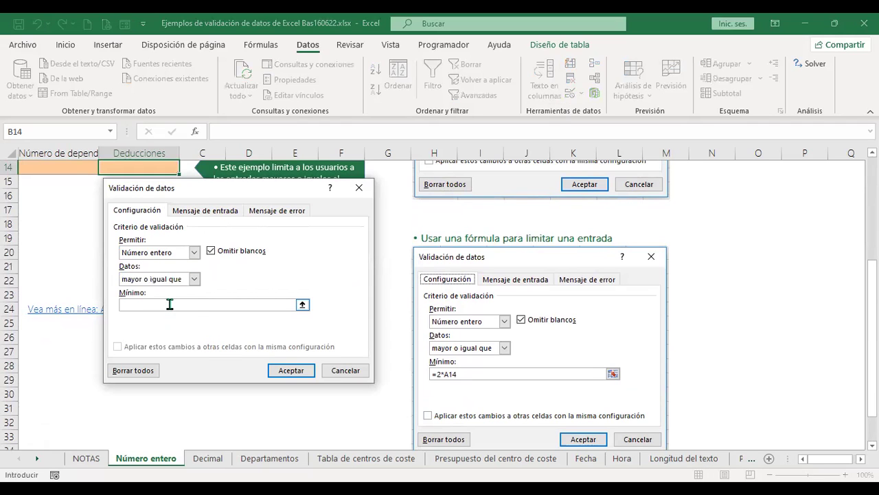
{"action": "type", "text": "=2*"}
{"action": "left_click", "coordinate": [70, 165]}
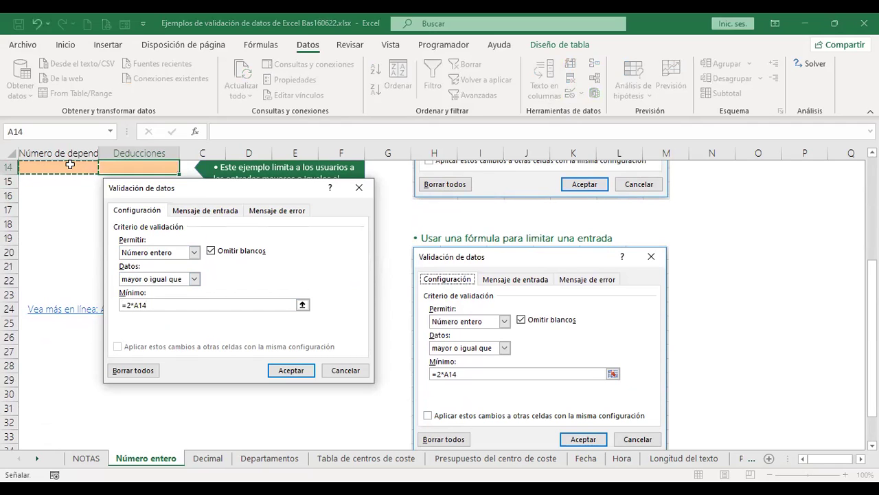
{"action": "left_click", "coordinate": [291, 370]}
{"action": "scroll", "coordinate": [96, 230], "scroll_direction": "up", "scroll_amount": 1}
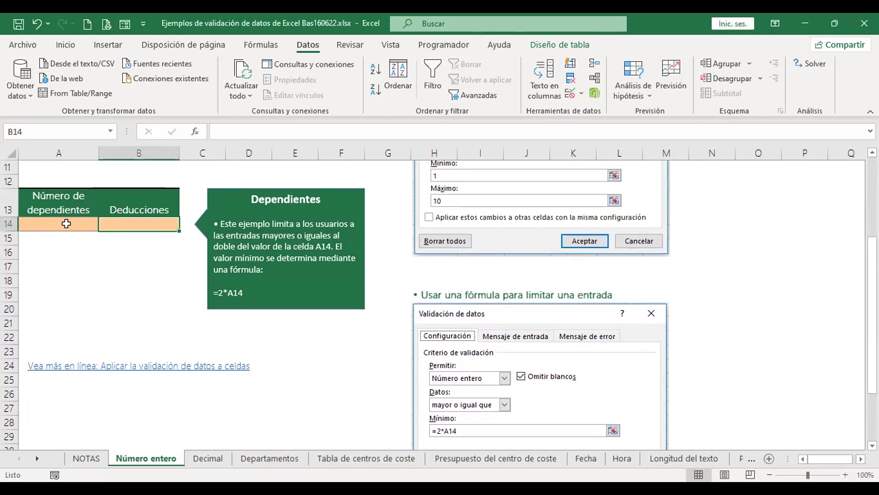
Enter 1 as dependents in A14 and try deductions 2 and 3 in B14.
{"action": "left_click", "coordinate": [66, 224]}
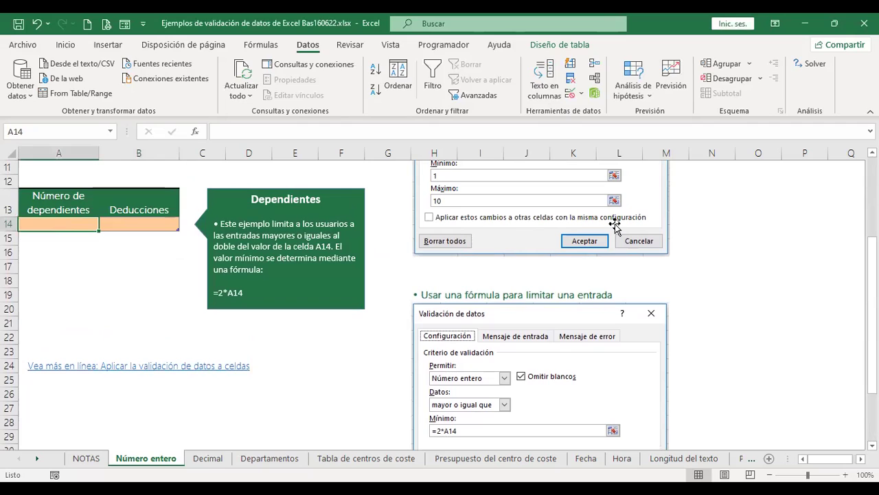
{"action": "type", "text": "1"}
{"action": "key", "text": "Tab"}
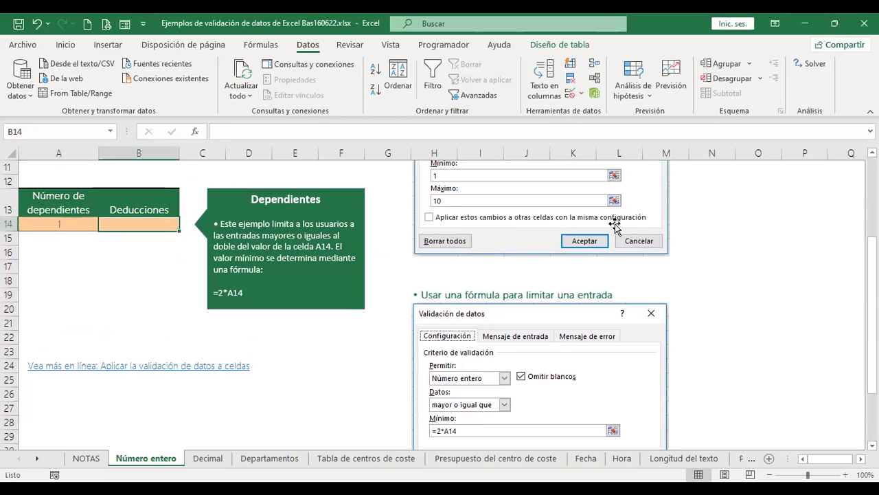
{"action": "key", "text": "Left"}
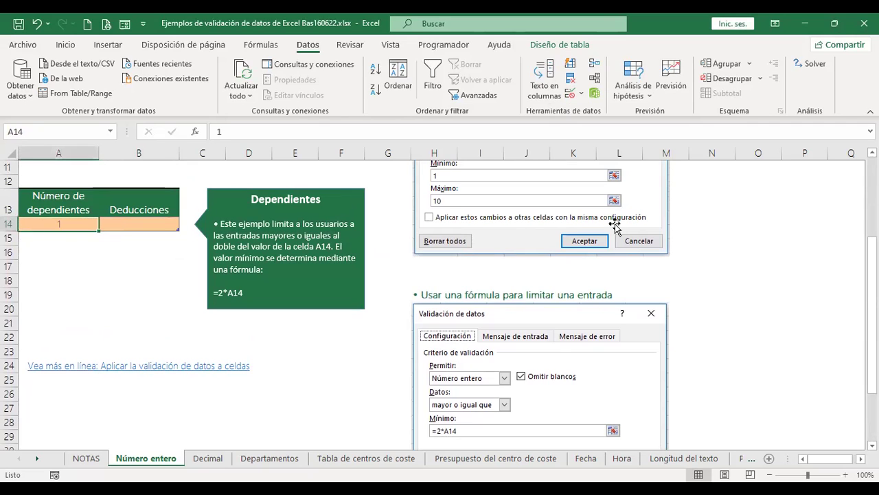
{"action": "key", "text": "Right"}
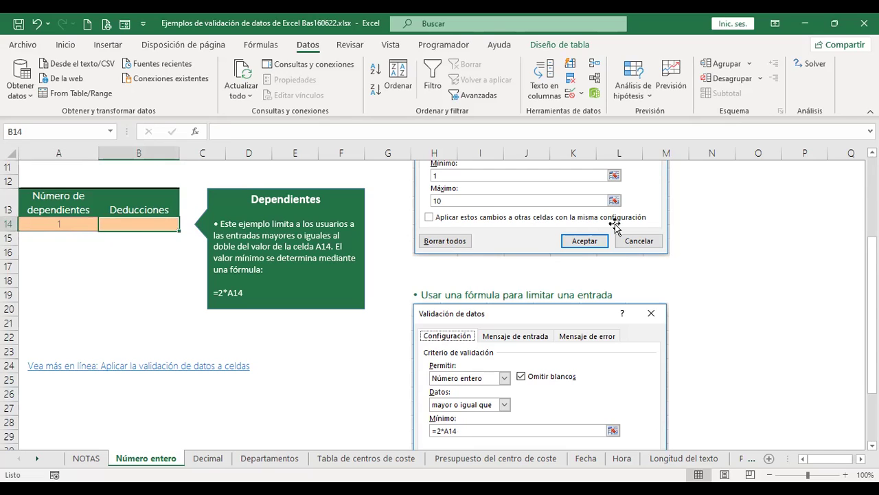
{"action": "type", "text": "2"}
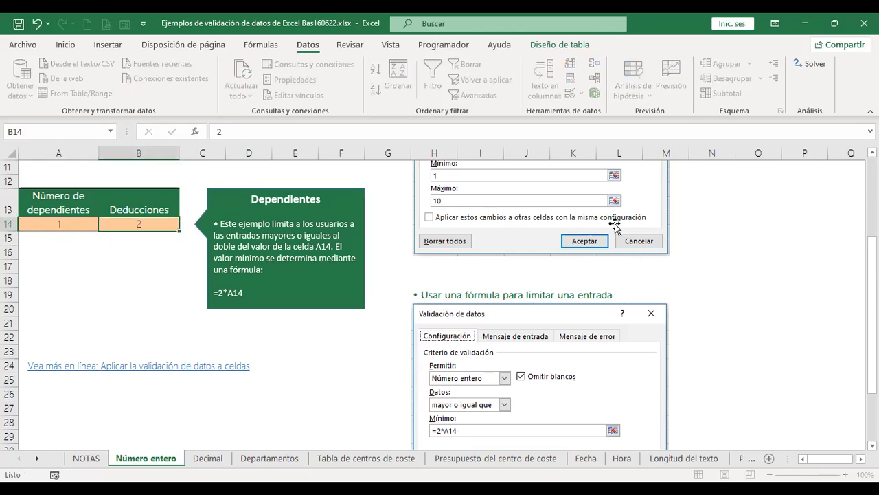
{"action": "key", "text": "Left"}
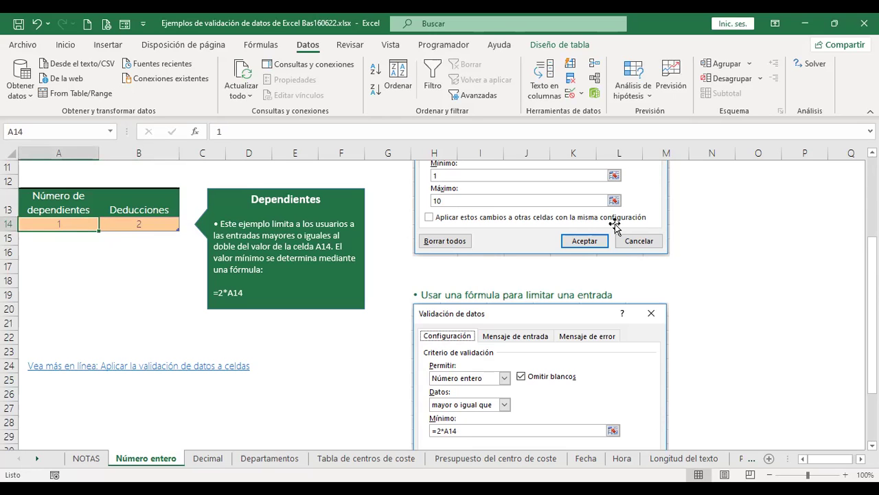
{"action": "key", "text": "Right"}
{"action": "type", "text": "3"}
{"action": "key", "text": "Right"}
{"action": "key", "text": "Left"}
{"action": "key", "text": "Left"}
{"action": "key", "text": "Right"}
{"action": "key", "text": "Left"}
{"action": "key", "text": "Right"}
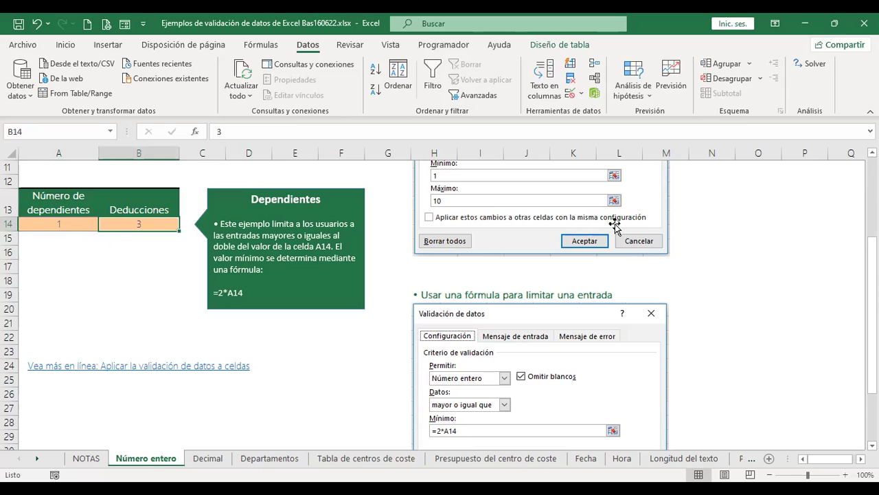
Test B14 with -2, which is rejected, then enter 4 and finally 9.
{"action": "type", "text": "-2"}
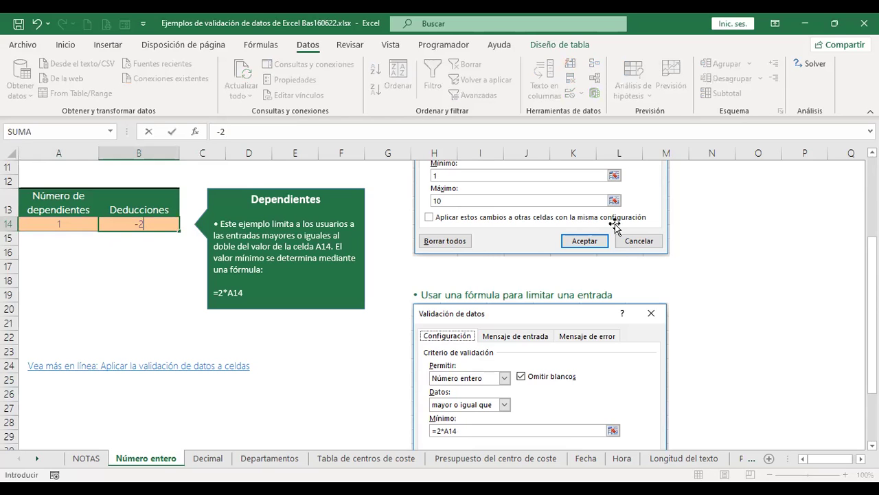
{"action": "key", "text": "Return"}
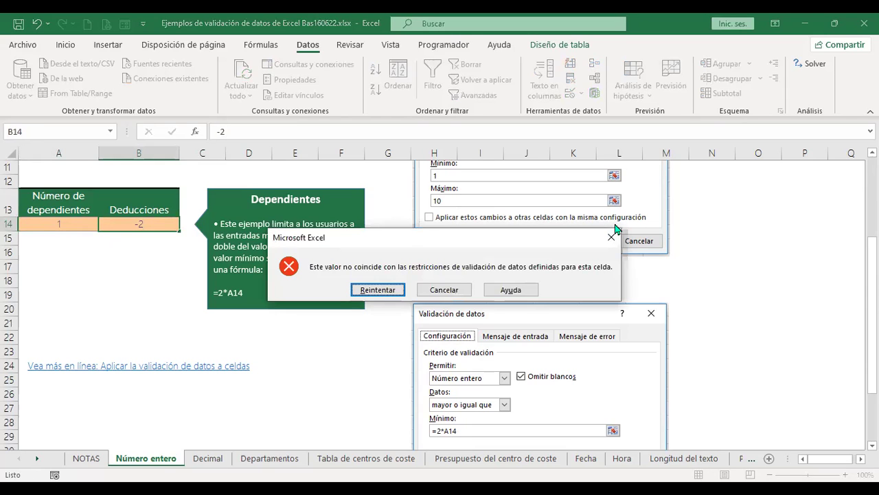
{"action": "key", "text": "Escape"}
{"action": "key", "text": "Left"}
{"action": "key", "text": "Right"}
{"action": "key", "text": "Left"}
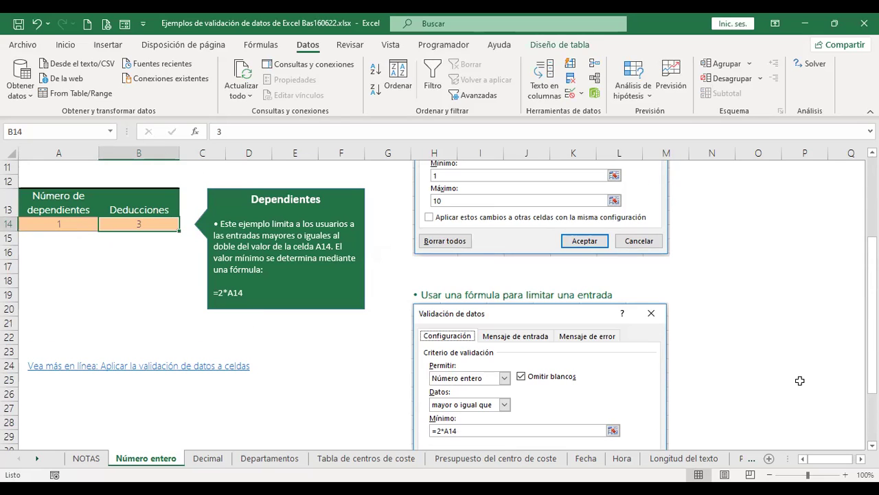
{"action": "type", "text": "4"}
{"action": "key", "text": "Return"}
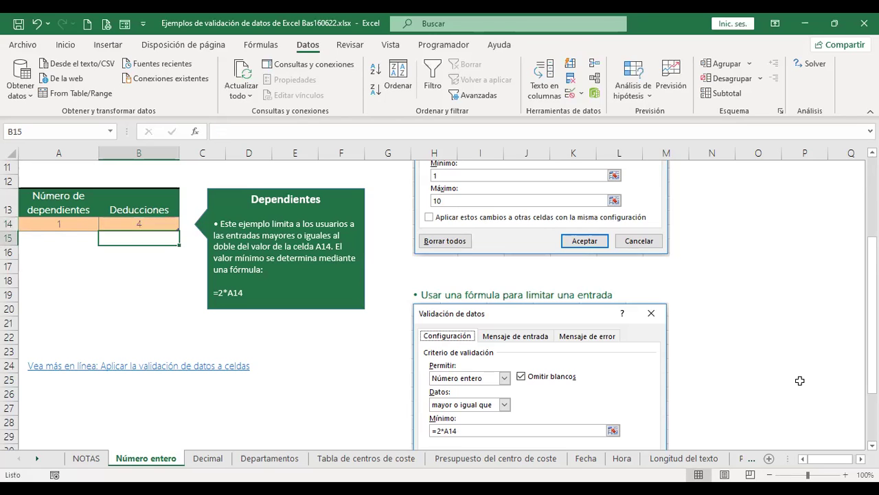
{"action": "key", "text": "Up"}
{"action": "type", "text": "9"}
{"action": "key", "text": "Return"}
{"action": "key", "text": "Up"}
{"action": "key", "text": "Left"}
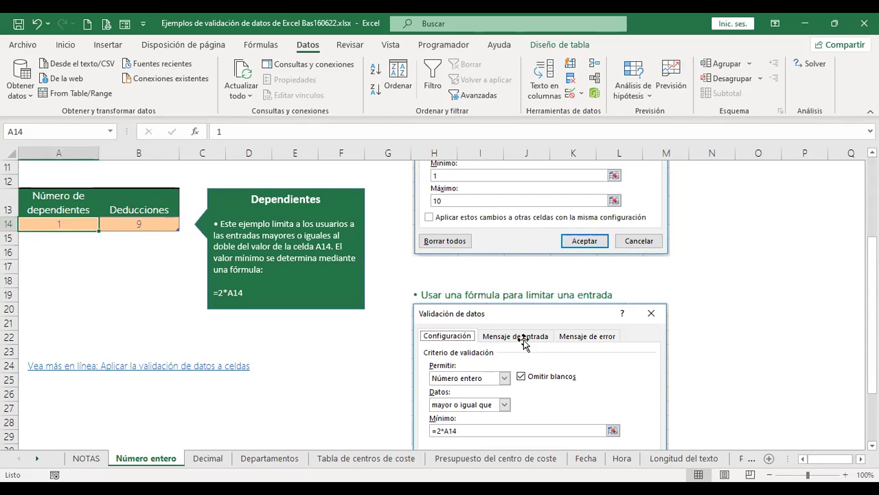
{"action": "scroll", "coordinate": [523, 344], "scroll_direction": "down", "scroll_amount": 1}
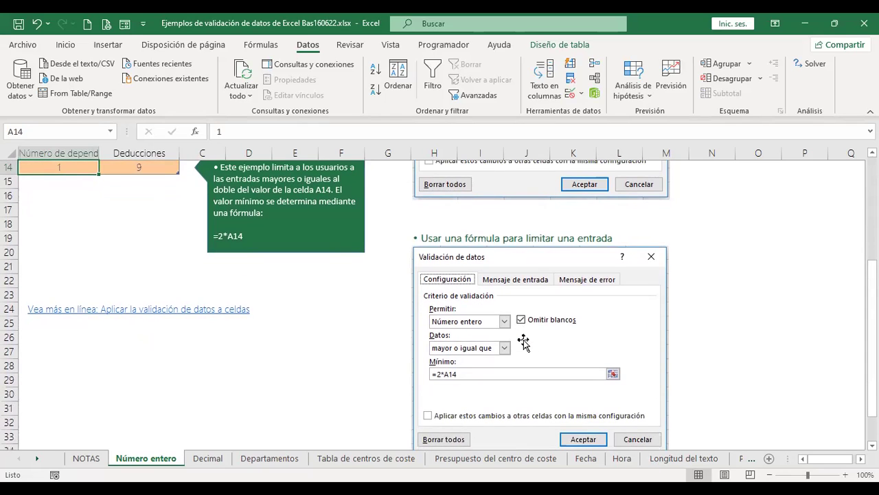
{"action": "scroll", "coordinate": [522, 346], "scroll_direction": "up", "scroll_amount": 1}
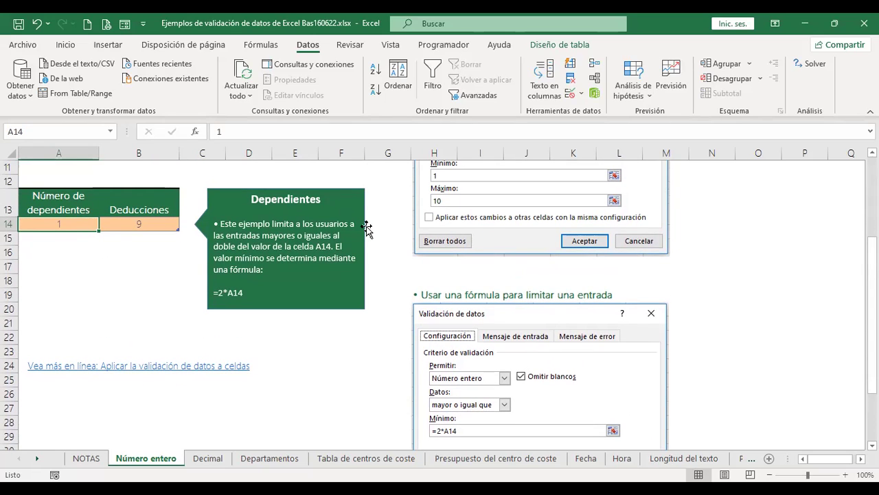
Enter 7 in A14, then try 5 in B14 and cancel the rejection, keeping 9.
{"action": "left_click", "coordinate": [108, 261]}
{"action": "scroll", "coordinate": [104, 305], "scroll_direction": "down", "scroll_amount": 1}
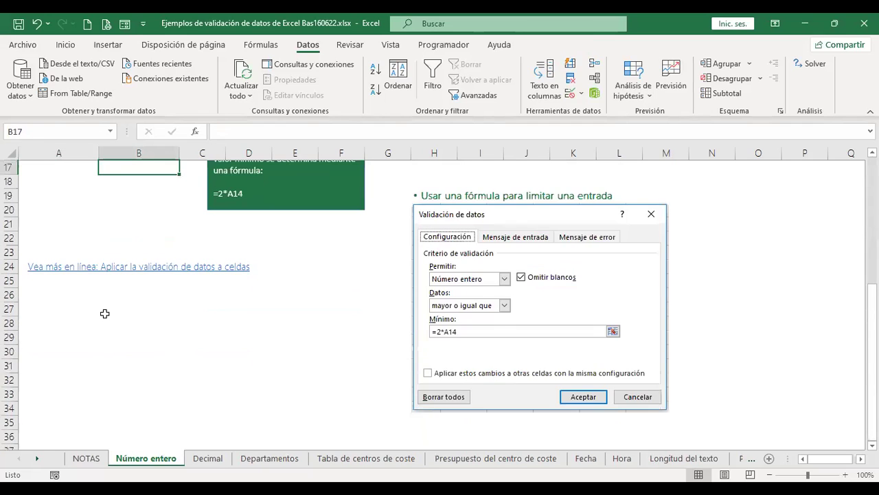
{"action": "scroll", "coordinate": [104, 313], "scroll_direction": "up", "scroll_amount": 1}
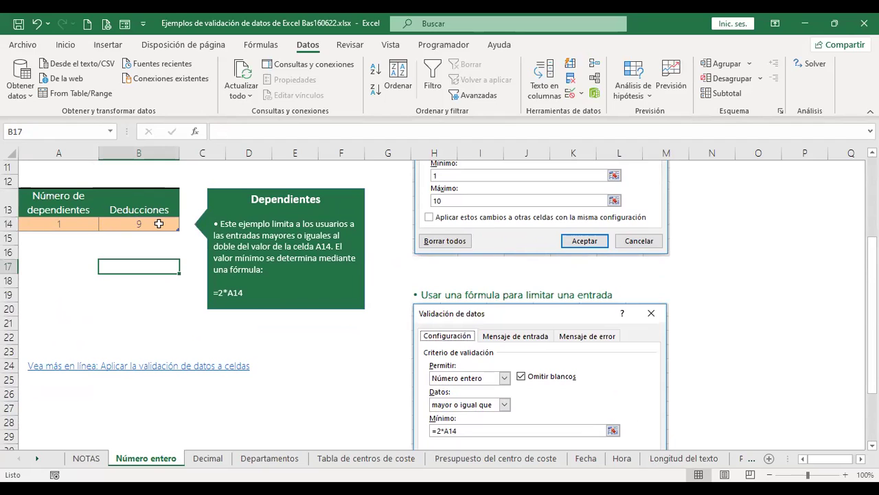
{"action": "left_click", "coordinate": [49, 223]}
{"action": "type", "text": "7"}
{"action": "key", "text": "Tab"}
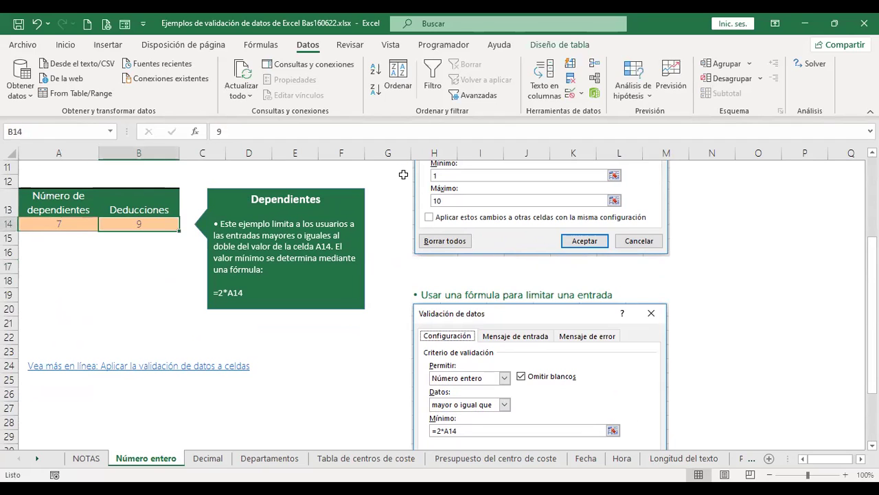
{"action": "type", "text": "5"}
{"action": "key", "text": "Return"}
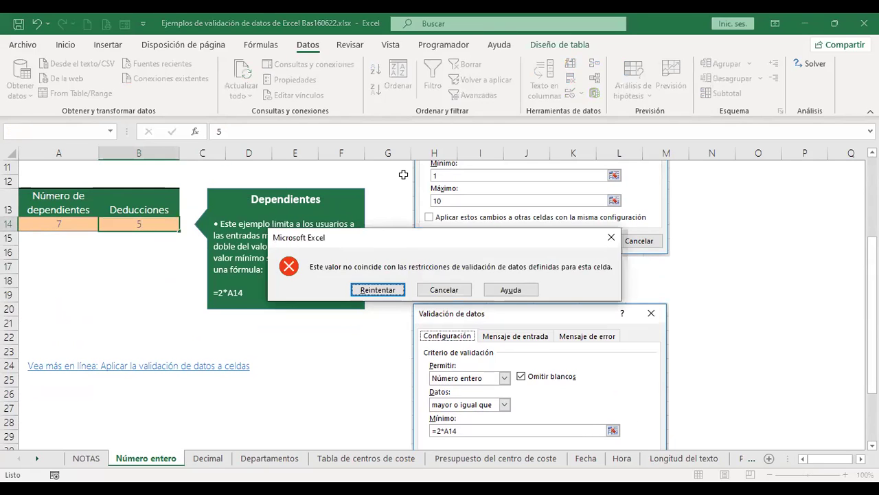
{"action": "key", "text": "Escape"}
{"action": "left_click", "coordinate": [153, 280]}
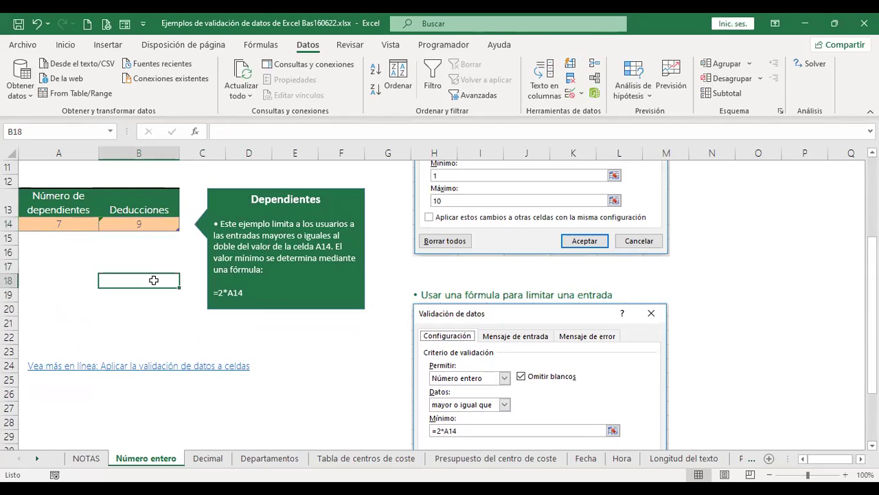
{"action": "left_click", "coordinate": [65, 224]}
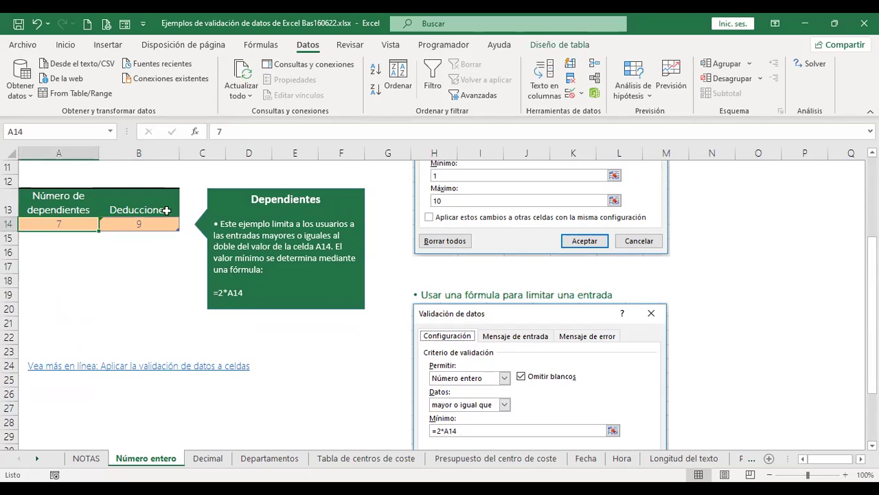
Enter 10 in B14, cancel the validation rejection, then enter 14 instead.
{"action": "key", "text": "Tab"}
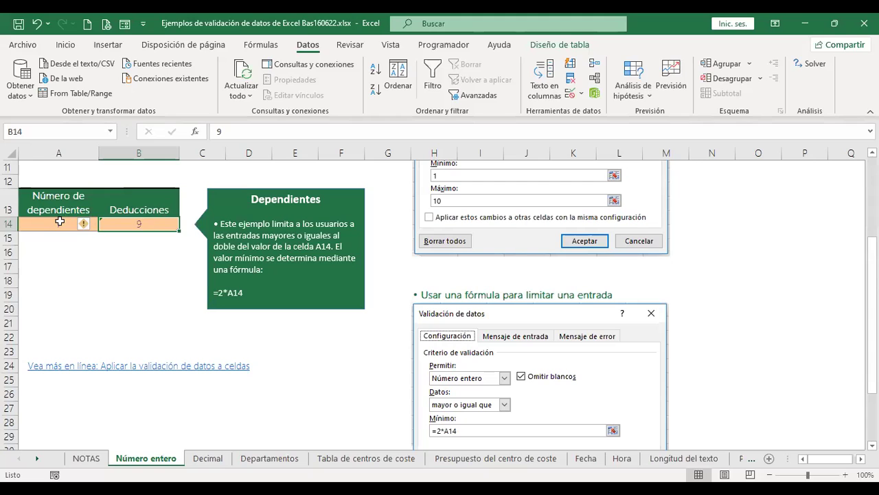
{"action": "left_click", "coordinate": [57, 222]}
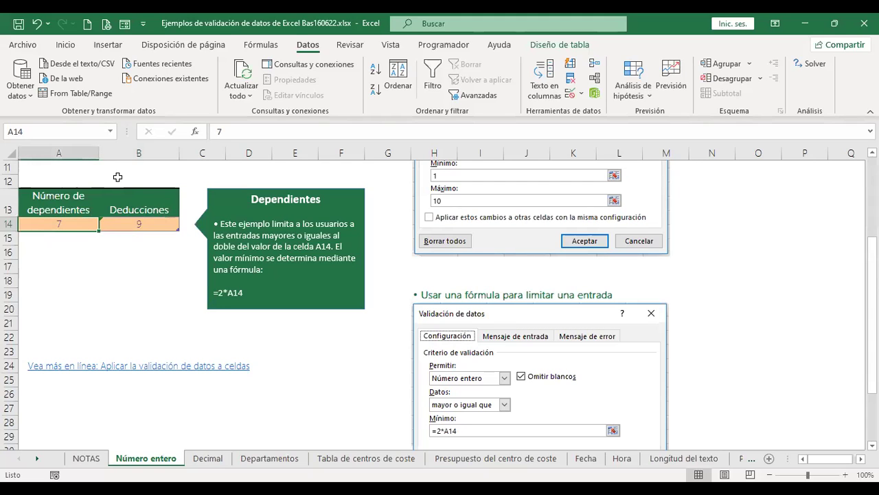
{"action": "left_click", "coordinate": [152, 221]}
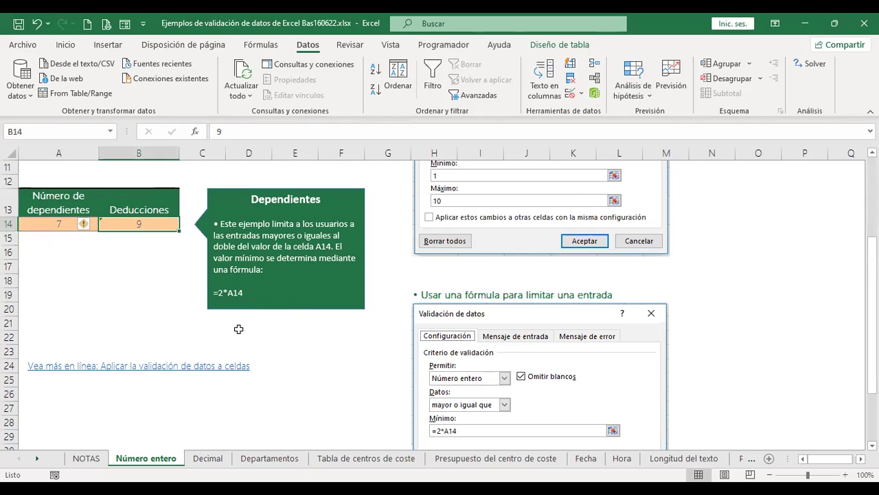
{"action": "key", "text": "Left"}
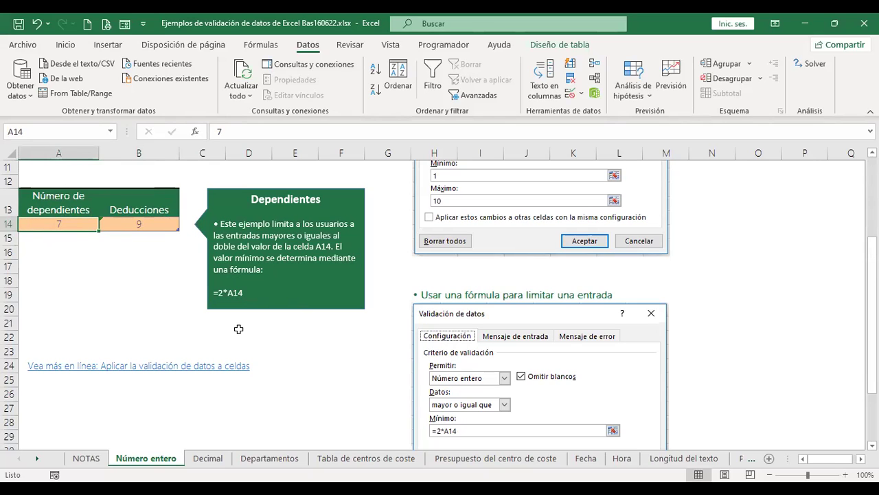
{"action": "key", "text": "Right"}
{"action": "type", "text": "10"}
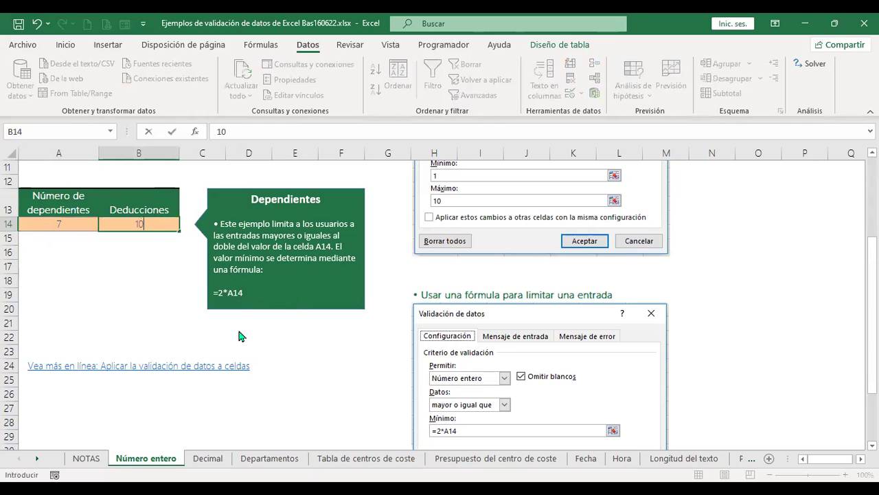
{"action": "key", "text": "Return"}
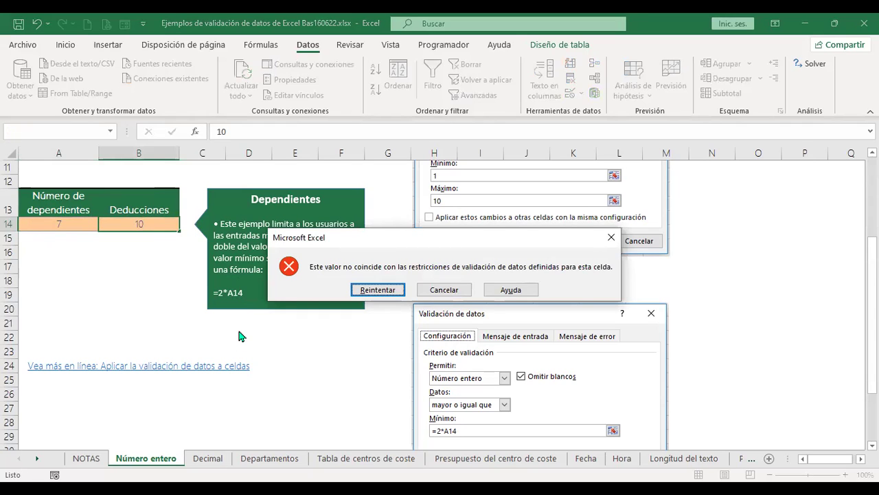
{"action": "key", "text": "Escape"}
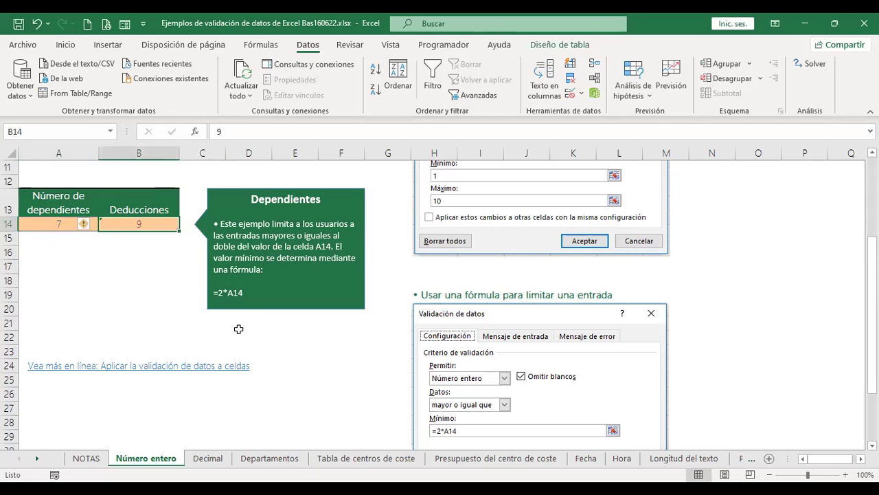
{"action": "type", "text": "14"}
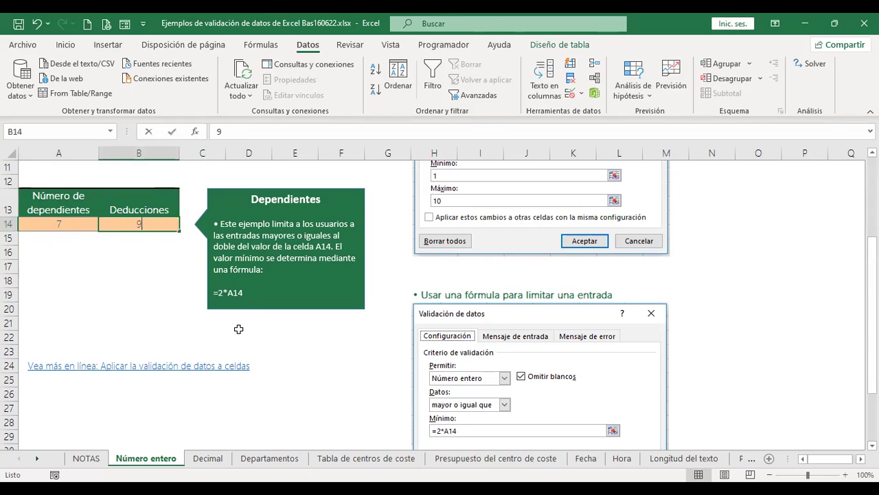
{"action": "key", "text": "Tab"}
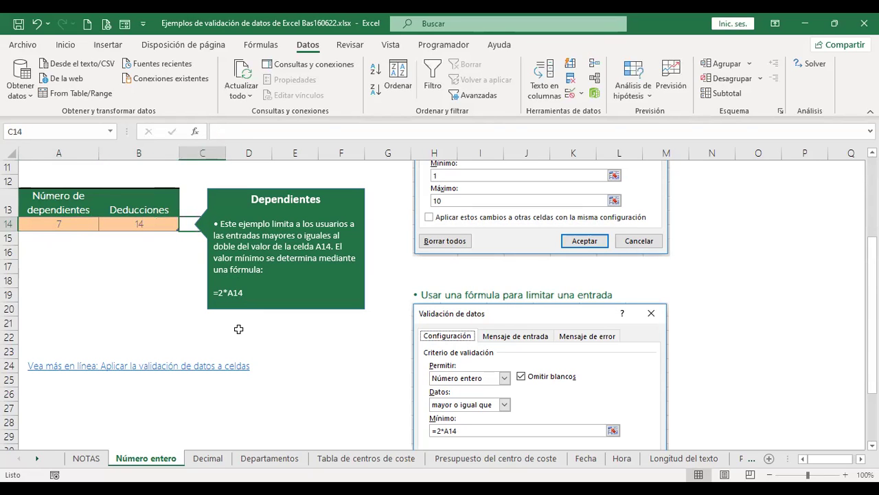
Set the dependents cell A14 to 2.
{"action": "key", "text": "Left"}
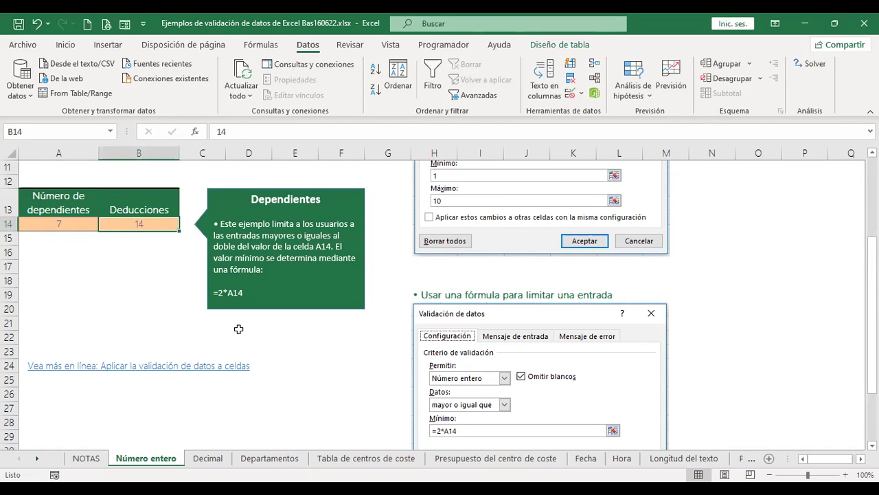
{"action": "key", "text": "Left"}
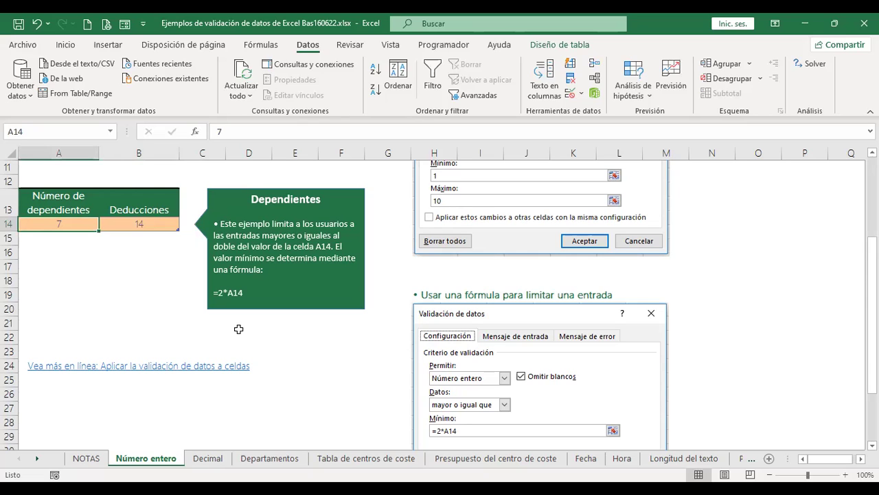
{"action": "type", "text": "2"}
{"action": "key", "text": "Tab"}
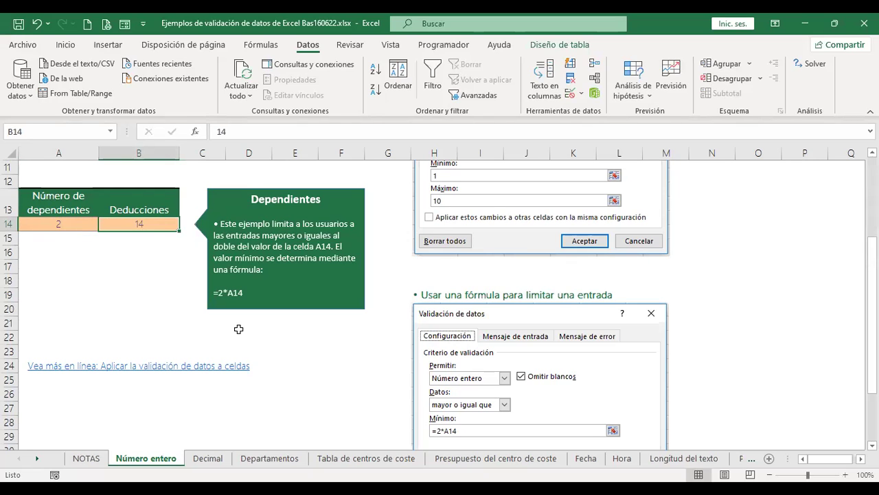
Try 3 in B14, cancel the rejection, and enter 4 instead.
{"action": "type", "text": "3"}
{"action": "key", "text": "Return"}
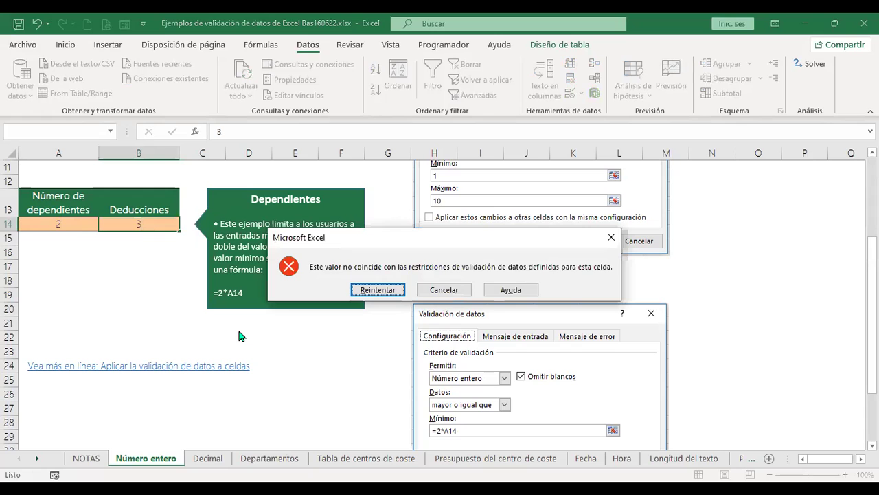
{"action": "key", "text": "Escape"}
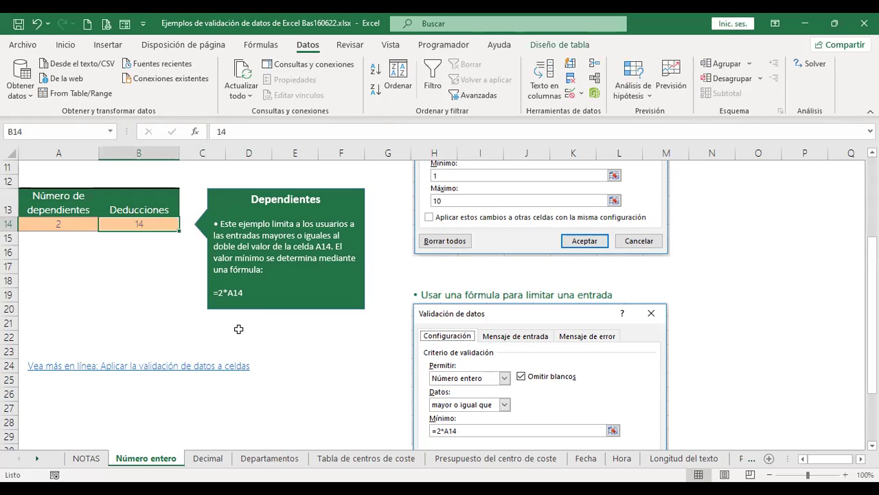
{"action": "type", "text": "4"}
{"action": "key", "text": "Tab"}
{"action": "key", "text": "Left"}
Browse the Número entero examples, then move to the Decimal sheet with its 3 % limit example.
{"action": "scroll", "coordinate": [210, 320], "scroll_direction": "down", "scroll_amount": 3}
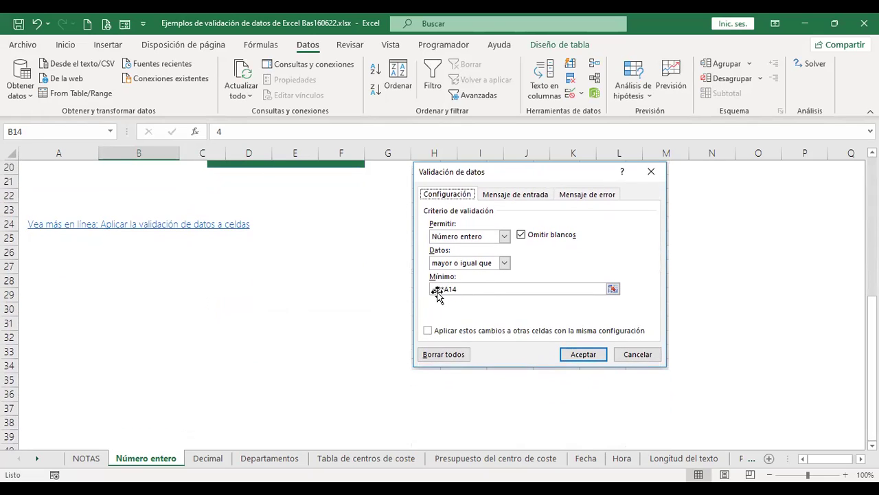
{"action": "left_click", "coordinate": [226, 296]}
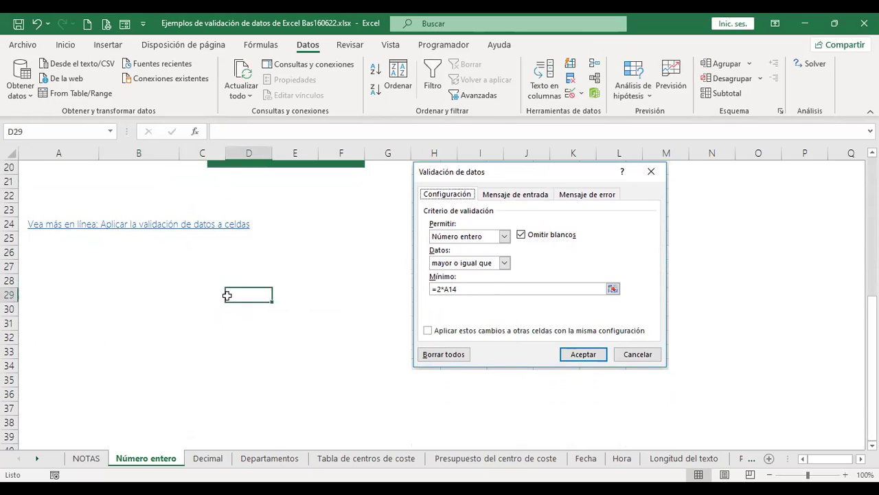
{"action": "scroll", "coordinate": [227, 296], "scroll_direction": "up", "scroll_amount": 3}
{"action": "scroll", "coordinate": [307, 291], "scroll_direction": "up", "scroll_amount": 3}
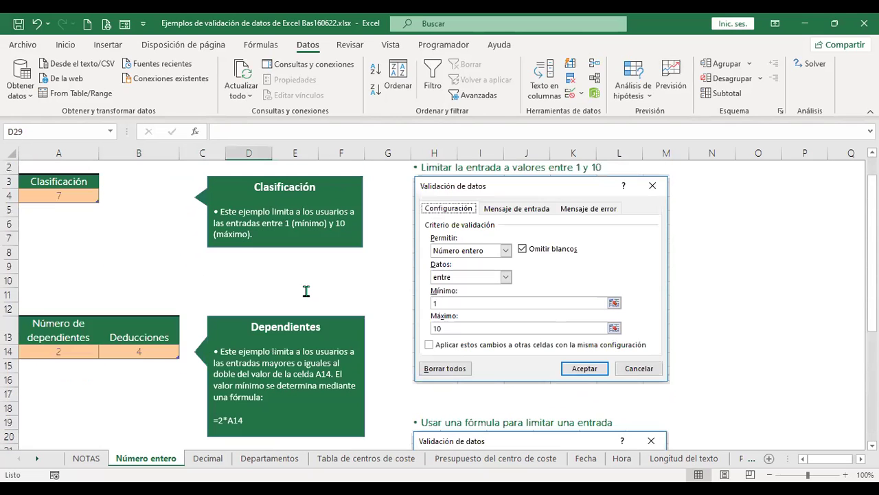
{"action": "left_click", "coordinate": [102, 237]}
{"action": "scroll", "coordinate": [101, 230], "scroll_direction": "up", "scroll_amount": 1}
{"action": "left_click", "coordinate": [140, 213]}
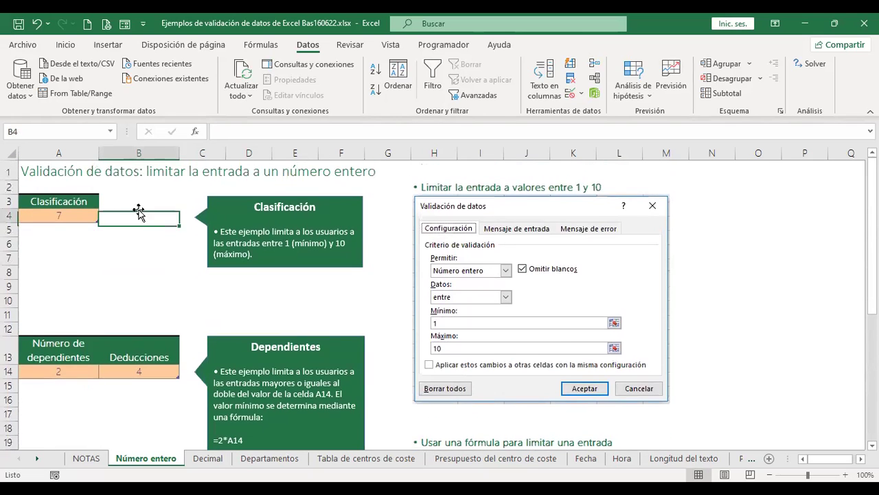
{"action": "scroll", "coordinate": [147, 257], "scroll_direction": "down", "scroll_amount": 1}
{"action": "scroll", "coordinate": [147, 257], "scroll_direction": "up", "scroll_amount": 1}
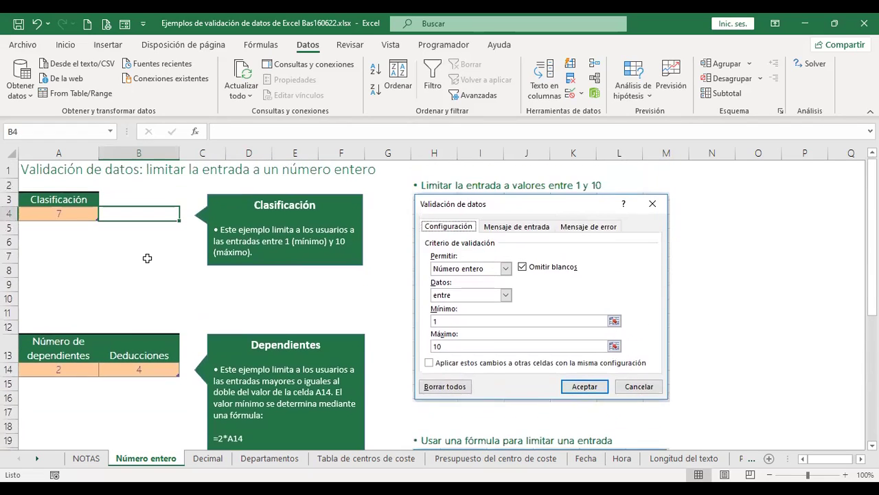
{"action": "left_click", "coordinate": [207, 459]}
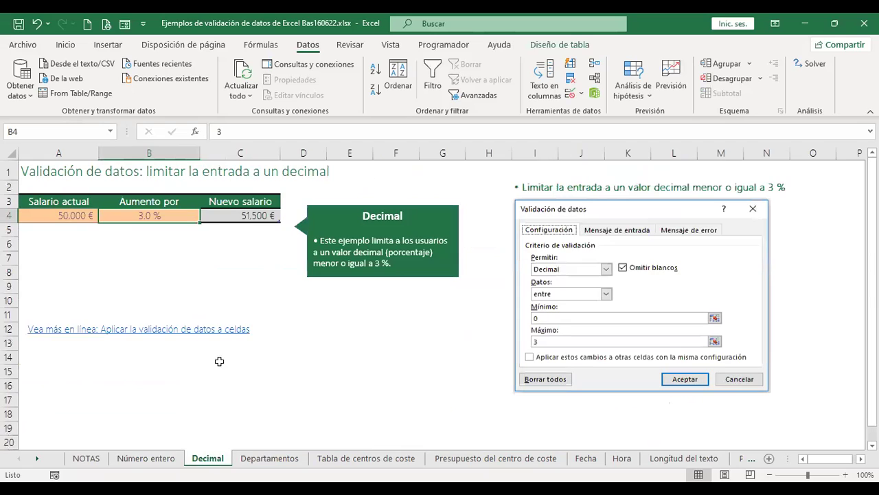
{"action": "left_click", "coordinate": [235, 288]}
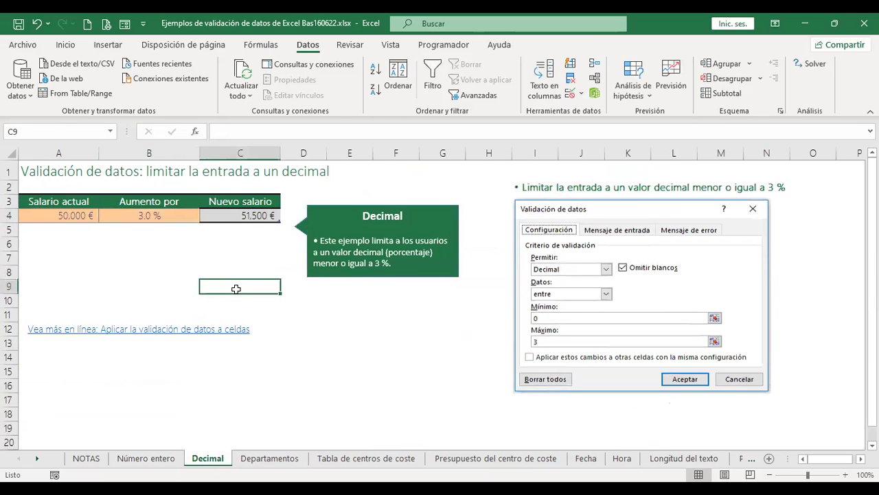
Give the raise cell B4 a Decimal validation rule between 0 and 3.
{"action": "left_click", "coordinate": [167, 215]}
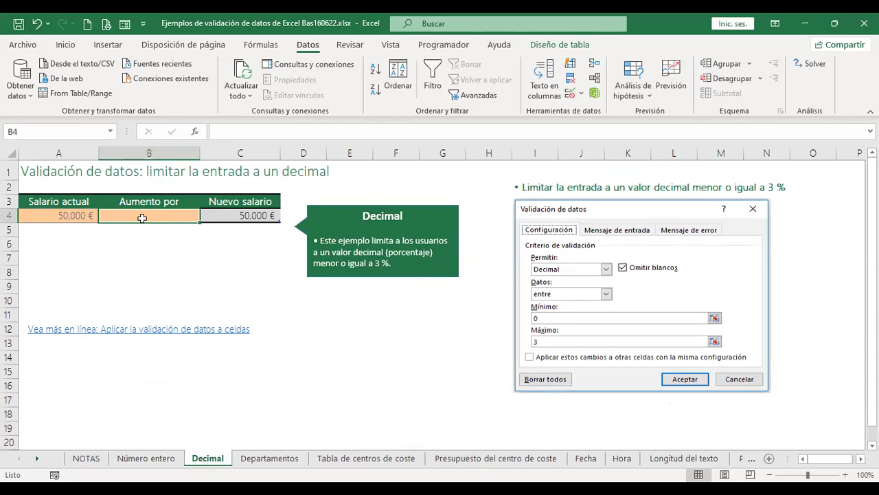
{"action": "left_click", "coordinate": [574, 97]}
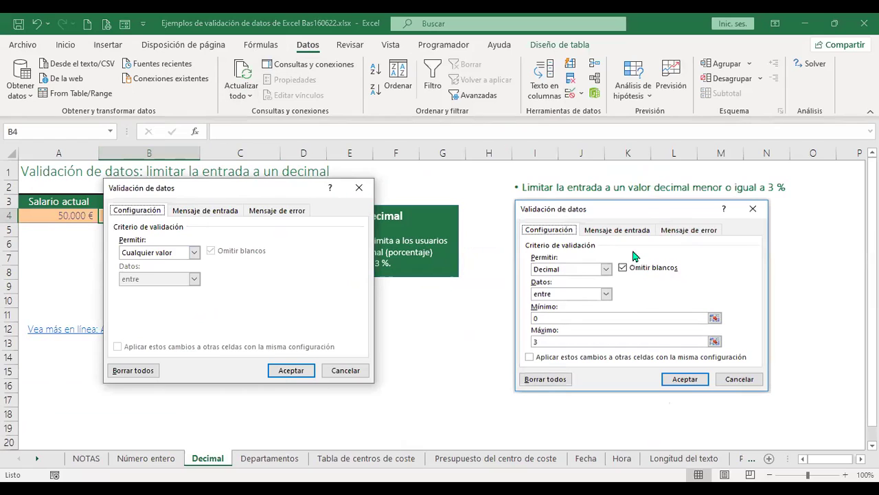
{"action": "left_click", "coordinate": [195, 252]}
{"action": "left_click", "coordinate": [152, 282]}
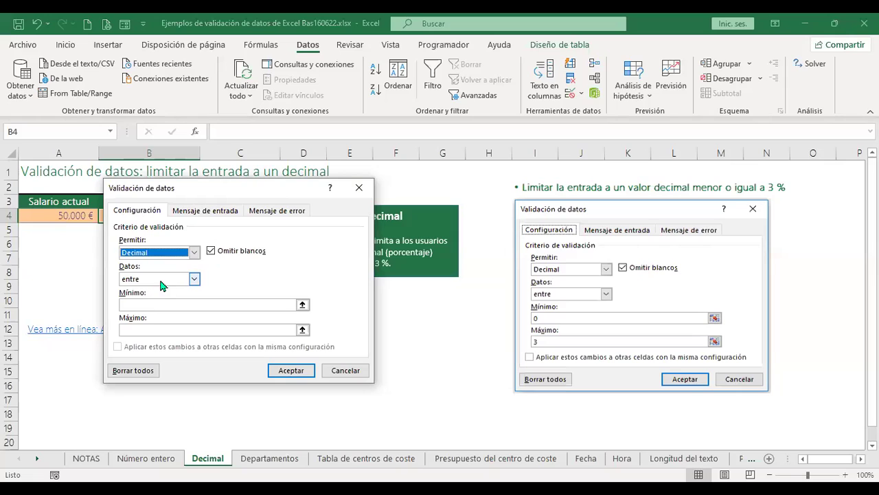
{"action": "left_click", "coordinate": [158, 305]}
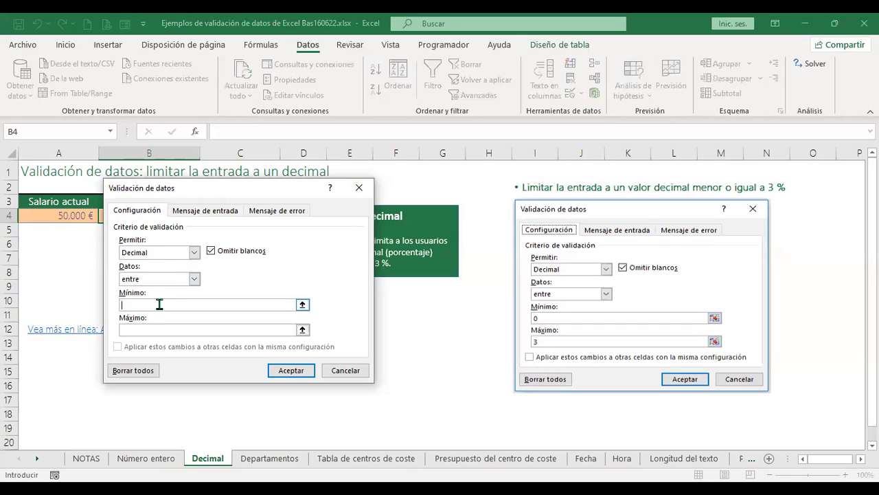
{"action": "type", "text": "0"}
{"action": "left_click", "coordinate": [154, 331]}
{"action": "left_click", "coordinate": [302, 375]}
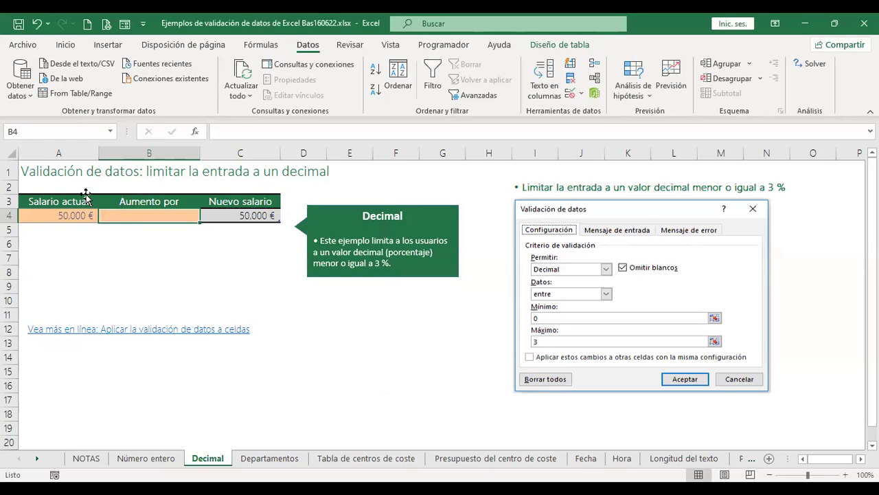
Try a raise of 5 in B4, cancel the rejection, enter 2.5, then go to Departamentos.
{"action": "left_click", "coordinate": [73, 217]}
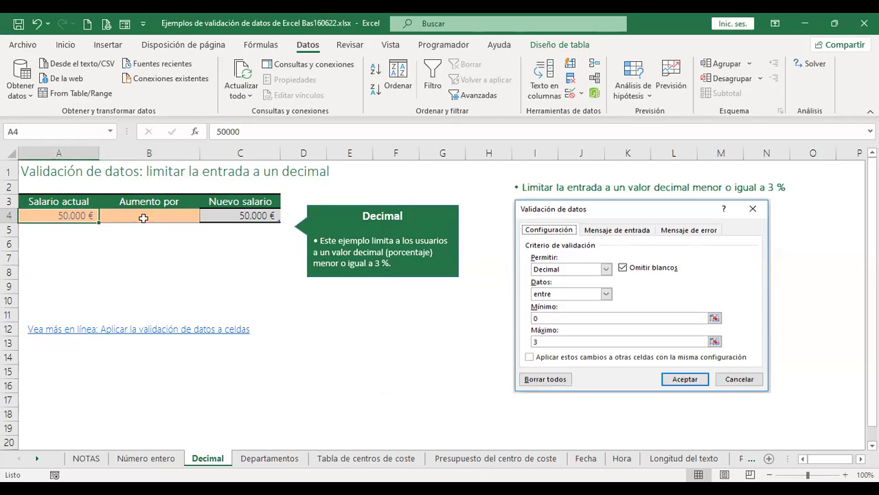
{"action": "left_click", "coordinate": [157, 216]}
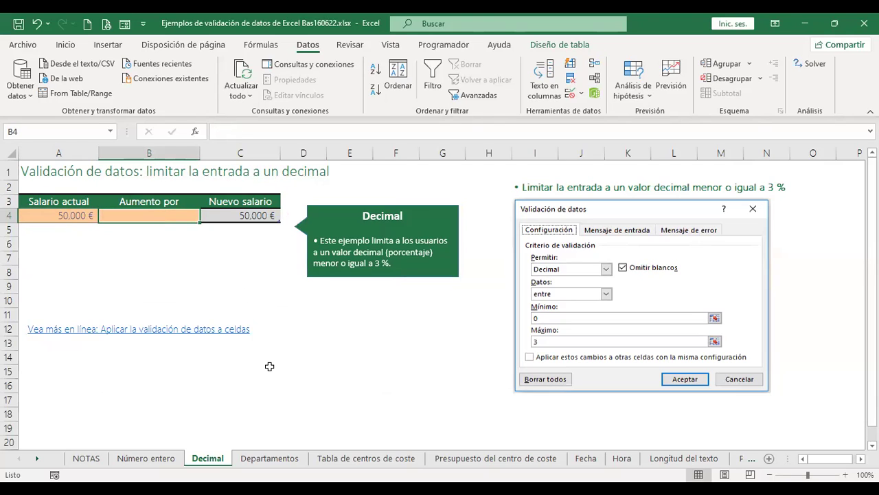
{"action": "type", "text": "5"}
{"action": "key", "text": "Return"}
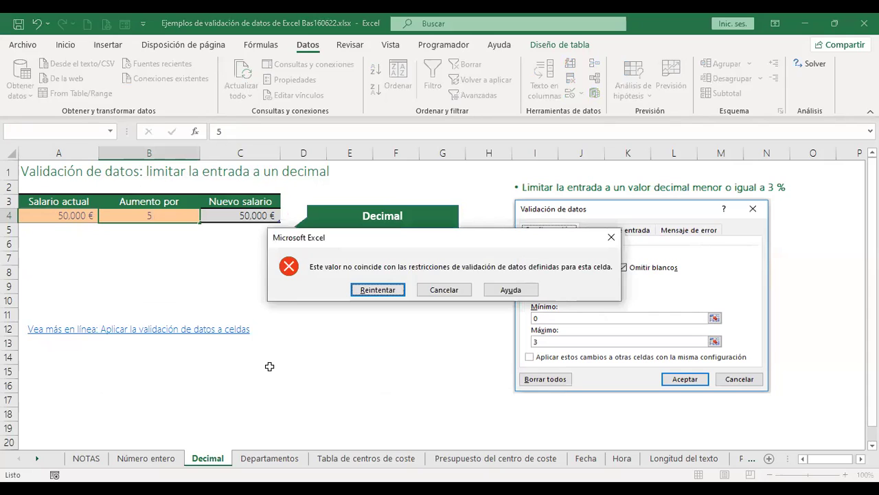
{"action": "key", "text": "Escape"}
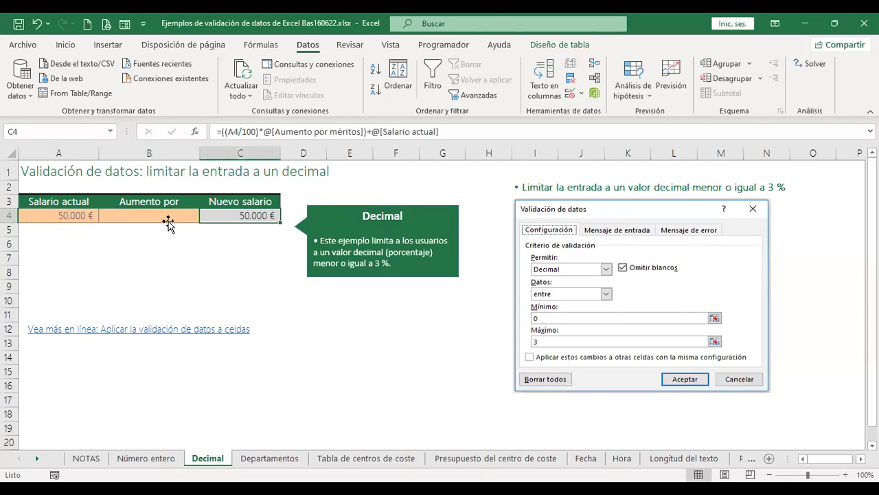
{"action": "left_click", "coordinate": [162, 217]}
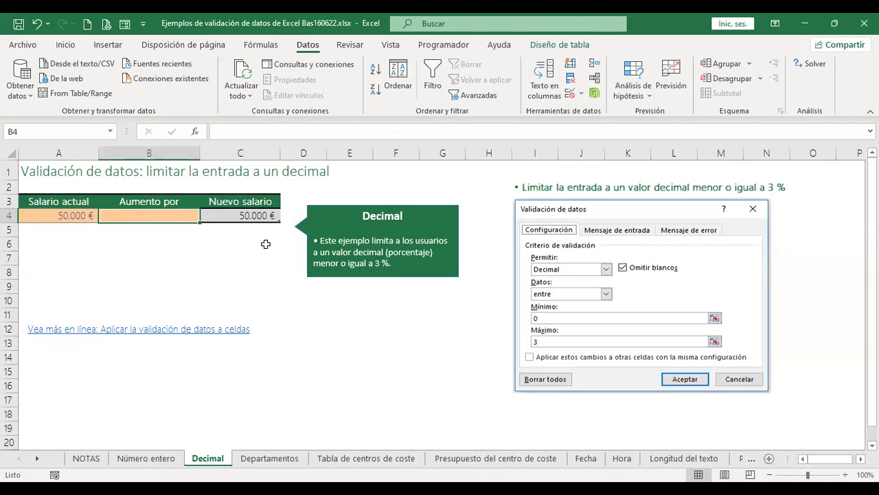
{"action": "type", "text": "2.5"}
{"action": "key", "text": "Tab"}
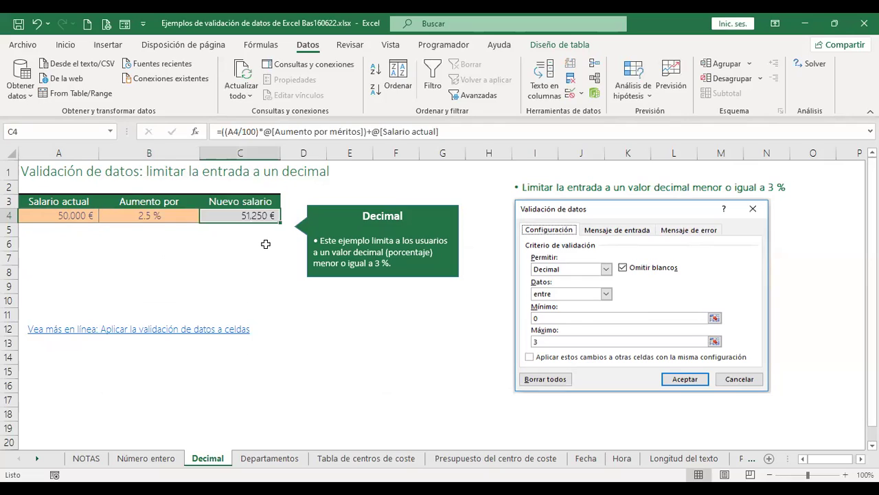
{"action": "key", "text": "Left"}
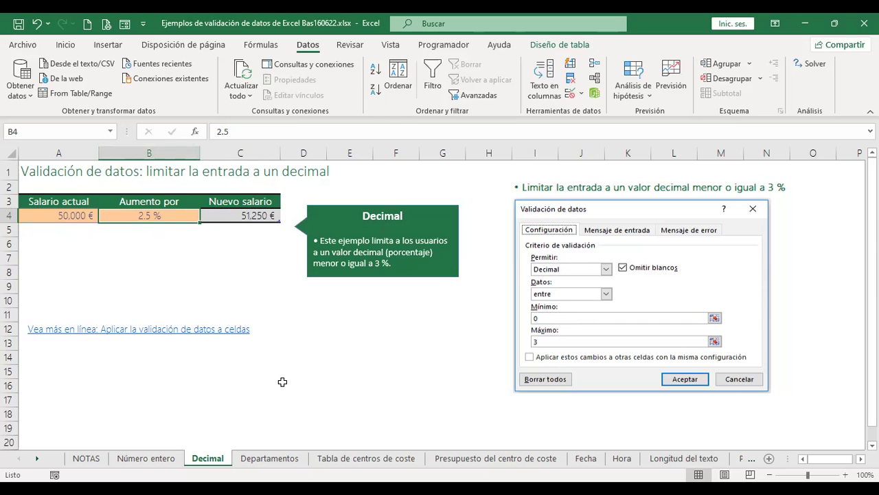
{"action": "left_click", "coordinate": [284, 458]}
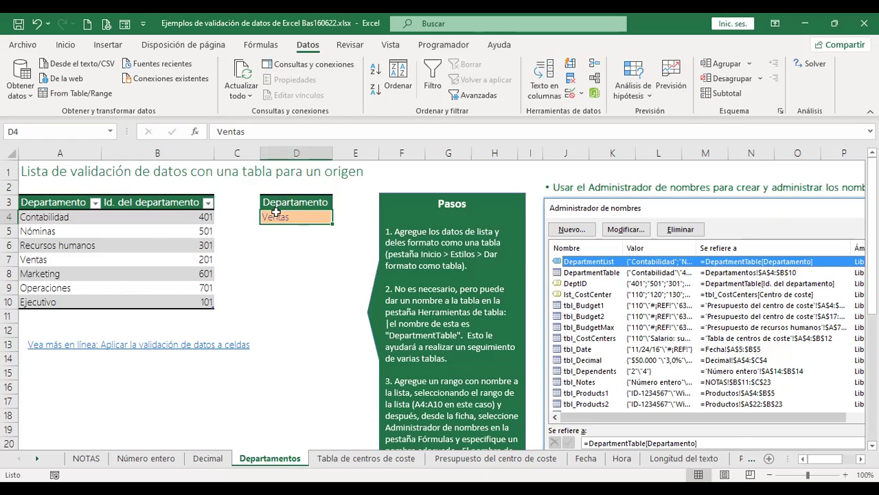
Review the department names in A4:A10 and the department IDs in B4:B10.
{"action": "left_click_drag", "start_coordinate": [59, 217], "coordinate": [55, 302]}
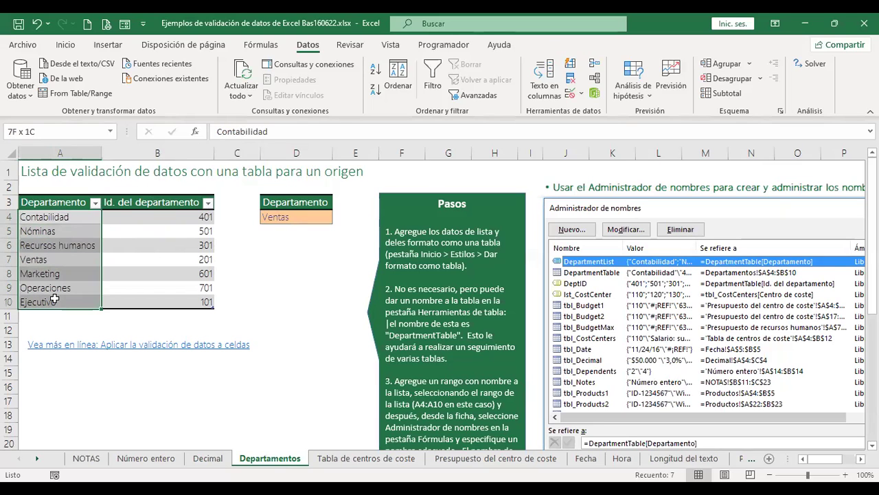
{"action": "left_click", "coordinate": [284, 301]}
{"action": "left_click_drag", "start_coordinate": [169, 217], "coordinate": [169, 302]}
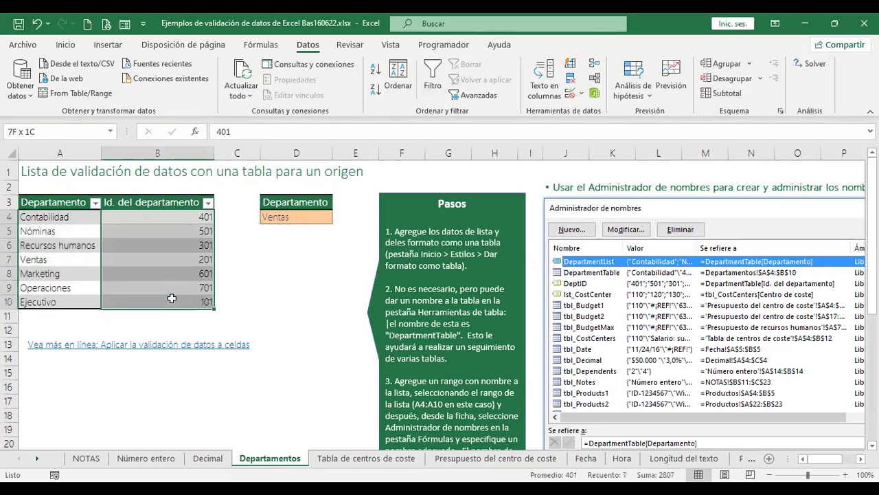
{"action": "left_click", "coordinate": [342, 275]}
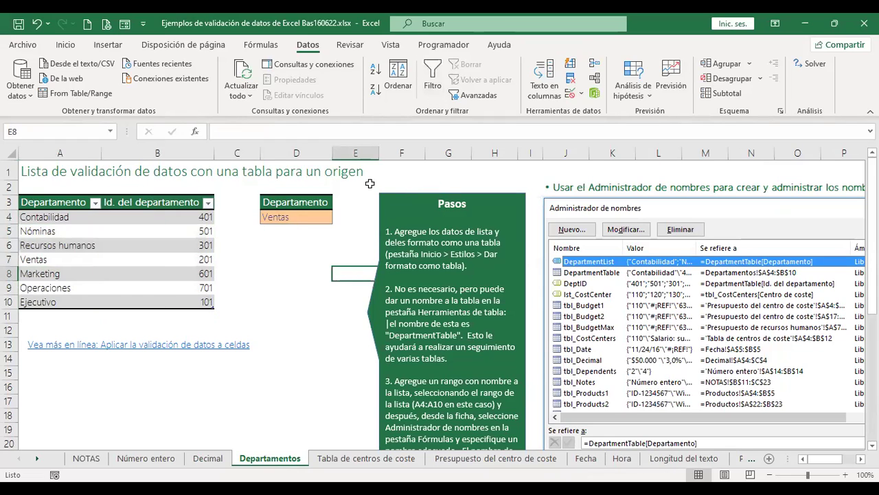
Clear Ventas from D4 and bring up its Data Validation settings.
{"action": "left_click", "coordinate": [296, 218]}
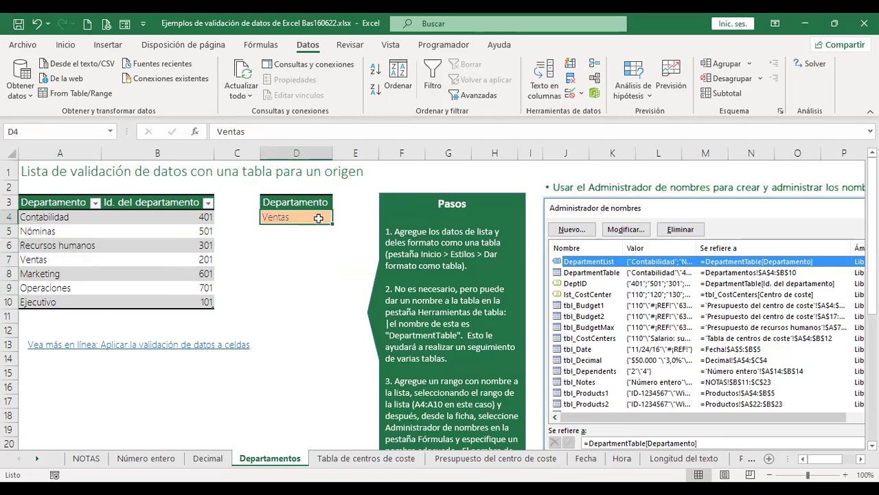
{"action": "key", "text": "Down"}
{"action": "key", "text": "Down"}
{"action": "key", "text": "Down"}
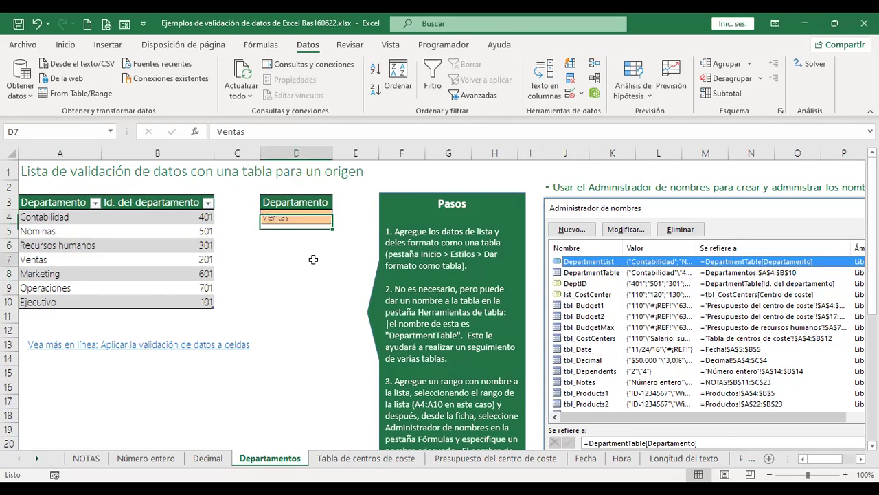
{"action": "left_click", "coordinate": [309, 218]}
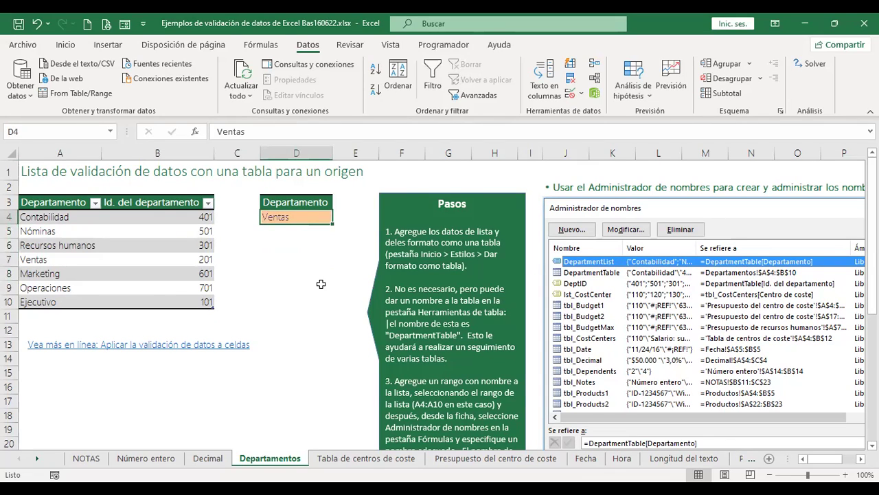
{"action": "key", "text": "Delete"}
{"action": "left_click", "coordinate": [315, 259]}
{"action": "left_click", "coordinate": [300, 213]}
{"action": "left_click", "coordinate": [573, 94]}
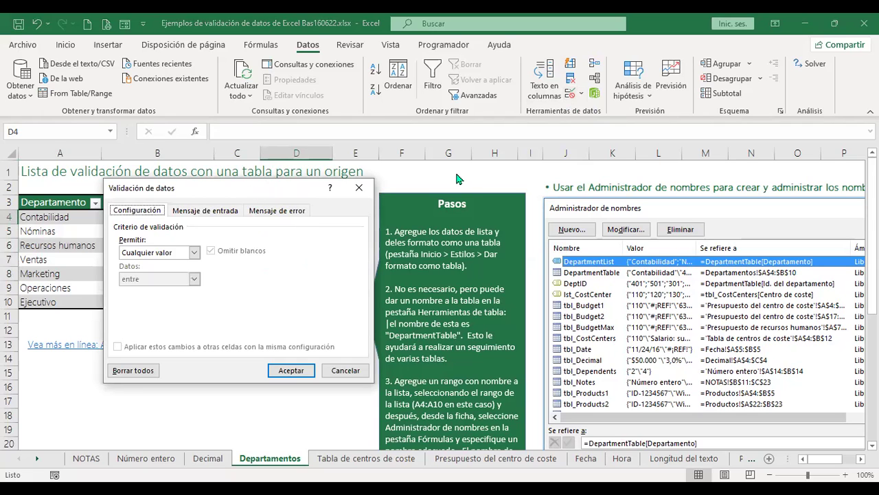
Set D4's validation to a List sourced from =$A$4:$A$10.
{"action": "left_click_drag", "start_coordinate": [248, 188], "coordinate": [404, 182]}
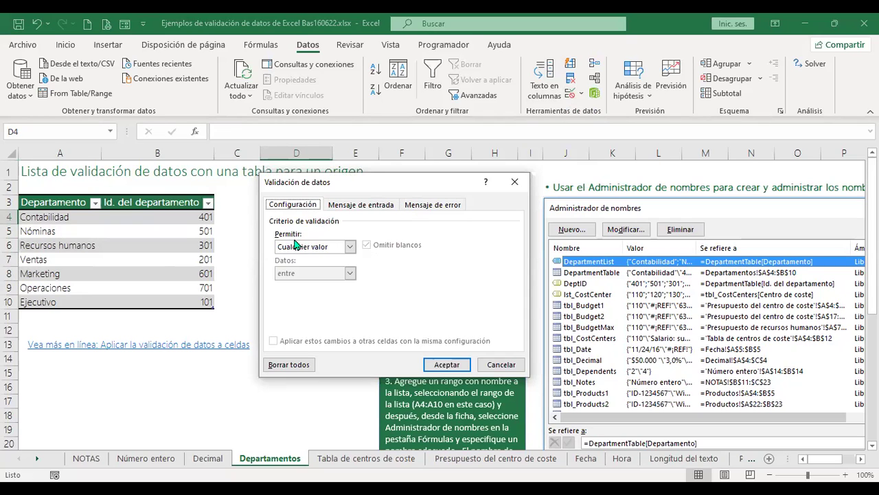
{"action": "left_click", "coordinate": [350, 246]}
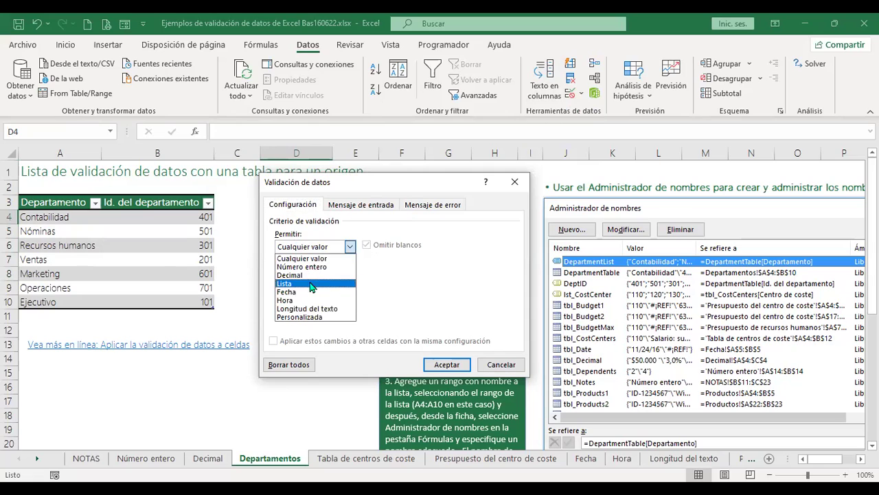
{"action": "left_click", "coordinate": [309, 285]}
{"action": "left_click", "coordinate": [313, 298]}
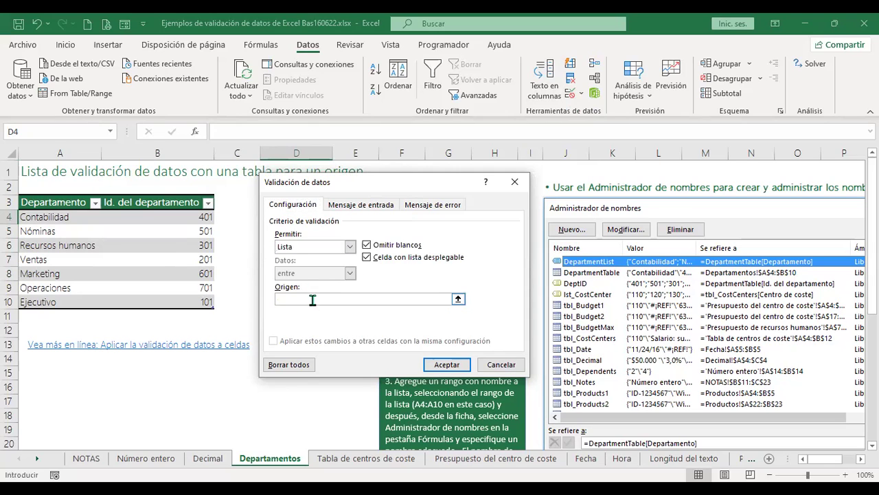
{"action": "left_click", "coordinate": [31, 216]}
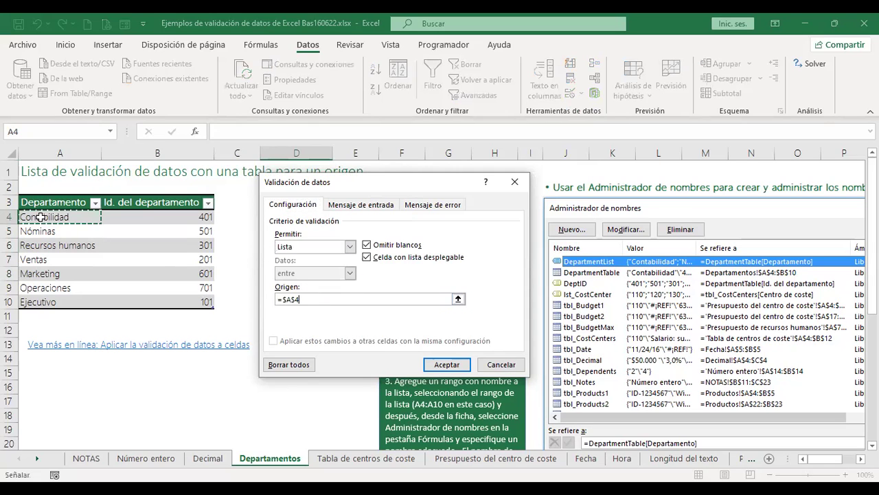
{"action": "left_click", "coordinate": [35, 303], "text": "shift"}
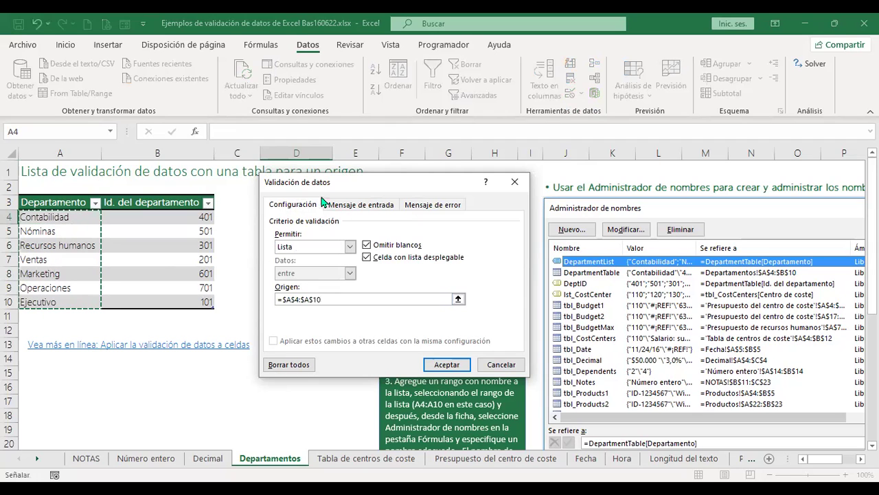
{"action": "left_click", "coordinate": [457, 367]}
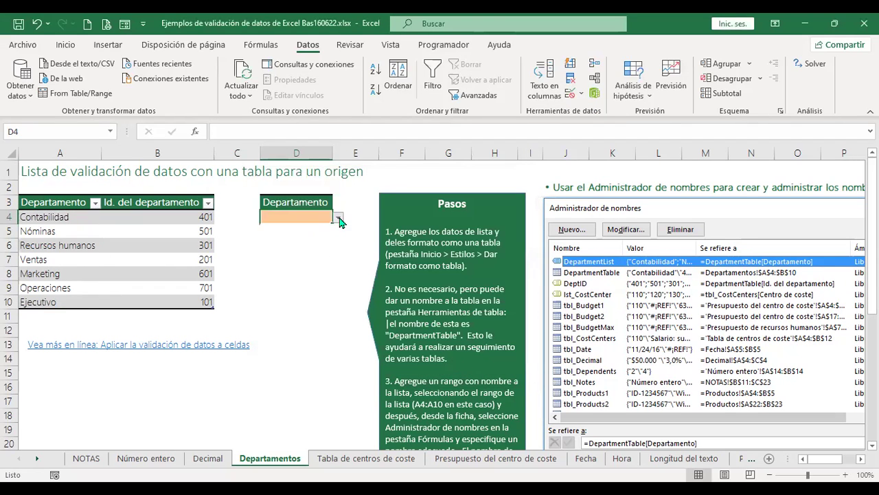
Test D4's dropdown with Contabilidad, Nóminas and Recursos humanos, ending on Ventas.
{"action": "left_click", "coordinate": [339, 219]}
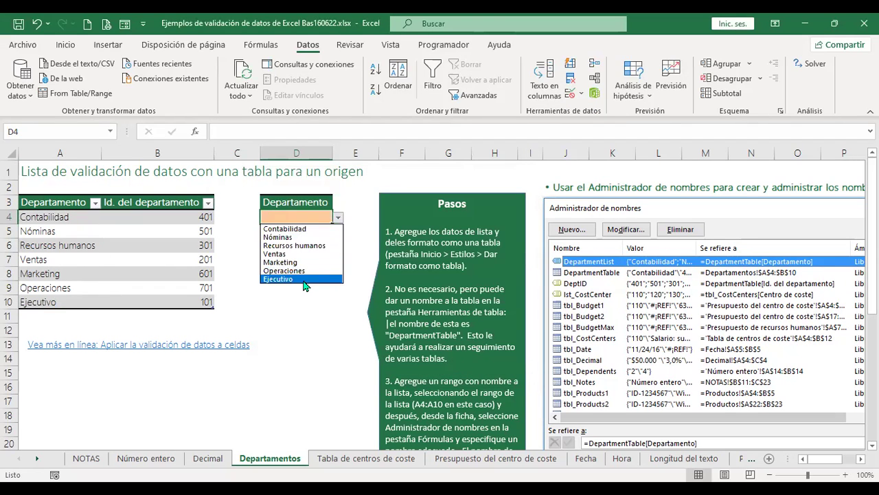
{"action": "left_click", "coordinate": [313, 232]}
{"action": "left_click", "coordinate": [338, 218]}
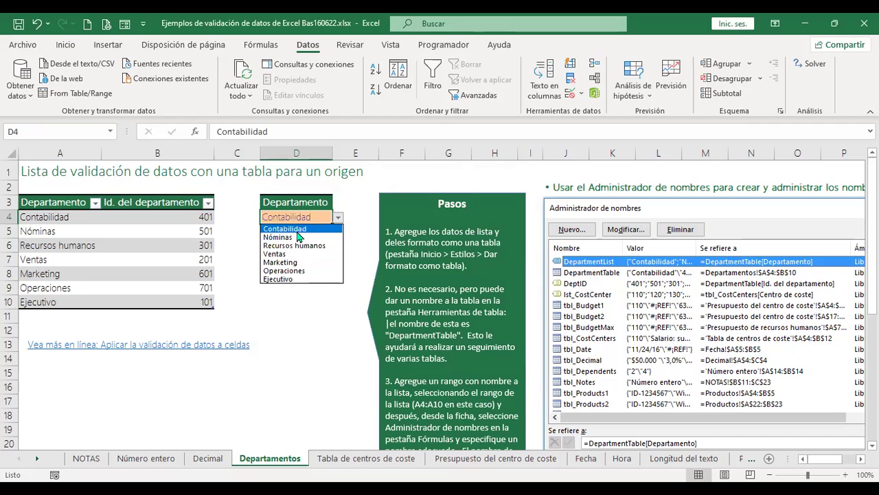
{"action": "left_click", "coordinate": [293, 238]}
{"action": "left_click", "coordinate": [338, 218]}
{"action": "left_click", "coordinate": [294, 245]}
{"action": "left_click", "coordinate": [338, 218]}
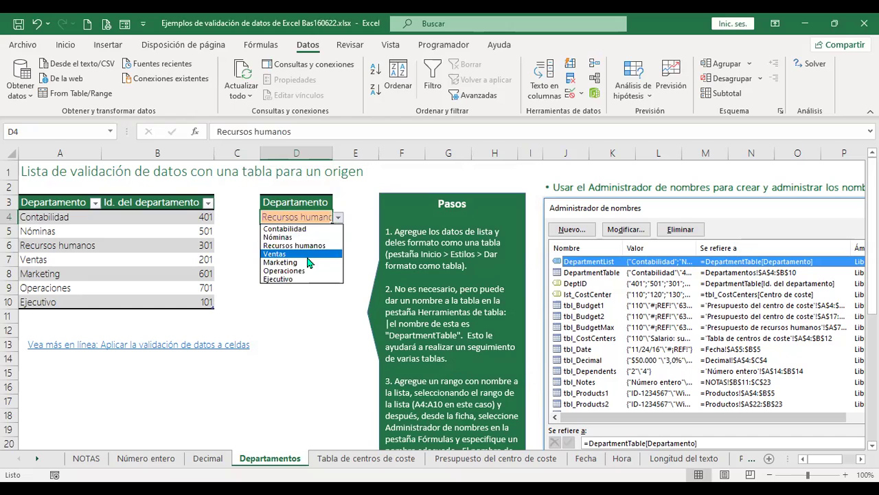
{"action": "left_click", "coordinate": [308, 254]}
{"action": "left_click", "coordinate": [308, 257]}
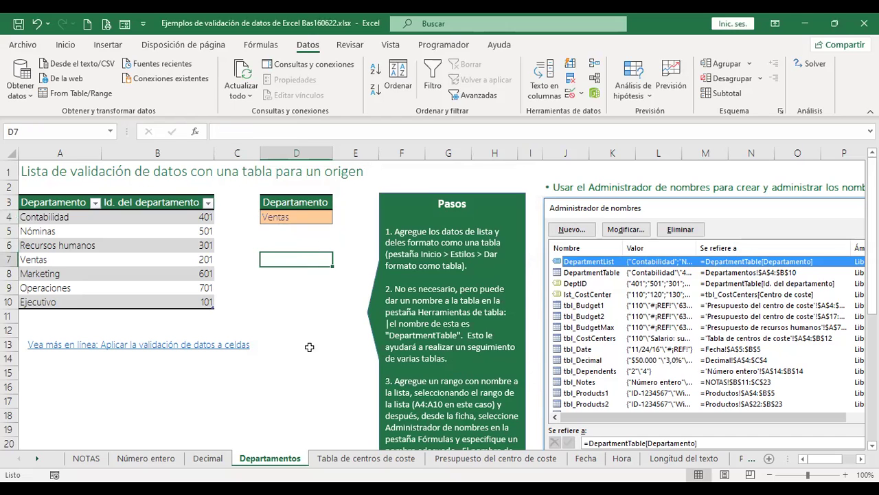
Review the cost-centre codes A4:A12 and categories, then return to the budget sheet.
{"action": "left_click", "coordinate": [349, 465]}
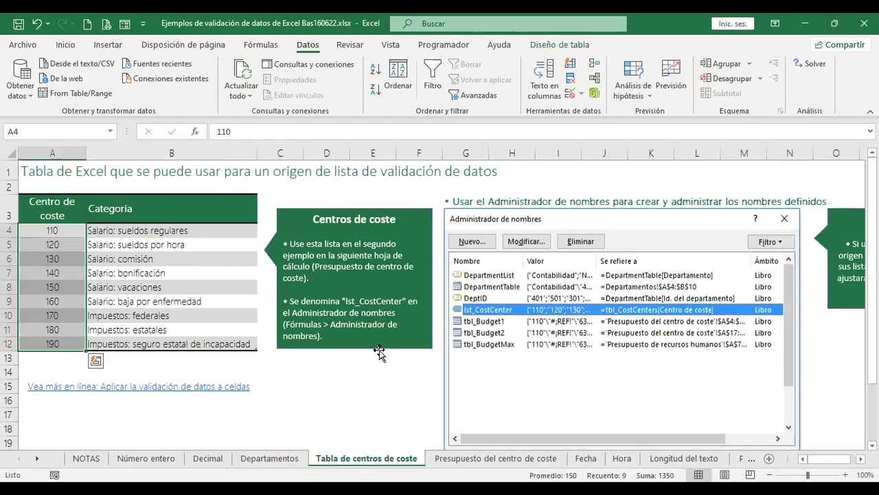
{"action": "left_click", "coordinate": [383, 374]}
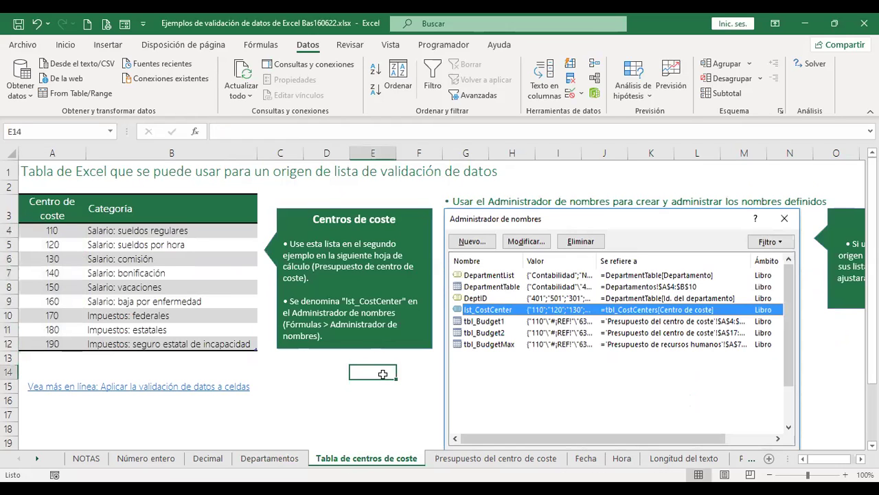
{"action": "key", "text": "ctrl+Home"}
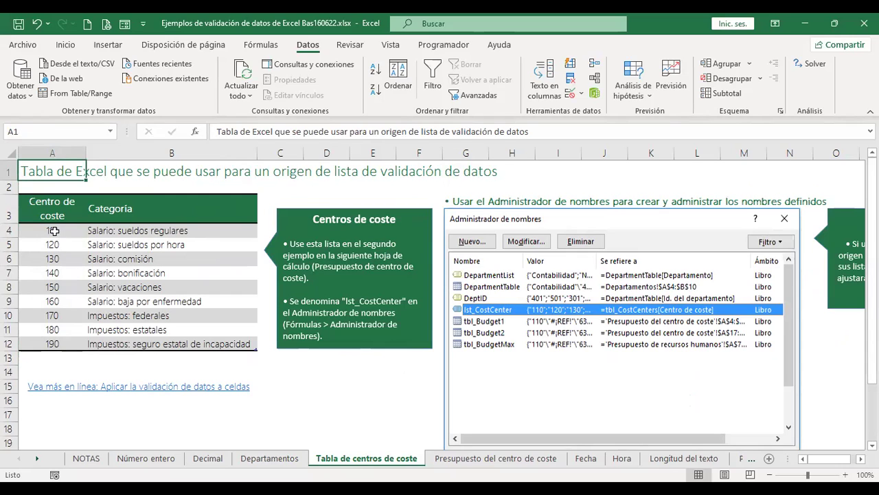
{"action": "left_click_drag", "start_coordinate": [55, 230], "coordinate": [43, 342]}
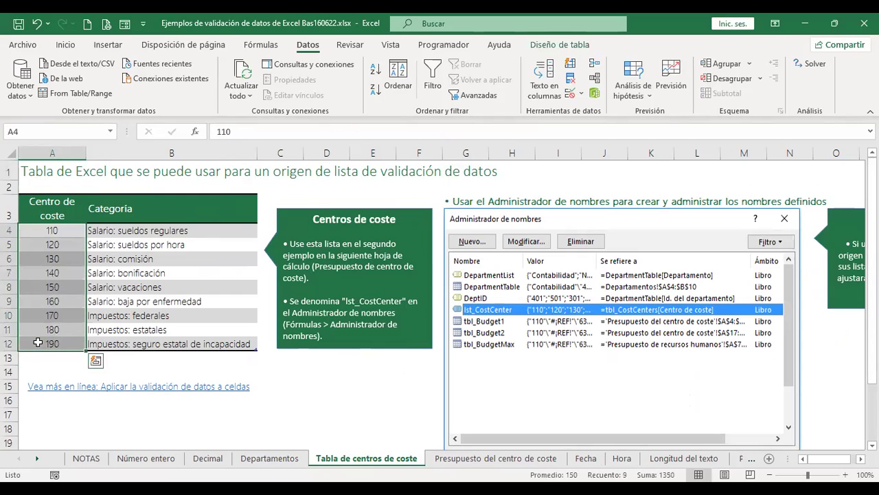
{"action": "left_click", "coordinate": [170, 231]}
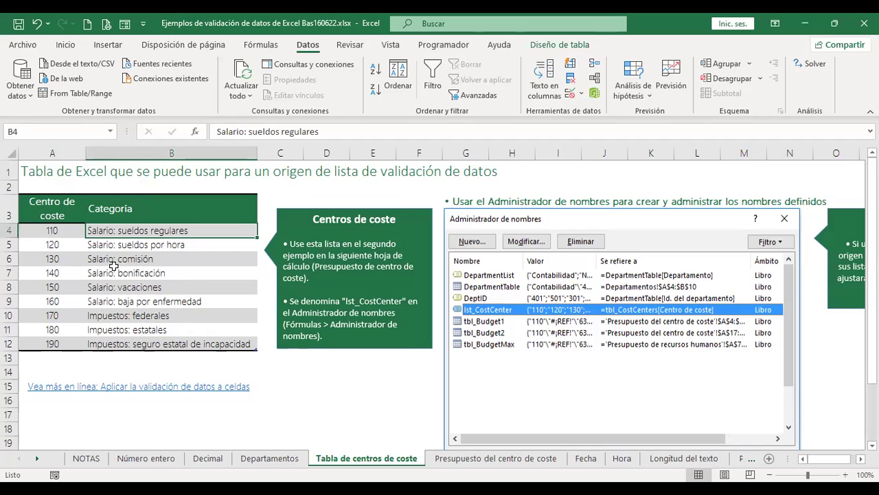
{"action": "left_click", "coordinate": [42, 244]}
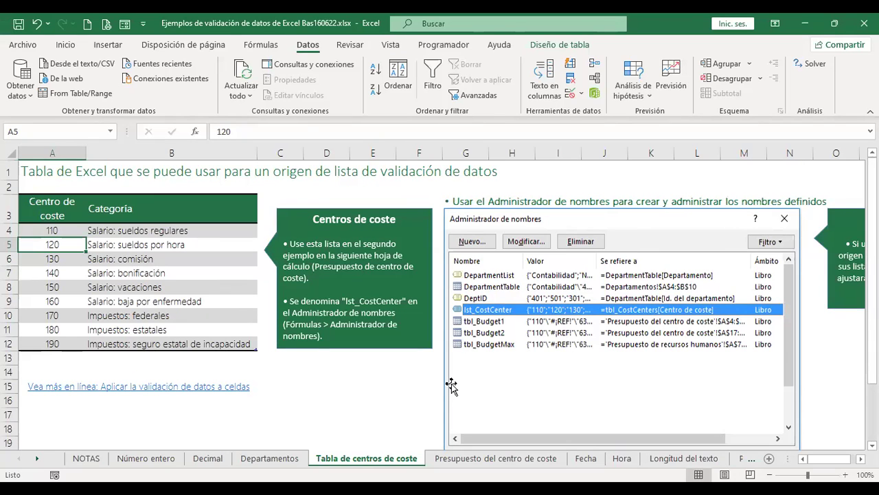
{"action": "left_click", "coordinate": [474, 465]}
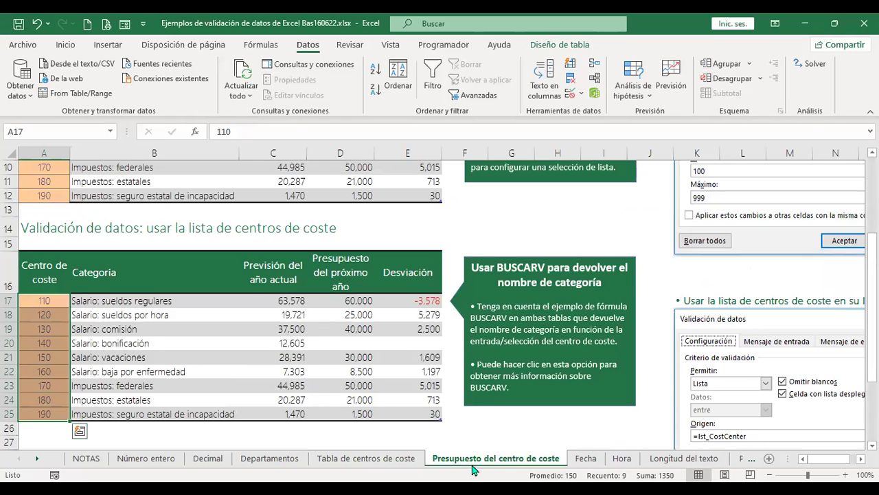
{"action": "scroll", "coordinate": [473, 311], "scroll_direction": "up", "scroll_amount": 3}
{"action": "key", "text": "ctrl+Home"}
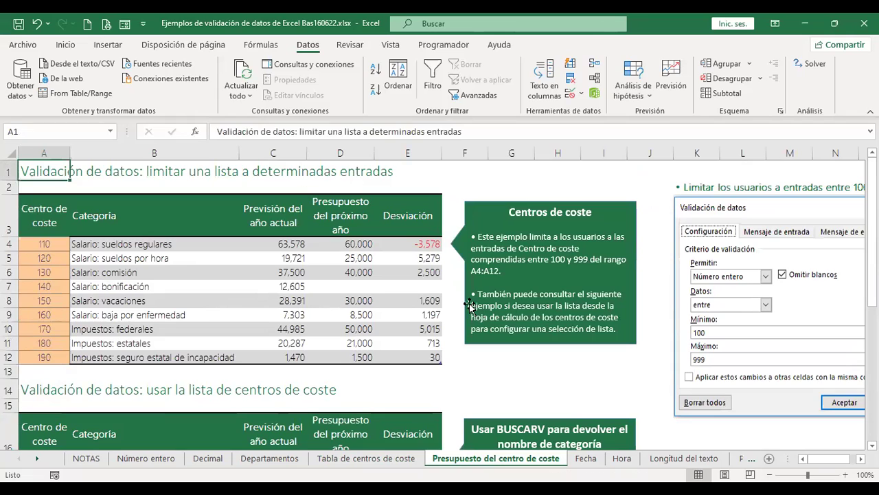
{"action": "left_click", "coordinate": [152, 246]}
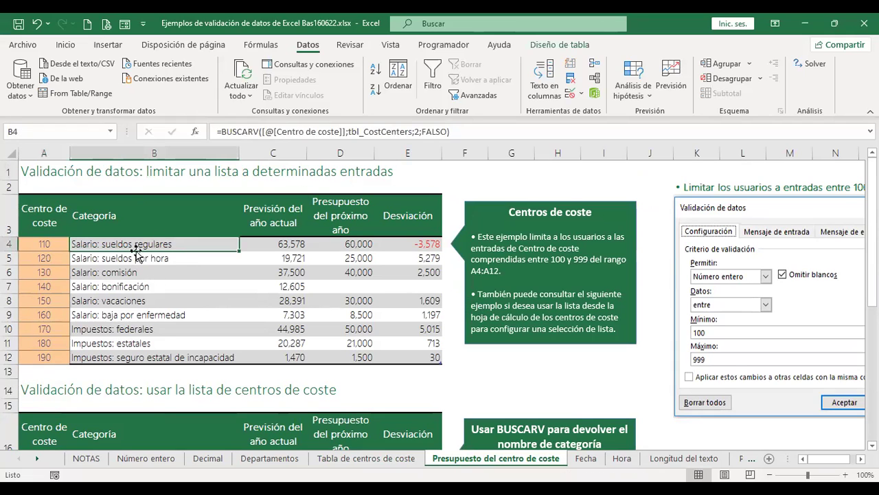
{"action": "left_click", "coordinate": [39, 243]}
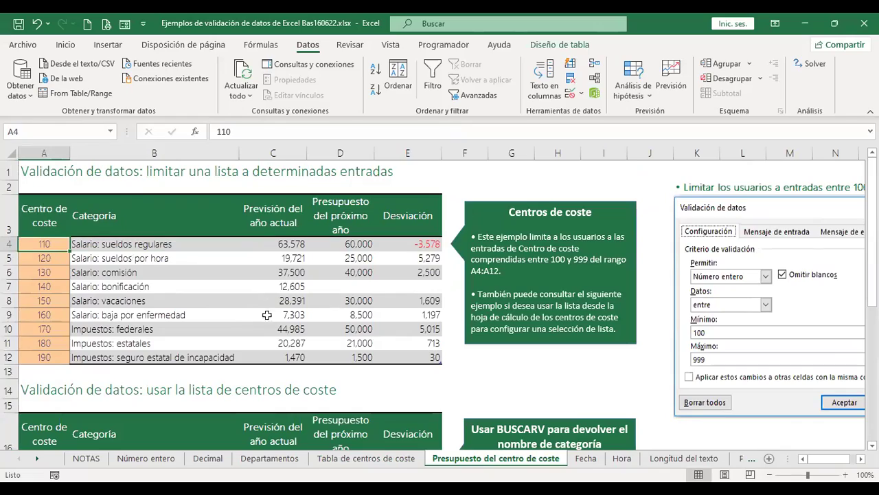
{"action": "scroll", "coordinate": [788, 282], "scroll_direction": "down", "scroll_amount": 5}
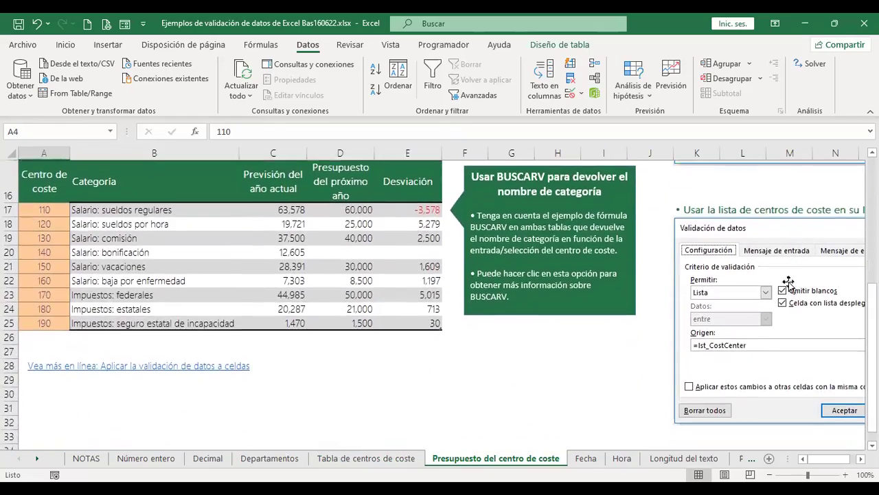
{"action": "scroll", "coordinate": [787, 309], "scroll_direction": "up", "scroll_amount": 6}
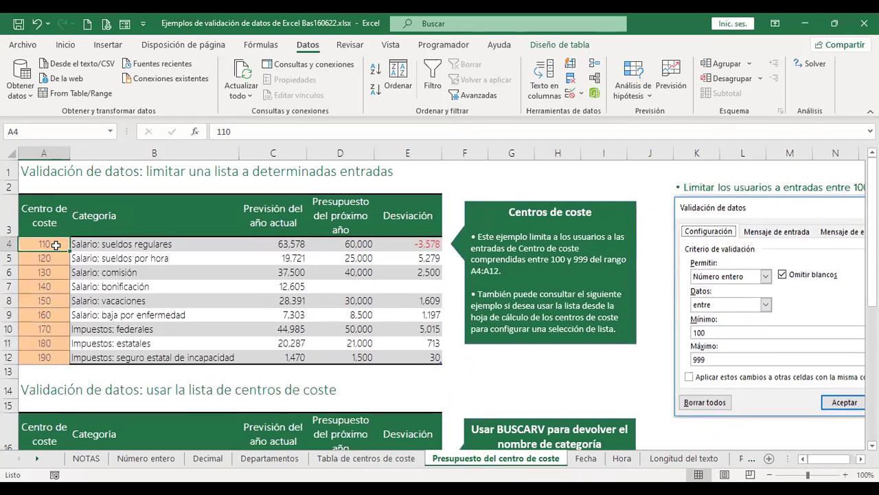
Delete the cost-centre entries in both the upper and lower budget tables.
{"action": "left_click_drag", "start_coordinate": [53, 248], "coordinate": [54, 371]}
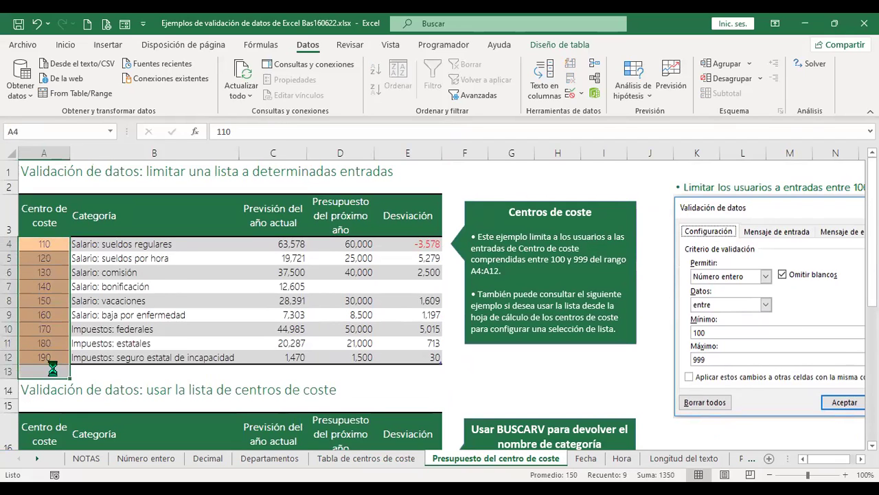
{"action": "key", "text": "Delete"}
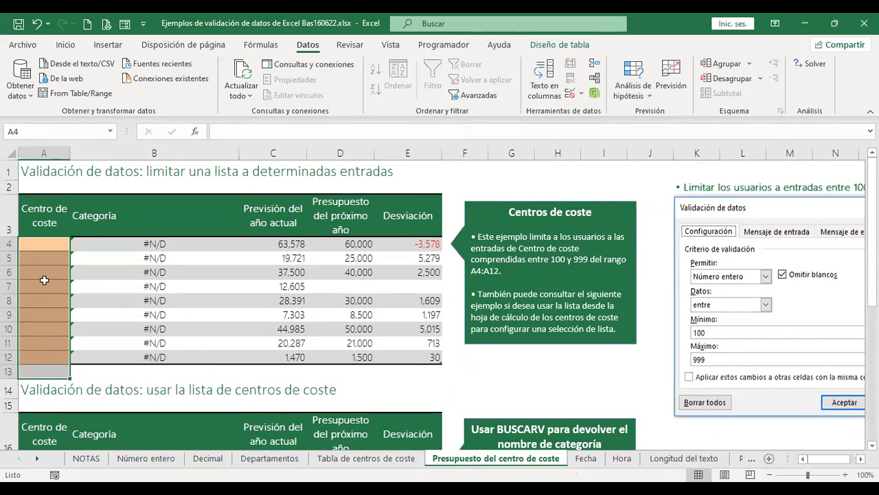
{"action": "scroll", "coordinate": [754, 276], "scroll_direction": "down", "scroll_amount": 2}
{"action": "scroll", "coordinate": [755, 276], "scroll_direction": "down", "scroll_amount": 4}
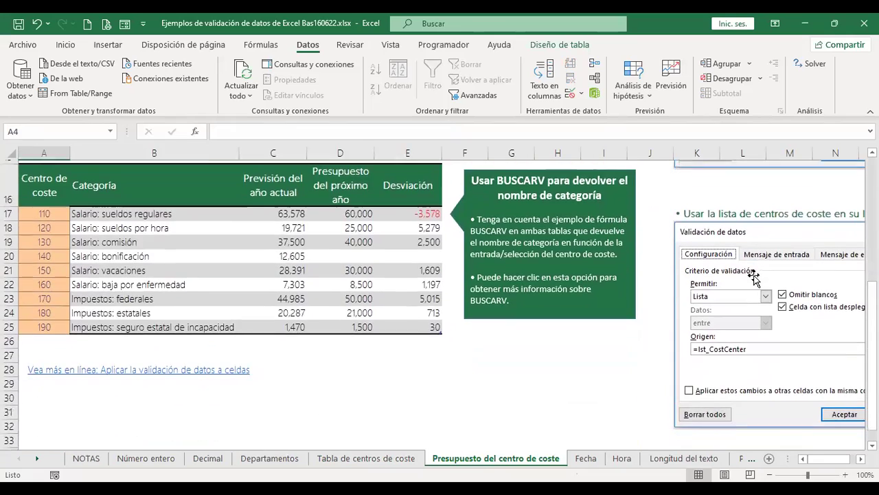
{"action": "scroll", "coordinate": [82, 237], "scroll_direction": "up", "scroll_amount": 2}
{"action": "left_click_drag", "start_coordinate": [54, 258], "coordinate": [60, 366]}
{"action": "key", "text": "Delete"}
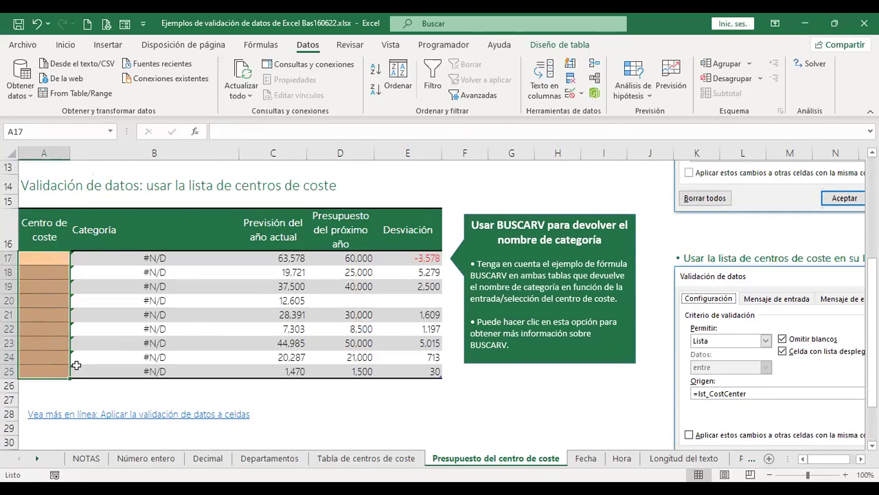
Inspect the lower table's Category lookup formula, now showing #N/D.
{"action": "scroll", "coordinate": [231, 286], "scroll_direction": "down", "scroll_amount": 1}
{"action": "scroll", "coordinate": [231, 286], "scroll_direction": "down", "scroll_amount": 2}
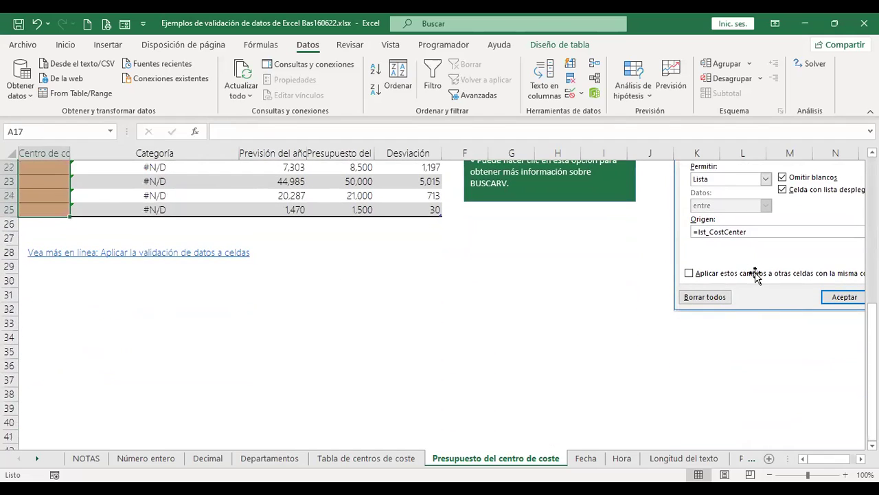
{"action": "scroll", "coordinate": [756, 275], "scroll_direction": "up", "scroll_amount": 2}
{"action": "scroll", "coordinate": [42, 288], "scroll_direction": "up", "scroll_amount": 1}
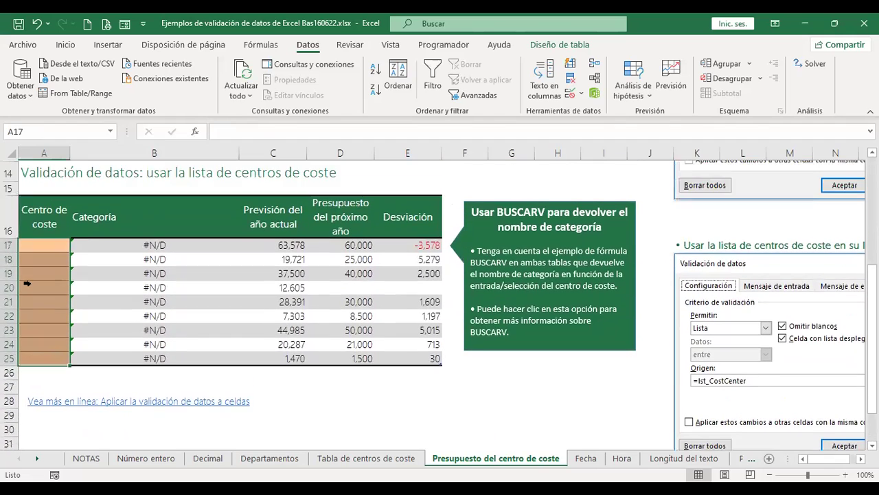
{"action": "left_click", "coordinate": [41, 259]}
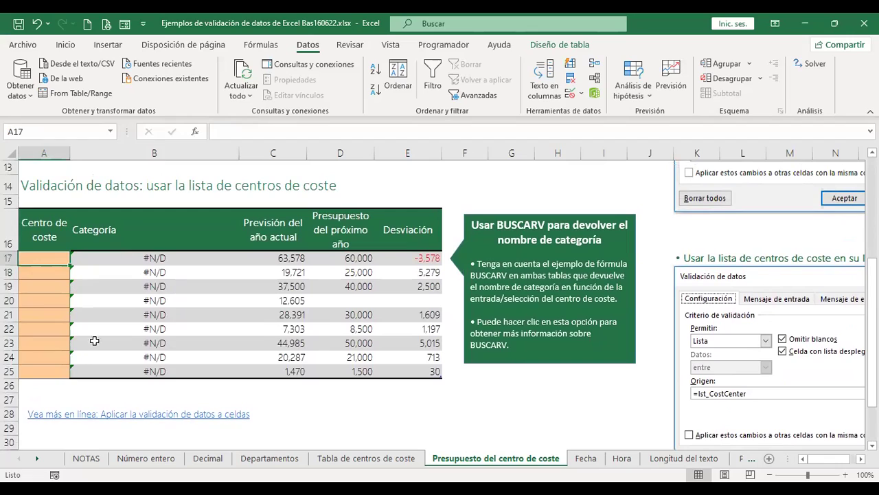
{"action": "left_click", "coordinate": [163, 257]}
{"action": "scroll", "coordinate": [277, 294], "scroll_direction": "up", "scroll_amount": 3}
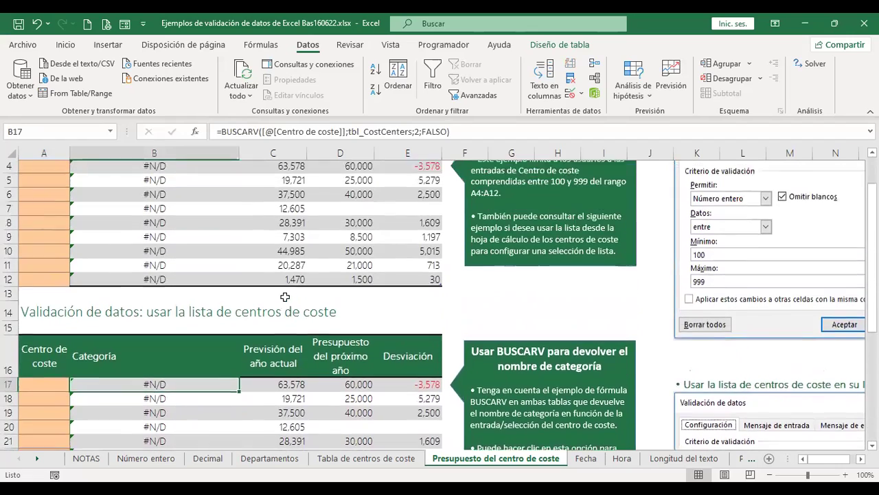
{"action": "scroll", "coordinate": [223, 284], "scroll_direction": "down", "scroll_amount": 4}
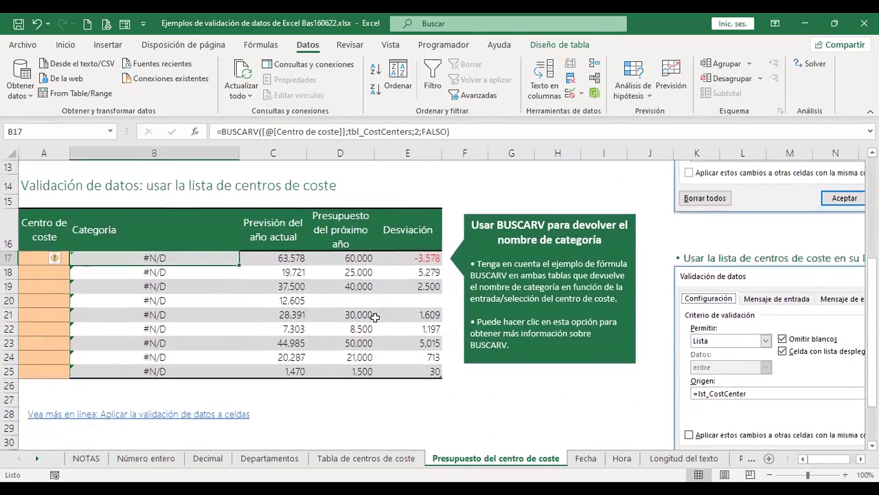
{"action": "scroll", "coordinate": [375, 316], "scroll_direction": "up", "scroll_amount": 6}
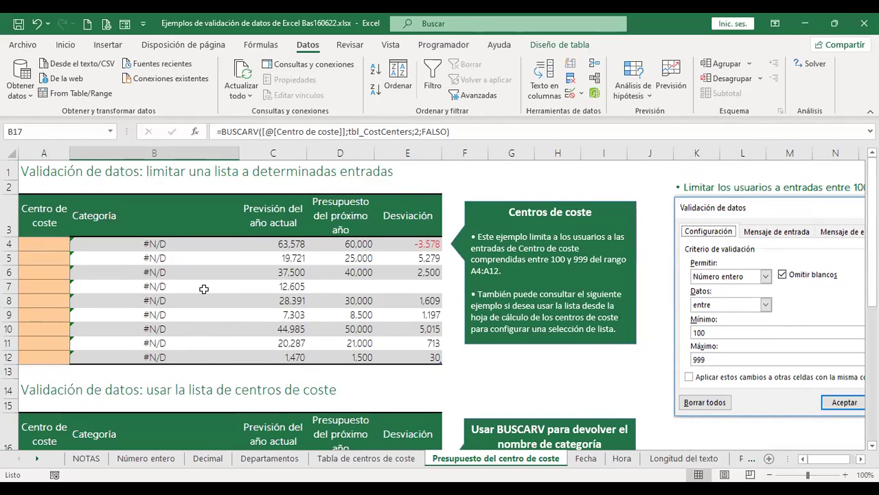
{"action": "scroll", "coordinate": [211, 277], "scroll_direction": "down", "scroll_amount": 3}
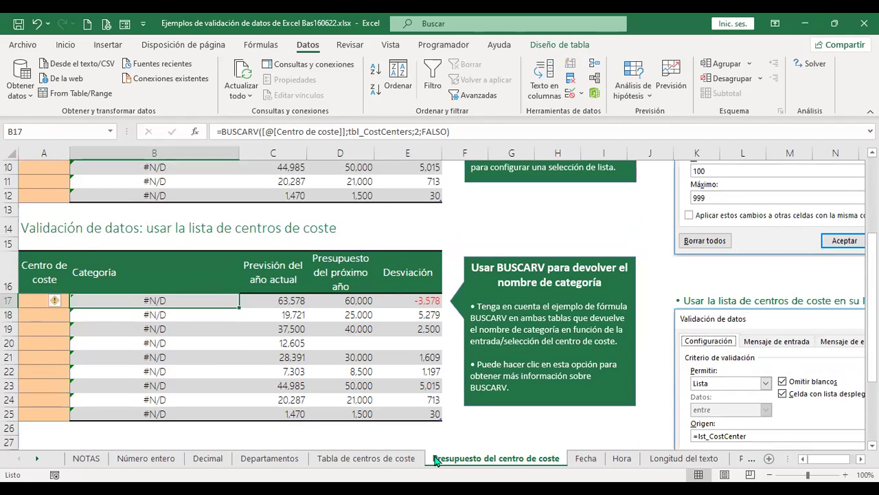
Compare against the cost-centre reference table and review the upper Category formula in B4.
{"action": "left_click", "coordinate": [405, 459]}
{"action": "left_click_drag", "start_coordinate": [63, 219], "coordinate": [214, 329]}
{"action": "left_click", "coordinate": [483, 465]}
{"action": "scroll", "coordinate": [117, 215], "scroll_direction": "up", "scroll_amount": 2}
{"action": "scroll", "coordinate": [514, 272], "scroll_direction": "up", "scroll_amount": 1}
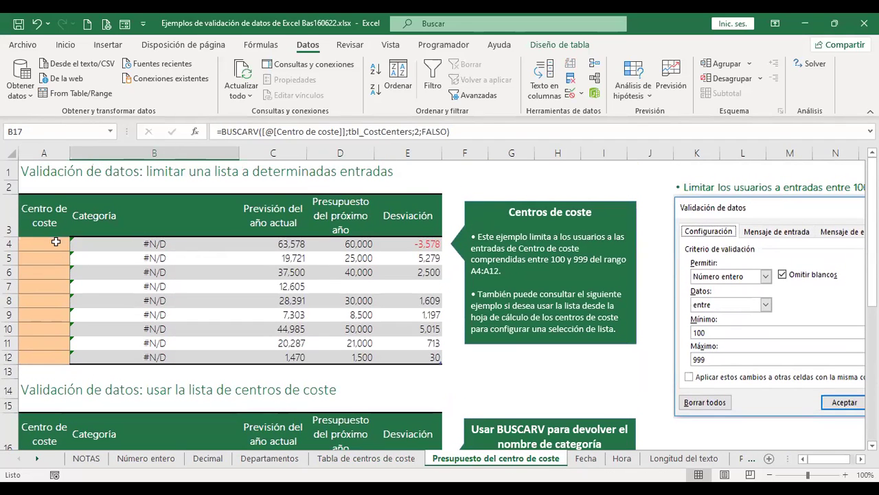
{"action": "left_click", "coordinate": [133, 240]}
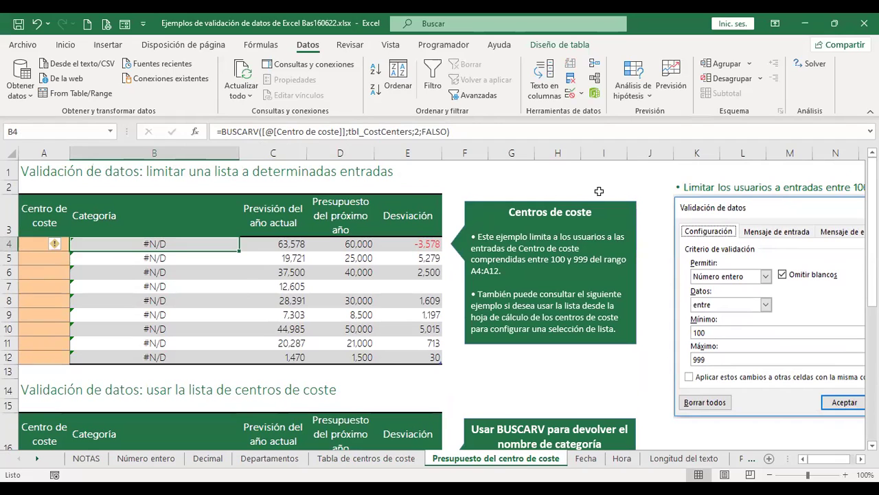
{"action": "left_click_drag", "start_coordinate": [190, 242], "coordinate": [180, 351]}
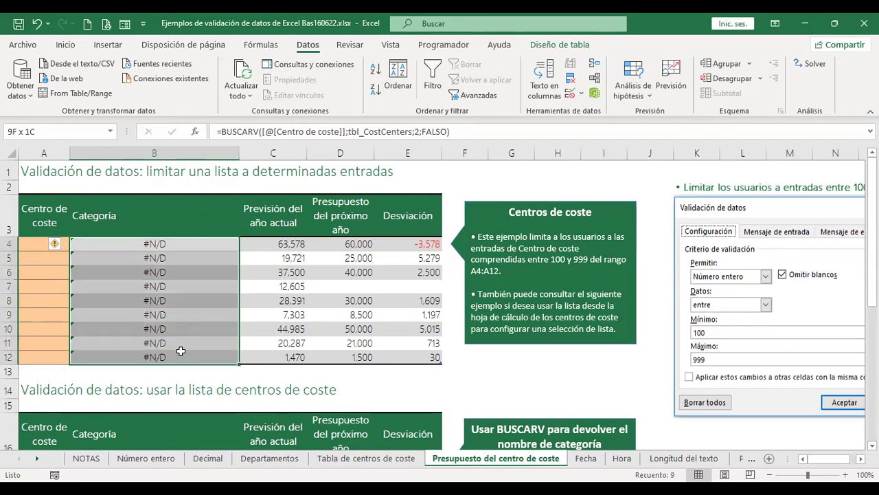
{"action": "left_click", "coordinate": [46, 241]}
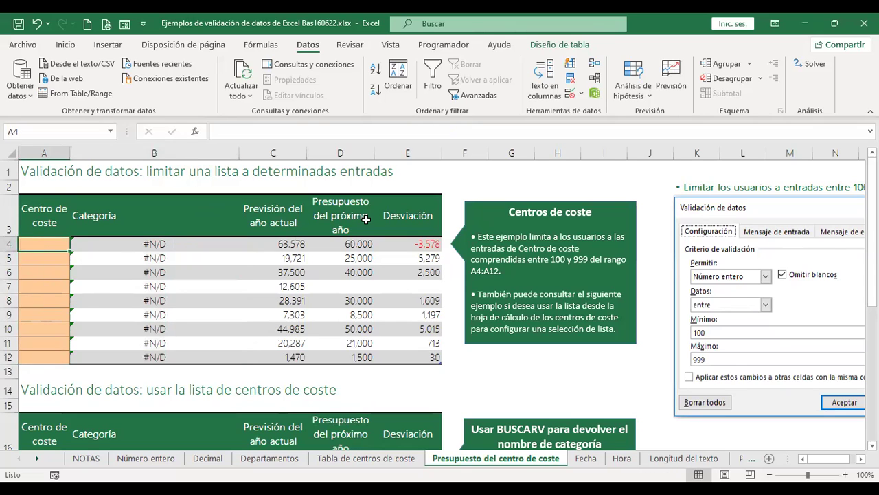
Test 100 in A4 and check it against the cost-centre reference table.
{"action": "type", "text": "100"}
{"action": "key", "text": "Return"}
{"action": "key", "text": "Up"}
{"action": "left_click", "coordinate": [397, 465]}
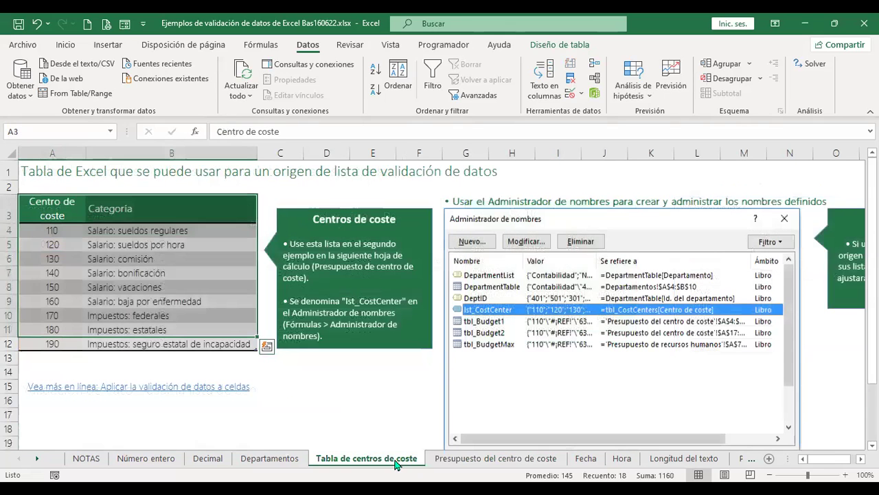
{"action": "left_click", "coordinate": [445, 458]}
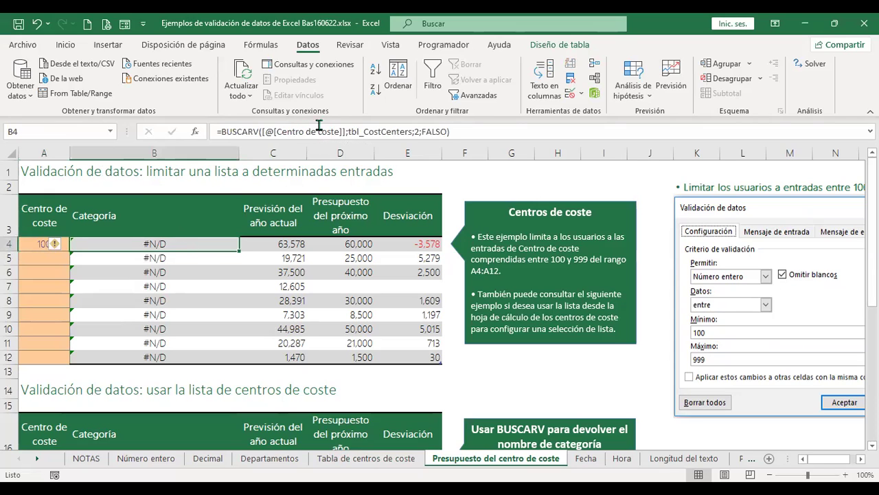
{"action": "left_click", "coordinate": [33, 244]}
{"action": "left_click", "coordinate": [402, 459]}
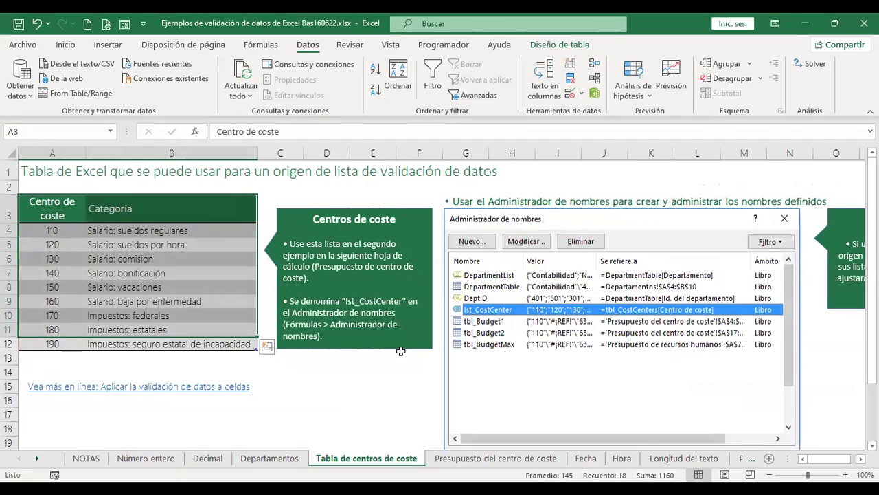
{"action": "left_click", "coordinate": [496, 458]}
Enter 110 in A4 to show Salario: sueldos regulares, clear it, and fill B4's formula to B12.
{"action": "type", "text": "110"}
{"action": "key", "text": "Return"}
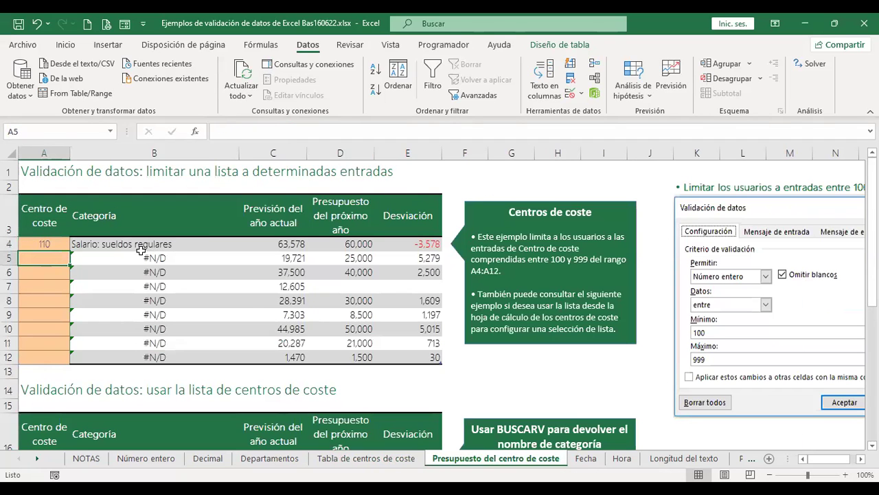
{"action": "left_click", "coordinate": [46, 245]}
{"action": "key", "text": "Delete"}
{"action": "left_click", "coordinate": [143, 248]}
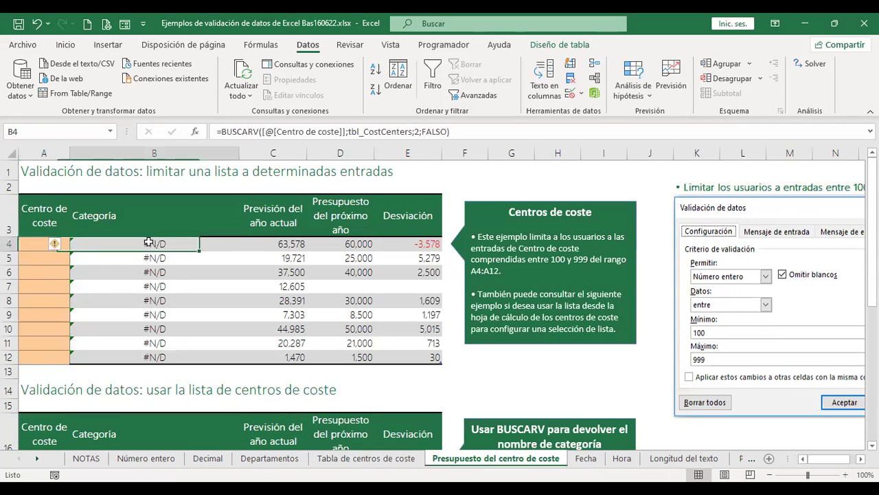
{"action": "double_click", "coordinate": [255, 239]}
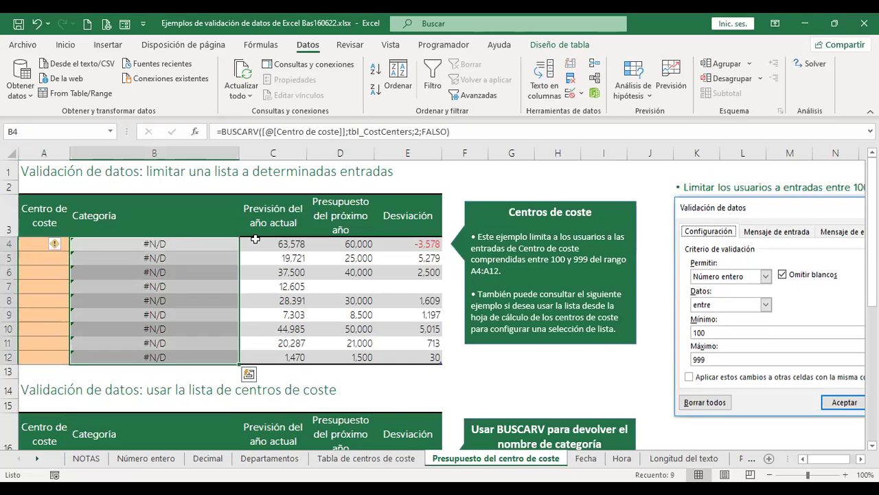
Select the lower table's Category cells, then return to the top of the sheet at A4.
{"action": "scroll", "coordinate": [206, 275], "scroll_direction": "down", "scroll_amount": 3}
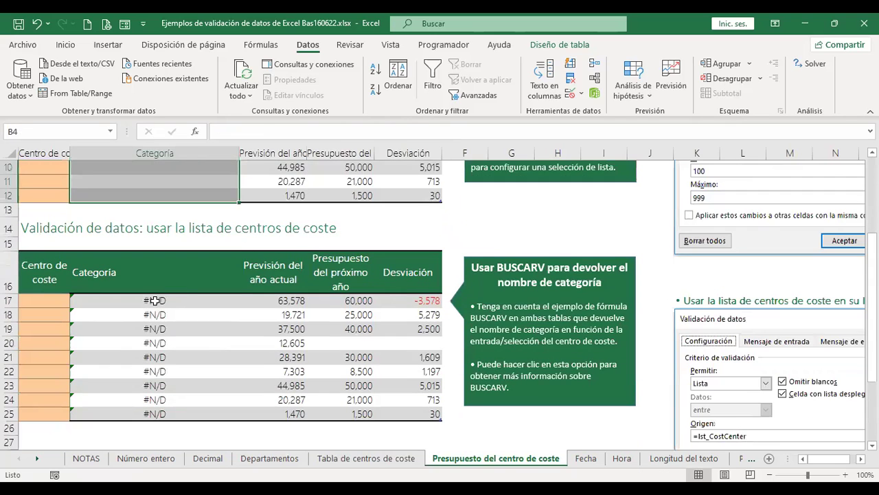
{"action": "left_click", "coordinate": [155, 301]}
{"action": "scroll", "coordinate": [155, 302], "scroll_direction": "down", "scroll_amount": 1}
{"action": "scroll", "coordinate": [155, 302], "scroll_direction": "down", "scroll_amount": 1}
{"action": "left_click_drag", "start_coordinate": [156, 308], "coordinate": [163, 322]}
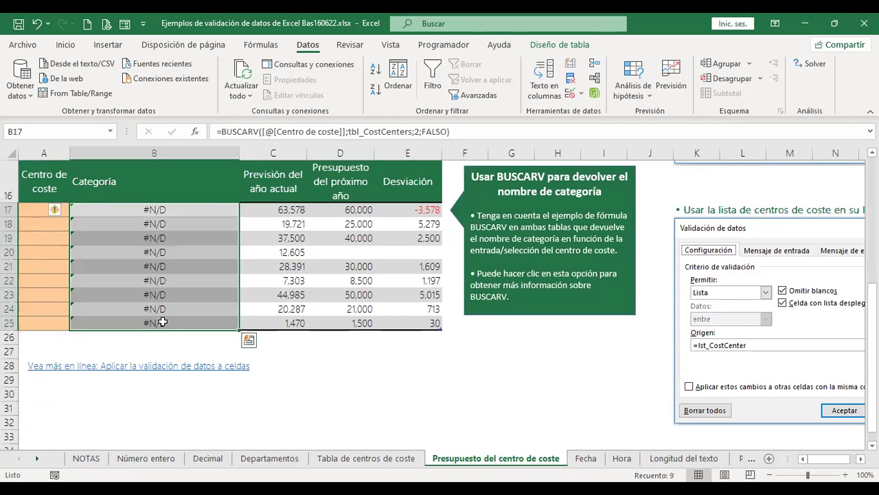
{"action": "key", "text": "ctrl+Home"}
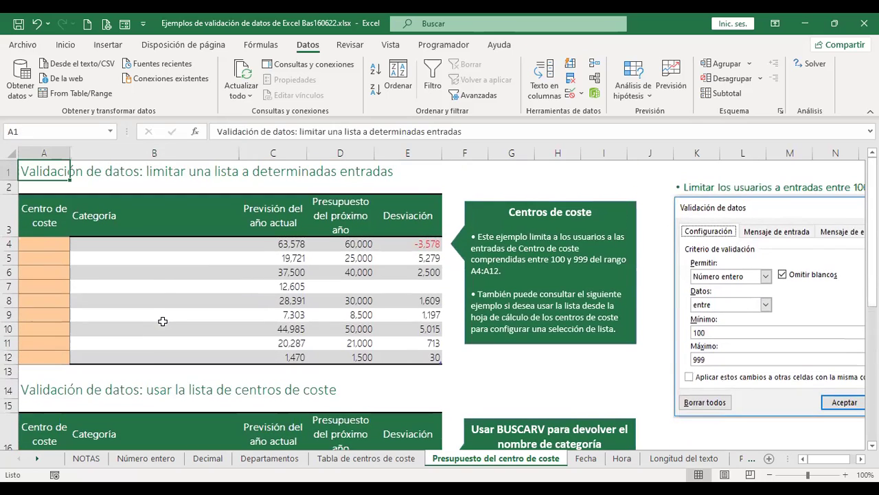
{"action": "left_click", "coordinate": [48, 242]}
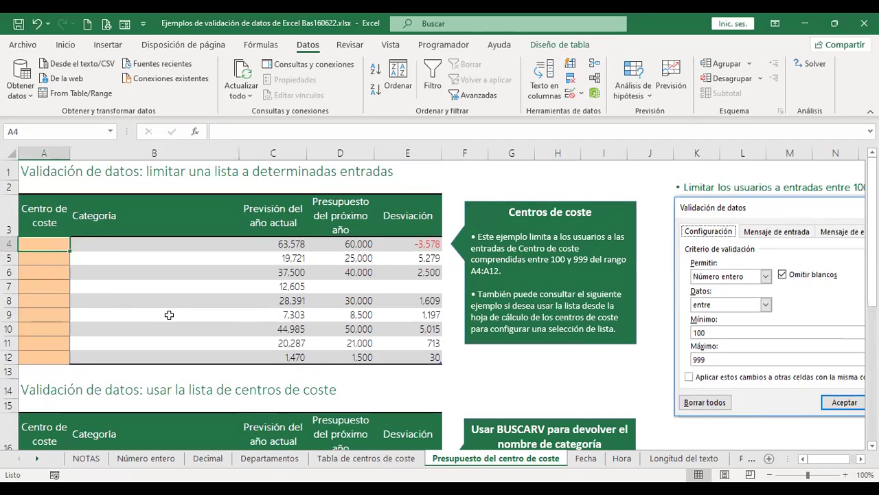
Enter 70 in A4 as a test value.
{"action": "type", "text": "70"}
{"action": "key", "text": "Return"}
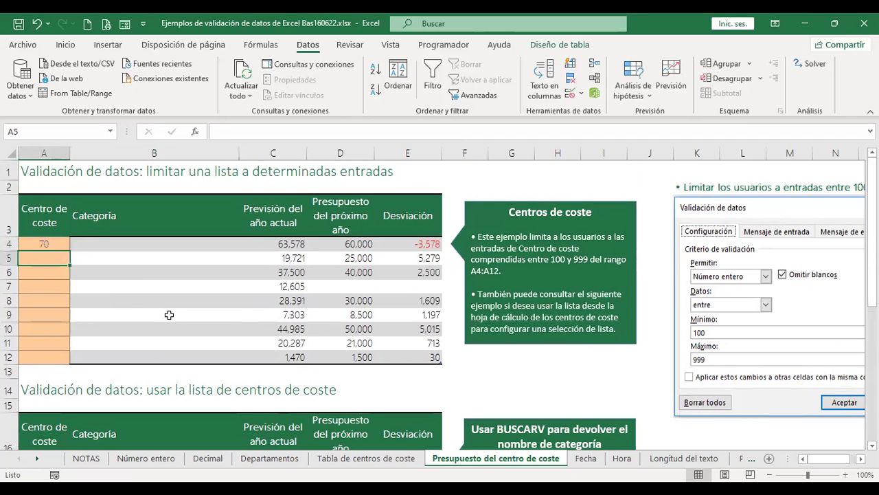
{"action": "key", "text": "Up"}
Restrict A4:A12 to whole numbers between 100 and 999.
{"action": "key", "text": "shift+Down"}
{"action": "key", "text": "shift+Down"}
{"action": "key", "text": "shift+Down"}
{"action": "key", "text": "shift+Down"}
{"action": "key", "text": "shift+Down"}
{"action": "key", "text": "shift+Down"}
{"action": "key", "text": "shift+Down"}
{"action": "key", "text": "shift+Down"}
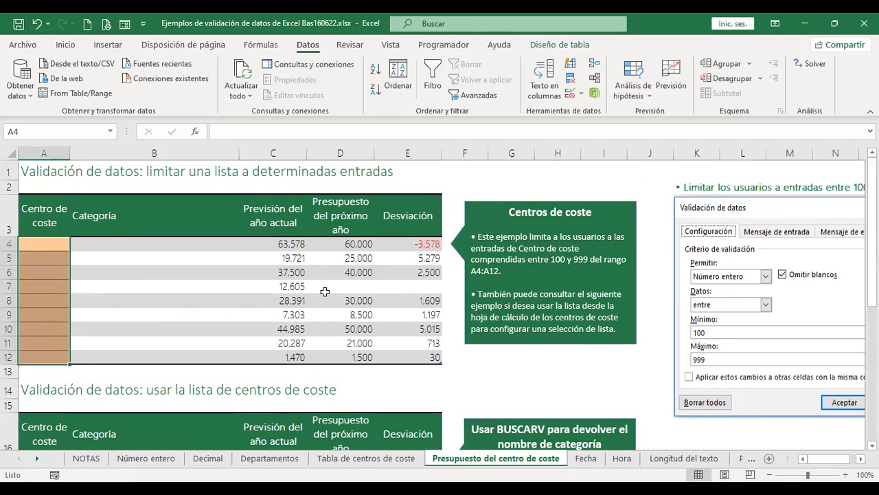
{"action": "left_click", "coordinate": [571, 93]}
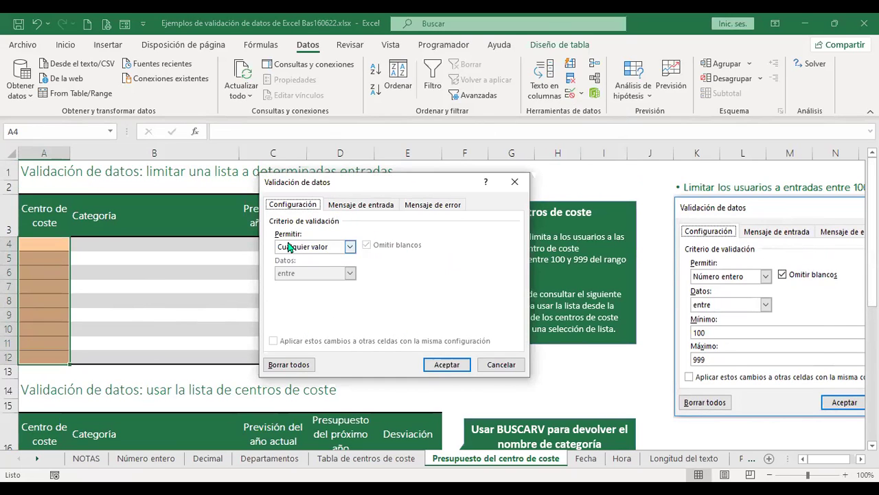
{"action": "left_click", "coordinate": [349, 248]}
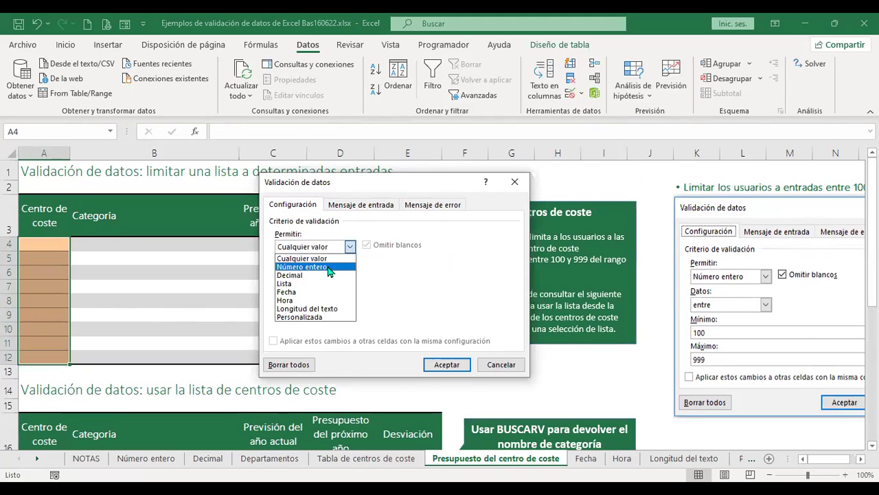
{"action": "left_click", "coordinate": [329, 268]}
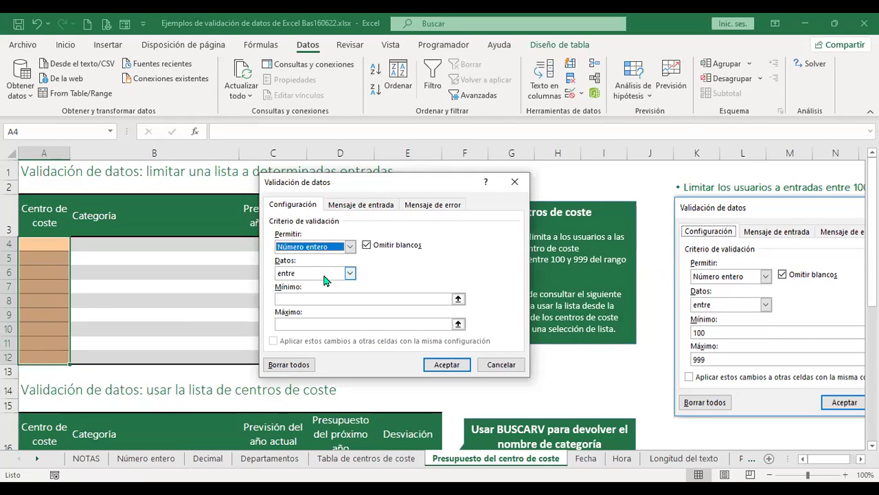
{"action": "left_click", "coordinate": [318, 298]}
{"action": "type", "text": "100"}
{"action": "left_click", "coordinate": [323, 323]}
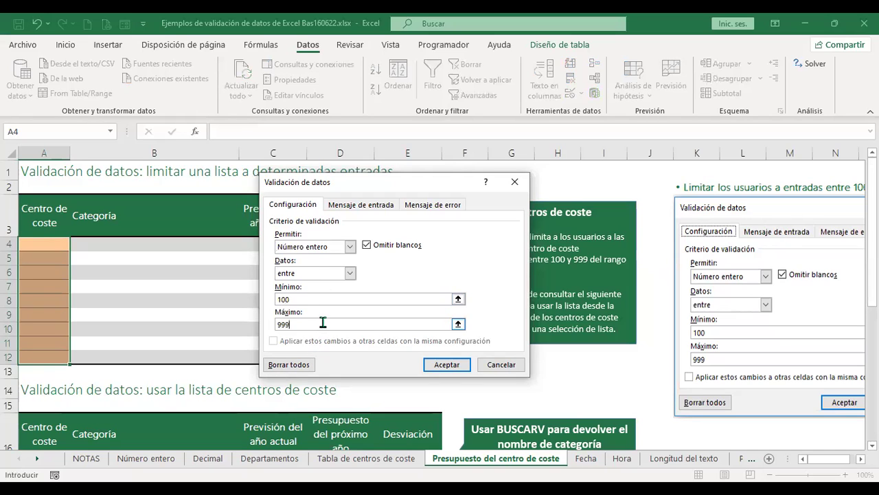
{"action": "left_click", "coordinate": [446, 364]}
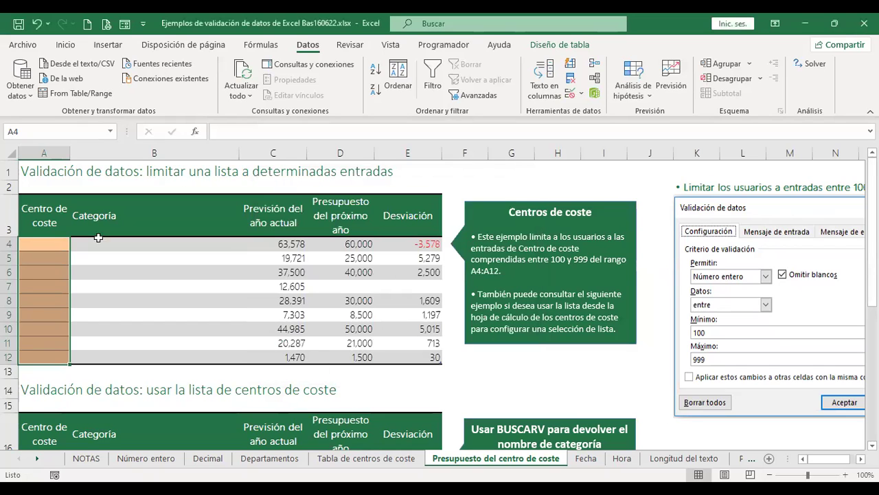
Test A4 with 80, which the rule rejects, then enter cost centre 110 instead.
{"action": "left_click", "coordinate": [44, 246]}
{"action": "type", "text": "80"}
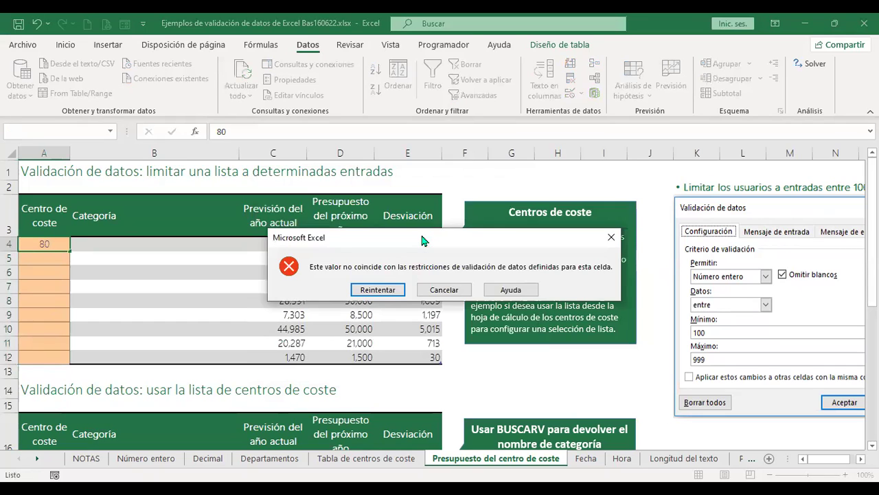
{"action": "key", "text": "Escape"}
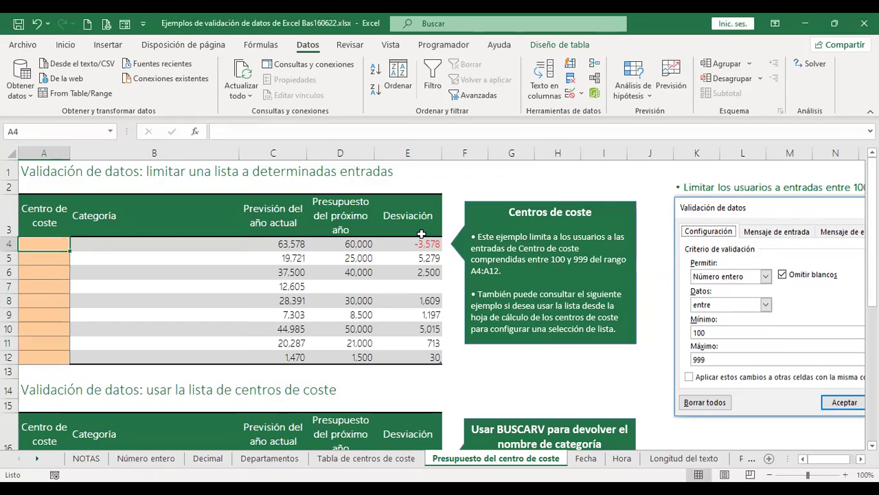
{"action": "type", "text": "110"}
{"action": "key", "text": "Return"}
Enter 120 in A5, then glance at the Tabla de centros de coste sheet and return.
{"action": "type", "text": "11"}
{"action": "key", "text": "BackSpace"}
{"action": "type", "text": "20"}
{"action": "key", "text": "Return"}
{"action": "key", "text": "Up"}
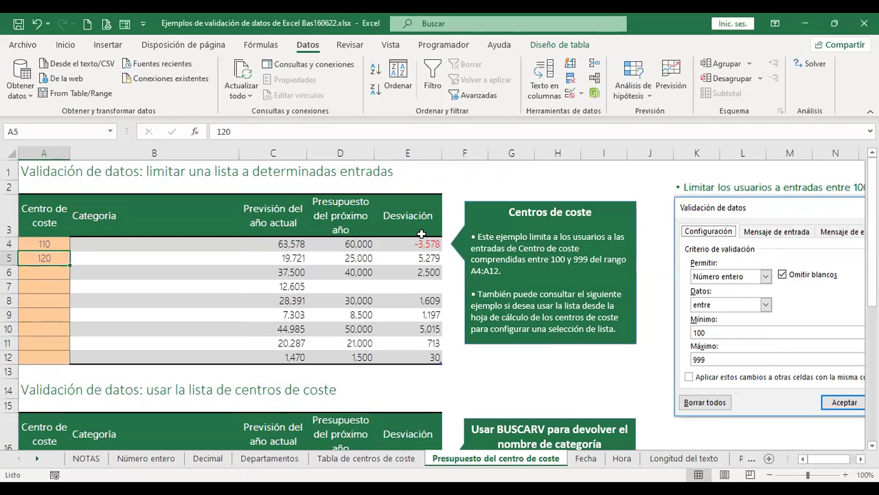
{"action": "key", "text": "Up"}
{"action": "key", "text": "Right"}
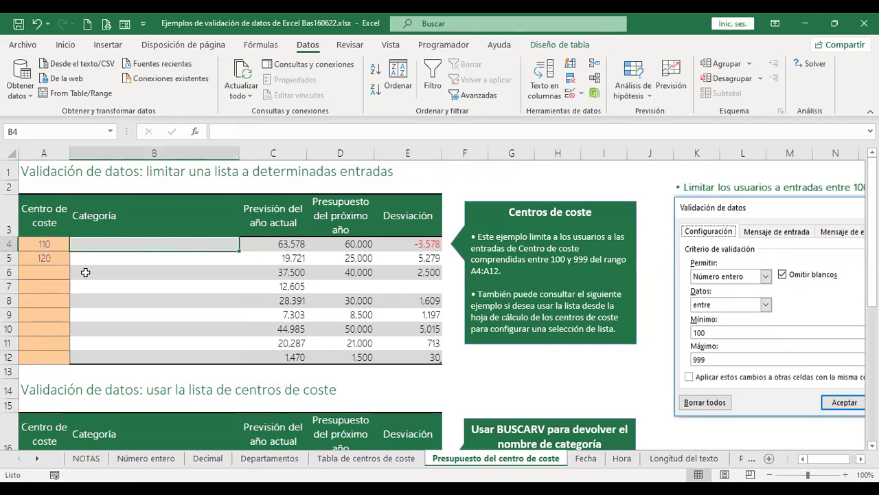
{"action": "left_click", "coordinate": [366, 459]}
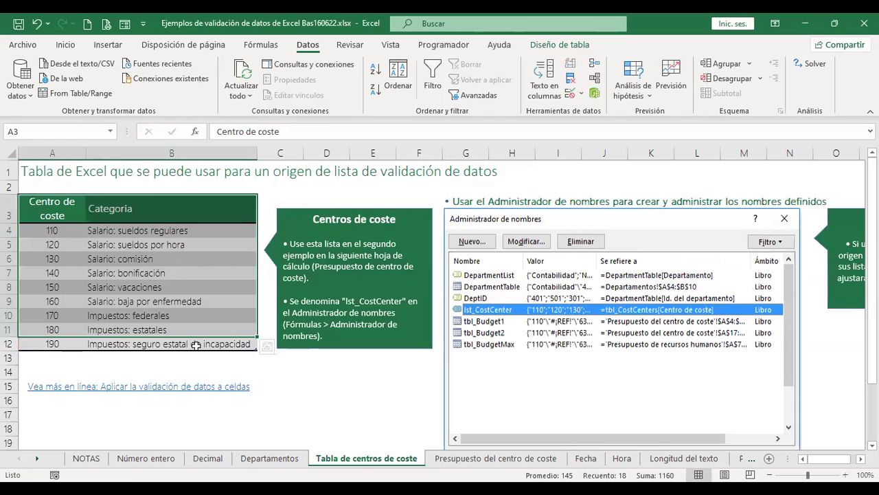
{"action": "left_click", "coordinate": [472, 459]}
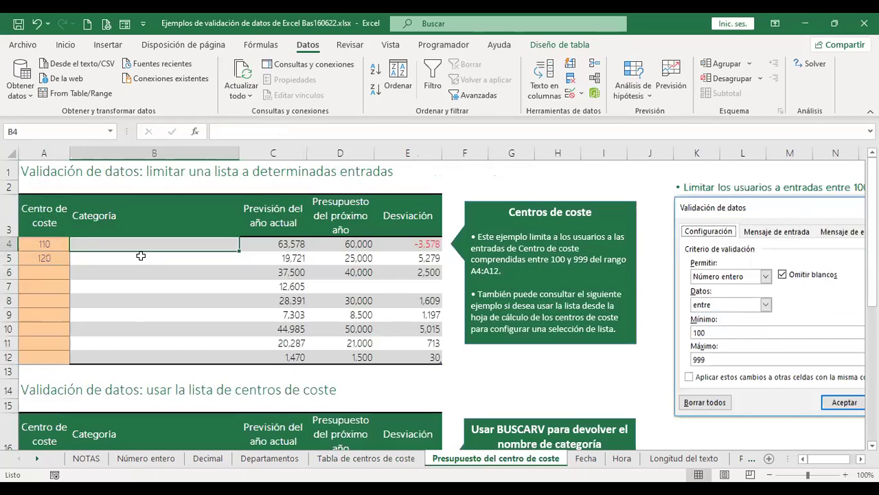
Replace A5's 120 with 1000, which is rejected; enter 900, undo it, and return to B4.
{"action": "left_click", "coordinate": [48, 265]}
{"action": "key", "text": "Delete"}
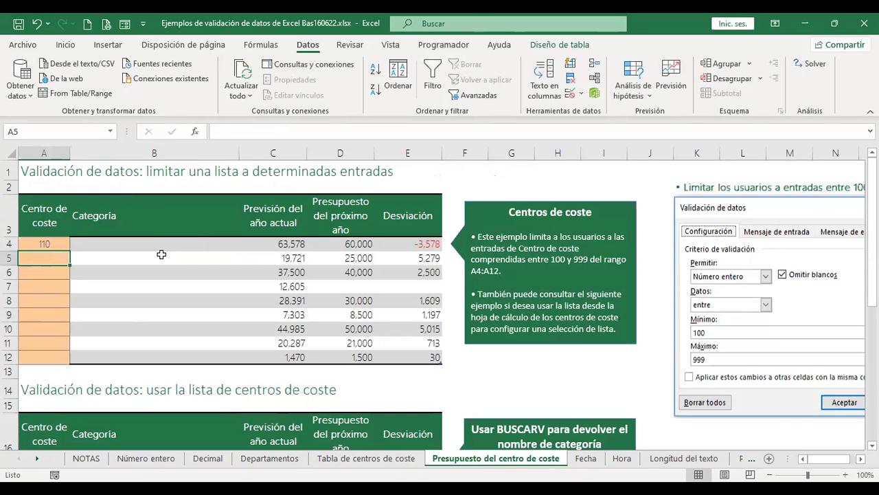
{"action": "type", "text": "1000"}
{"action": "key", "text": "Return"}
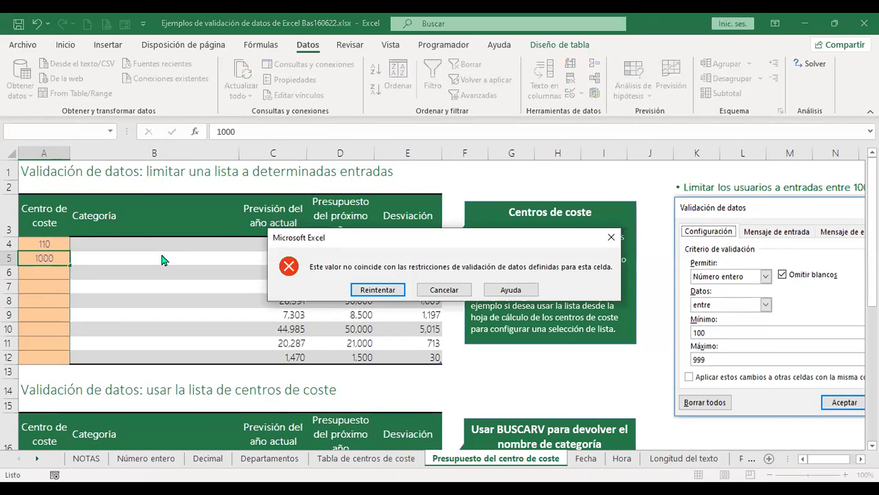
{"action": "key", "text": "Return"}
{"action": "type", "text": "900"}
{"action": "key", "text": "Return"}
{"action": "key", "text": "ctrl+z"}
{"action": "left_click", "coordinate": [161, 255]}
{"action": "key", "text": "Up"}
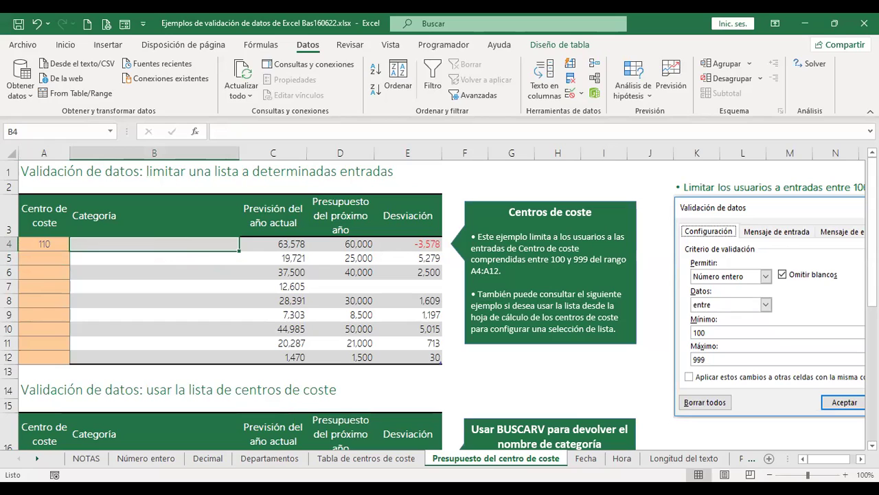
{"action": "type", "text": "+b"}
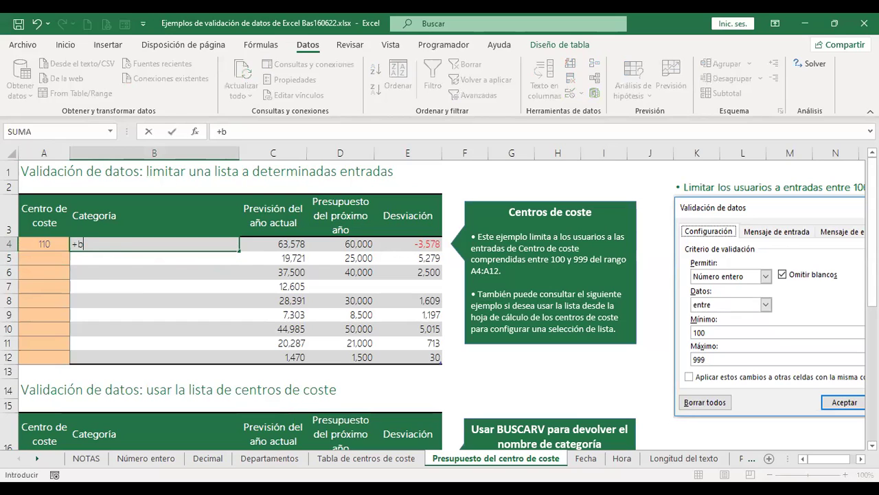
{"action": "type", "text": "us"}
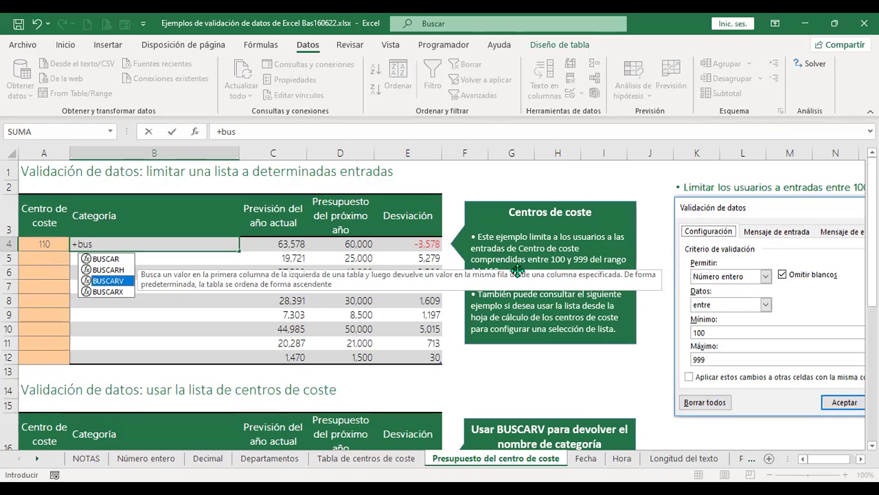
{"action": "double_click", "coordinate": [103, 282]}
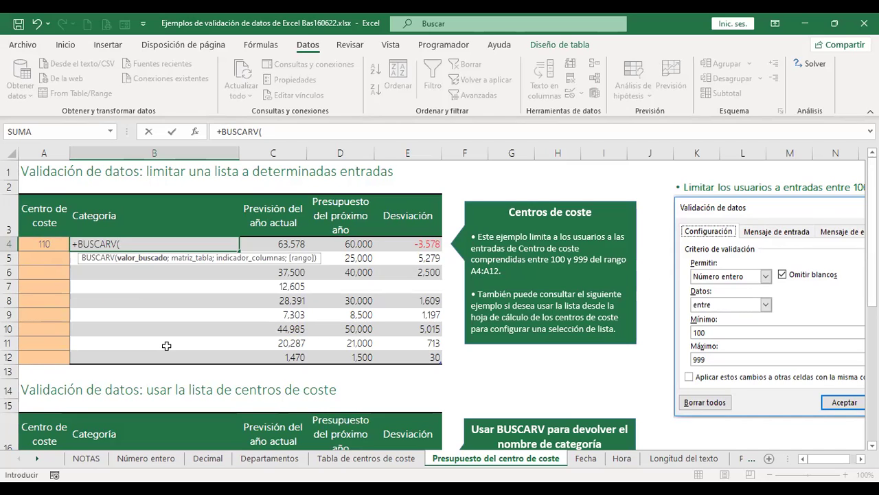
{"action": "left_click", "coordinate": [45, 242]}
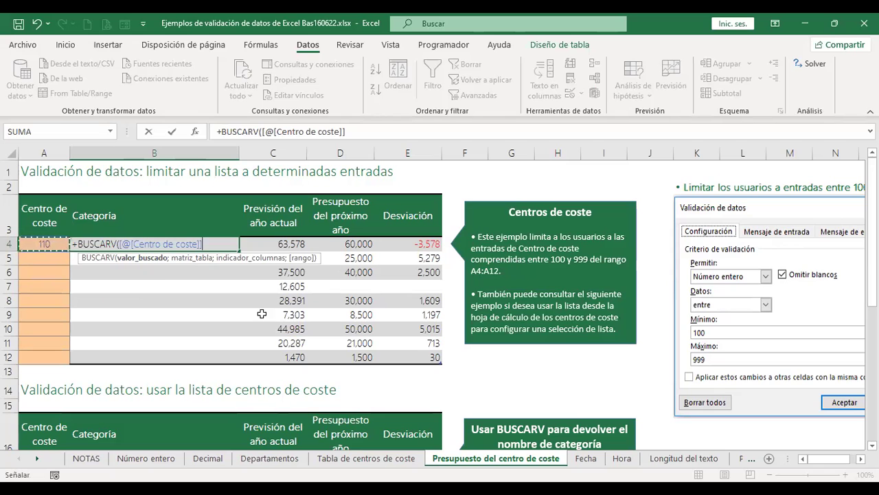
{"action": "left_click", "coordinate": [380, 462]}
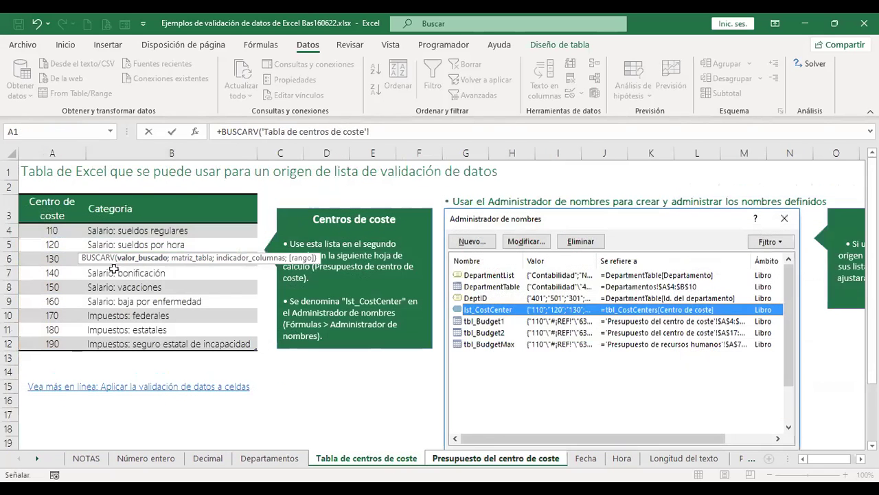
{"action": "left_click", "coordinate": [55, 230]}
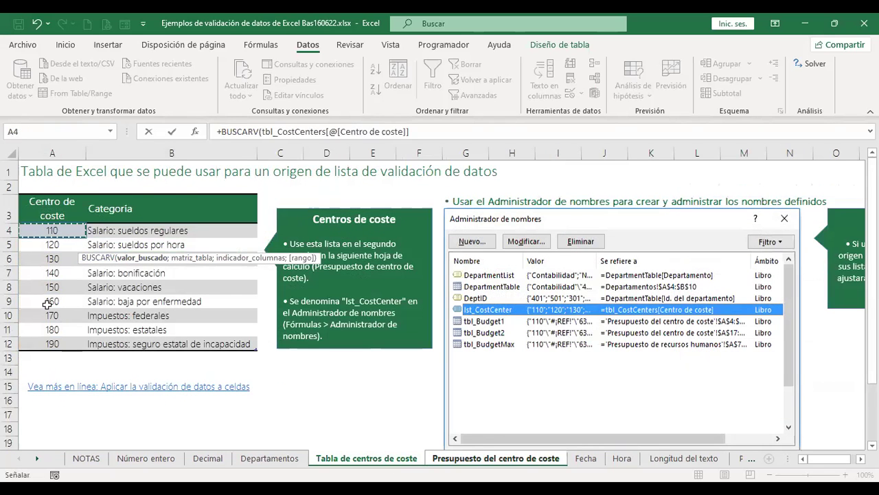
{"action": "left_click_drag", "start_coordinate": [44, 347], "coordinate": [218, 343]}
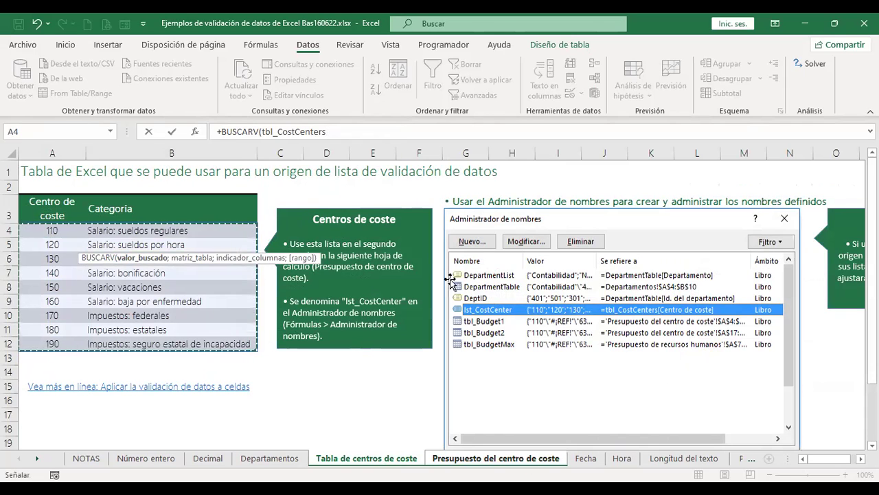
{"action": "left_click", "coordinate": [337, 128]}
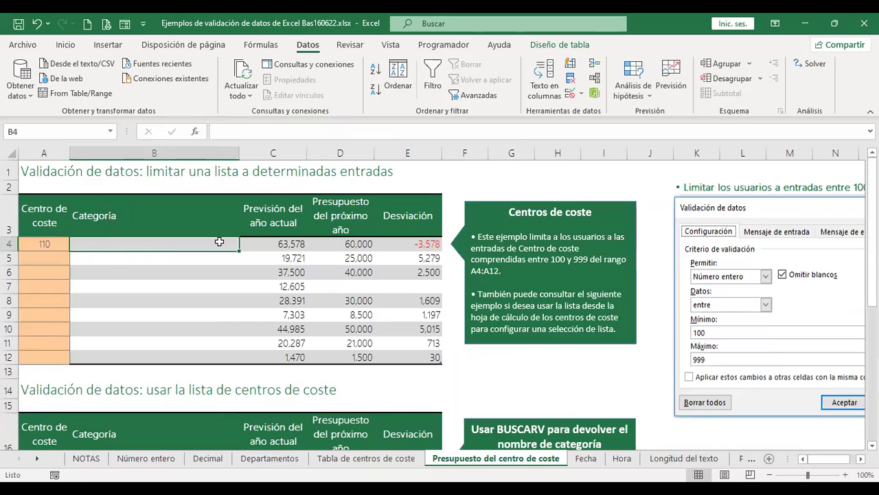
Start a BUSCARV formula in B4 using the row's Centro de coste as lookup value.
{"action": "type", "text": "+"}
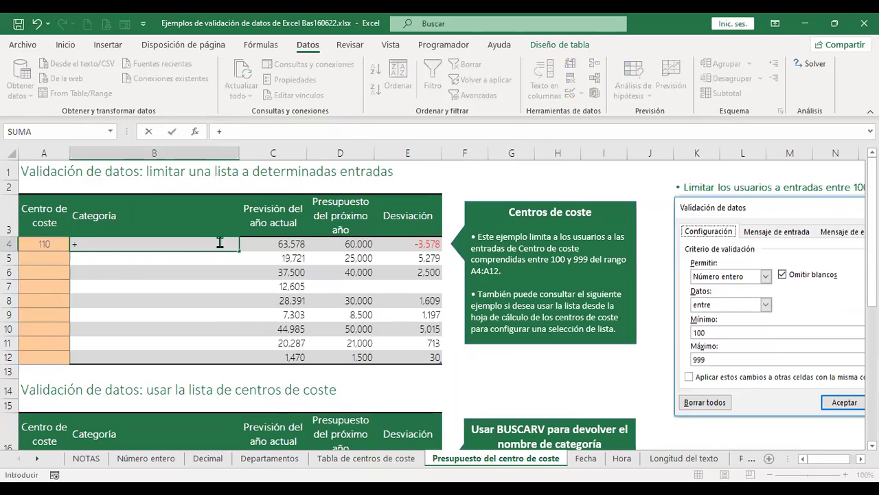
{"action": "type", "text": "bus"}
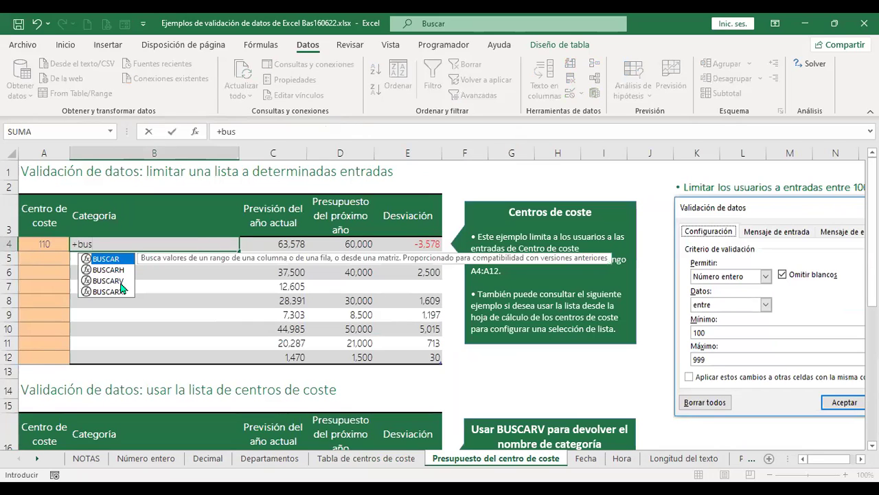
{"action": "double_click", "coordinate": [114, 281]}
{"action": "left_click", "coordinate": [51, 245]}
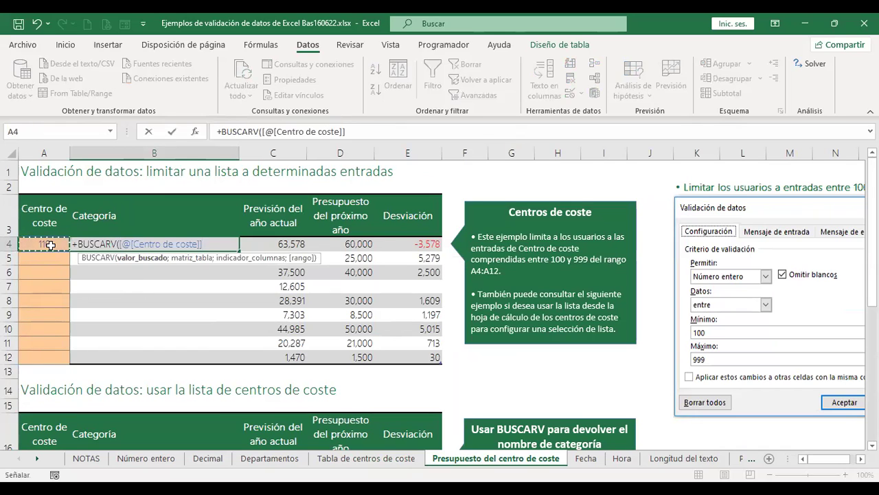
{"action": "type", "text": ";"}
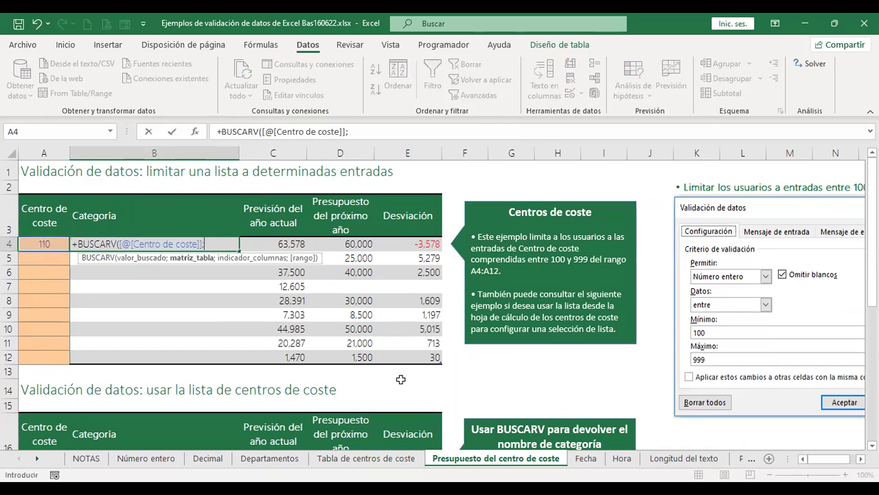
Add the whole tbl_CostCenters table from the Tabla de centros de coste sheet as the lookup range.
{"action": "left_click", "coordinate": [395, 461]}
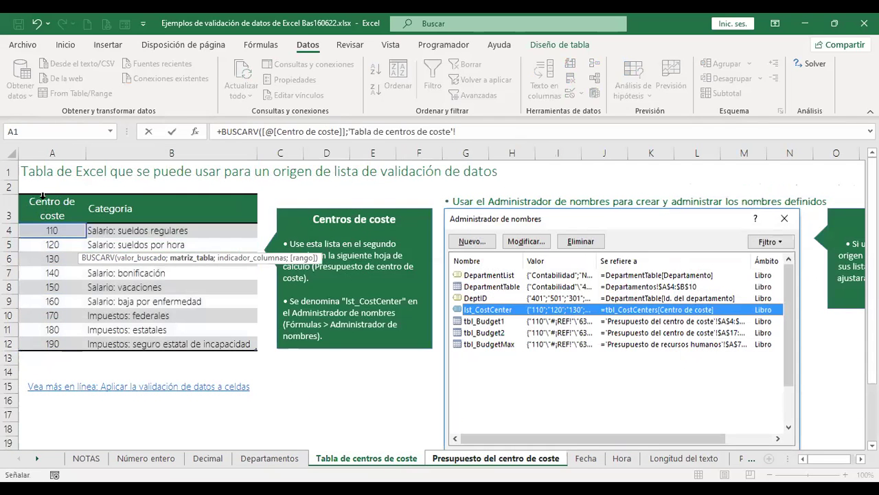
{"action": "left_click", "coordinate": [41, 203]}
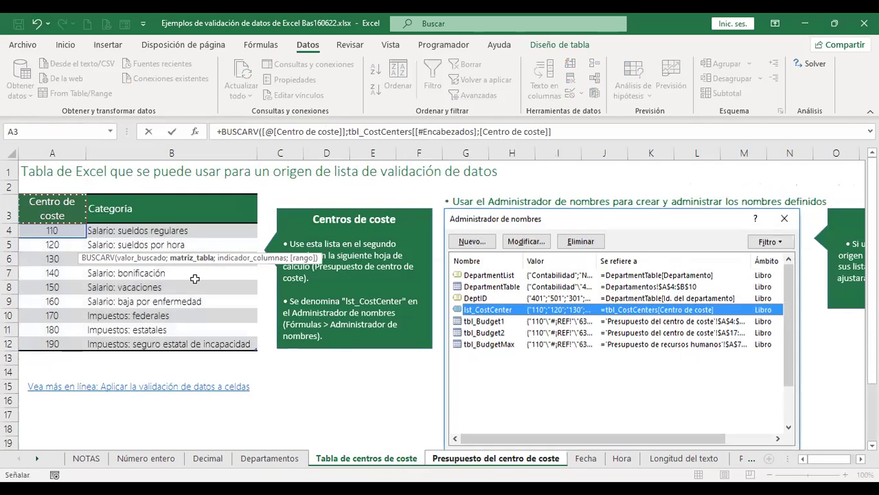
{"action": "left_click", "coordinate": [172, 341], "text": "shift"}
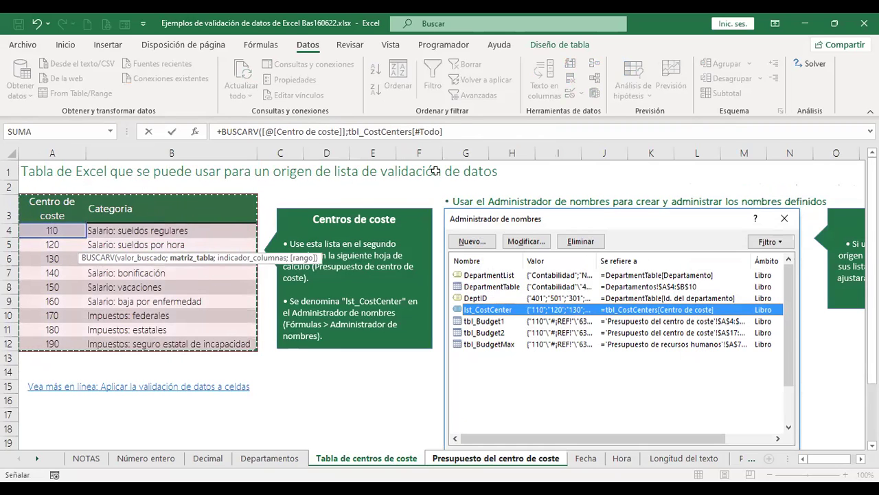
{"action": "left_click", "coordinate": [462, 131]}
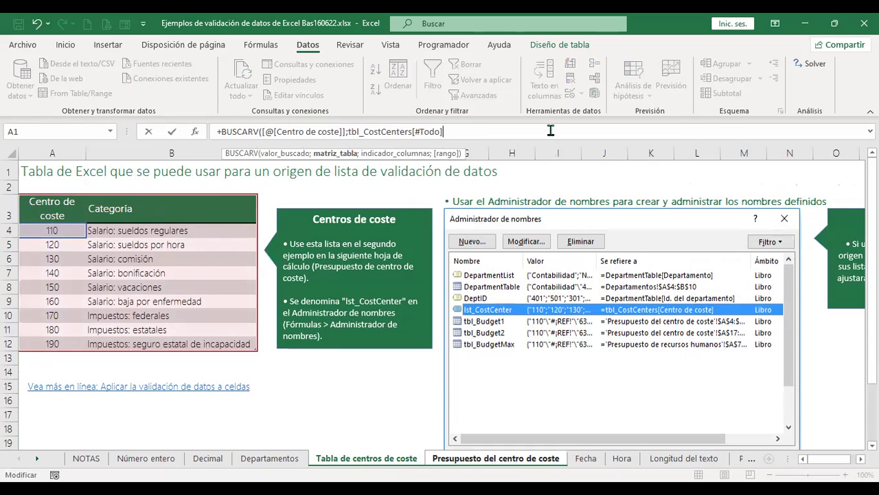
{"action": "type", "text": ";2"}
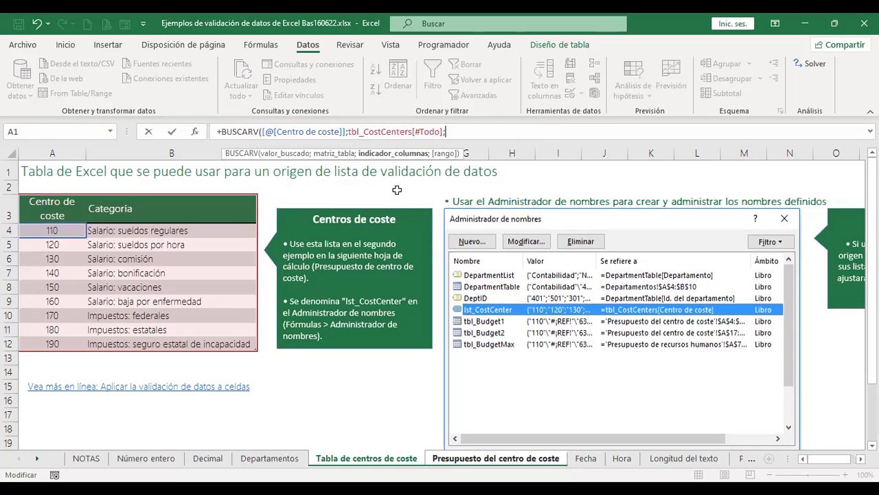
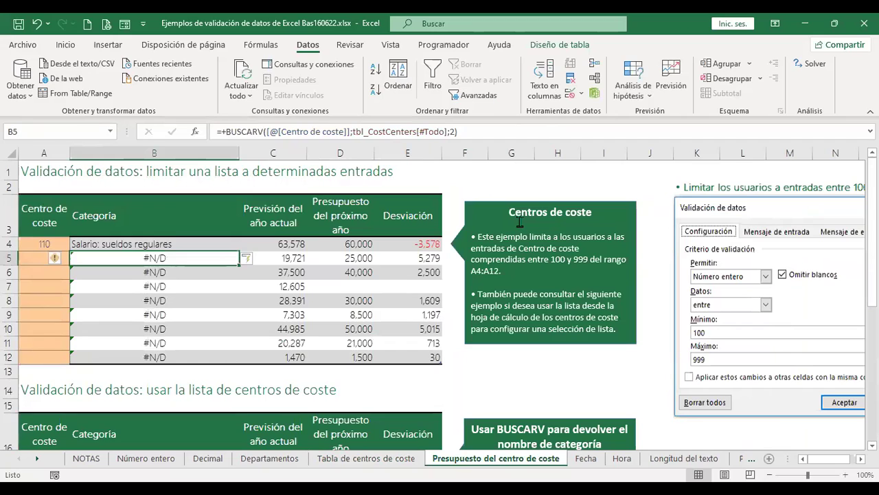
Re-commit the BUSCARV category formula in B4 and fill it down to B12.
{"action": "key", "text": "Up"}
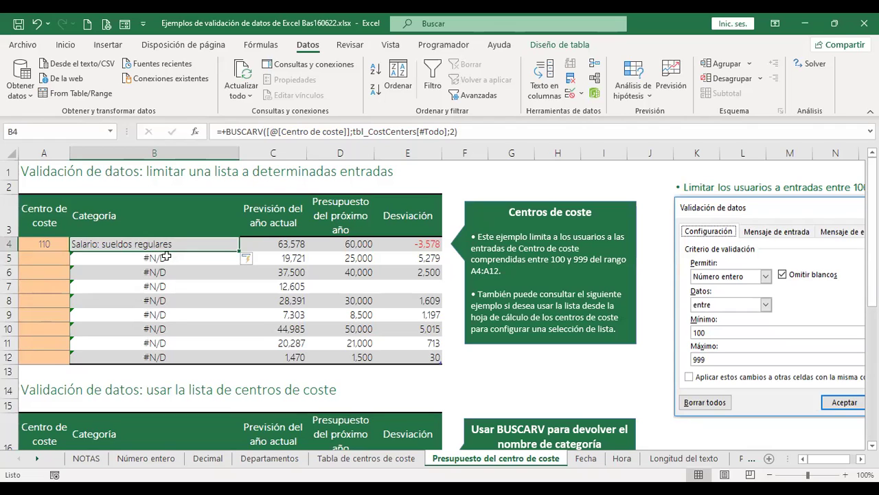
{"action": "key", "text": "F2"}
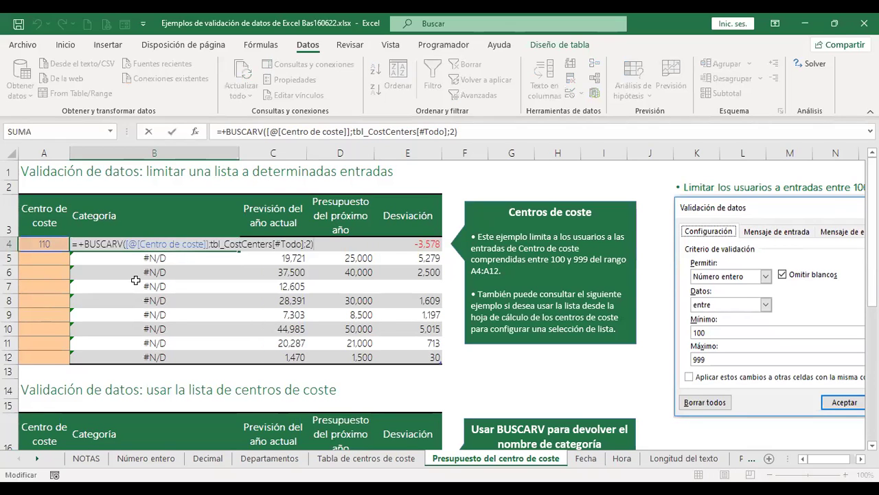
{"action": "key", "text": "Return"}
{"action": "left_click", "coordinate": [202, 244]}
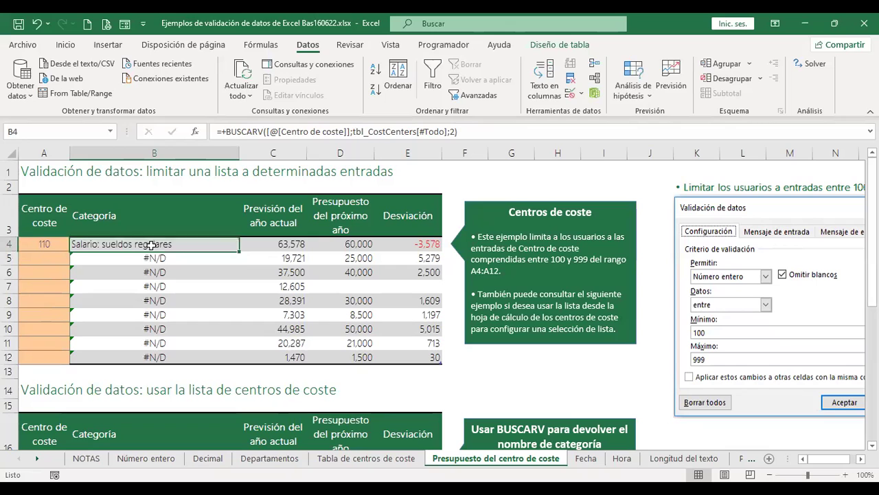
{"action": "left_click_drag", "start_coordinate": [241, 253], "coordinate": [238, 363]}
{"action": "left_click", "coordinate": [53, 257]}
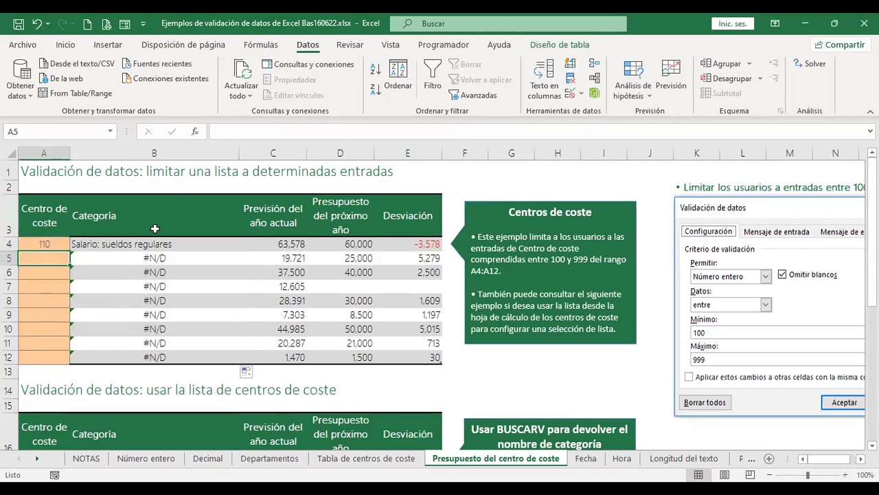
Enter cost centres 120, 130 and 140 into A5:A7.
{"action": "type", "text": "120"}
{"action": "key", "text": "Return"}
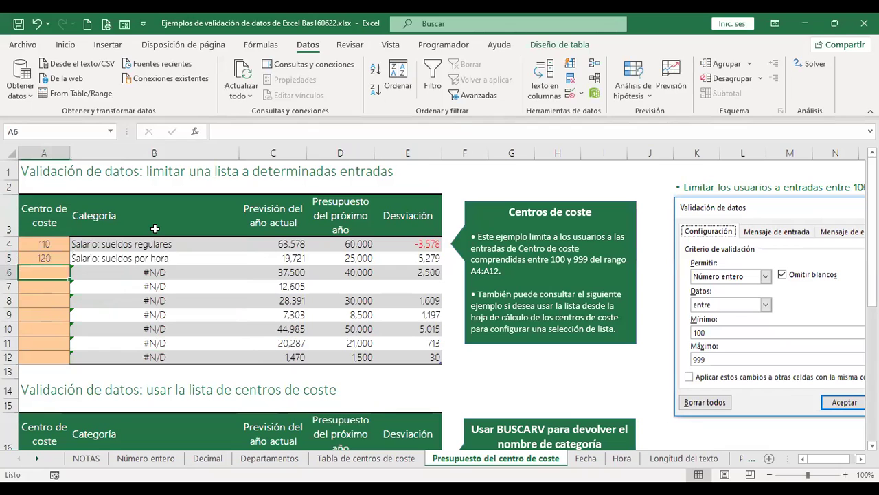
{"action": "type", "text": "130"}
{"action": "key", "text": "Return"}
{"action": "type", "text": "140"}
{"action": "key", "text": "Return"}
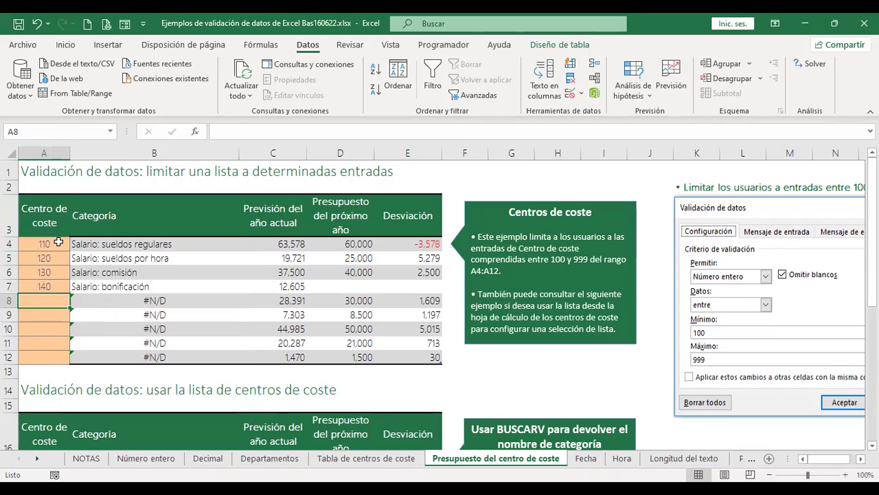
Correct A7 to 150 and add cost centres 160 and 170 in A8:A9.
{"action": "left_click", "coordinate": [60, 287]}
{"action": "type", "text": "150"}
{"action": "key", "text": "Return"}
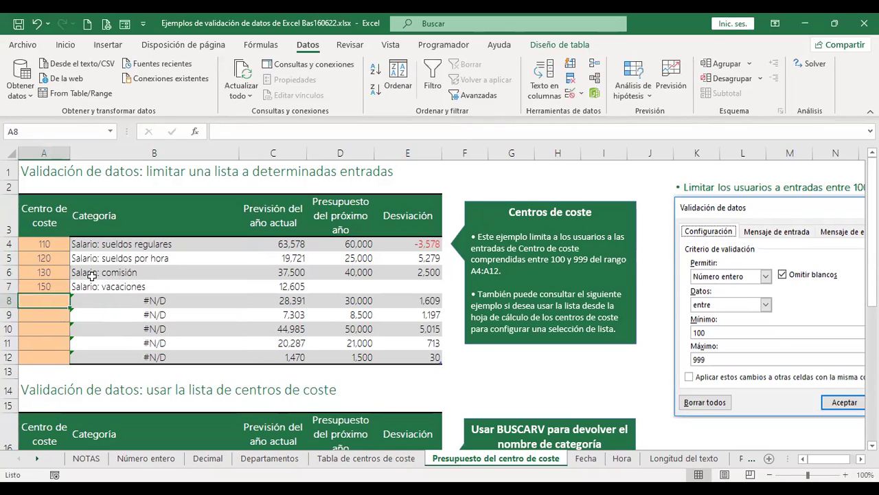
{"action": "type", "text": "160"}
{"action": "key", "text": "Return"}
{"action": "type", "text": "170"}
{"action": "key", "text": "Return"}
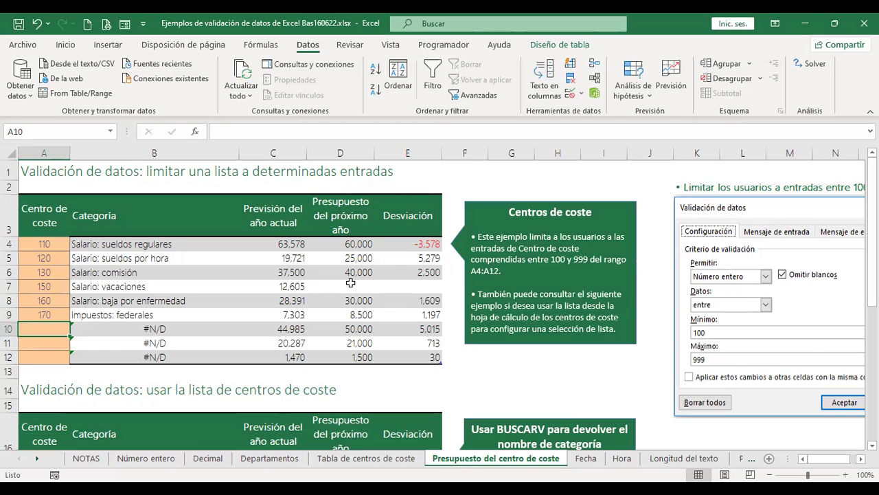
Select the empty cost-centre cells A17:A25 and open Data Validation.
{"action": "scroll", "coordinate": [274, 292], "scroll_direction": "down", "scroll_amount": 4}
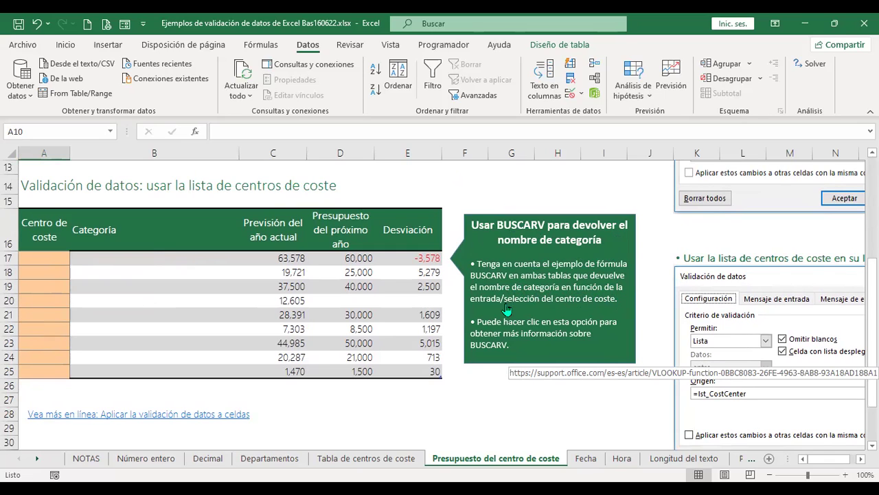
{"action": "scroll", "coordinate": [322, 287], "scroll_direction": "up", "scroll_amount": 4}
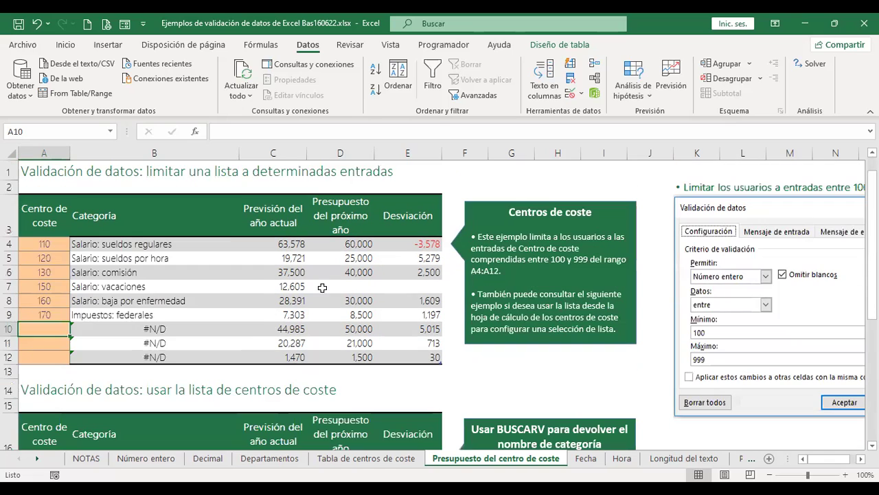
{"action": "scroll", "coordinate": [77, 313], "scroll_direction": "down", "scroll_amount": 3}
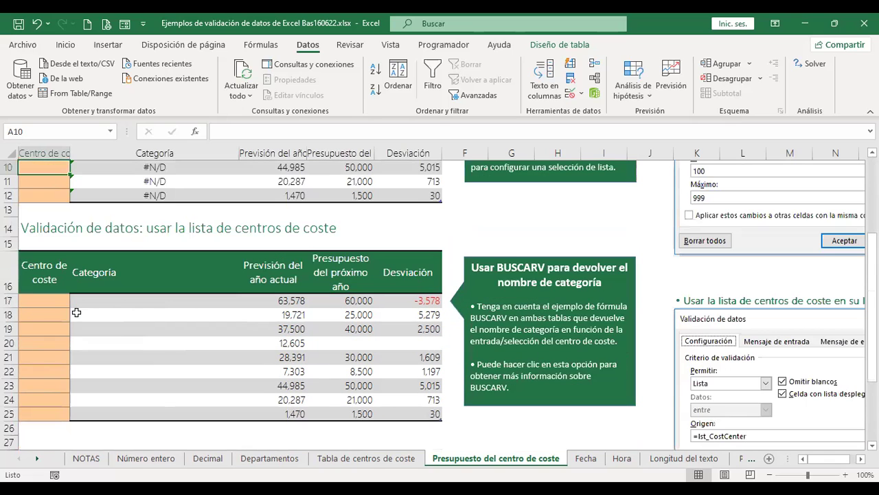
{"action": "scroll", "coordinate": [53, 320], "scroll_direction": "down", "scroll_amount": 1}
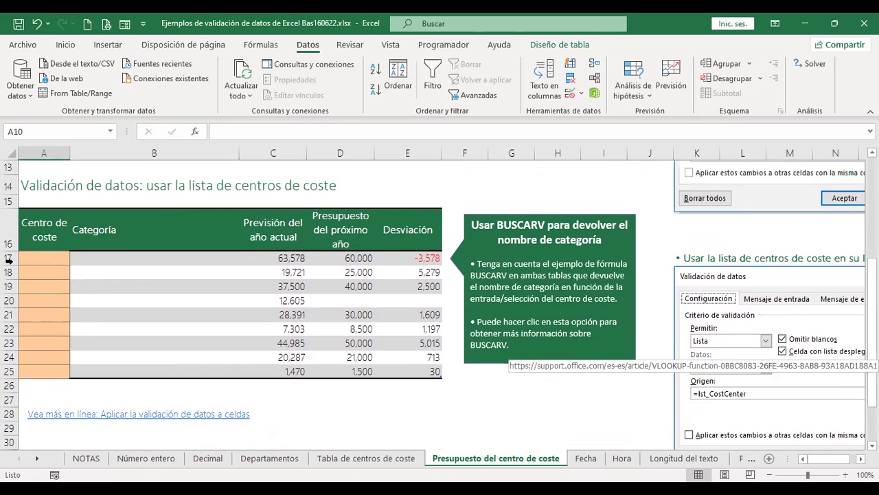
{"action": "left_click_drag", "start_coordinate": [44, 256], "coordinate": [44, 371]}
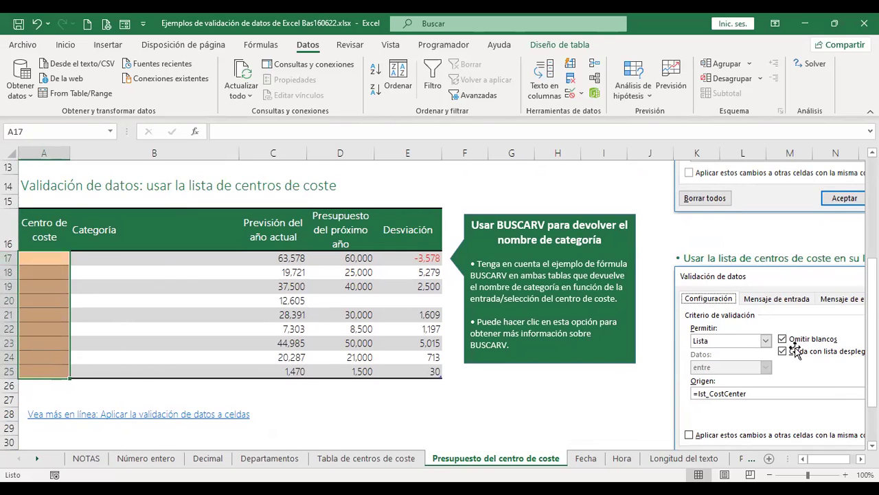
{"action": "scroll", "coordinate": [784, 330], "scroll_direction": "down", "scroll_amount": 1}
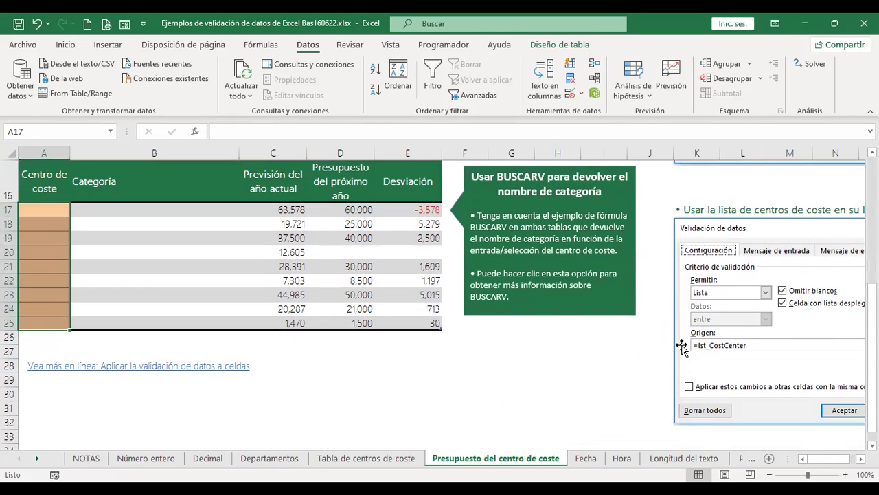
{"action": "left_click", "coordinate": [571, 93]}
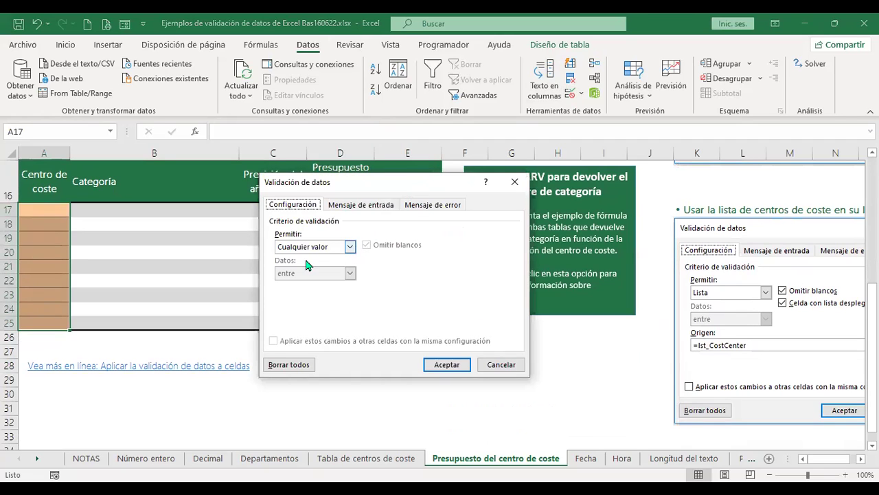
Restrict A17:A25 to a Lista sourced from 'Tabla de centros de coste'!$A$4:$A$12.
{"action": "left_click", "coordinate": [350, 246]}
{"action": "left_click", "coordinate": [294, 284]}
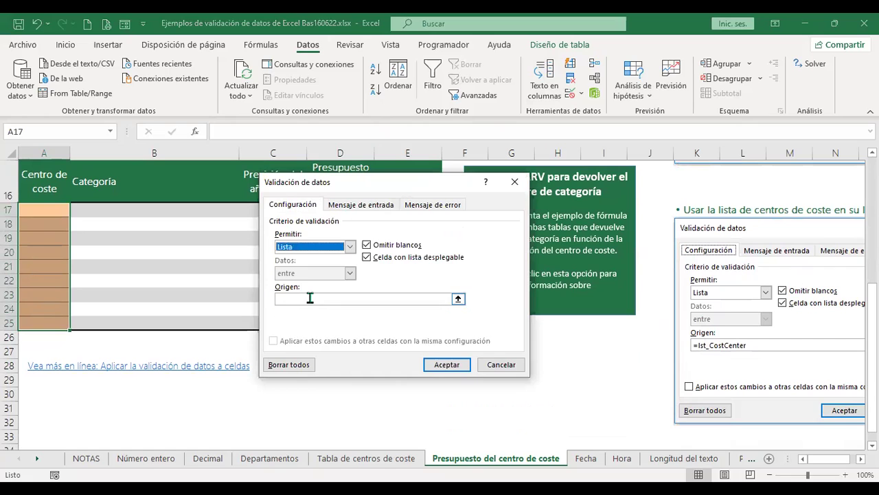
{"action": "left_click", "coordinate": [310, 298]}
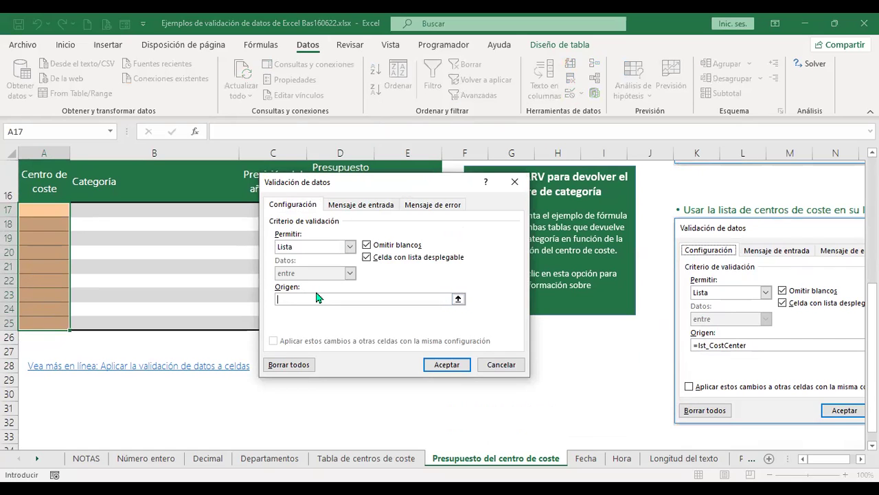
{"action": "left_click", "coordinate": [365, 458]}
{"action": "left_click", "coordinate": [51, 229]}
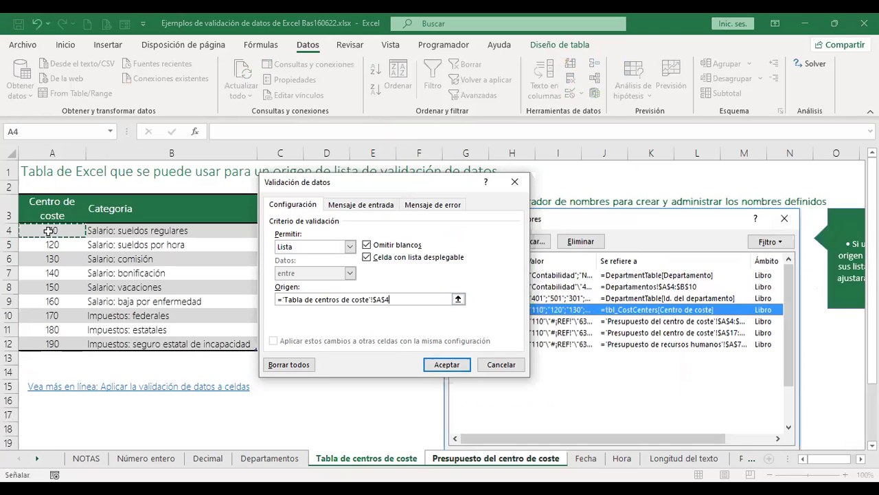
{"action": "left_click", "coordinate": [29, 344], "text": "shift"}
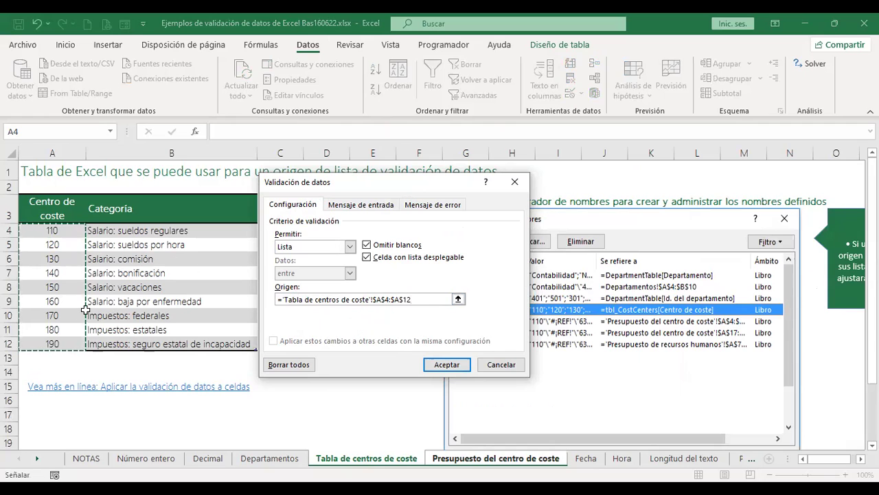
{"action": "left_click", "coordinate": [447, 365]}
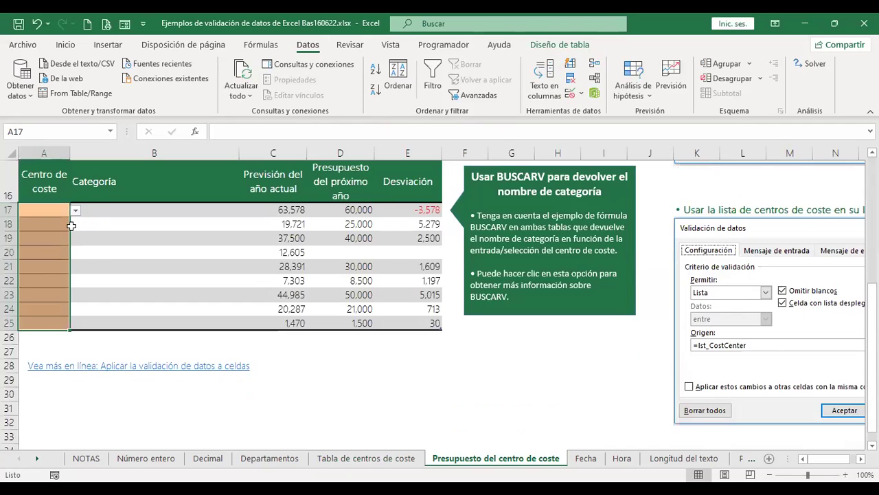
Pick cost centre 110 for A17 and 120 for A18 from their dropdown lists.
{"action": "left_click", "coordinate": [76, 210]}
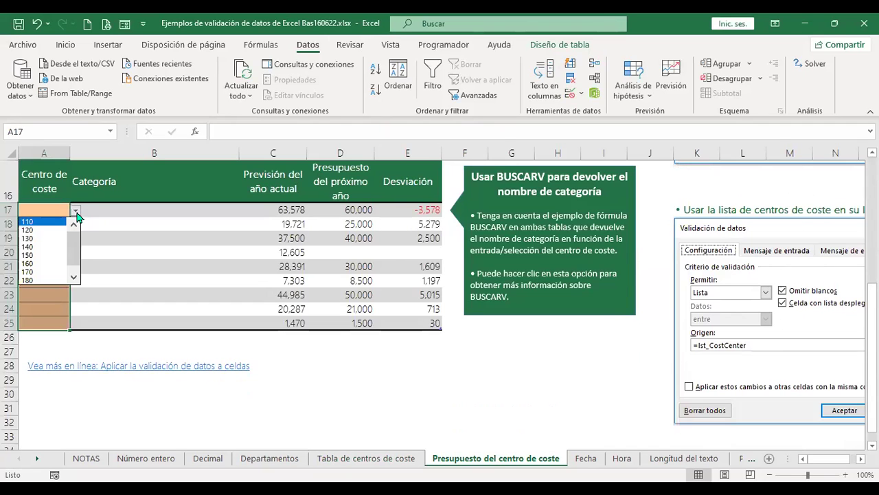
{"action": "left_click", "coordinate": [52, 222]}
{"action": "left_click", "coordinate": [54, 224]}
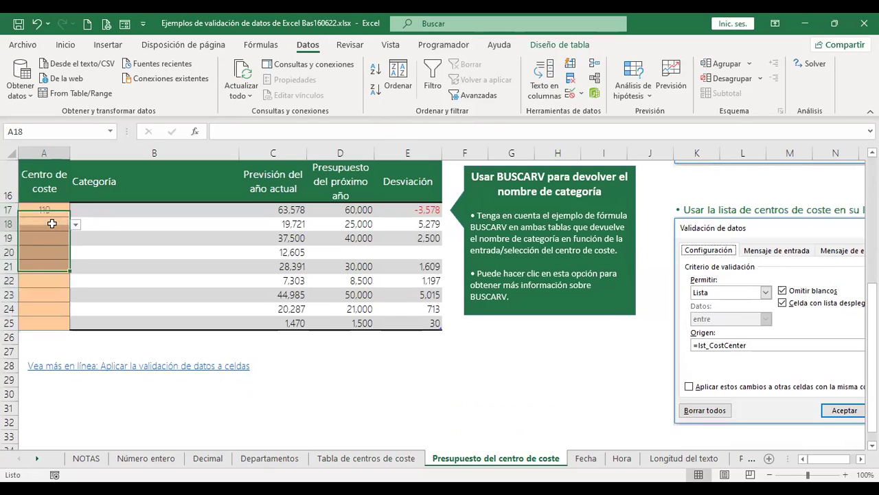
{"action": "left_click", "coordinate": [76, 224]}
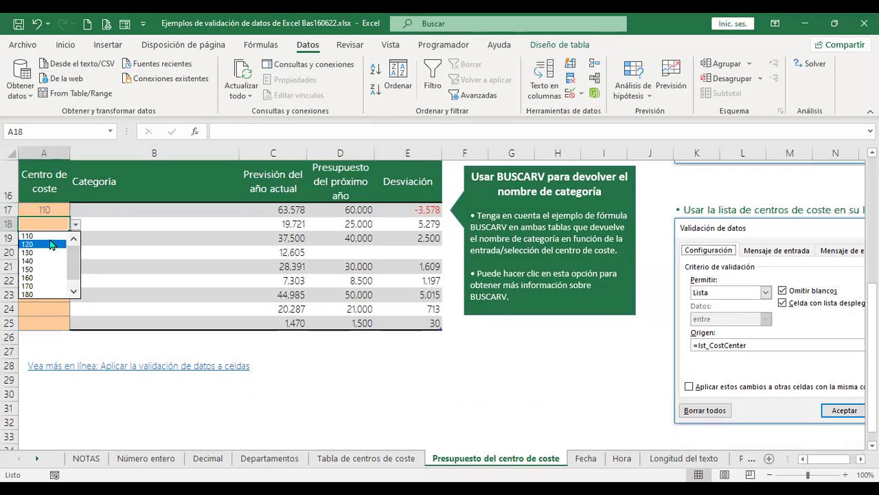
{"action": "left_click", "coordinate": [41, 236]}
{"action": "left_click", "coordinate": [117, 206]}
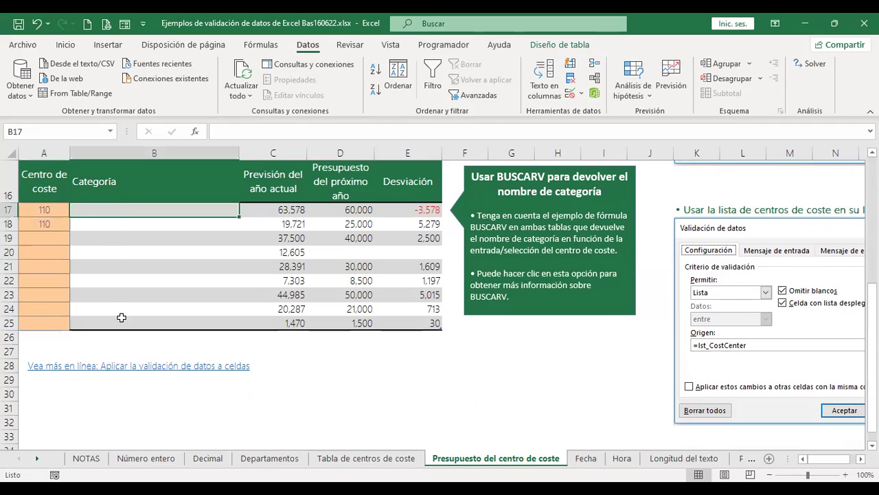
{"action": "left_click", "coordinate": [60, 223]}
{"action": "left_click", "coordinate": [75, 224]}
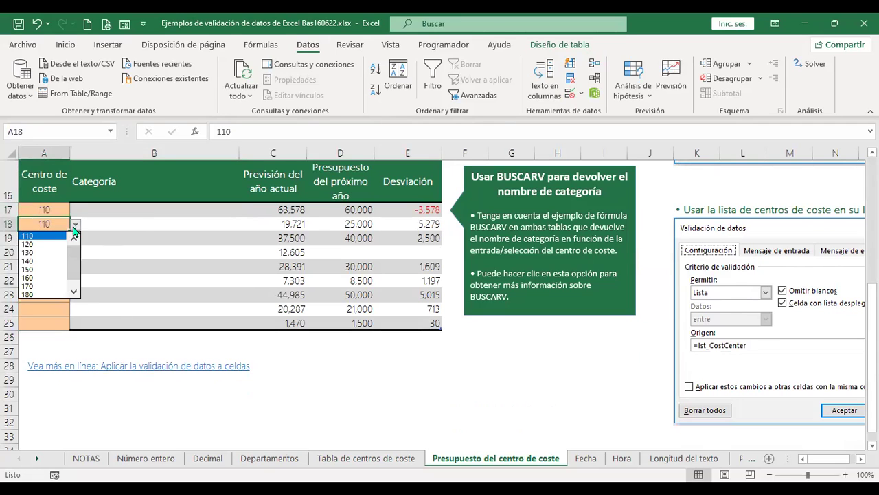
{"action": "left_click", "coordinate": [62, 245]}
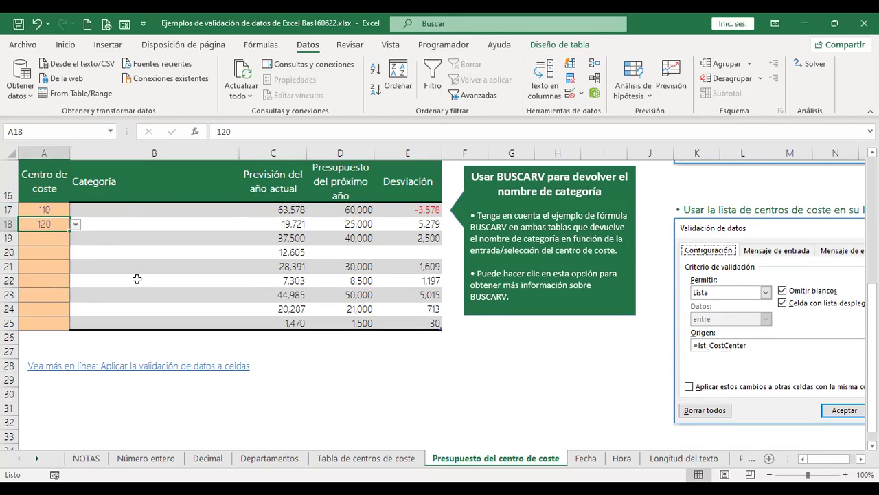
Pick cost centre 130 for A19 from its dropdown list.
{"action": "left_click", "coordinate": [137, 210]}
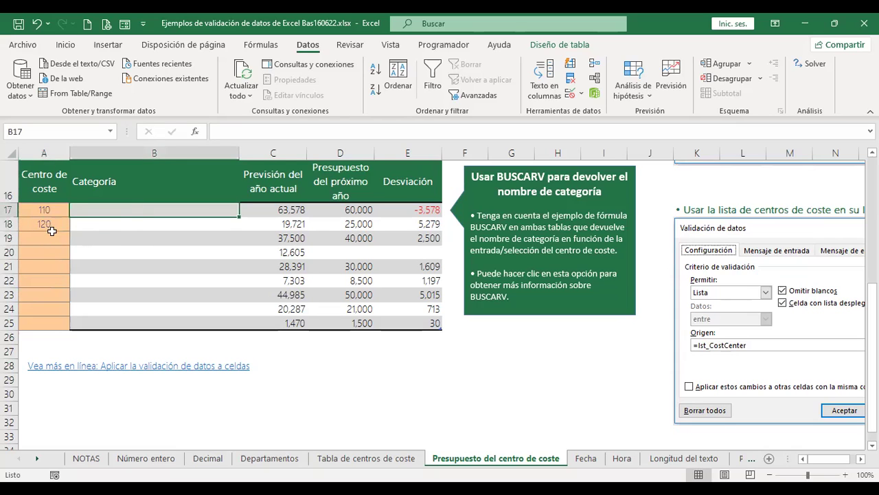
{"action": "left_click", "coordinate": [53, 237]}
{"action": "left_click", "coordinate": [74, 239]}
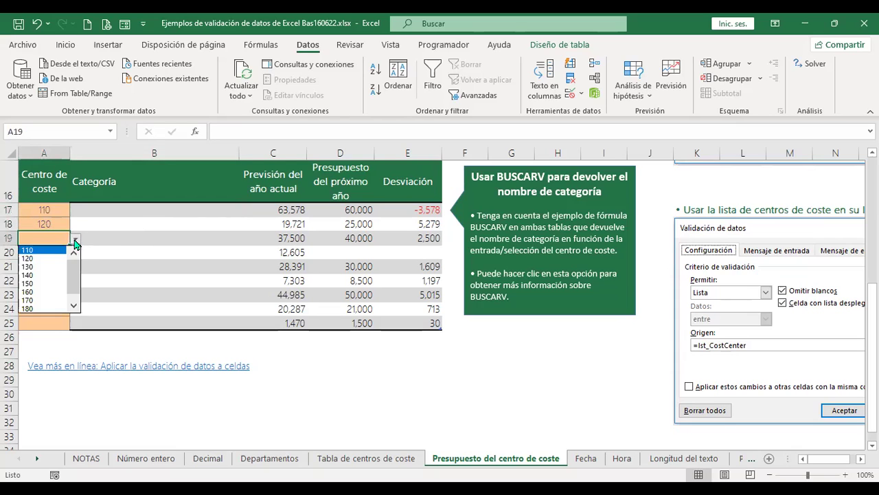
{"action": "left_click", "coordinate": [47, 267]}
{"action": "left_click", "coordinate": [112, 210]}
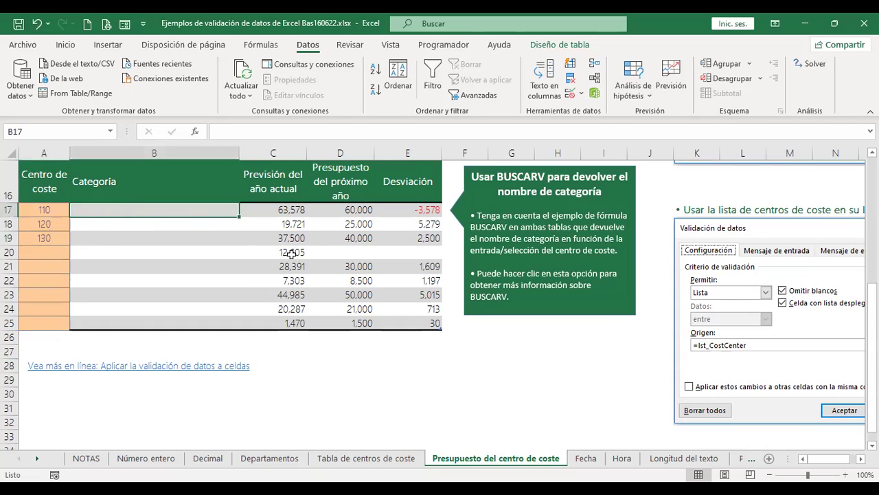
Build the B17 BUSCARV formula using the row's cost centre and tbl_CostCenters[#Todo].
{"action": "type", "text": "+"}
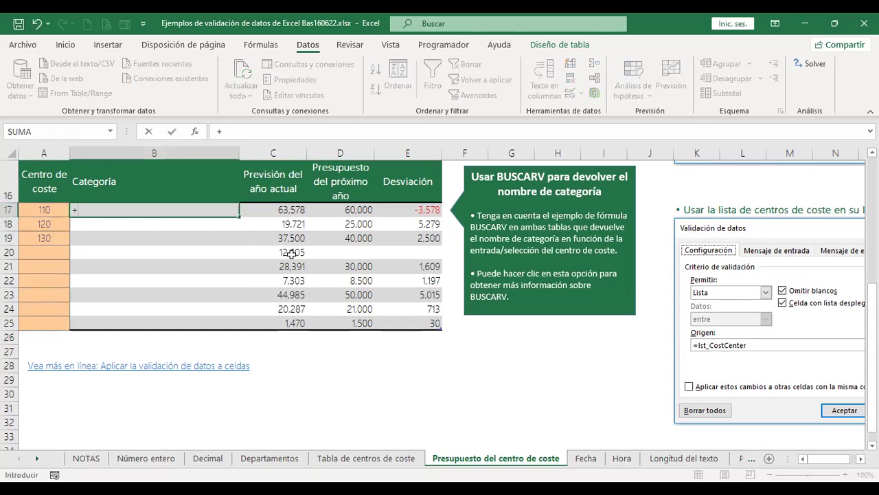
{"action": "type", "text": "busc"}
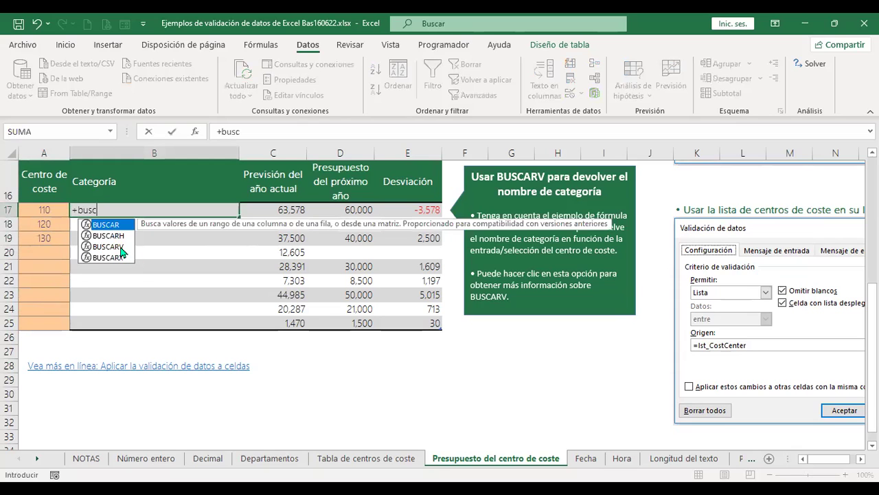
{"action": "left_click", "coordinate": [121, 248]}
{"action": "double_click", "coordinate": [121, 246]}
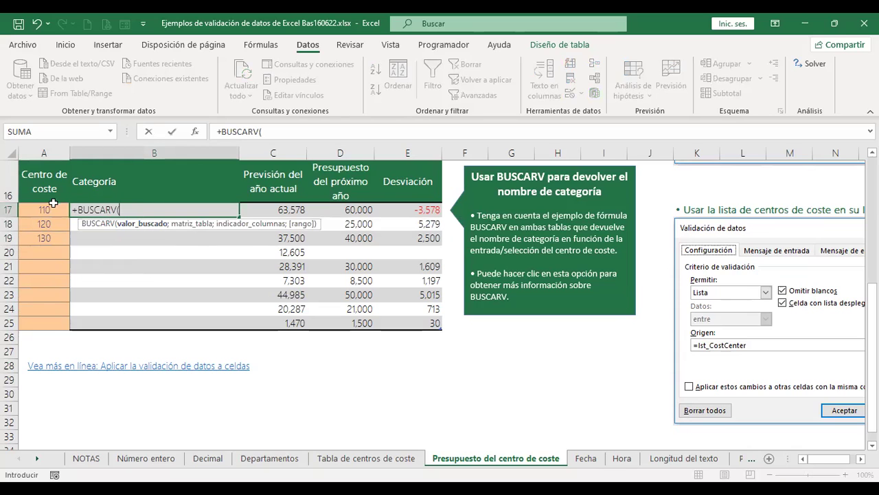
{"action": "left_click", "coordinate": [45, 209]}
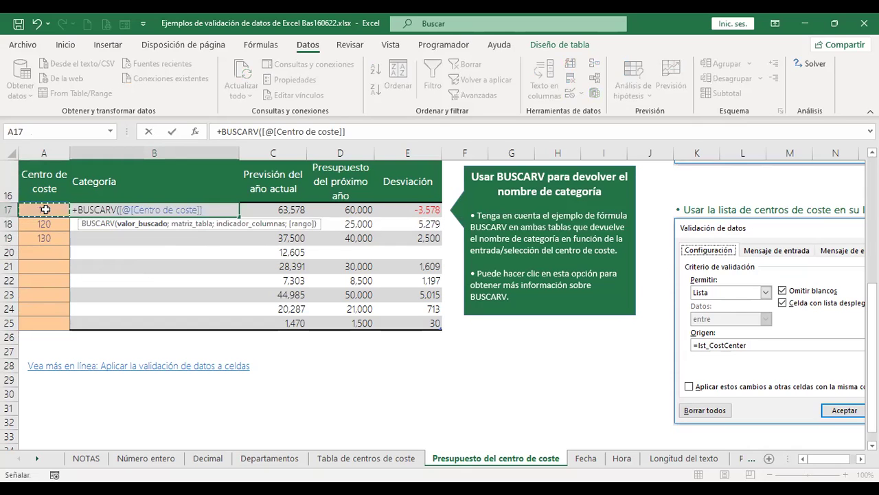
{"action": "type", "text": ";"}
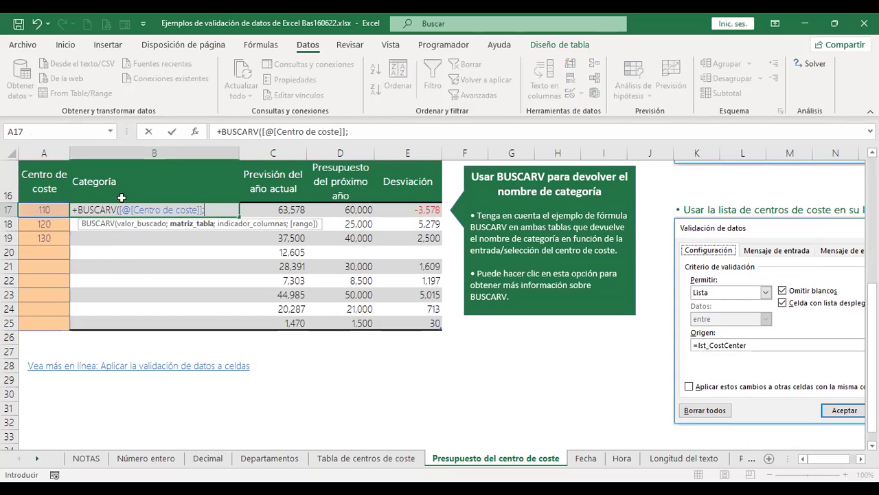
{"action": "left_click", "coordinate": [397, 459]}
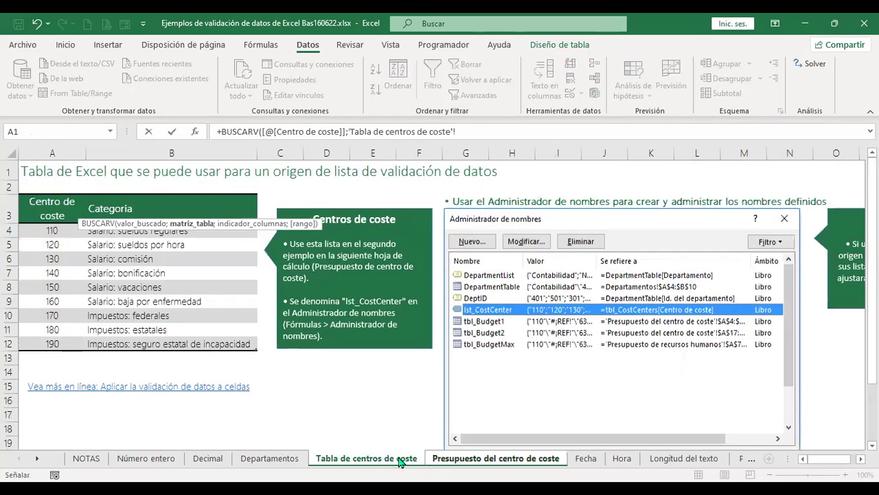
{"action": "left_click", "coordinate": [48, 203]}
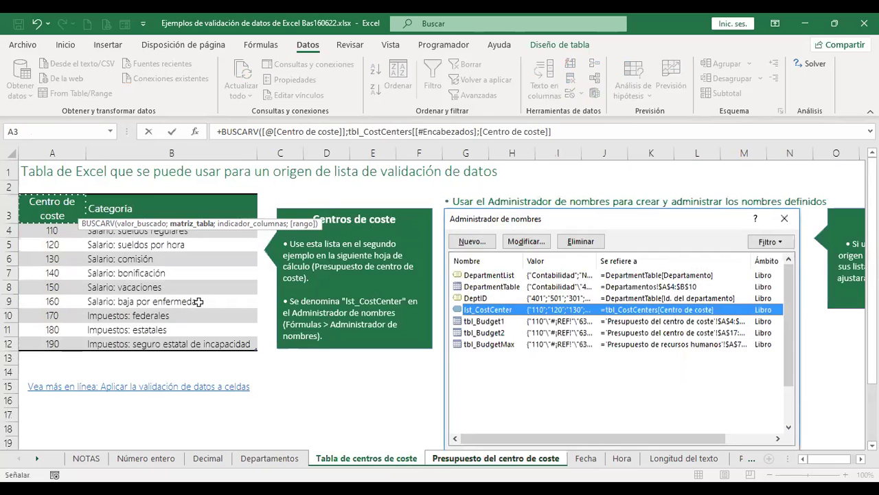
{"action": "left_click_drag", "start_coordinate": [207, 343], "coordinate": [240, 349]}
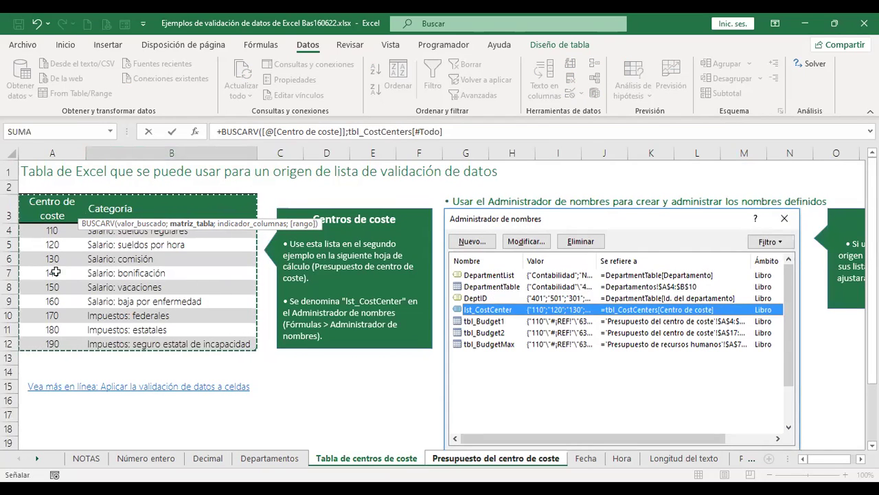
{"action": "left_click", "coordinate": [462, 125]}
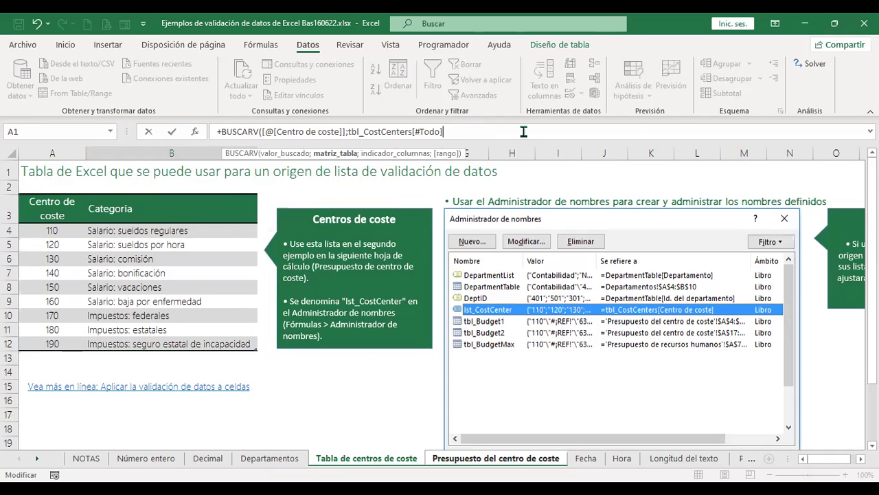
{"action": "type", "text": ";2"}
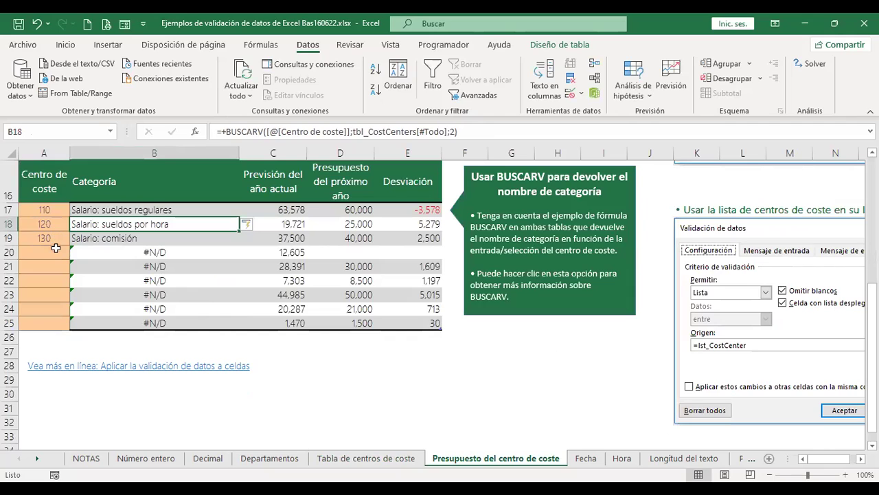
Pick cost centres 140, 150 and 160 for A20:A22 from the dropdowns.
{"action": "left_click", "coordinate": [52, 251]}
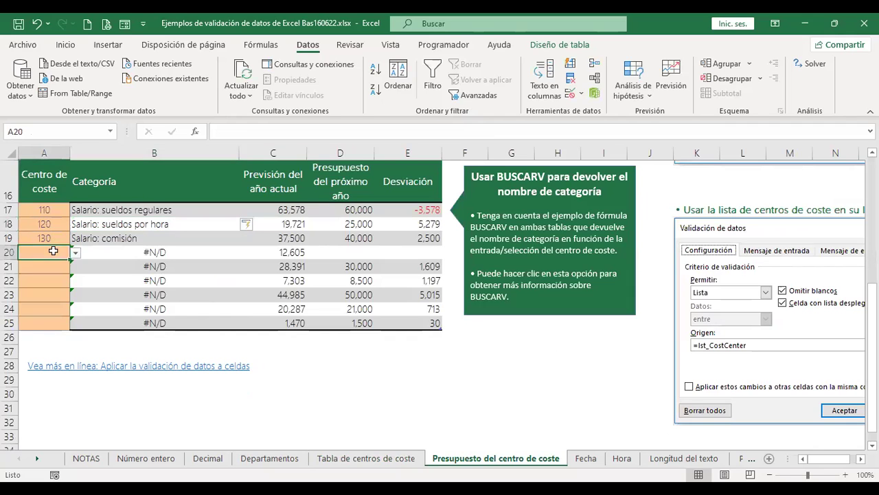
{"action": "left_click", "coordinate": [76, 253]}
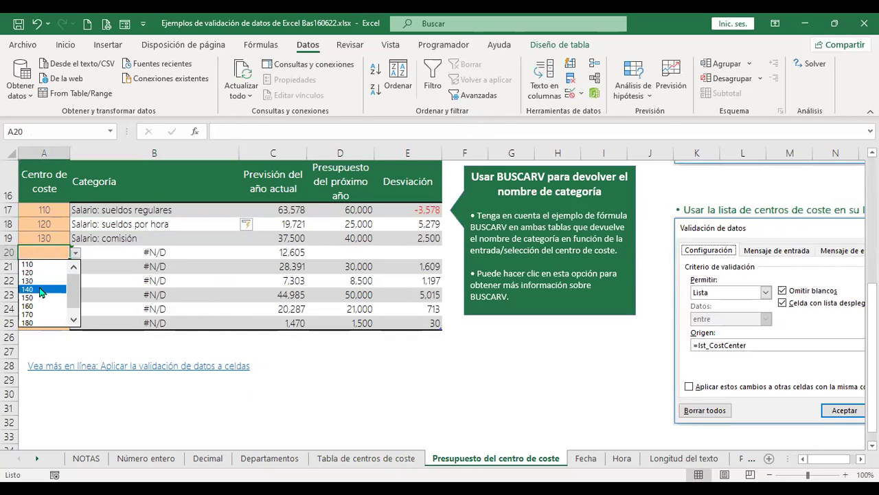
{"action": "left_click", "coordinate": [41, 292]}
{"action": "left_click", "coordinate": [68, 268]}
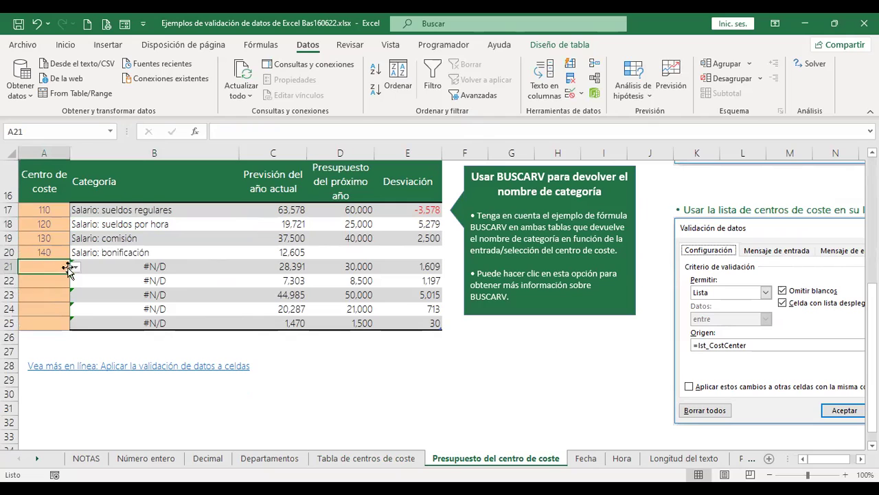
{"action": "left_click", "coordinate": [75, 266]}
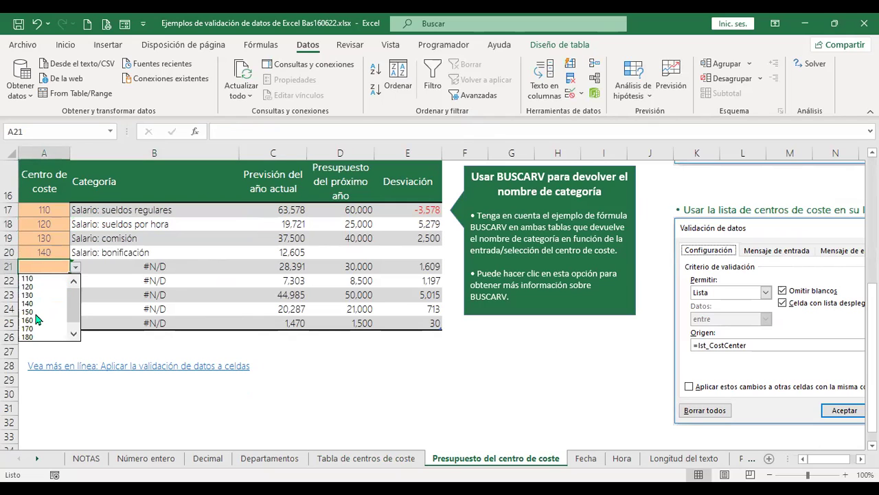
{"action": "left_click", "coordinate": [39, 312]}
{"action": "left_click", "coordinate": [65, 281]}
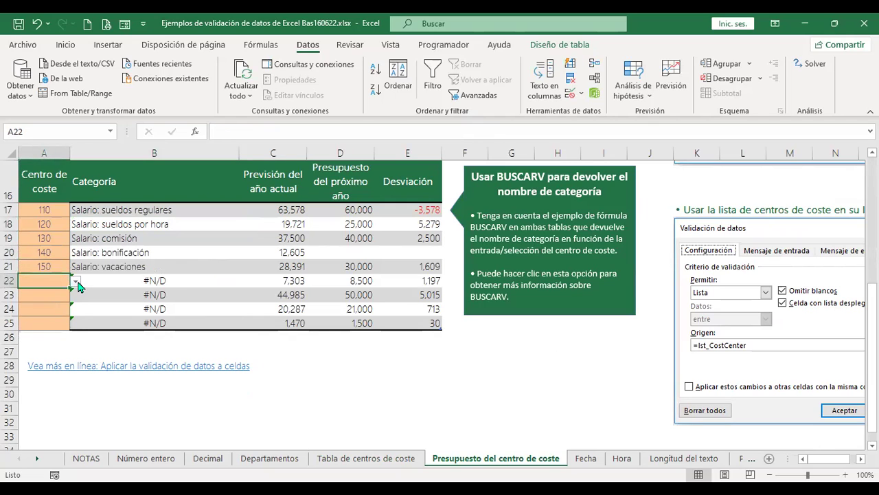
{"action": "left_click", "coordinate": [77, 282]}
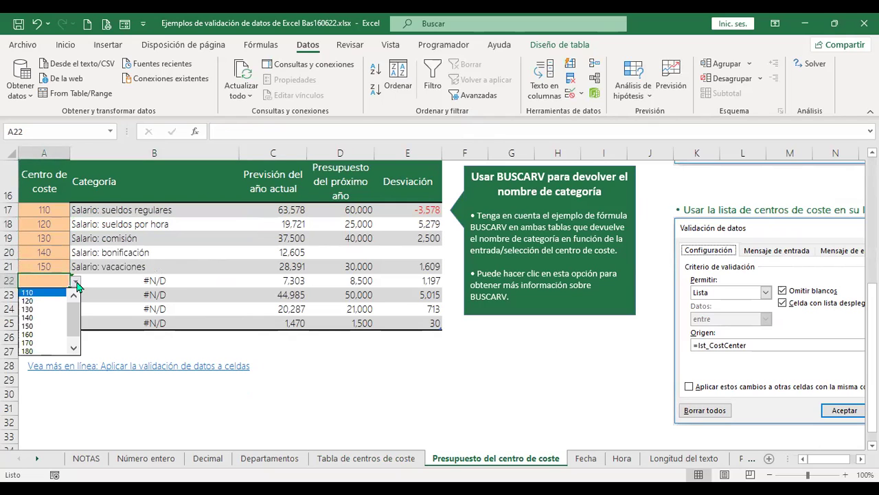
{"action": "left_click", "coordinate": [39, 334]}
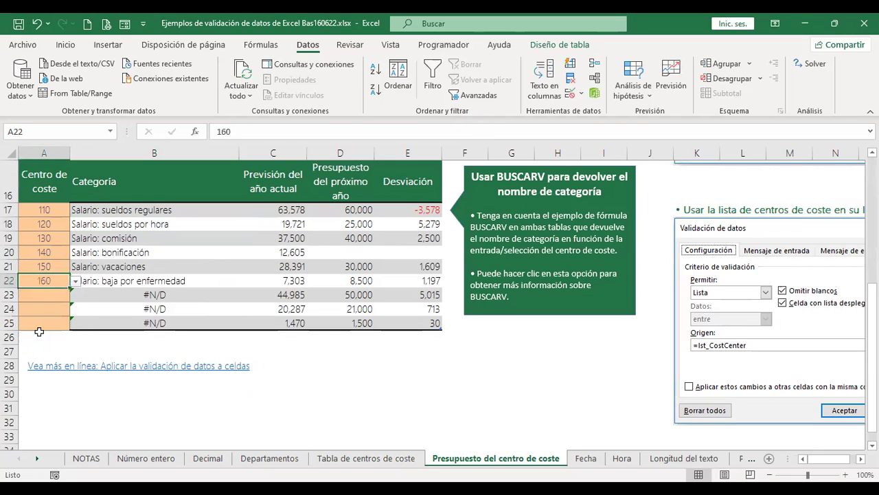
Pick cost centres 170, 180 and 190 for A23:A25 from the dropdowns.
{"action": "key", "text": "Down"}
{"action": "left_click", "coordinate": [75, 295]}
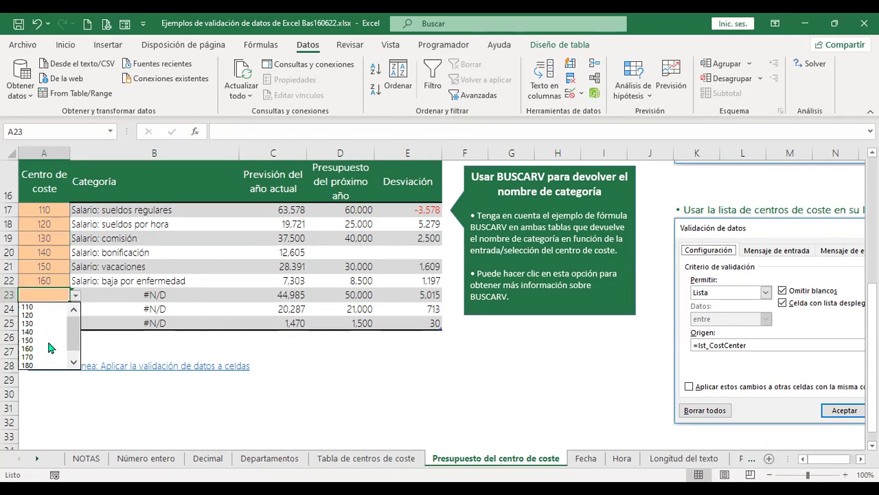
{"action": "left_click", "coordinate": [44, 357]}
{"action": "key", "text": "Down"}
{"action": "left_click", "coordinate": [75, 309]}
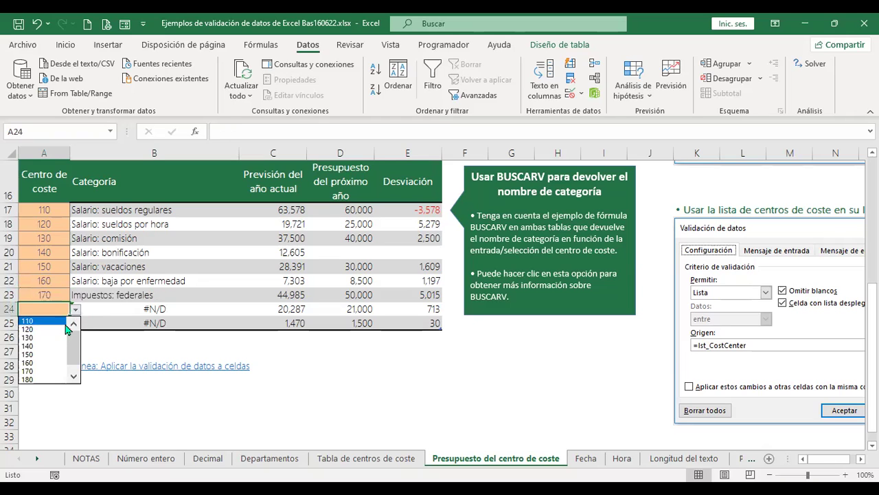
{"action": "key", "text": "Return"}
{"action": "key", "text": "Down"}
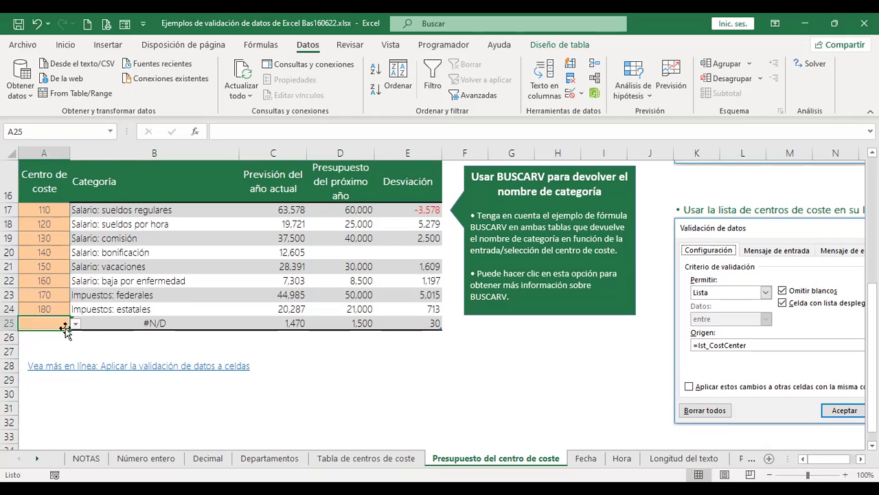
{"action": "left_click", "coordinate": [76, 322]}
{"action": "left_click", "coordinate": [75, 393]}
{"action": "left_click", "coordinate": [42, 393]}
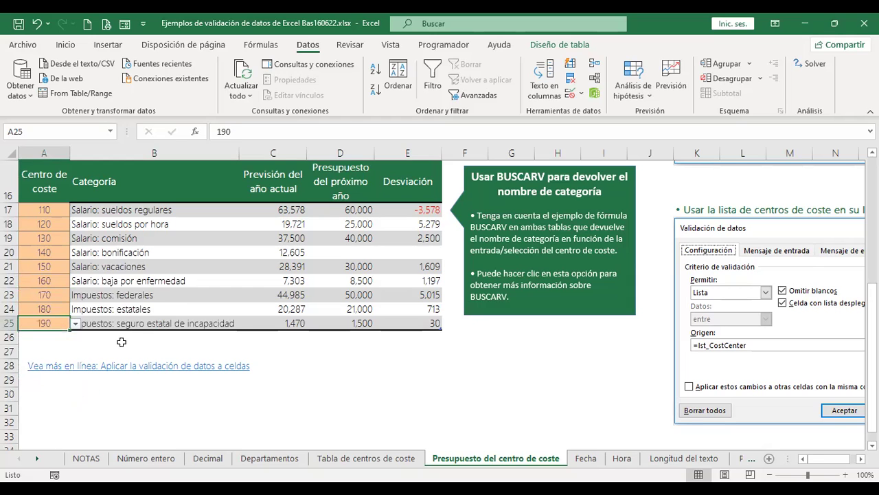
Scroll through the sheet to review the completed budget table.
{"action": "left_click", "coordinate": [293, 348]}
{"action": "scroll", "coordinate": [356, 313], "scroll_direction": "up", "scroll_amount": 4}
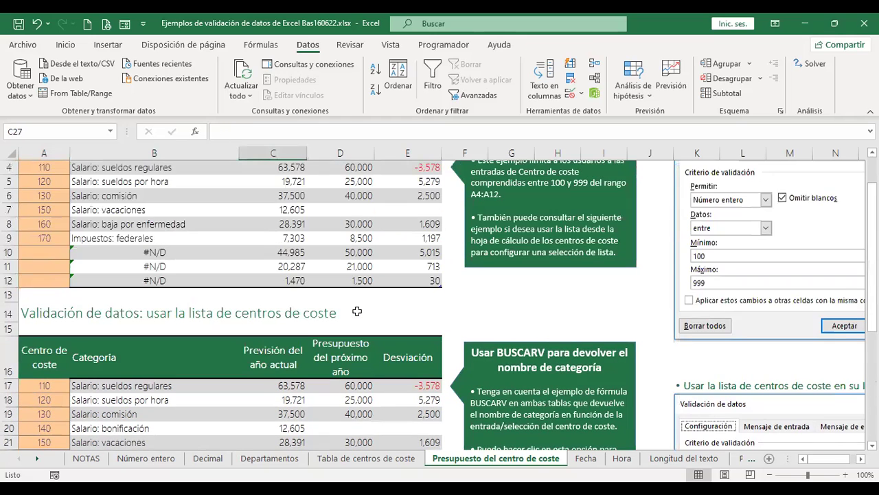
{"action": "scroll", "coordinate": [357, 311], "scroll_direction": "up", "scroll_amount": 1}
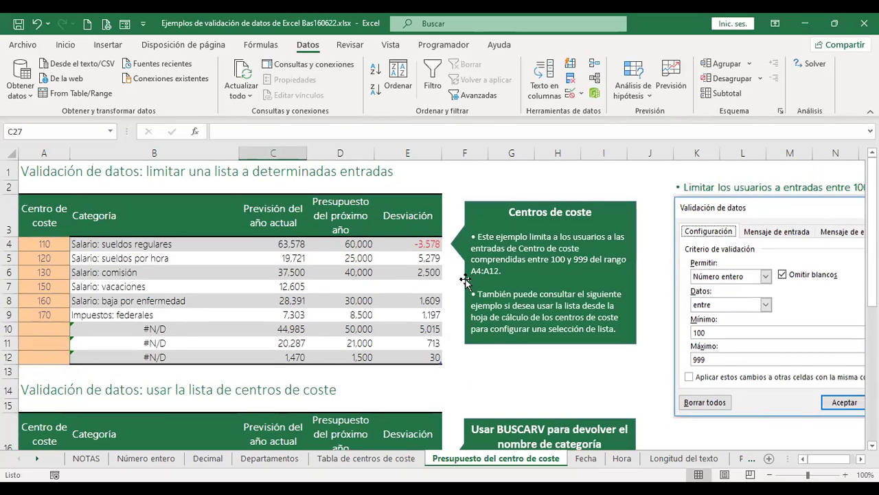
{"action": "scroll", "coordinate": [715, 309], "scroll_direction": "down", "scroll_amount": 1}
{"action": "scroll", "coordinate": [252, 244], "scroll_direction": "down", "scroll_amount": 4}
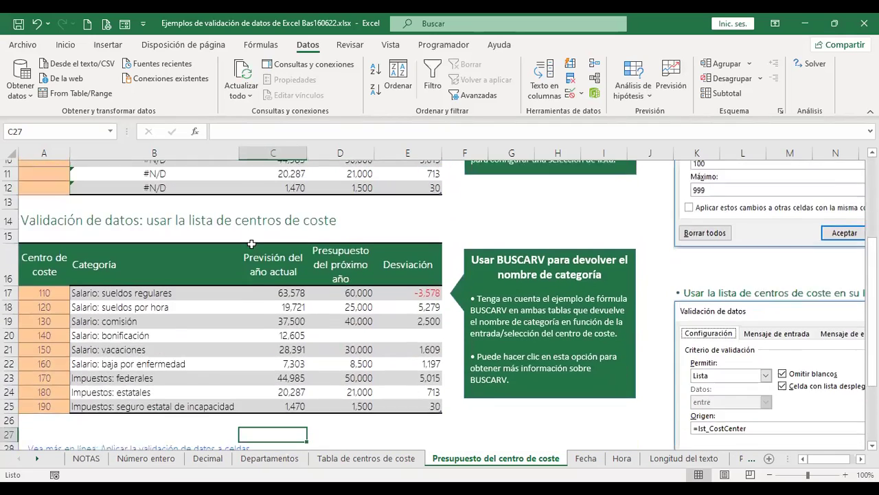
{"action": "scroll", "coordinate": [621, 342], "scroll_direction": "up", "scroll_amount": 5}
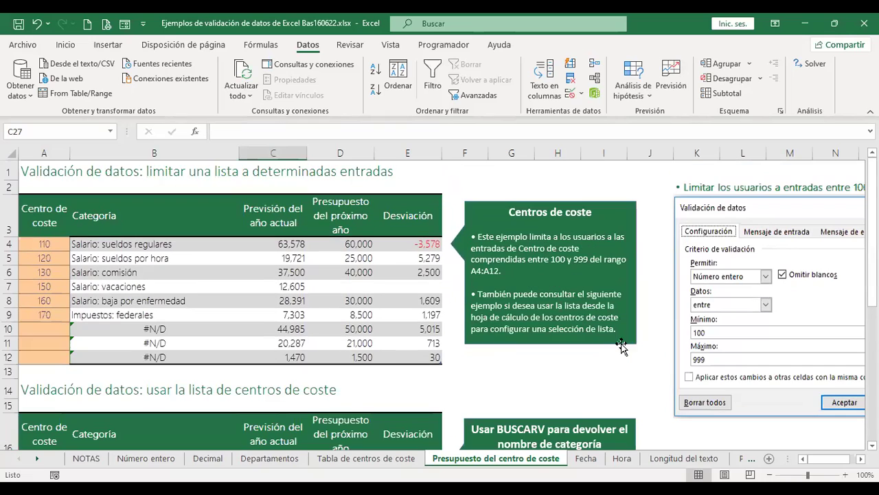
On the Fecha sheet, clear the start and end dates in A5:B5.
{"action": "left_click", "coordinate": [586, 458]}
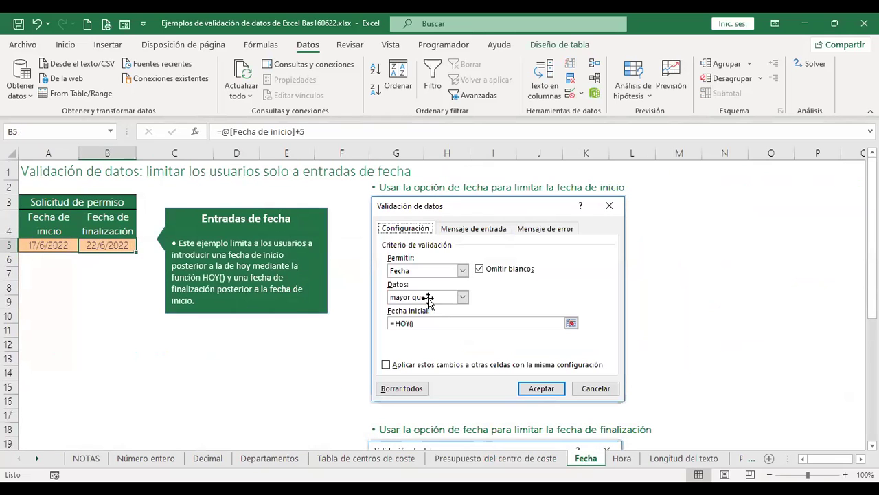
{"action": "left_click_drag", "start_coordinate": [46, 246], "coordinate": [97, 244]}
{"action": "key", "text": "Delete"}
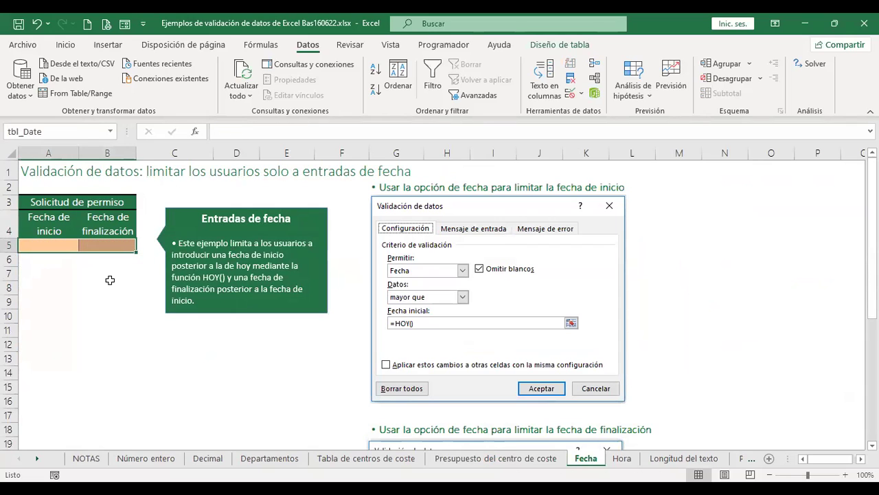
{"action": "left_click", "coordinate": [110, 279]}
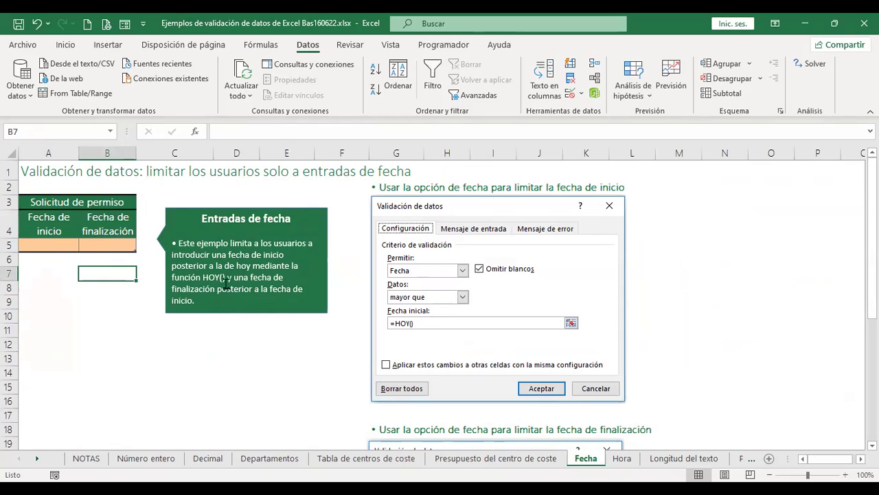
{"action": "left_click", "coordinate": [59, 243]}
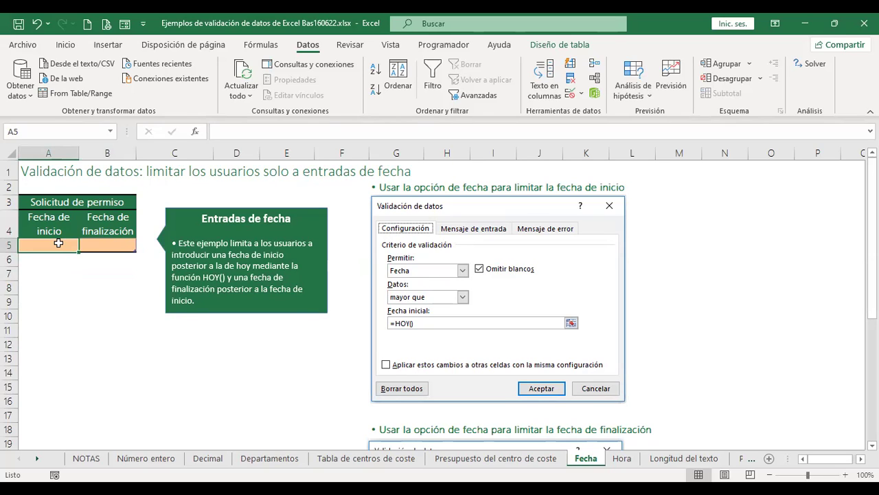
Enter the =+HOY() today's-date formula in A5.
{"action": "type", "text": "+"}
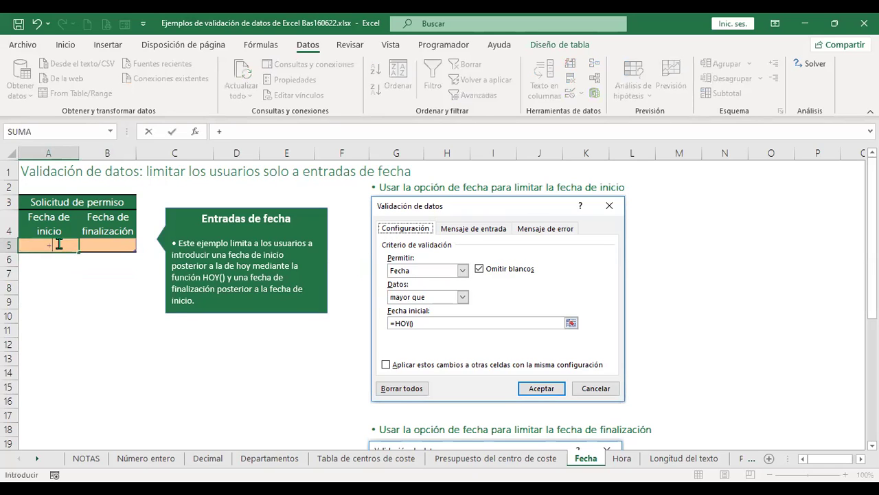
{"action": "type", "text": "hoy"}
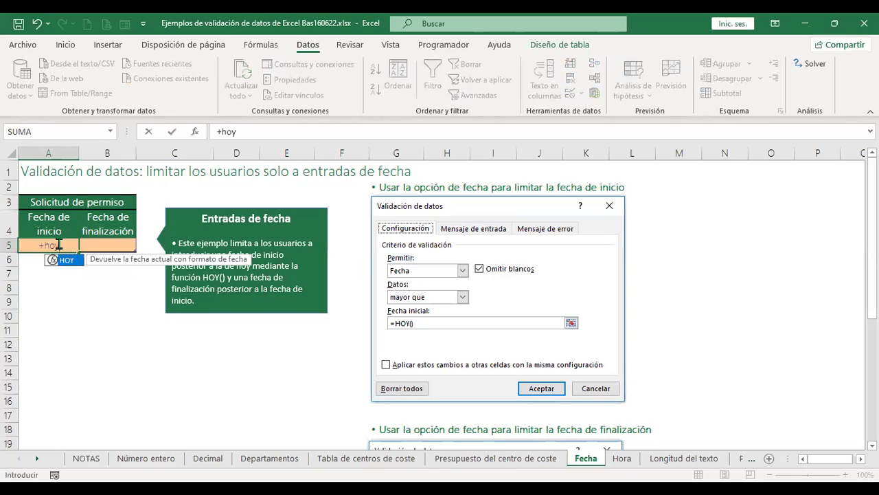
{"action": "key", "text": "Return"}
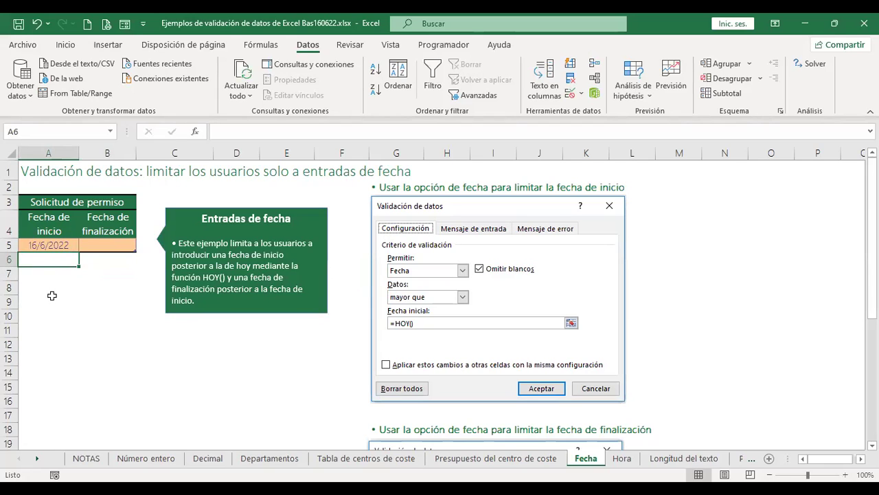
{"action": "left_click", "coordinate": [65, 245]}
{"action": "key", "text": "F2"}
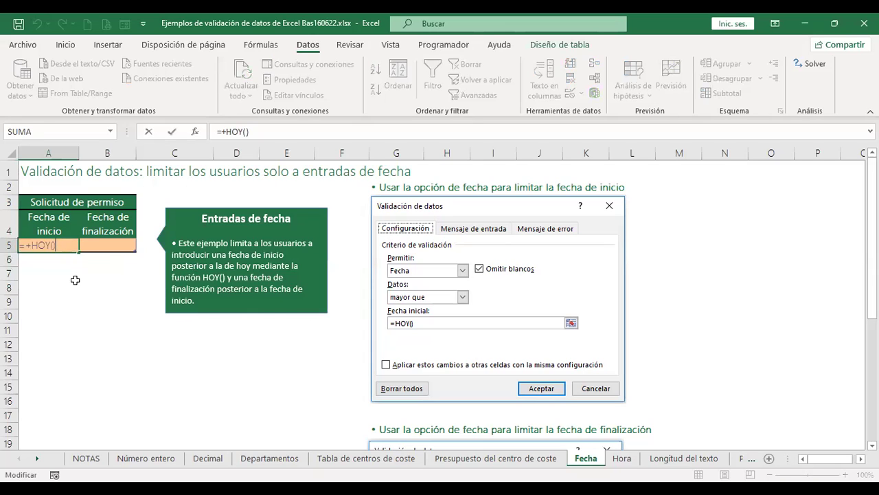
{"action": "key", "text": "Return"}
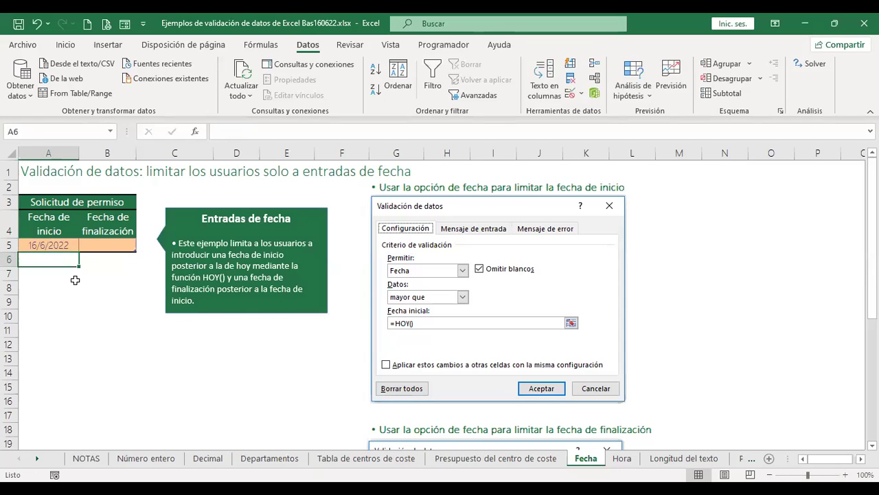
Delete the =+HOY() formula from A5, leaving it empty.
{"action": "left_click", "coordinate": [108, 245]}
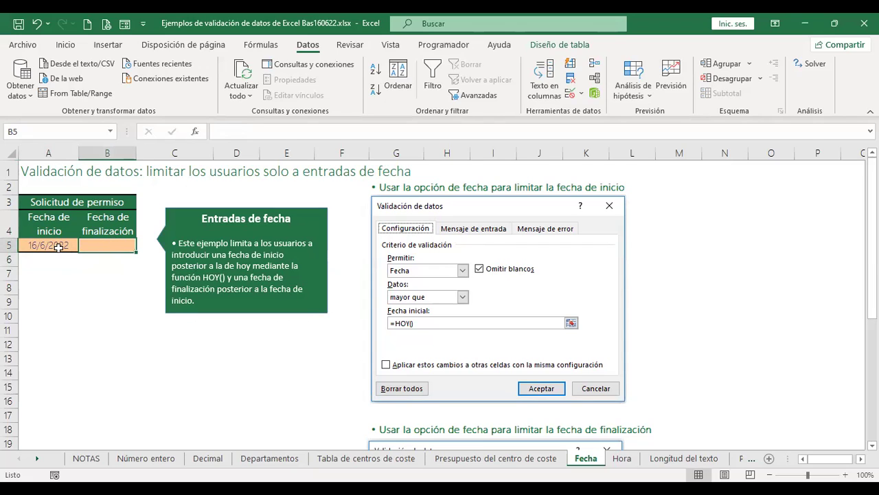
{"action": "left_click", "coordinate": [58, 247]}
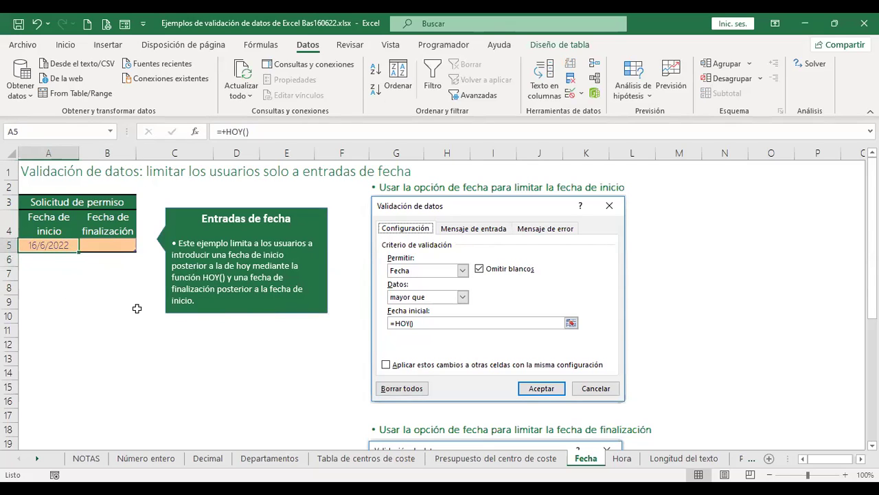
{"action": "key", "text": "F2"}
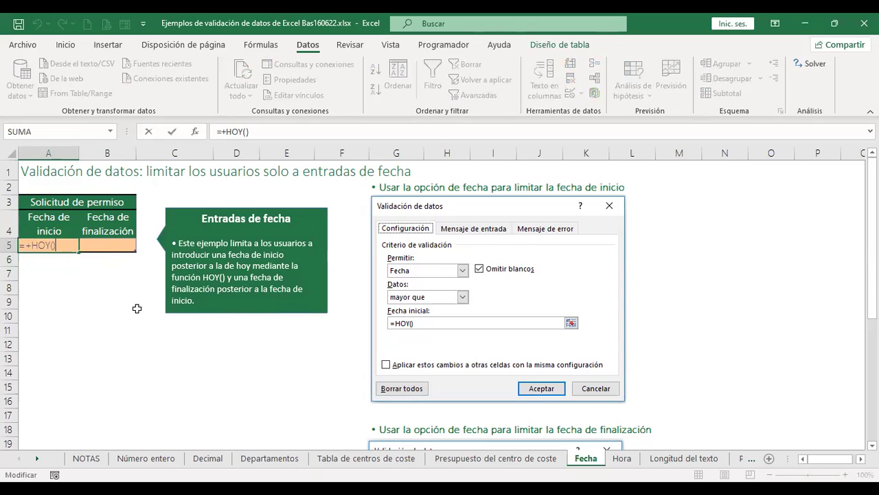
{"action": "key", "text": "Escape"}
{"action": "key", "text": "Delete"}
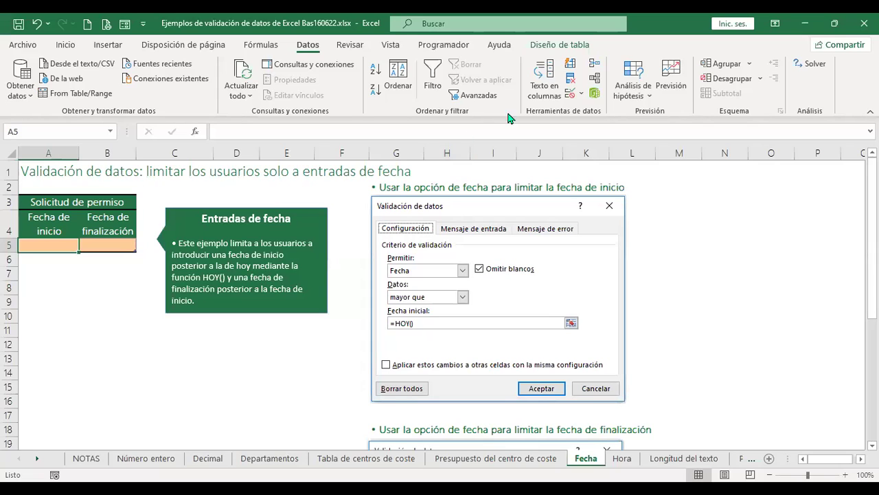
Give A5 a Fecha validation rule requiring a date igual a =hoy().
{"action": "left_click", "coordinate": [570, 92]}
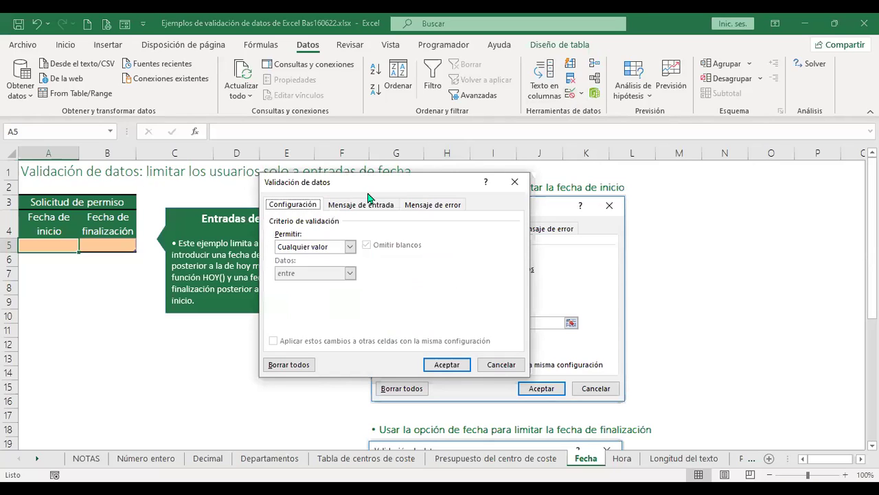
{"action": "left_click_drag", "start_coordinate": [374, 182], "coordinate": [265, 182]}
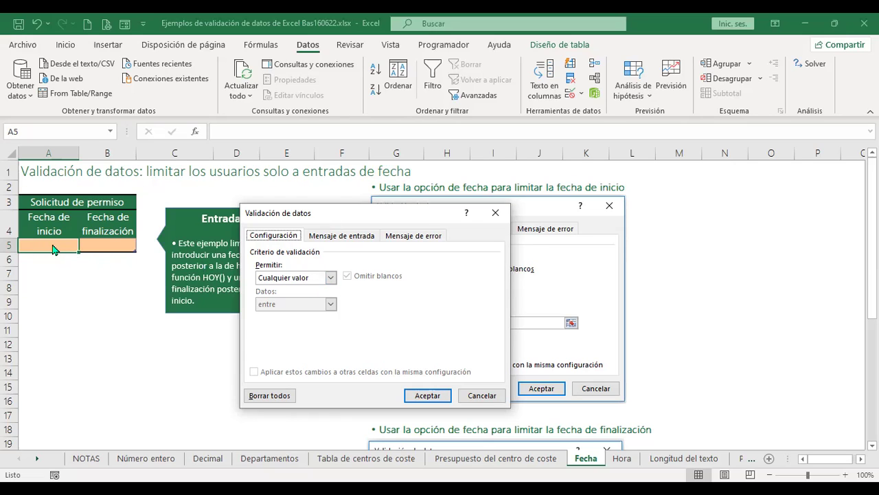
{"action": "left_click", "coordinate": [331, 277]}
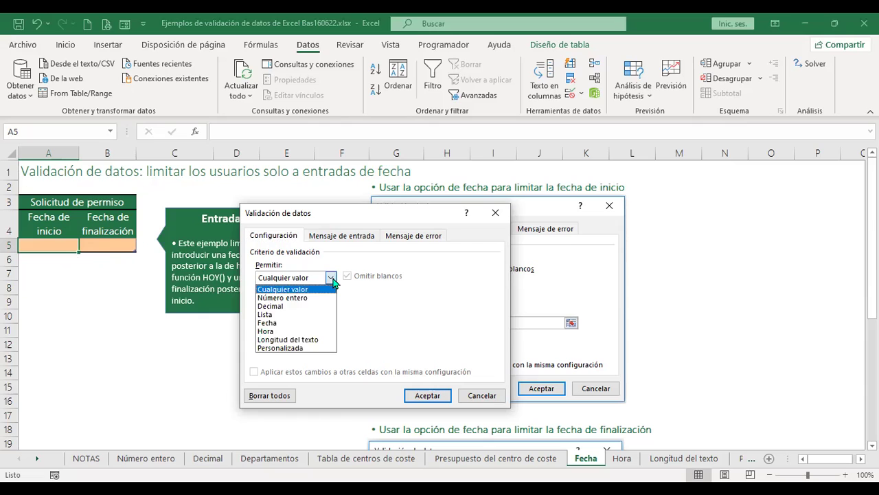
{"action": "left_click", "coordinate": [365, 214]}
{"action": "left_click_drag", "start_coordinate": [323, 213], "coordinate": [176, 172]}
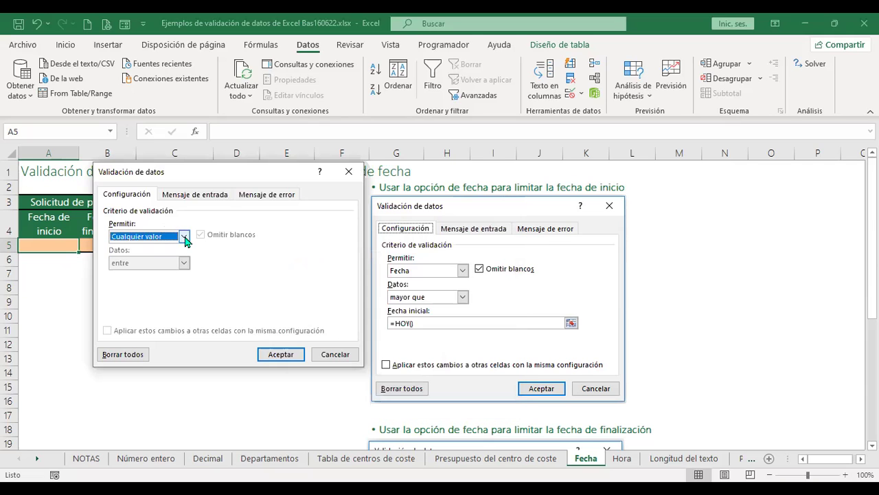
{"action": "left_click", "coordinate": [184, 236]}
{"action": "left_click", "coordinate": [143, 282]}
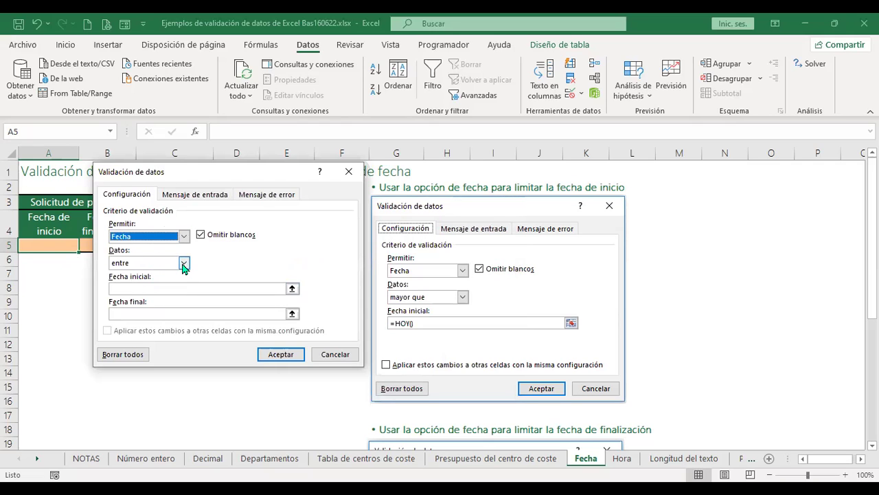
{"action": "left_click", "coordinate": [184, 262]}
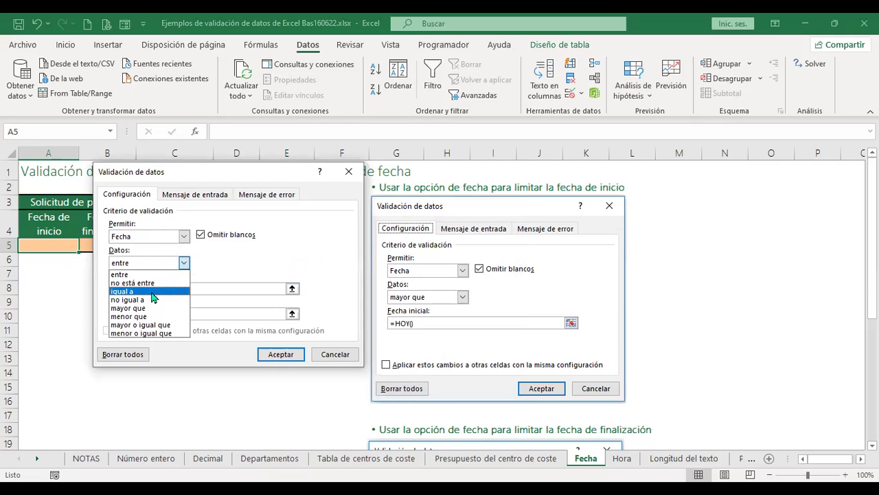
{"action": "left_click", "coordinate": [153, 291]}
{"action": "left_click", "coordinate": [152, 288]}
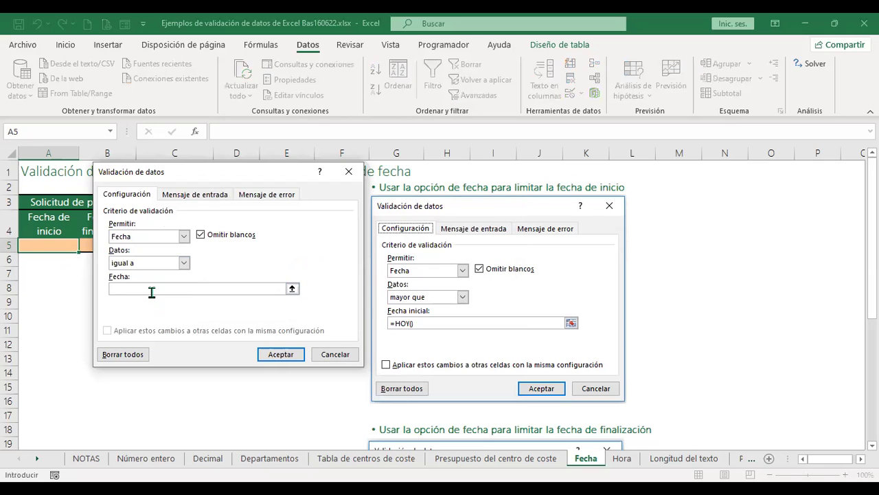
{"action": "type", "text": "=hoy()"}
{"action": "left_click", "coordinate": [296, 355]}
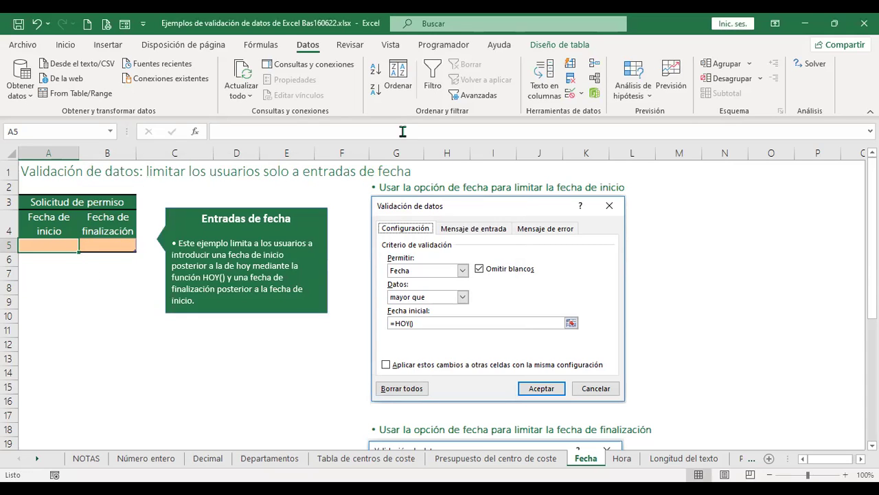
Test A5's today-only rule: 15/6/22 and 17/6/22 are rejected, 16/6/2022 is accepted.
{"action": "type", "text": "15/"}
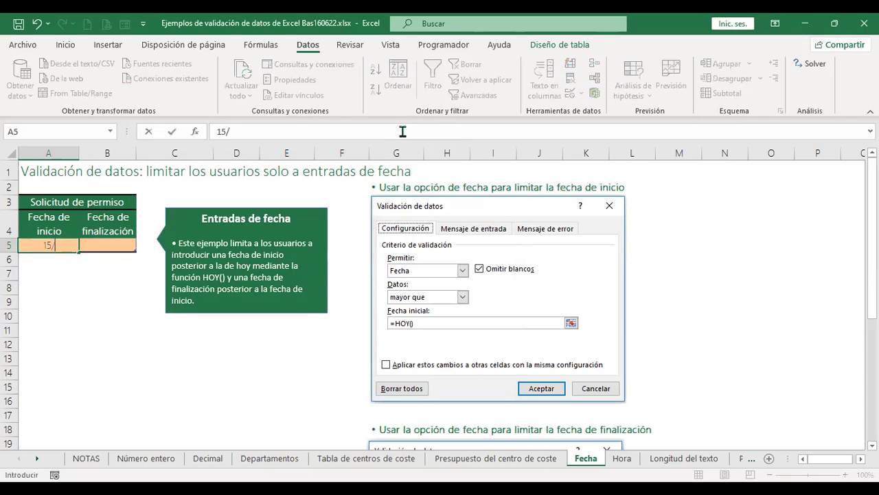
{"action": "type", "text": "6/22"}
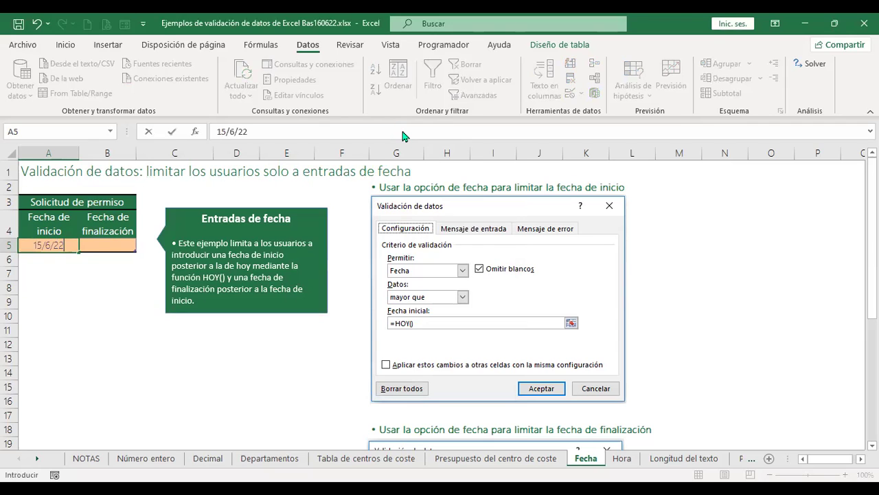
{"action": "key", "text": "Return"}
{"action": "key", "text": "Escape"}
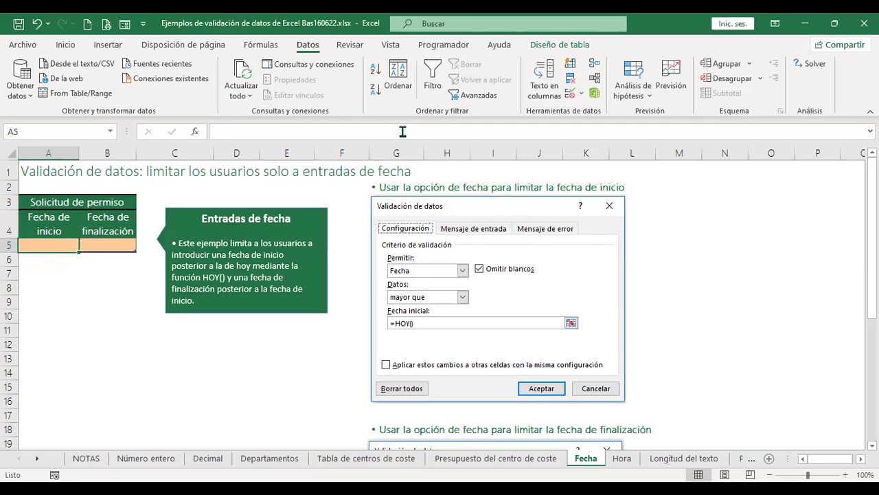
{"action": "type", "text": "16"}
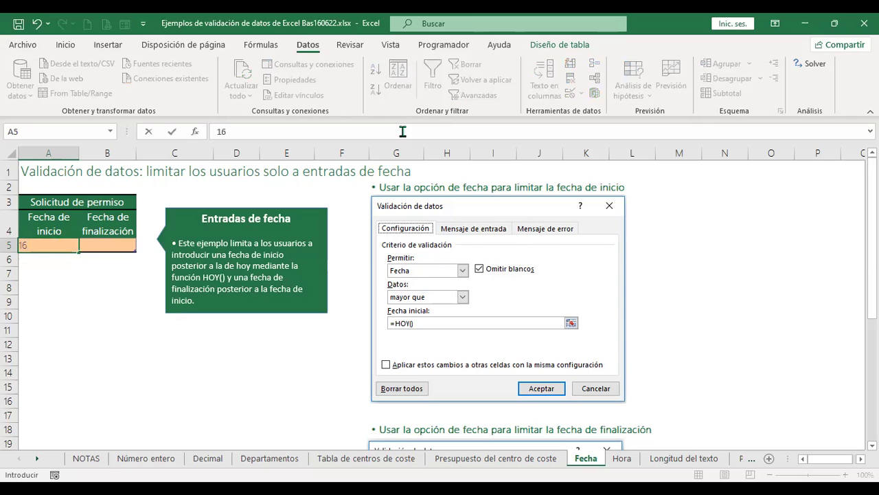
{"action": "type", "text": "/6/202"}
{"action": "key", "text": "Return"}
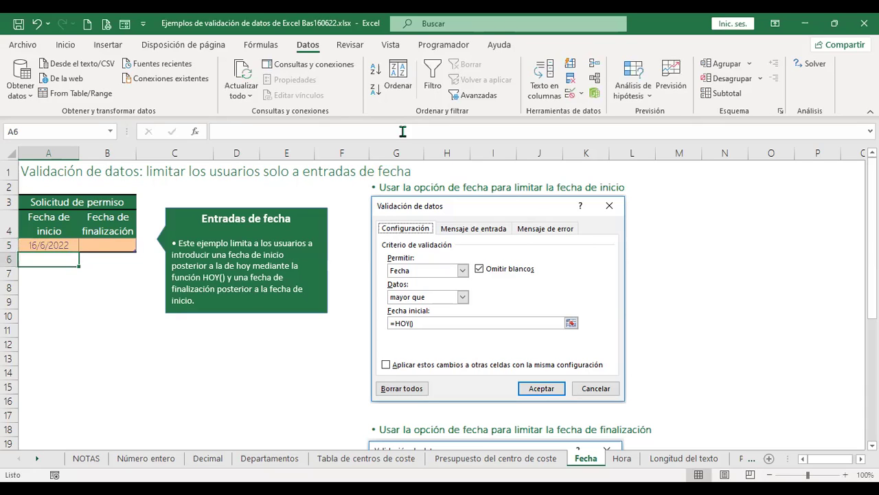
{"action": "key", "text": "Up"}
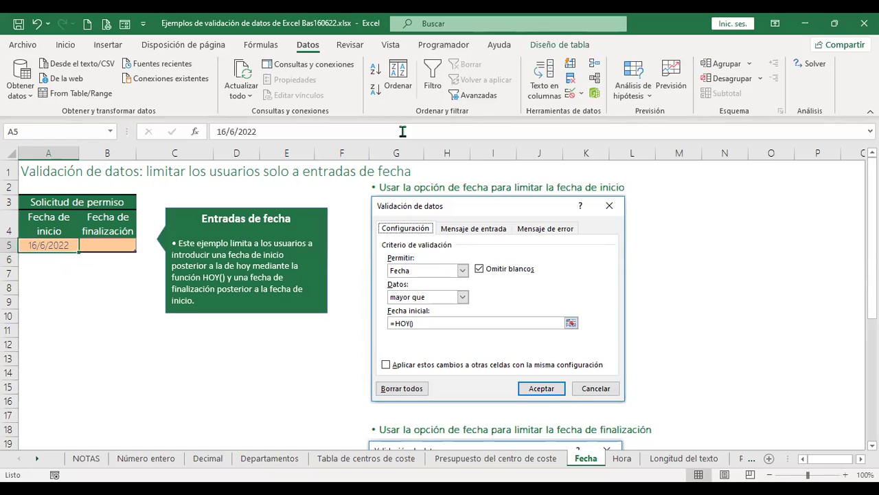
{"action": "type", "text": "17/"}
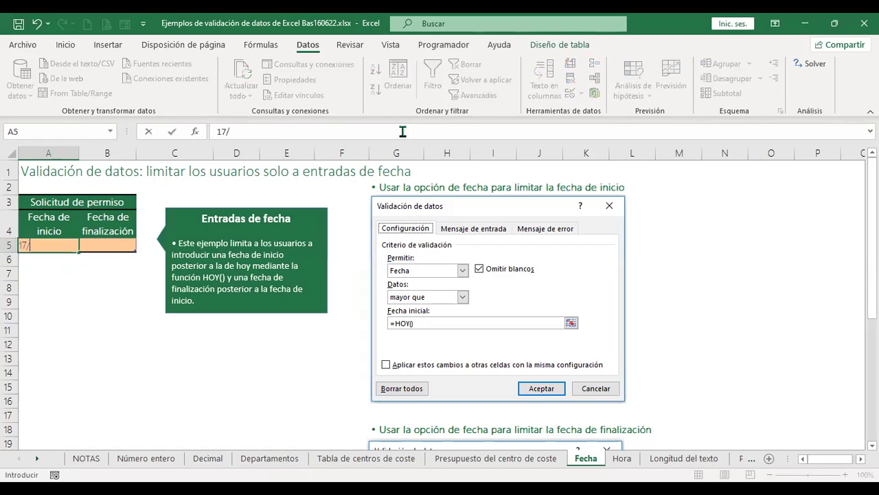
{"action": "type", "text": "6/22"}
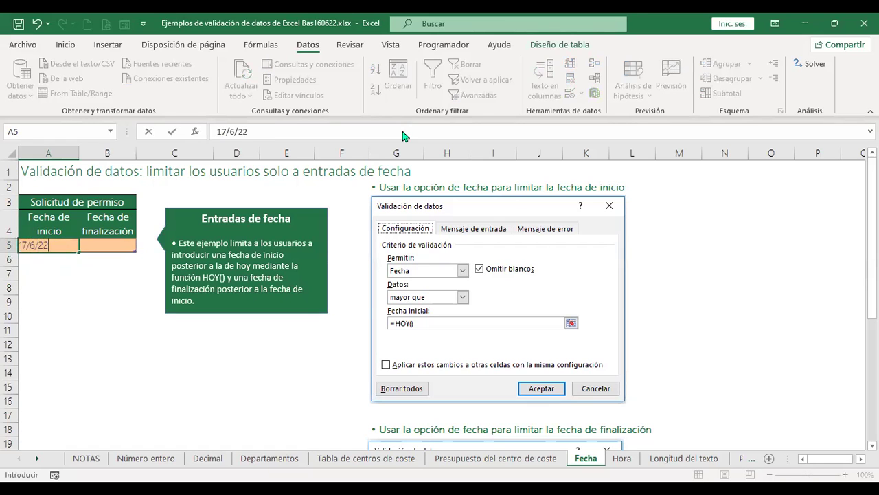
{"action": "key", "text": "Return"}
{"action": "key", "text": "Escape"}
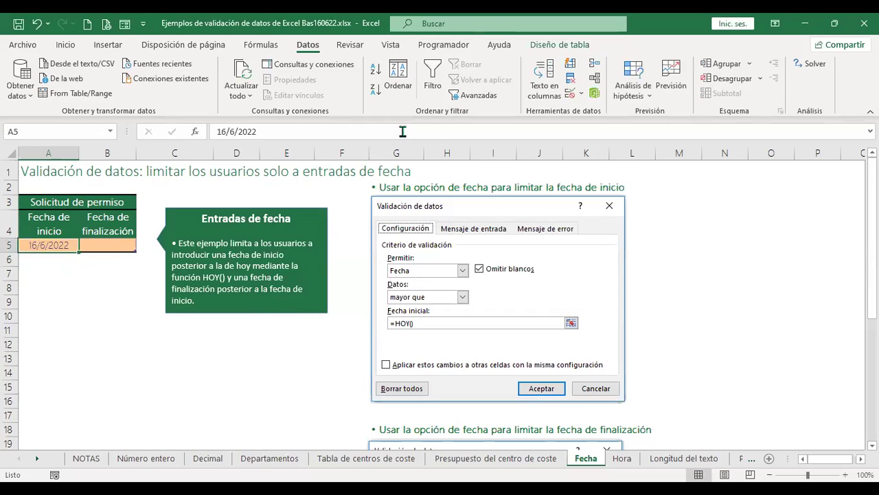
Remove all validation from A5 and replace its date with the =+HOY() formula.
{"action": "left_click", "coordinate": [568, 98]}
{"action": "left_click", "coordinate": [126, 357]}
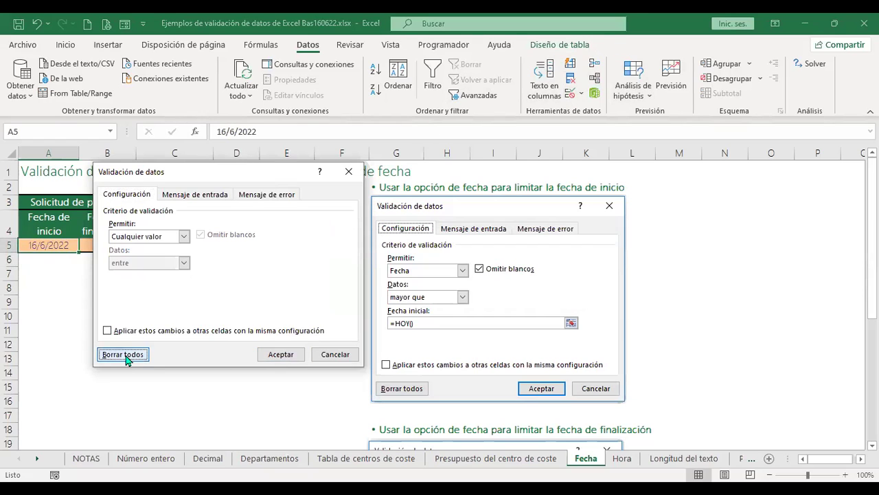
{"action": "left_click", "coordinate": [277, 354]}
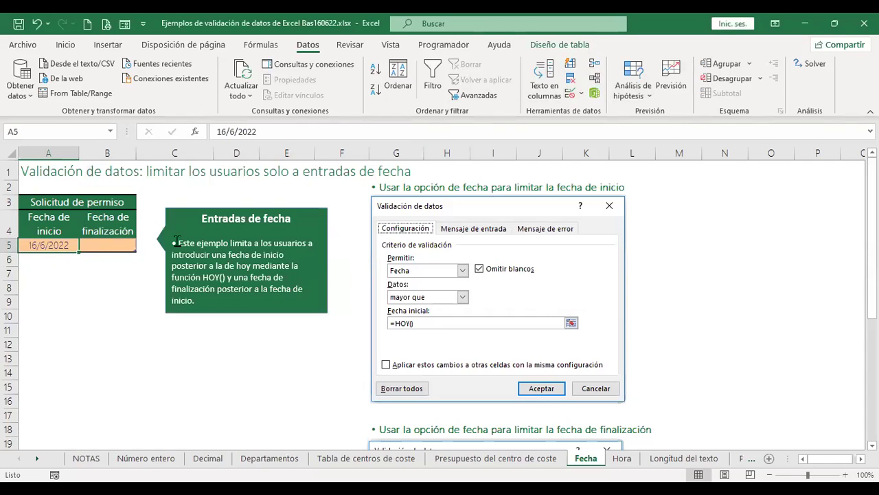
{"action": "key", "text": "Delete"}
{"action": "type", "text": "+hoy"}
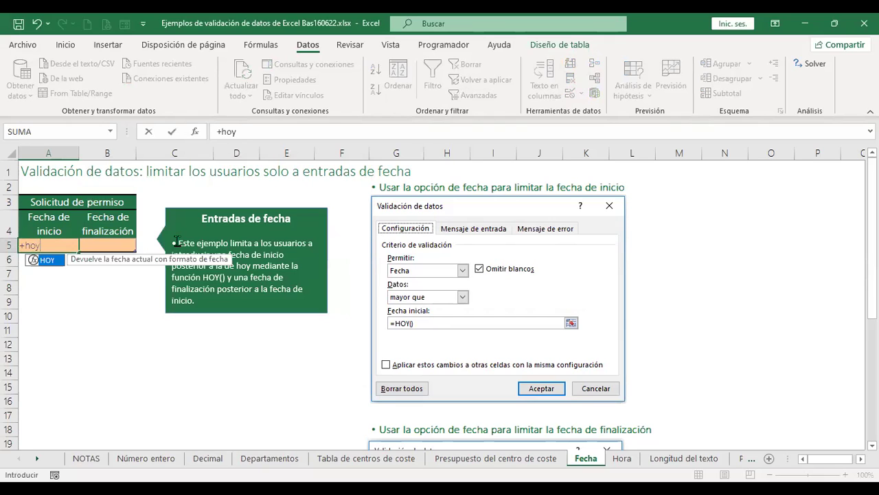
{"action": "type", "text": "()"}
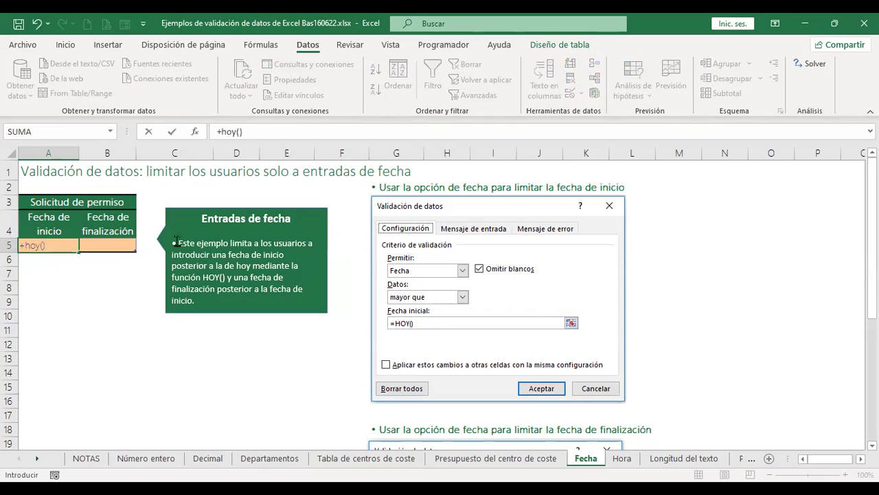
{"action": "key", "text": "Return"}
{"action": "key", "text": "Up"}
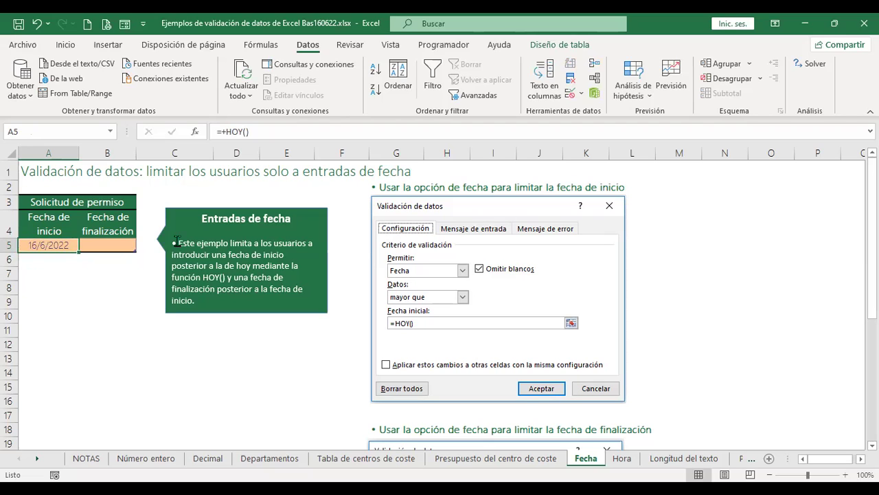
{"action": "left_click", "coordinate": [121, 244]}
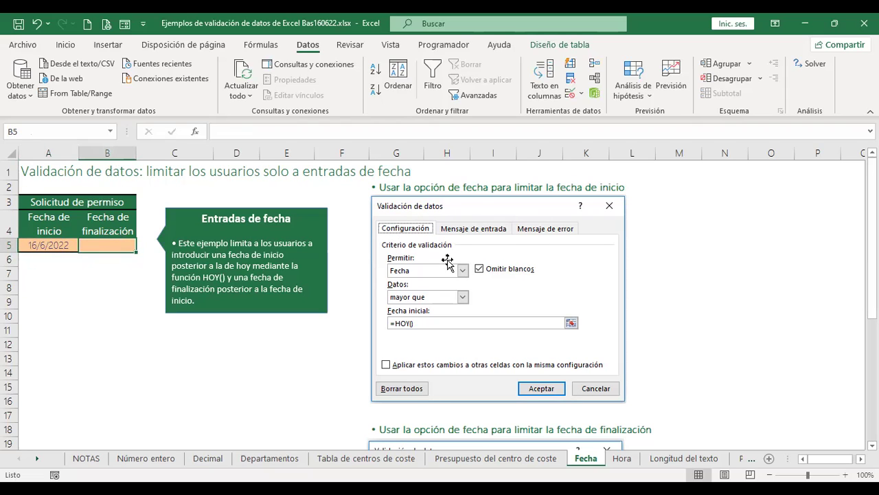
Allow only dates greater than =A5 in the end-date cell B5.
{"action": "left_click", "coordinate": [571, 94]}
{"action": "left_click", "coordinate": [184, 237]}
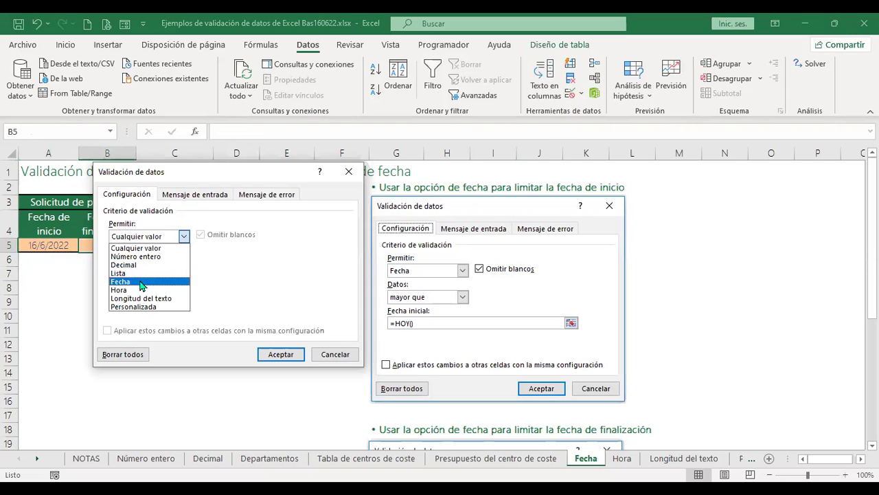
{"action": "left_click", "coordinate": [141, 282]}
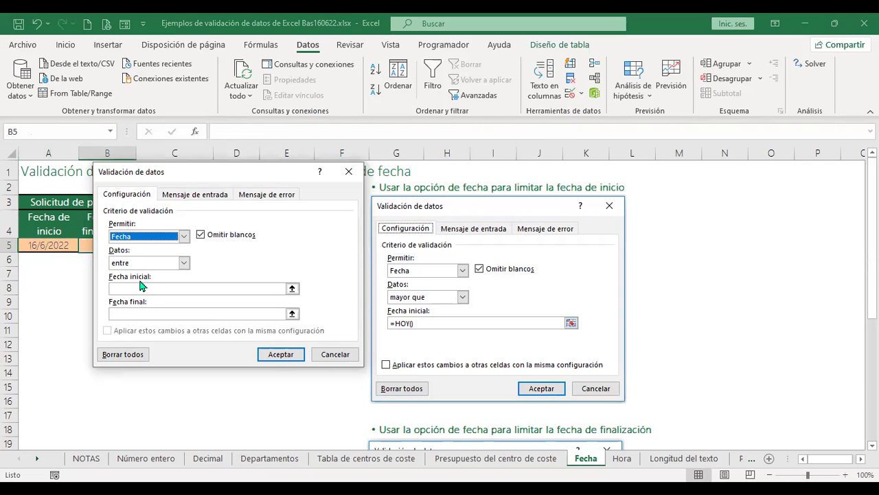
{"action": "left_click", "coordinate": [184, 264]}
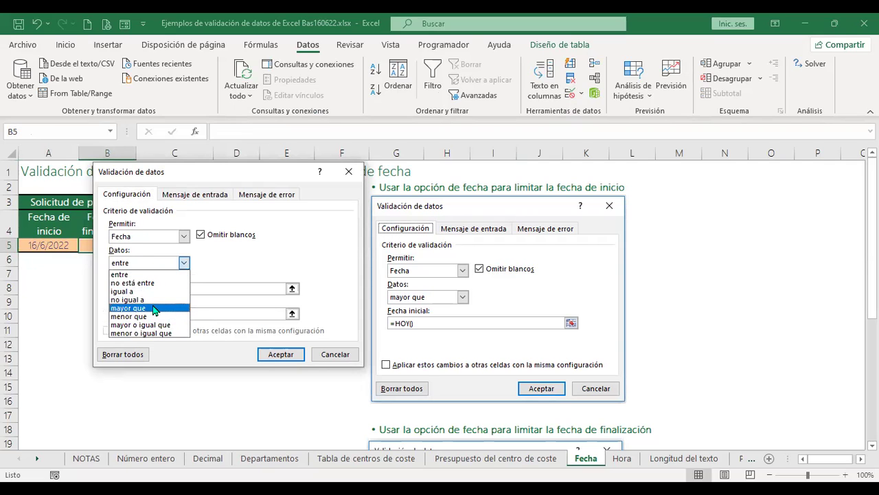
{"action": "left_click", "coordinate": [154, 310]}
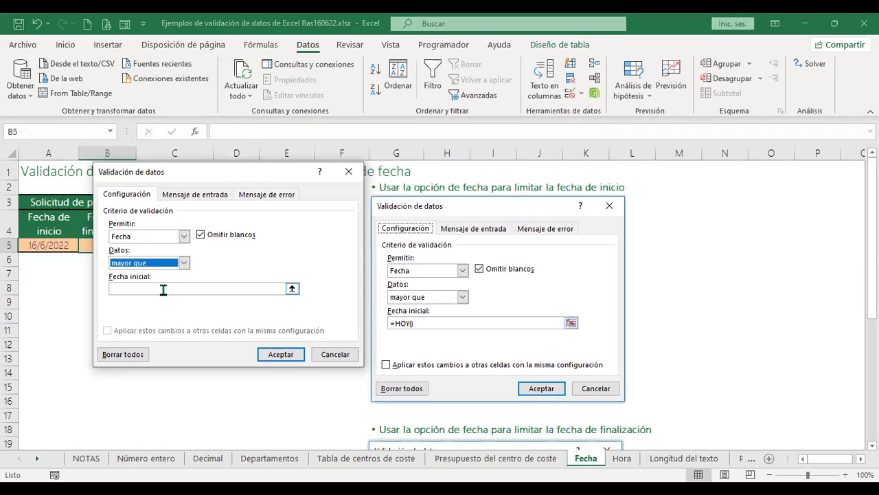
{"action": "left_click", "coordinate": [163, 289]}
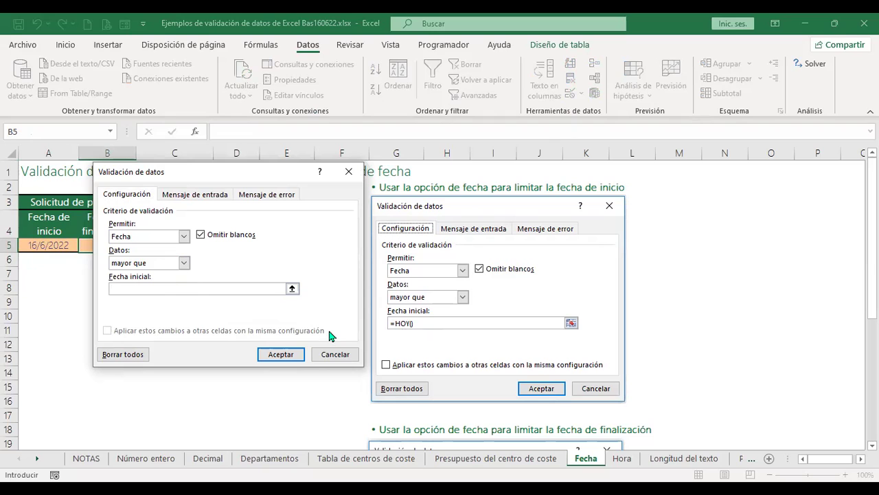
{"action": "left_click", "coordinate": [43, 245]}
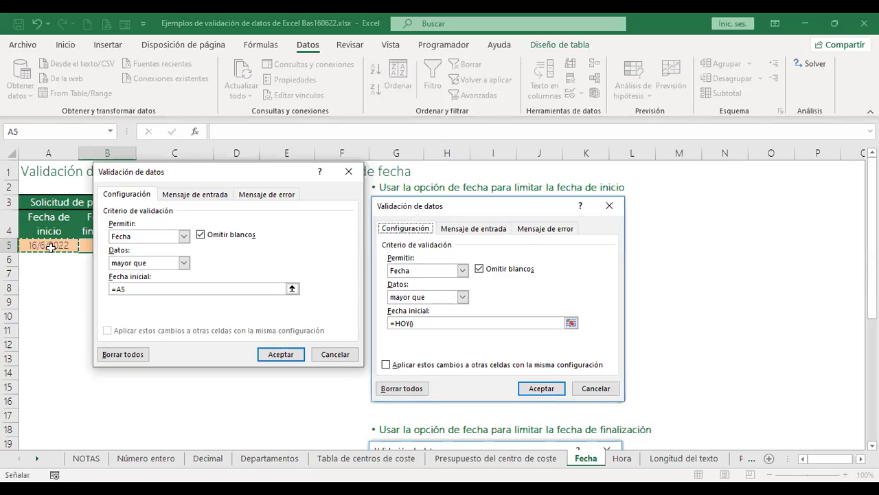
{"action": "left_click", "coordinate": [283, 354]}
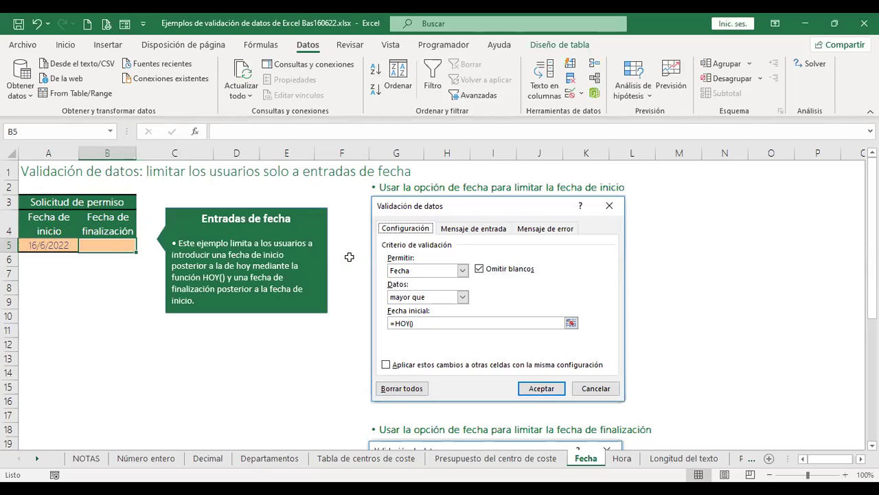
Test B5: the same-day 16/6/22 is rejected, then enter the end date 17/6/22.
{"action": "type", "text": "16/6/22"}
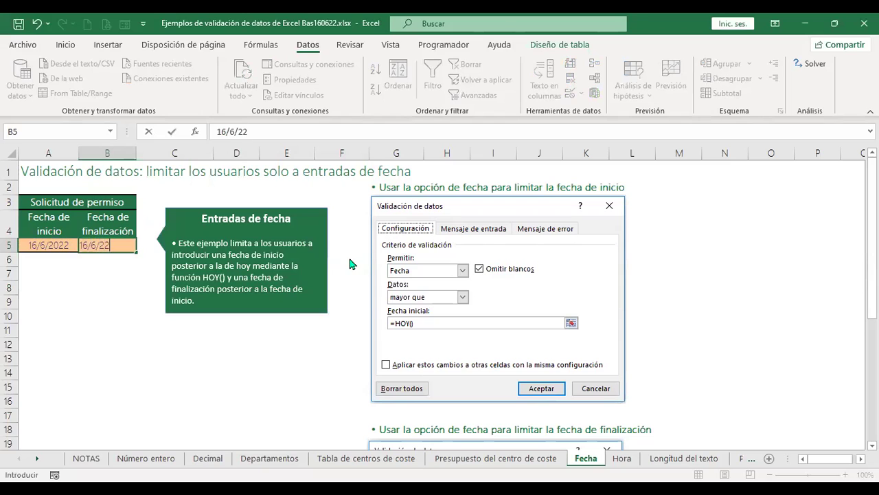
{"action": "key", "text": "Return"}
{"action": "key", "text": "Escape"}
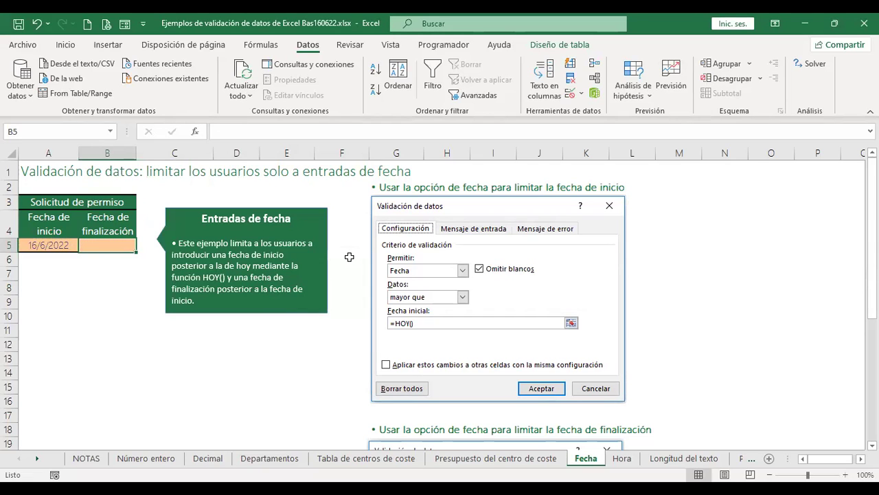
{"action": "type", "text": "17/6/22"}
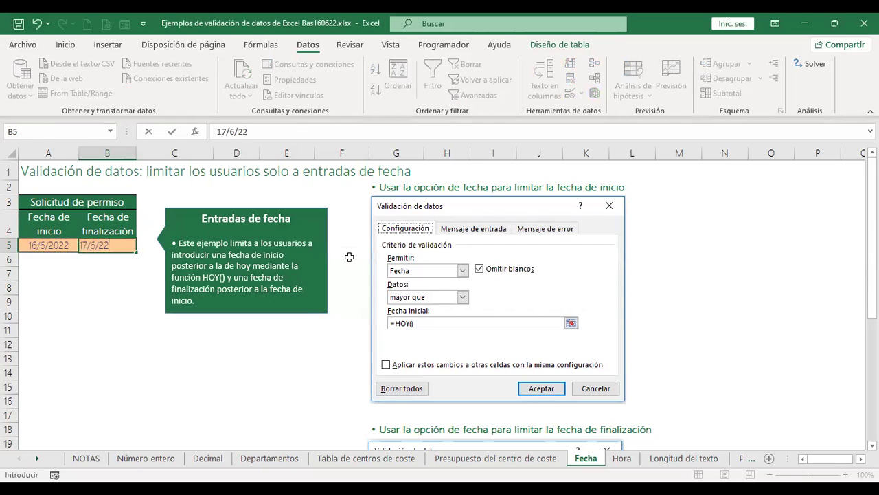
{"action": "key", "text": "Return"}
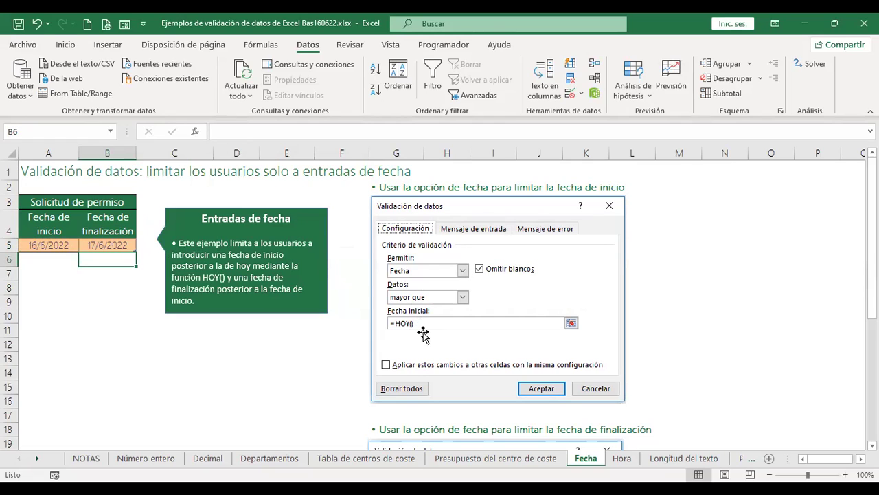
Review B5's date validation rule and close it without changes.
{"action": "left_click", "coordinate": [121, 243]}
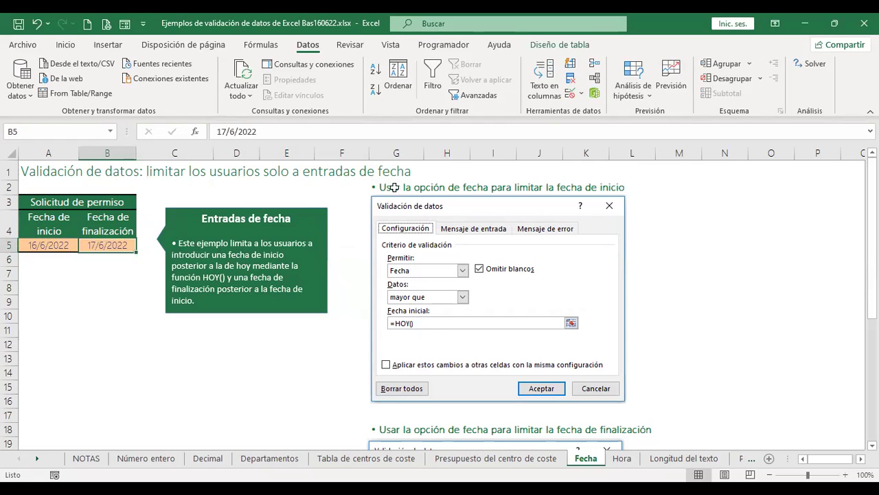
{"action": "left_click", "coordinate": [571, 96]}
{"action": "left_click", "coordinate": [45, 241]}
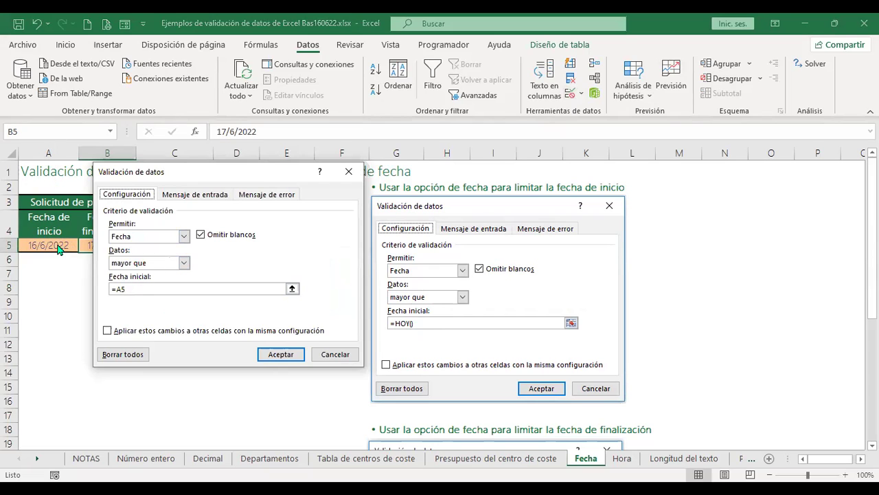
{"action": "left_click", "coordinate": [337, 354]}
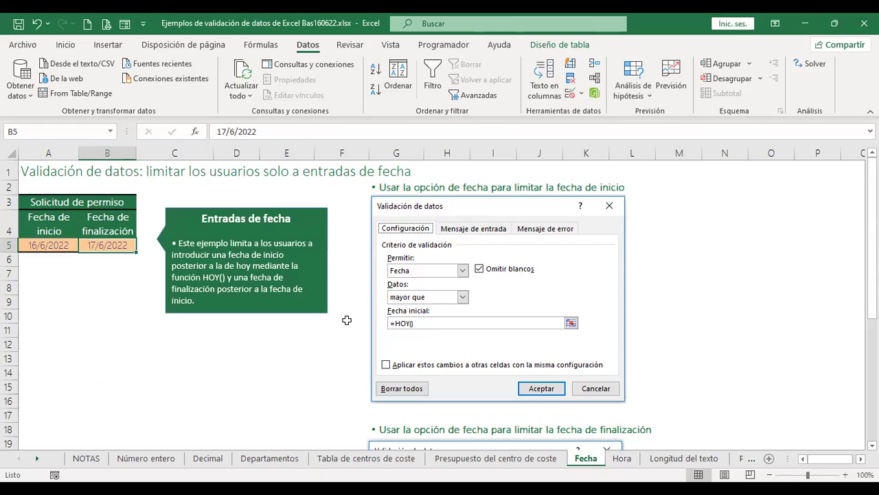
Switch to the Hora sheet.
{"action": "scroll", "coordinate": [665, 320], "scroll_direction": "down", "scroll_amount": 6}
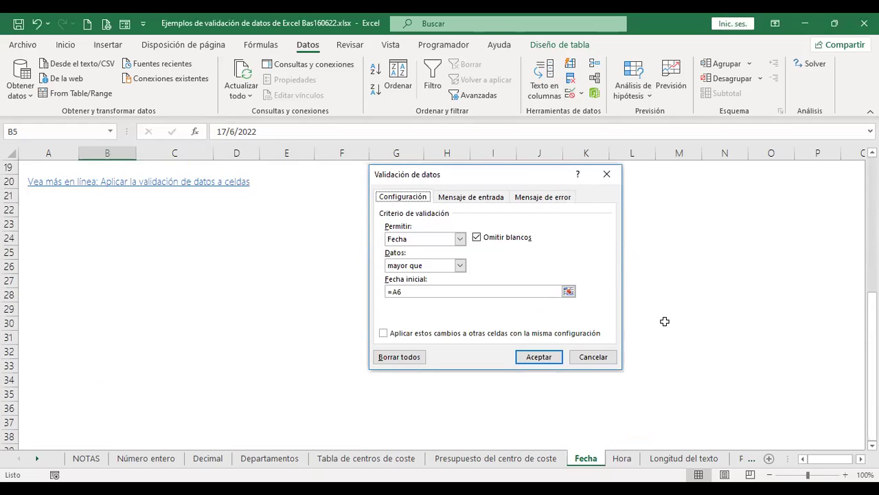
{"action": "scroll", "coordinate": [665, 321], "scroll_direction": "up", "scroll_amount": 1}
{"action": "scroll", "coordinate": [666, 321], "scroll_direction": "up", "scroll_amount": 5}
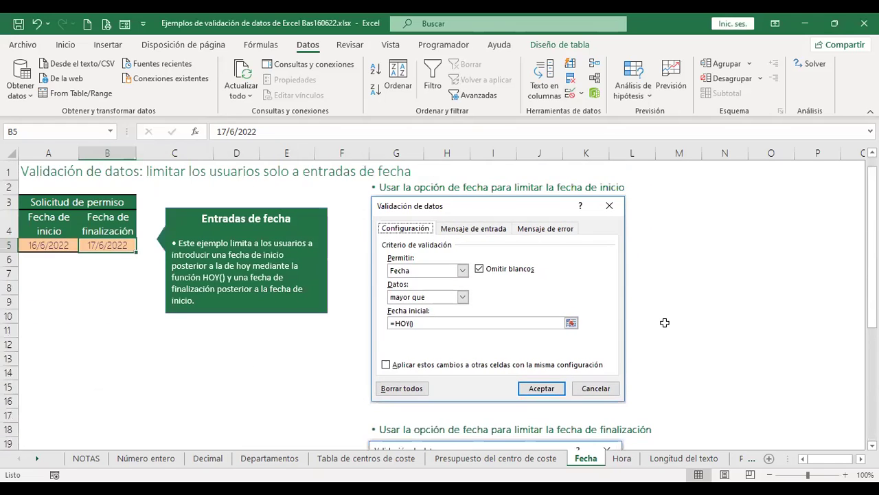
{"action": "scroll", "coordinate": [22, 247], "scroll_direction": "down", "scroll_amount": 2}
{"action": "scroll", "coordinate": [333, 270], "scroll_direction": "down", "scroll_amount": 4}
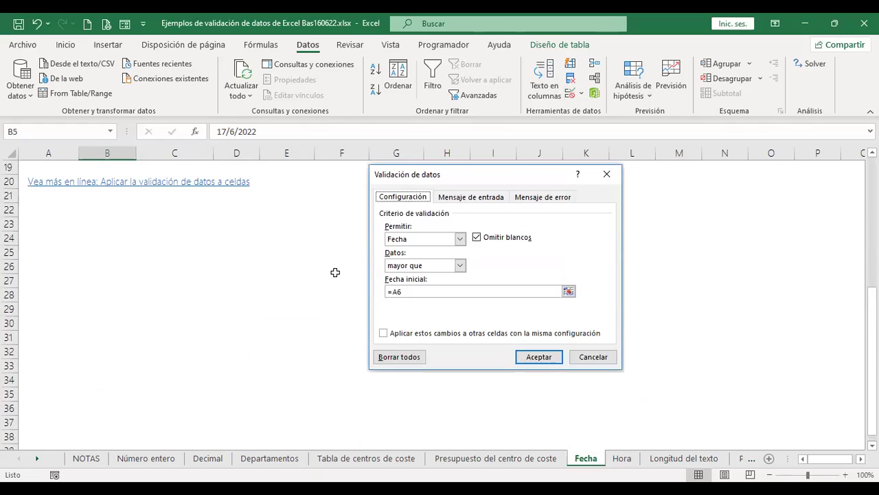
{"action": "scroll", "coordinate": [334, 270], "scroll_direction": "up", "scroll_amount": 6}
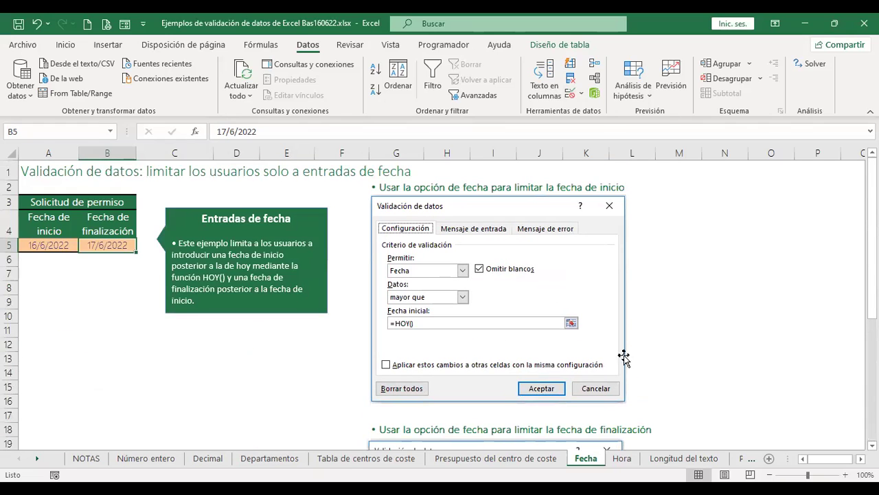
{"action": "left_click", "coordinate": [622, 460]}
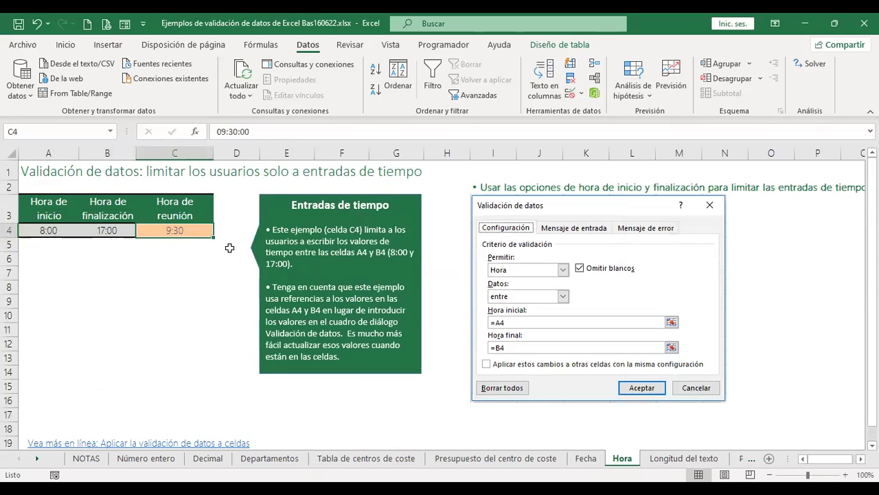
Clear the 9:30 meeting time from C4 and inspect the start and end times in A4 and B4.
{"action": "key", "text": "Delete"}
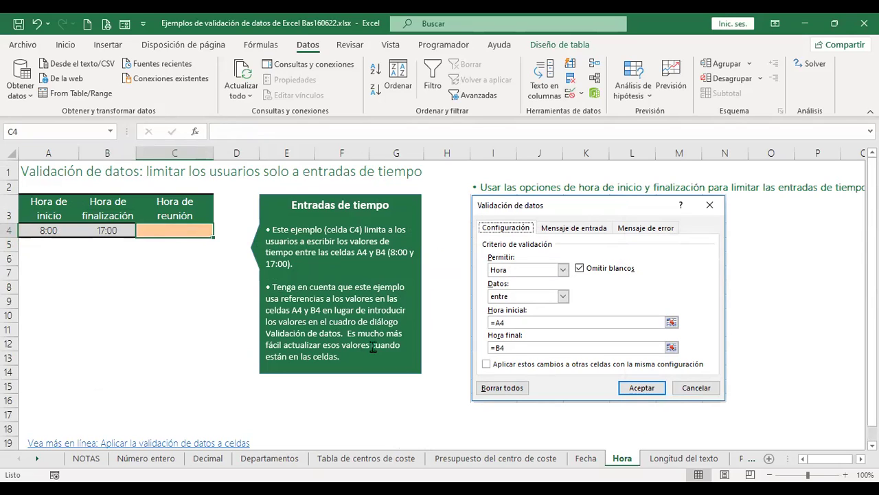
{"action": "left_click", "coordinate": [46, 232]}
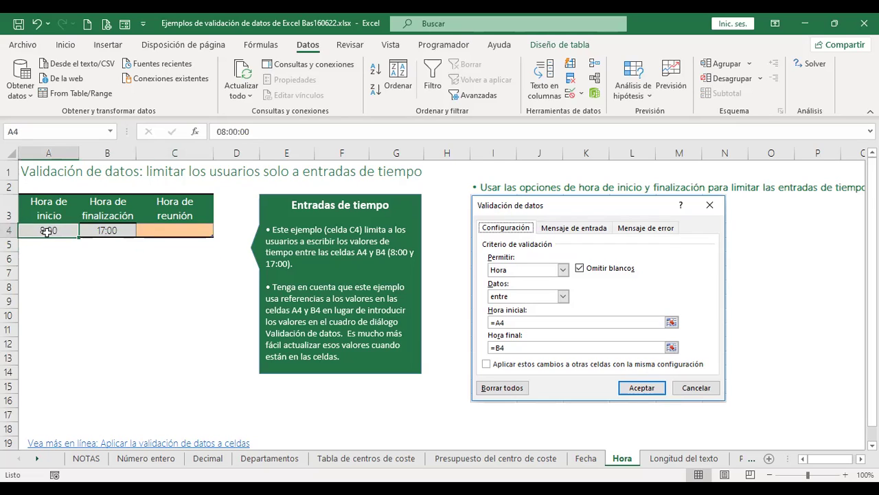
{"action": "left_click", "coordinate": [112, 228]}
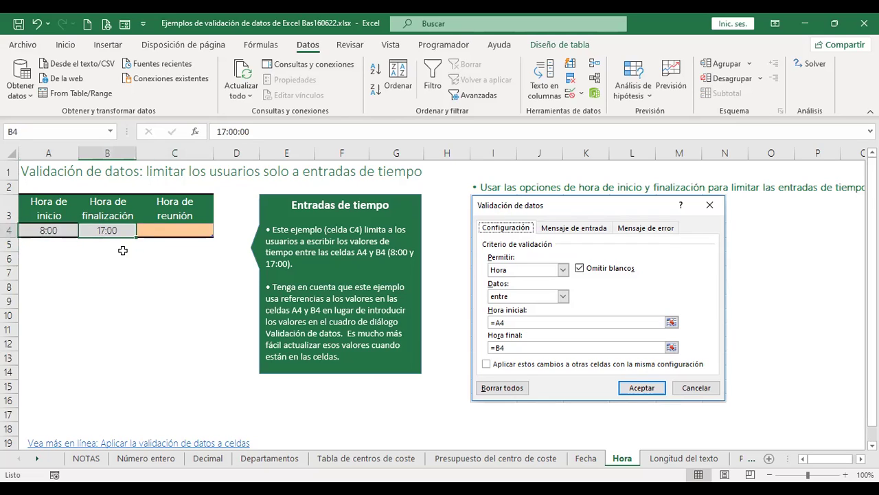
{"action": "left_click", "coordinate": [43, 231]}
{"action": "left_click", "coordinate": [124, 232]}
Point out the start and end times in A4 and B4, then reselect meeting-time cell C4.
{"action": "key", "text": "Tab"}
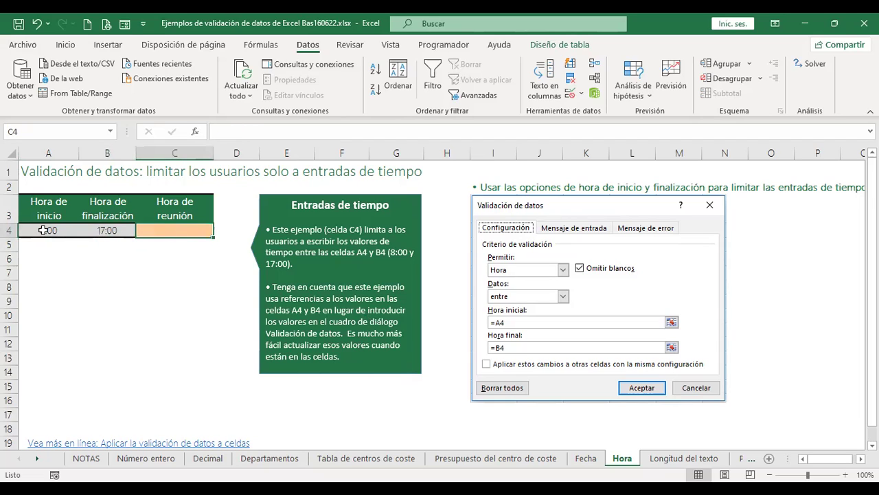
{"action": "left_click", "coordinate": [43, 230]}
{"action": "left_click", "coordinate": [104, 229]}
{"action": "left_click", "coordinate": [48, 228]}
{"action": "left_click", "coordinate": [114, 232]}
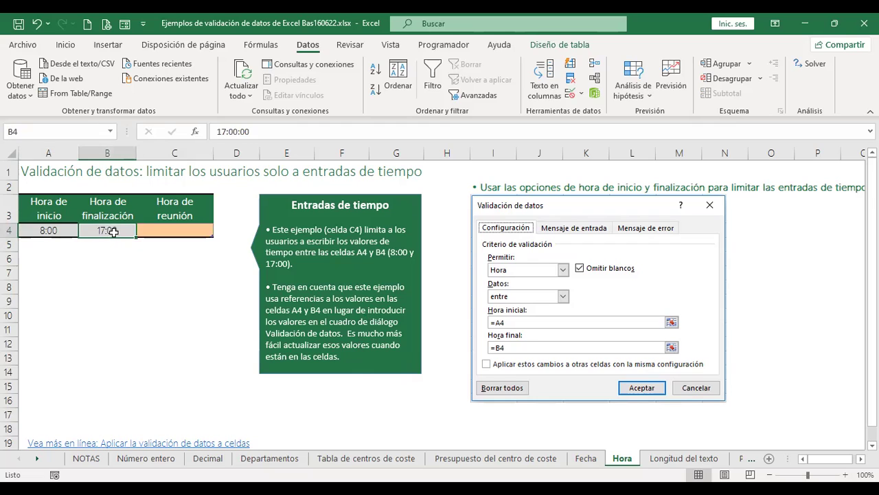
{"action": "left_click", "coordinate": [59, 229]}
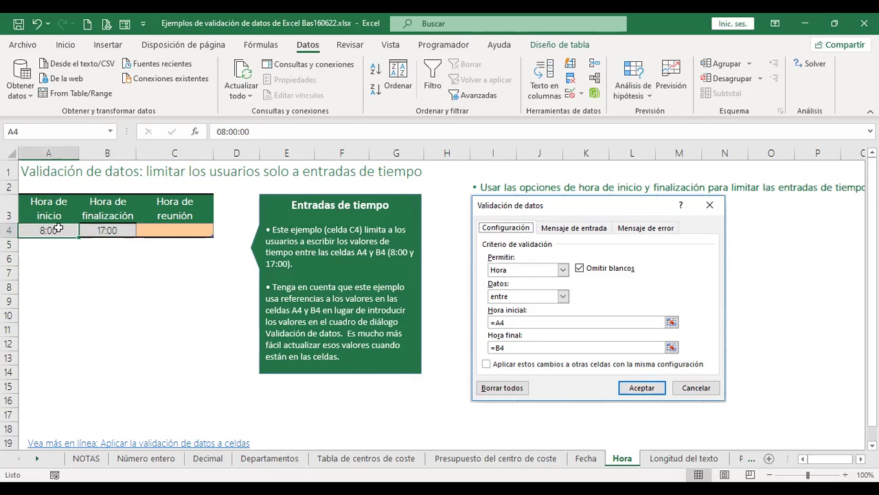
{"action": "key", "text": "ctrl+a"}
{"action": "left_click", "coordinate": [172, 273]}
{"action": "left_click", "coordinate": [179, 227]}
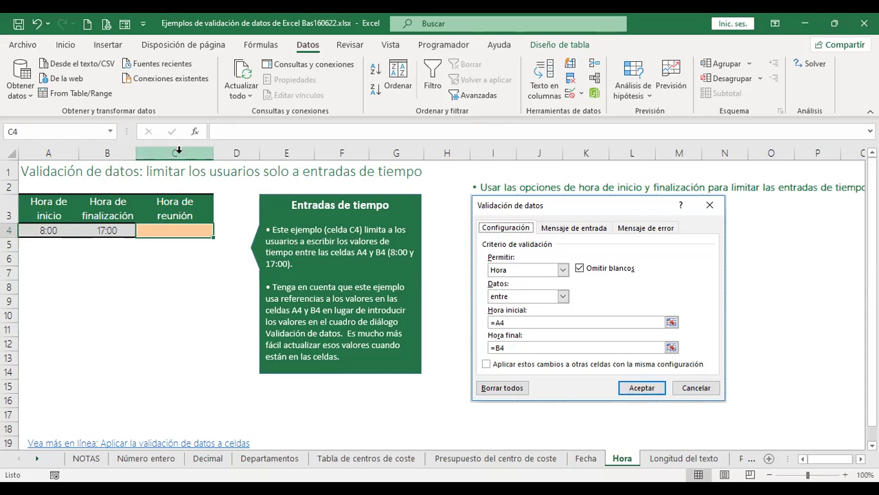
Allow only times between the start time =A4 and end time =B4 in C4.
{"action": "left_click", "coordinate": [569, 92]}
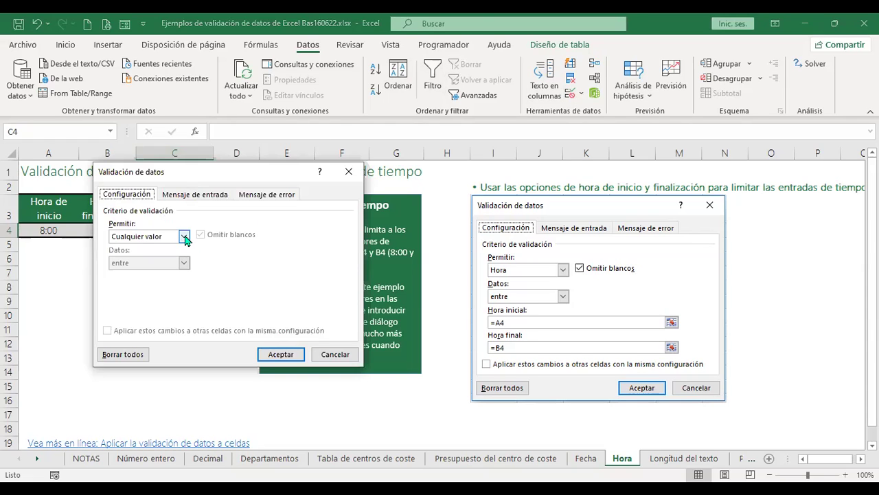
{"action": "left_click", "coordinate": [184, 236]}
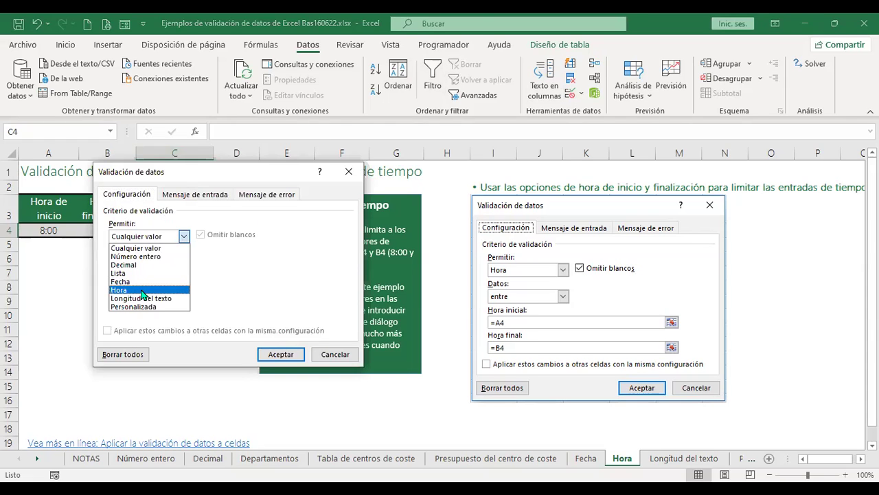
{"action": "left_click", "coordinate": [141, 290]}
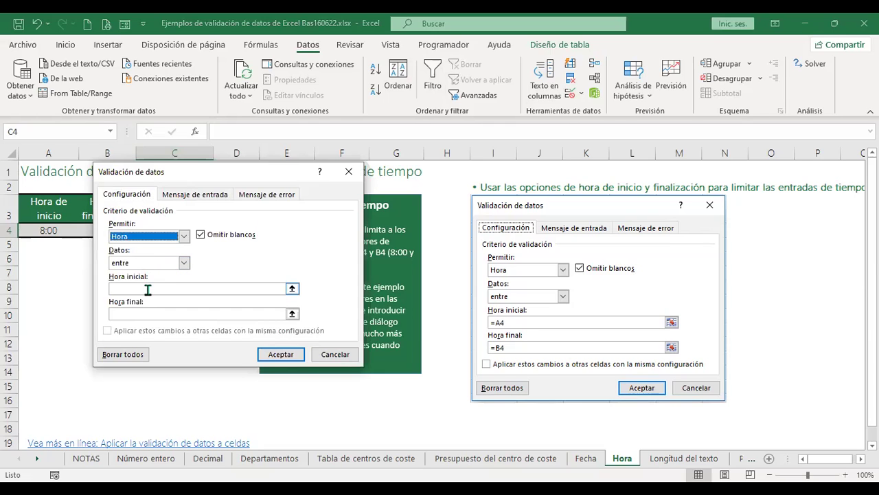
{"action": "left_click", "coordinate": [147, 289]}
{"action": "left_click_drag", "start_coordinate": [165, 170], "coordinate": [278, 141]}
{"action": "left_click", "coordinate": [42, 232]}
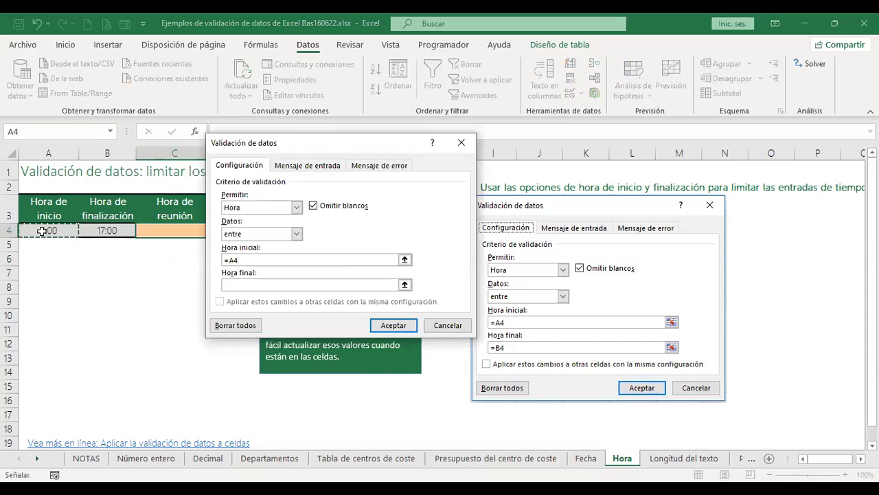
{"action": "left_click", "coordinate": [260, 285]}
{"action": "left_click", "coordinate": [259, 284]}
{"action": "left_click", "coordinate": [116, 231]}
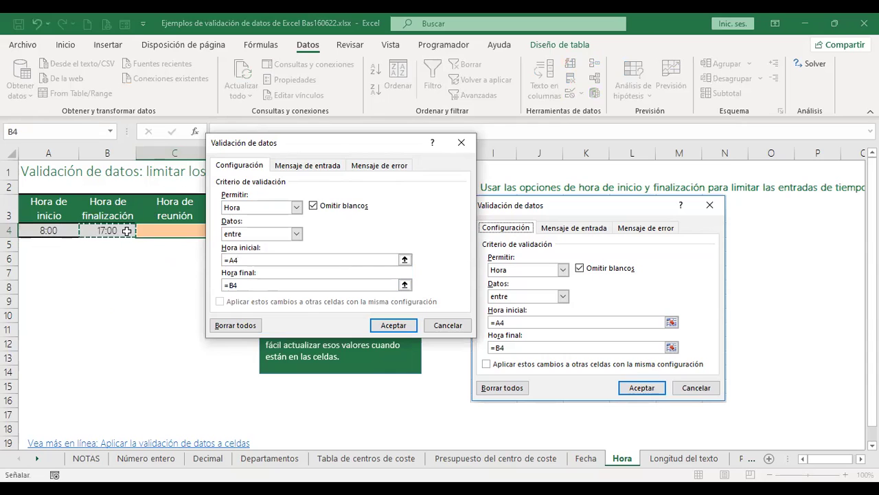
{"action": "left_click", "coordinate": [397, 327]}
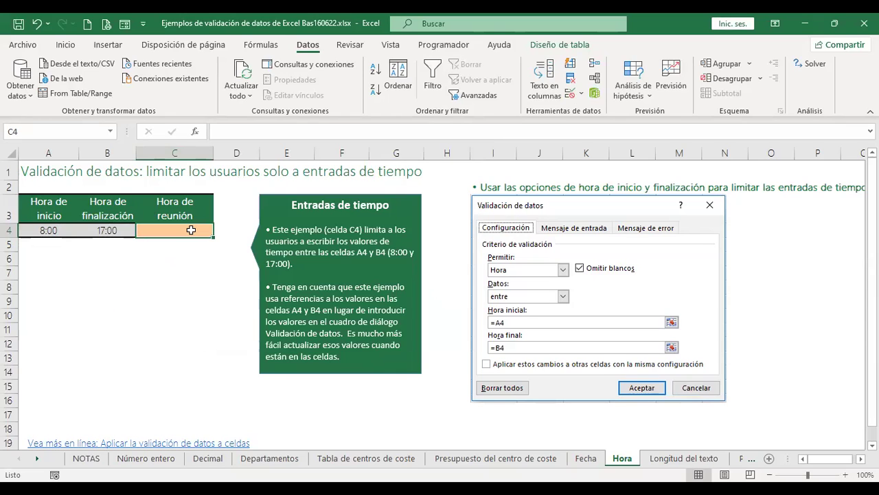
Confirm 18:00 is rejected in C4, enter 15:00, and go to the Longitud del texto sheet.
{"action": "type", "text": "18:00"}
{"action": "key", "text": "Return"}
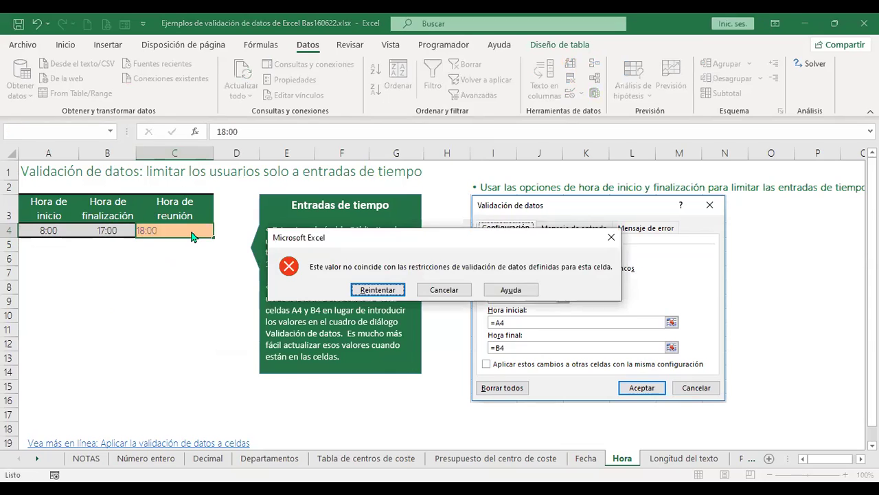
{"action": "key", "text": "Escape"}
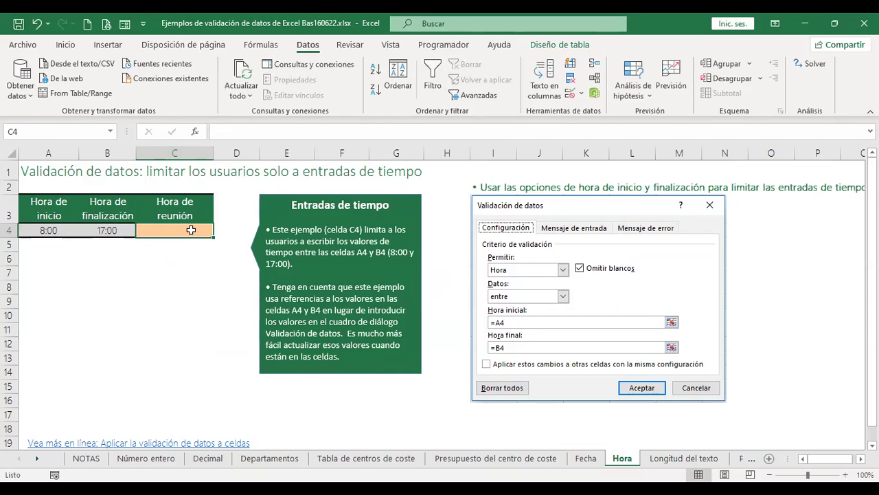
{"action": "type", "text": "15:00"}
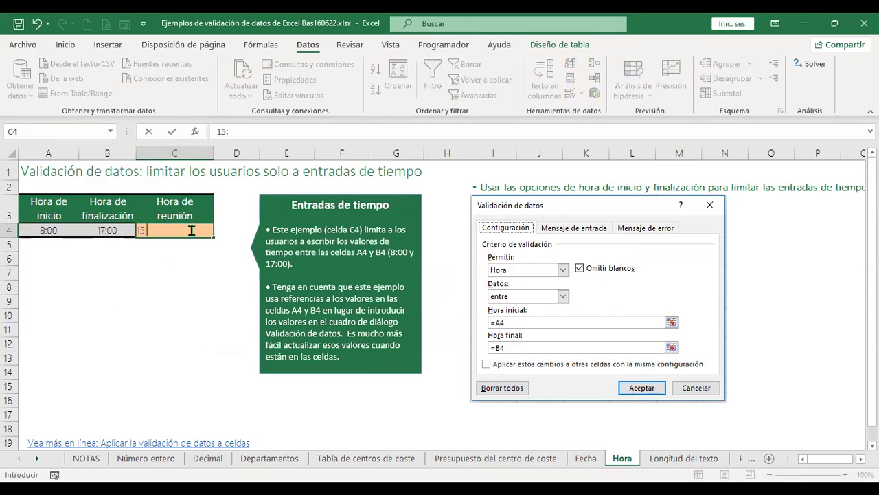
{"action": "key", "text": "Return"}
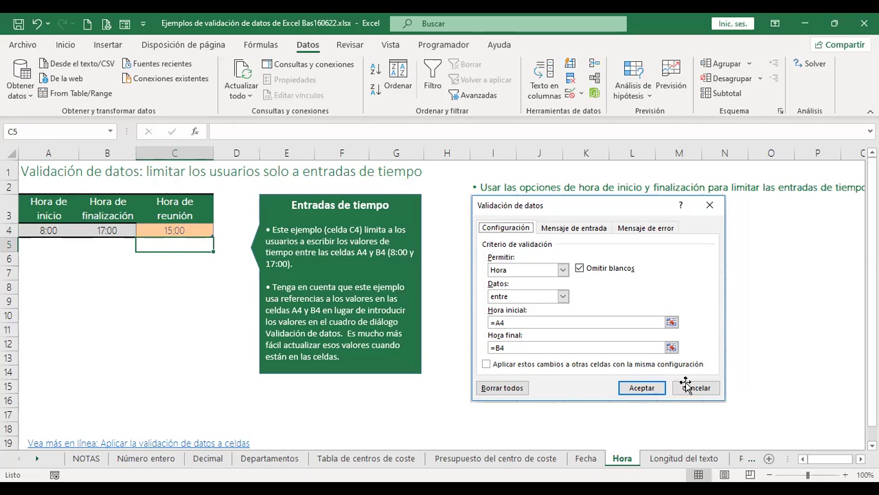
{"action": "left_click", "coordinate": [673, 459]}
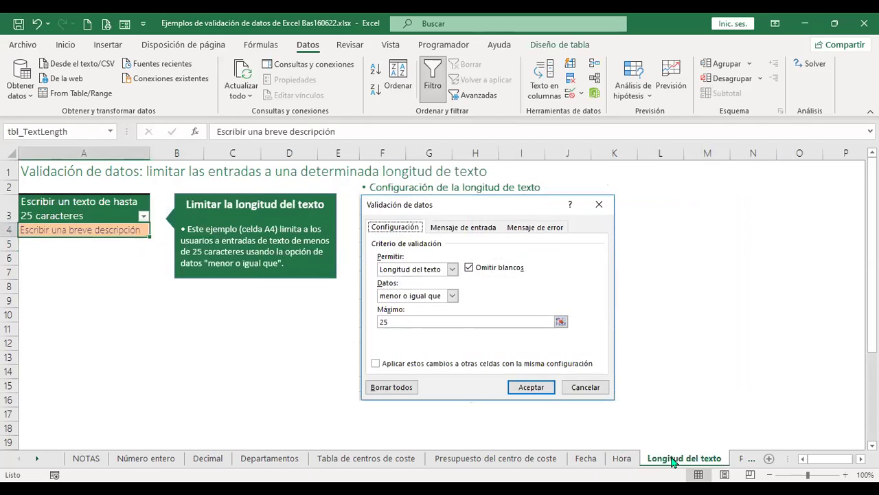
On the Longitud del texto sheet, select A4 and open its data validation settings.
{"action": "left_click", "coordinate": [330, 326]}
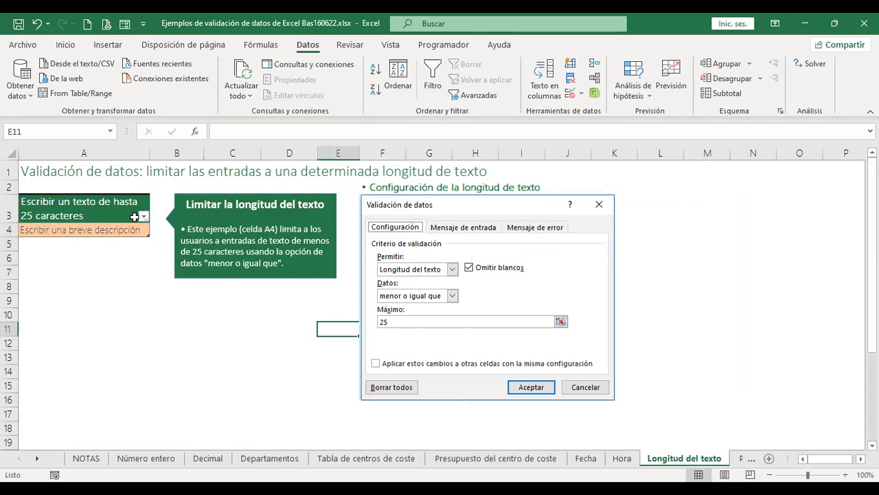
{"action": "left_click", "coordinate": [92, 230]}
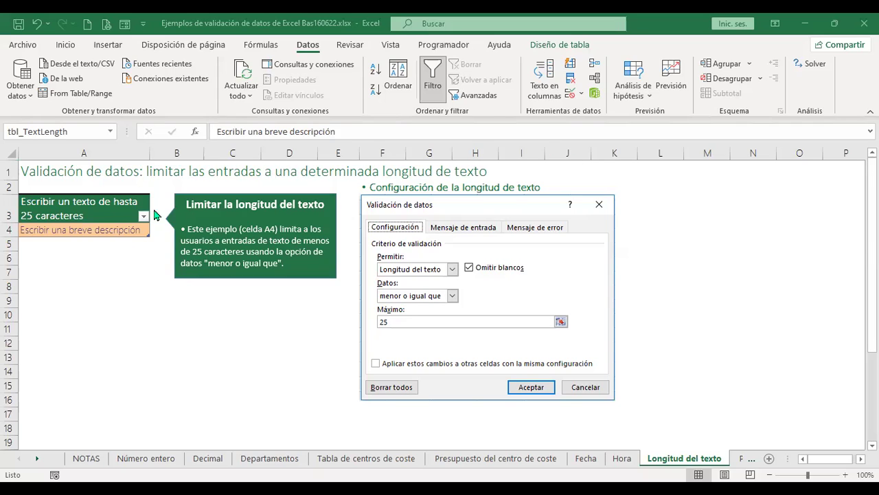
{"action": "left_click", "coordinate": [96, 231]}
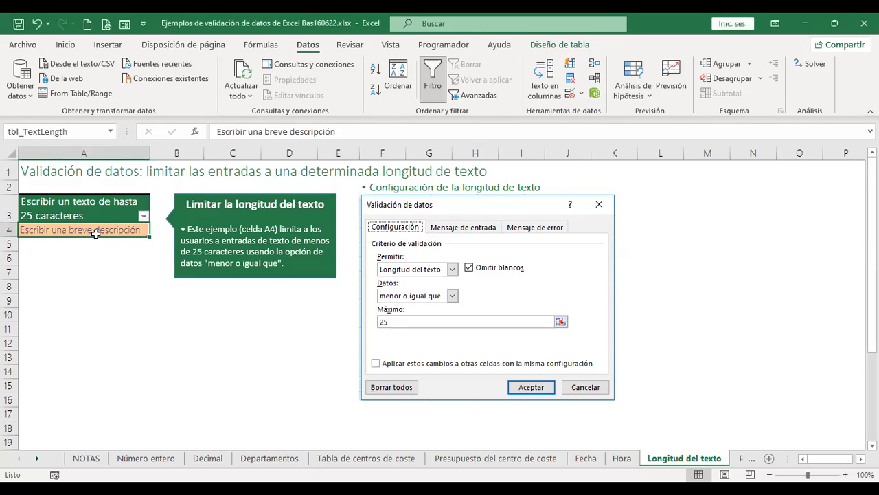
{"action": "left_click", "coordinate": [568, 98]}
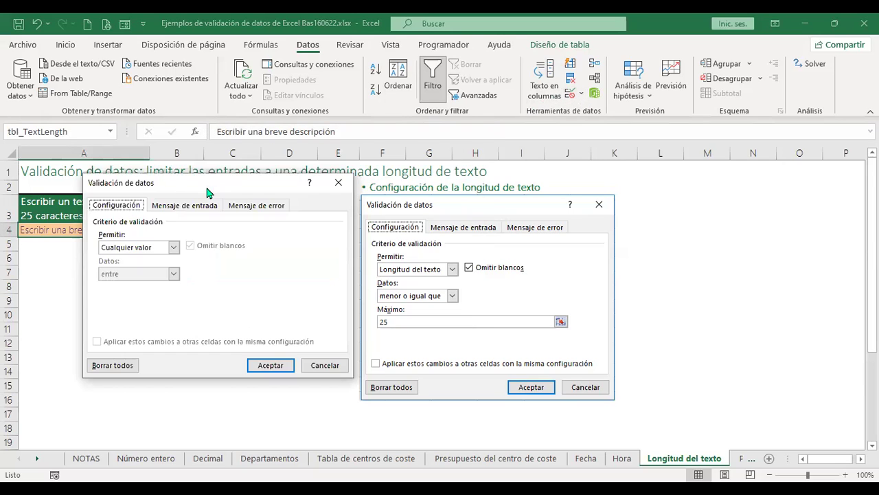
Restrict A4 to text length less than or equal to 25 characters.
{"action": "left_click", "coordinate": [175, 250]}
{"action": "left_click", "coordinate": [151, 310]}
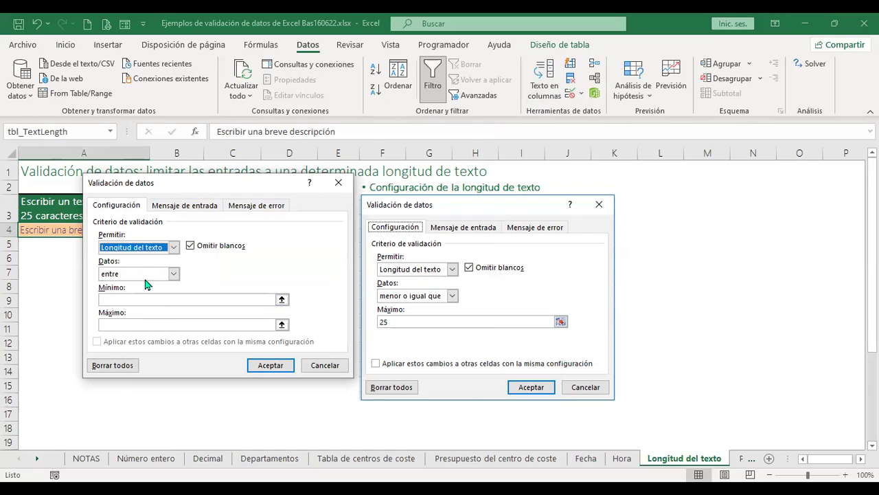
{"action": "left_click", "coordinate": [172, 274]}
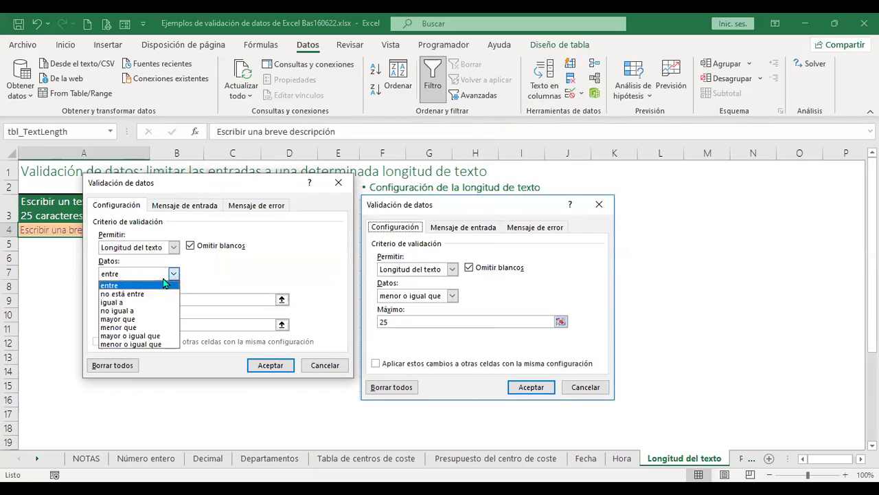
{"action": "left_click", "coordinate": [155, 344]}
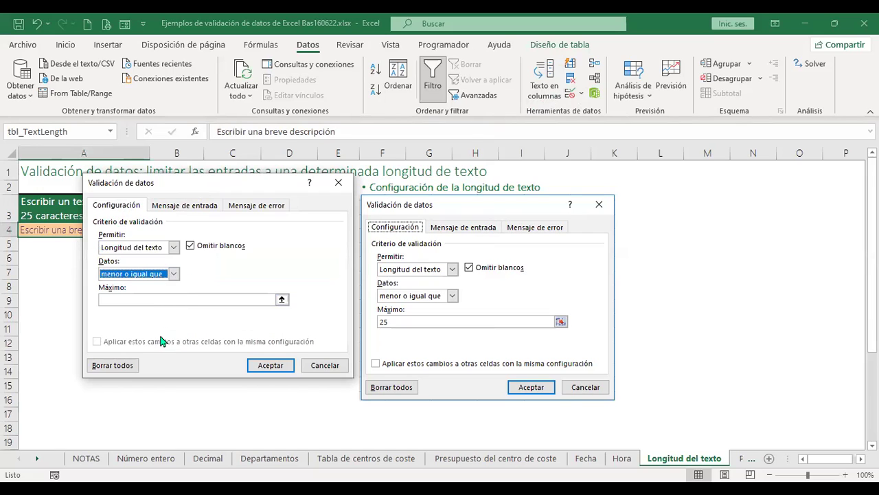
{"action": "left_click", "coordinate": [148, 298]}
{"action": "type", "text": "25"}
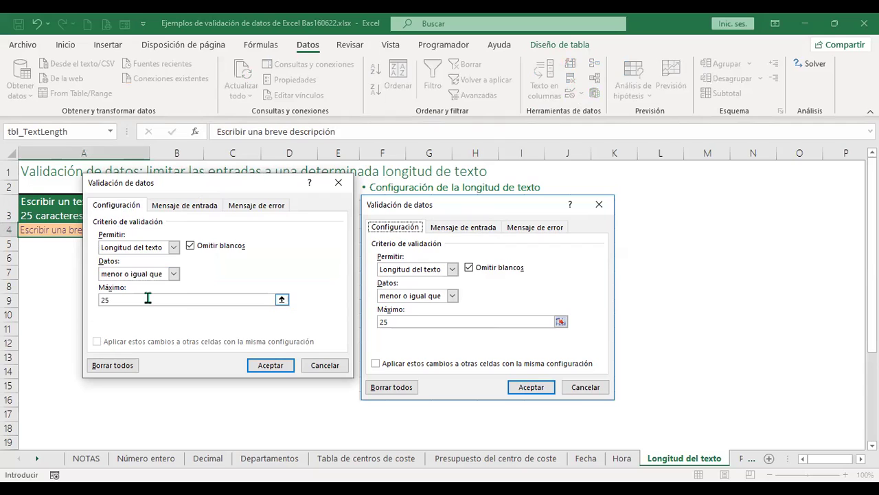
{"action": "left_click", "coordinate": [271, 365]}
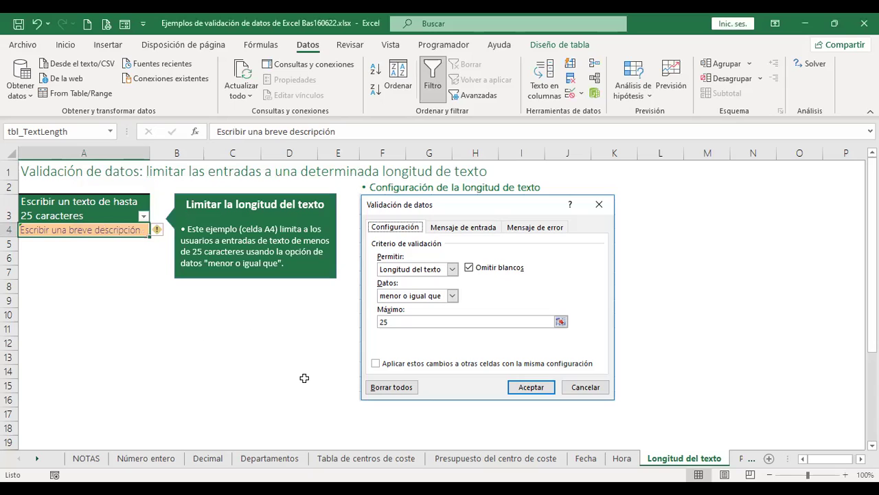
Test A4 with an over-long full name and cancel the rejected entry.
{"action": "left_click", "coordinate": [304, 378]}
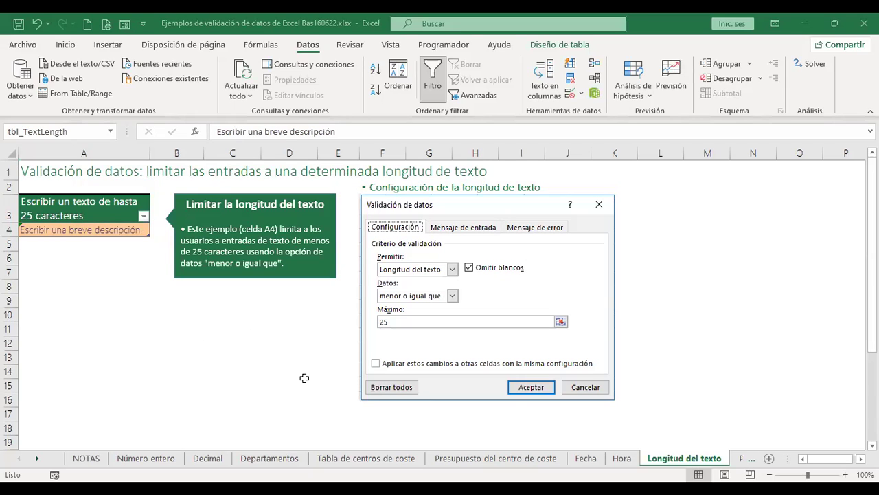
{"action": "left_click", "coordinate": [121, 231]}
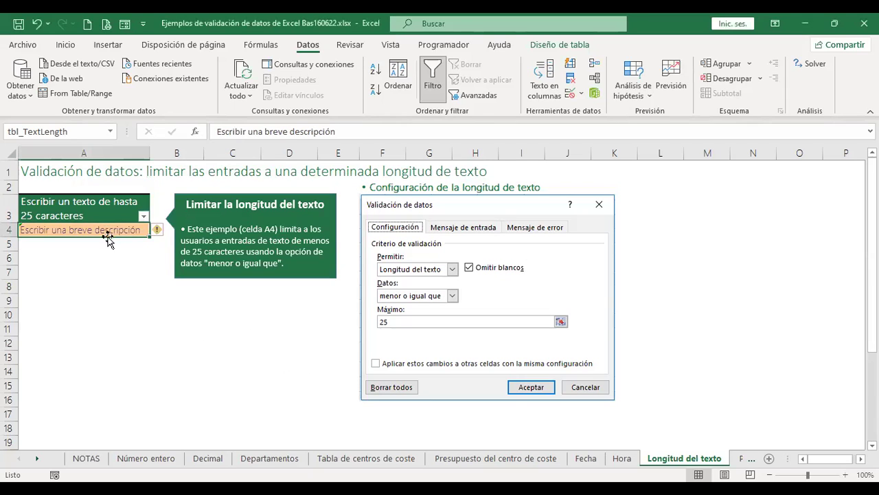
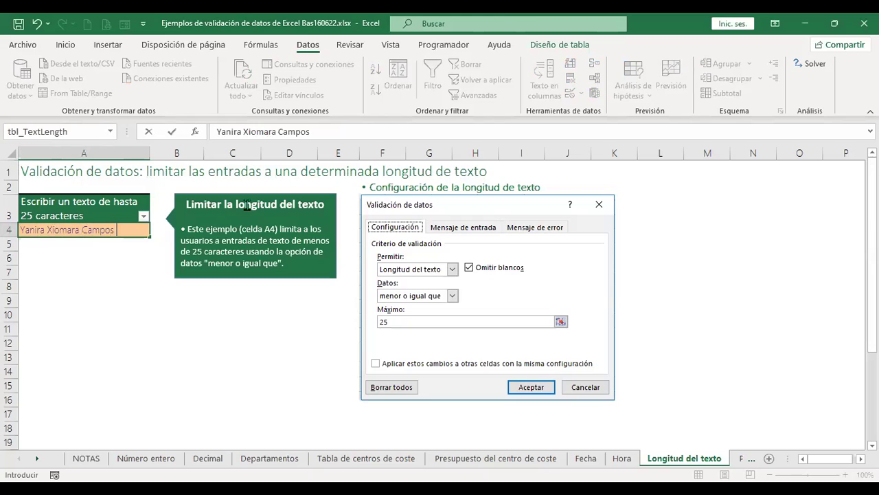
{"action": "key", "text": "Return"}
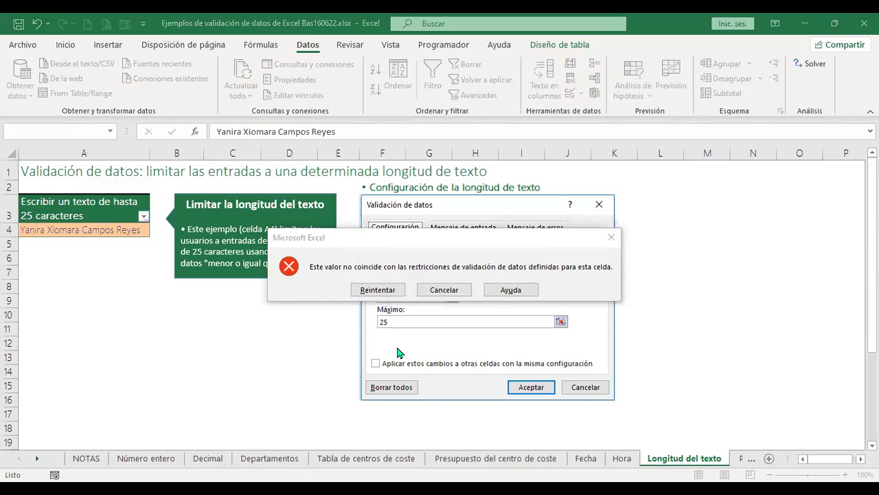
{"action": "left_click", "coordinate": [443, 289]}
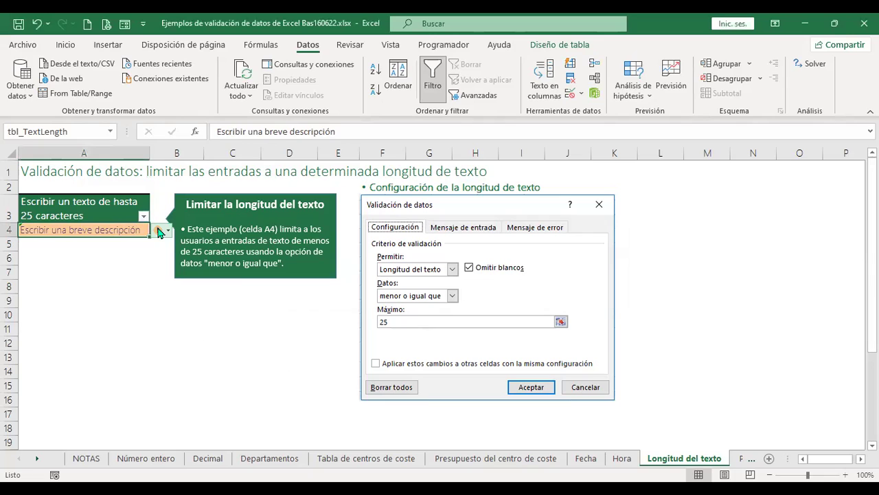
Enter a shorter person's name in A4 within the 25-character limit.
{"action": "key", "text": "BackSpace"}
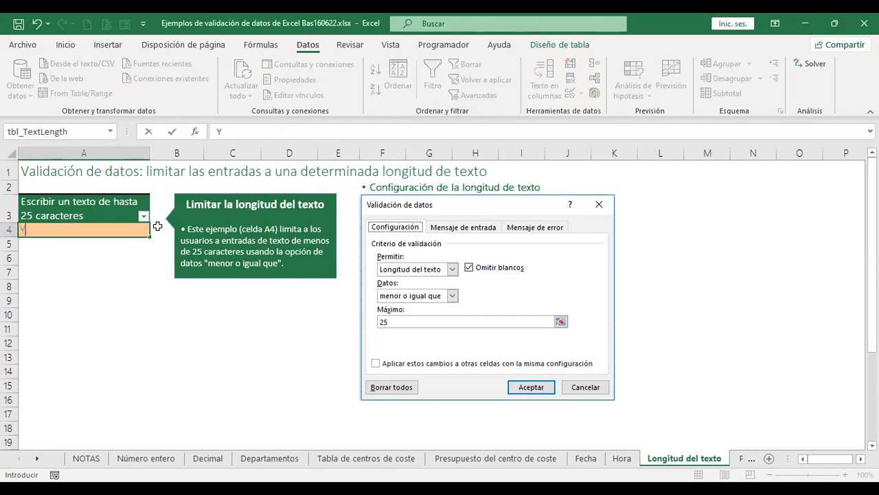
{"action": "key", "text": "Return"}
{"action": "key", "text": "Up"}
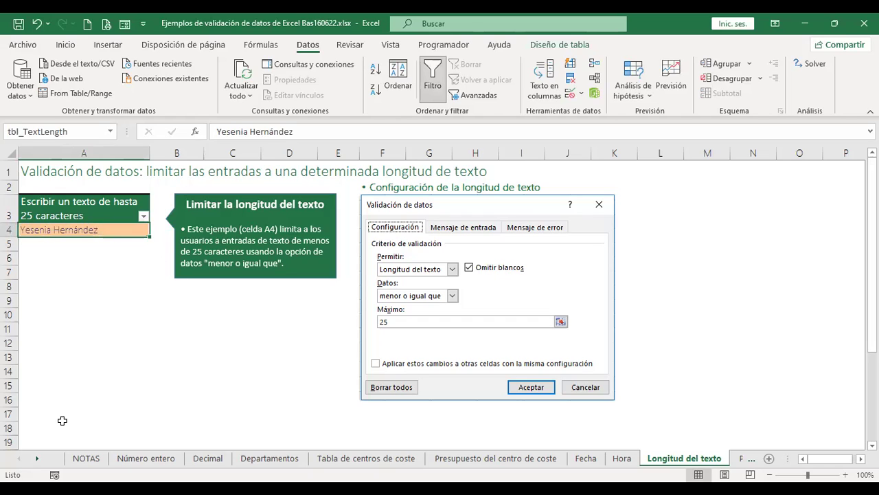
{"action": "left_click", "coordinate": [37, 458]}
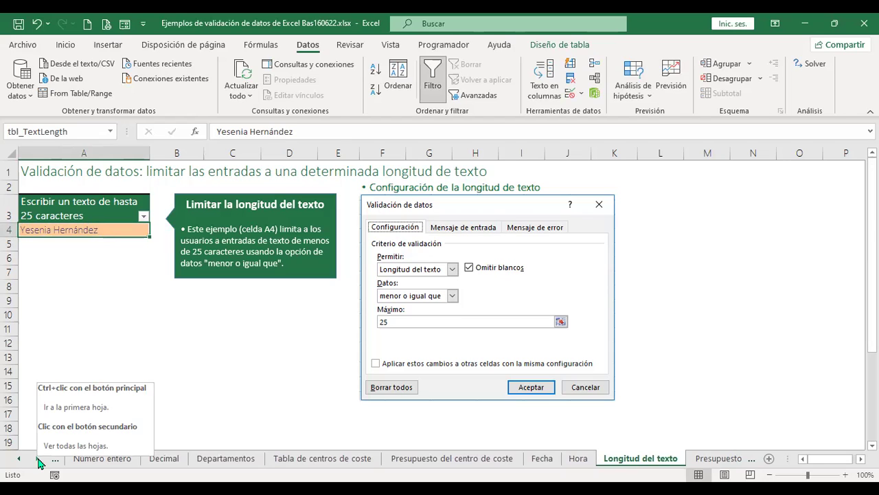
Switch to the Presupuesto de recursos humanos sheet.
{"action": "left_click", "coordinate": [39, 464]}
{"action": "left_click", "coordinate": [39, 464]}
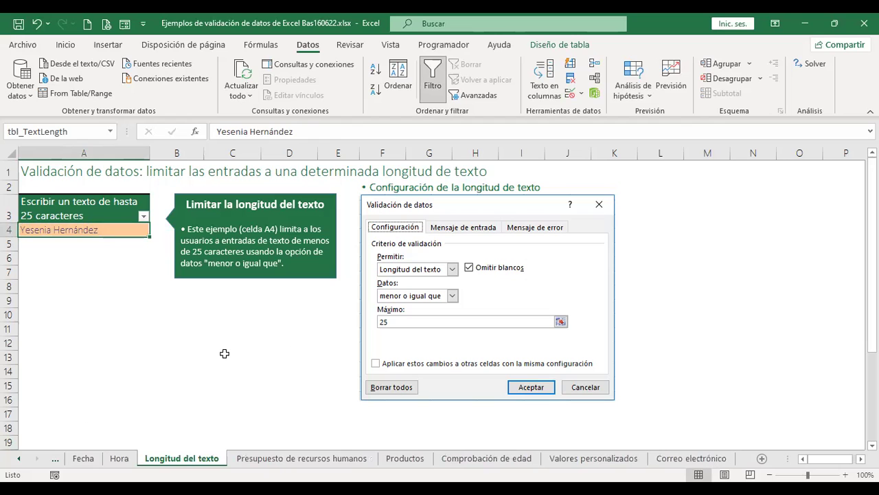
{"action": "left_click", "coordinate": [306, 458]}
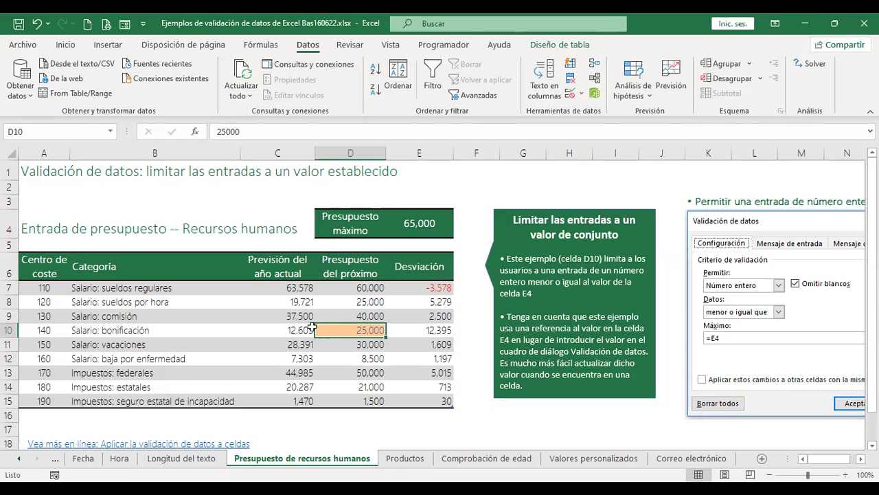
Check the maximum budget in E4, then clear the 25,000 bonus budget from D10.
{"action": "left_click", "coordinate": [426, 222]}
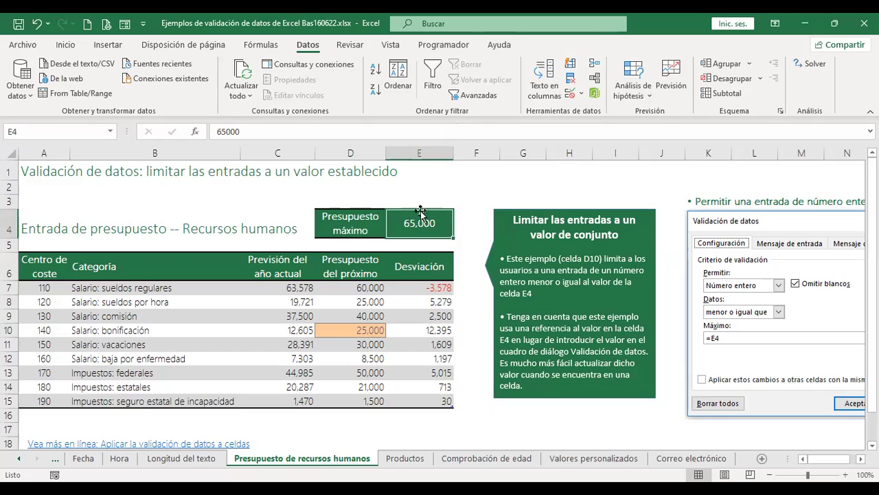
{"action": "left_click", "coordinate": [354, 330]}
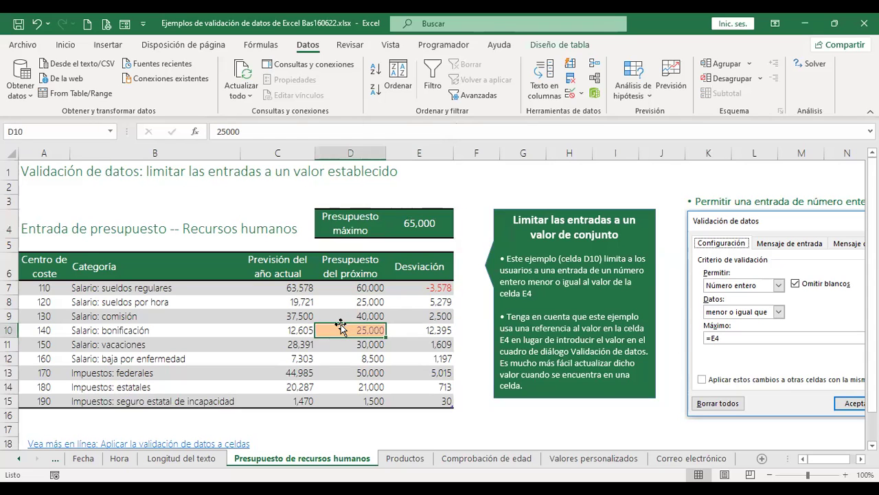
{"action": "scroll", "coordinate": [341, 325], "scroll_direction": "down", "scroll_amount": 2}
{"action": "scroll", "coordinate": [339, 325], "scroll_direction": "up", "scroll_amount": 1}
{"action": "scroll", "coordinate": [340, 325], "scroll_direction": "up", "scroll_amount": 1}
{"action": "key", "text": "Delete"}
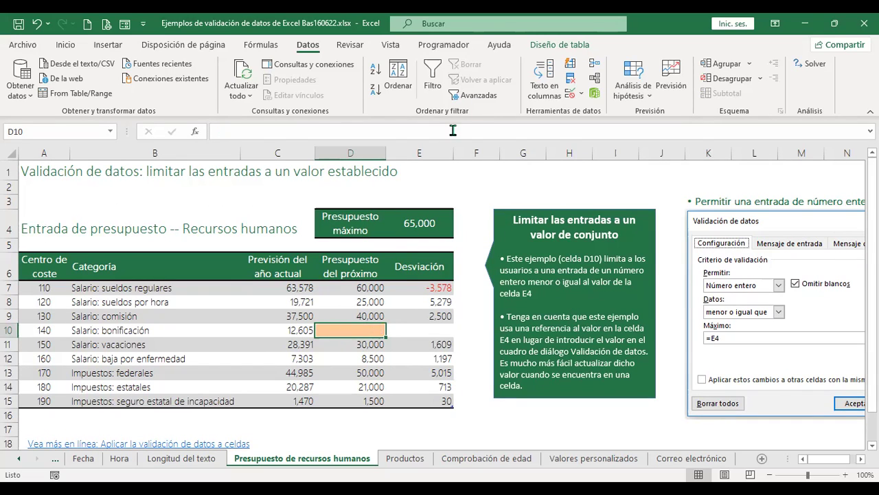
Restrict D10 to whole numbers less than or equal to =E4.
{"action": "left_click", "coordinate": [570, 96]}
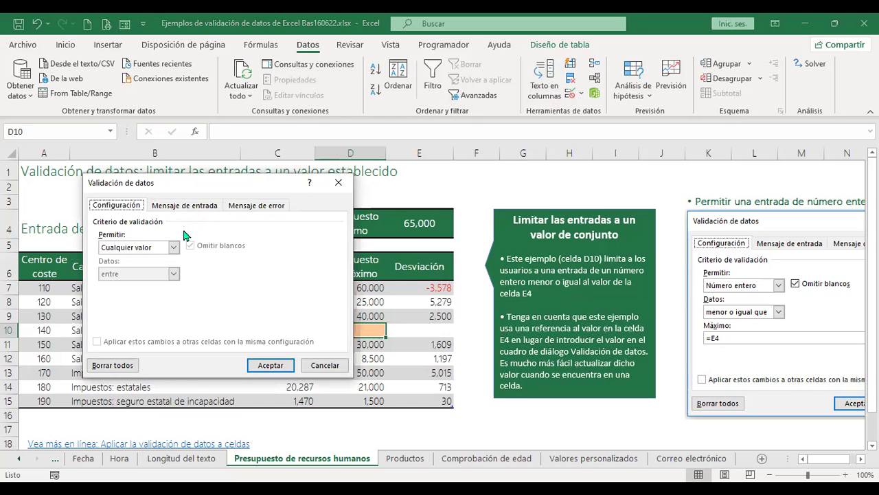
{"action": "left_click", "coordinate": [174, 248]}
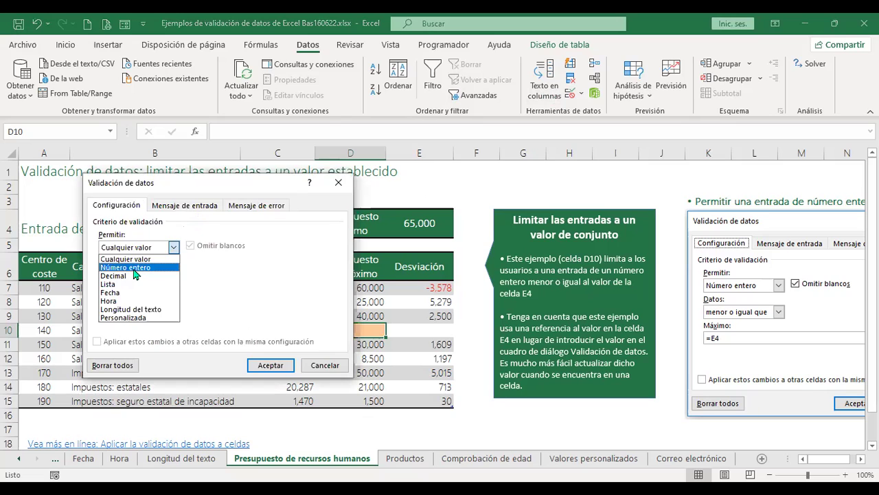
{"action": "left_click", "coordinate": [134, 267]}
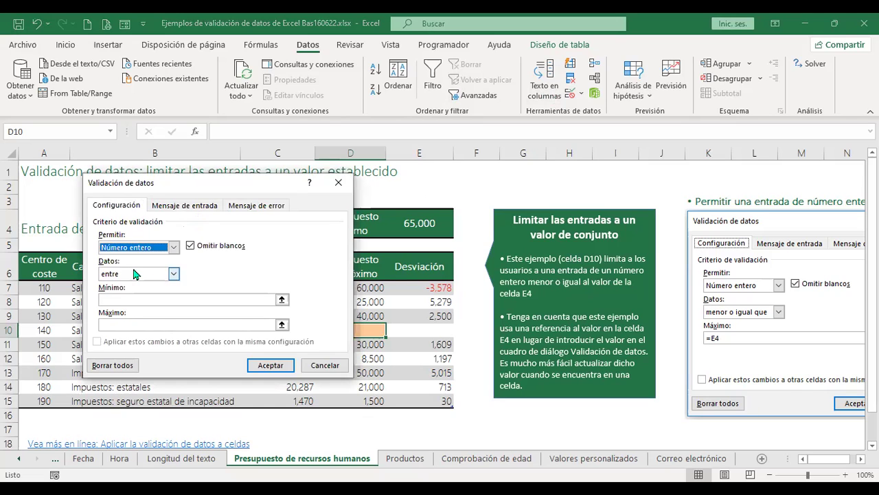
{"action": "left_click", "coordinate": [174, 274]}
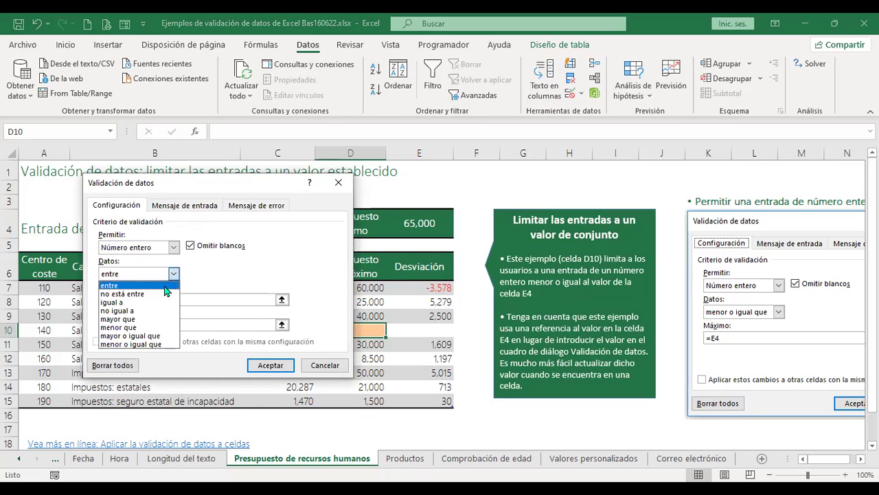
{"action": "left_click", "coordinate": [160, 345]}
{"action": "left_click", "coordinate": [148, 300]}
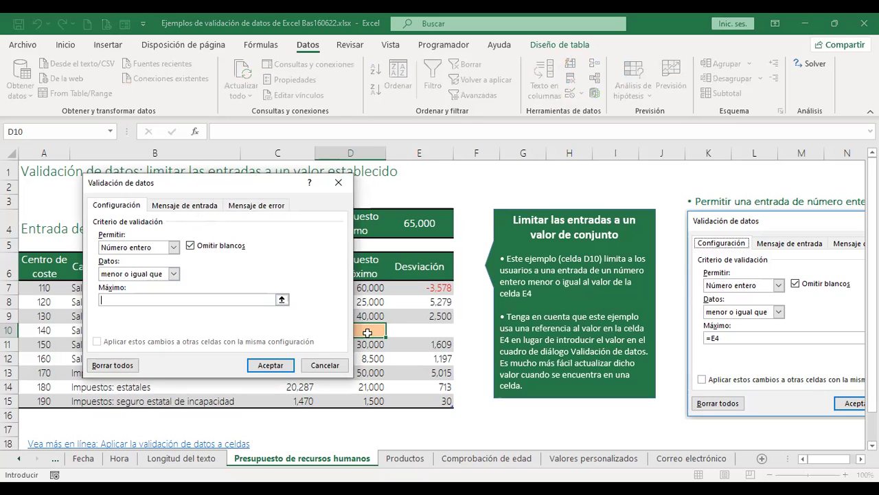
{"action": "left_click", "coordinate": [419, 231]}
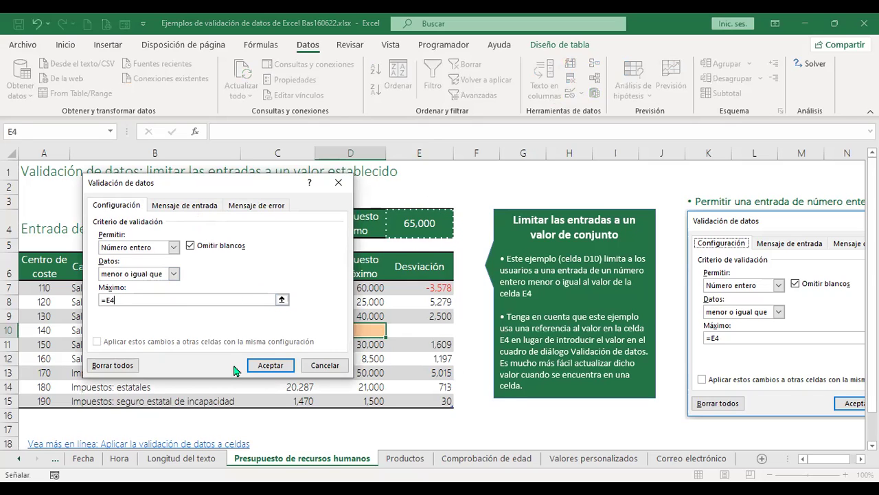
{"action": "left_click", "coordinate": [279, 366]}
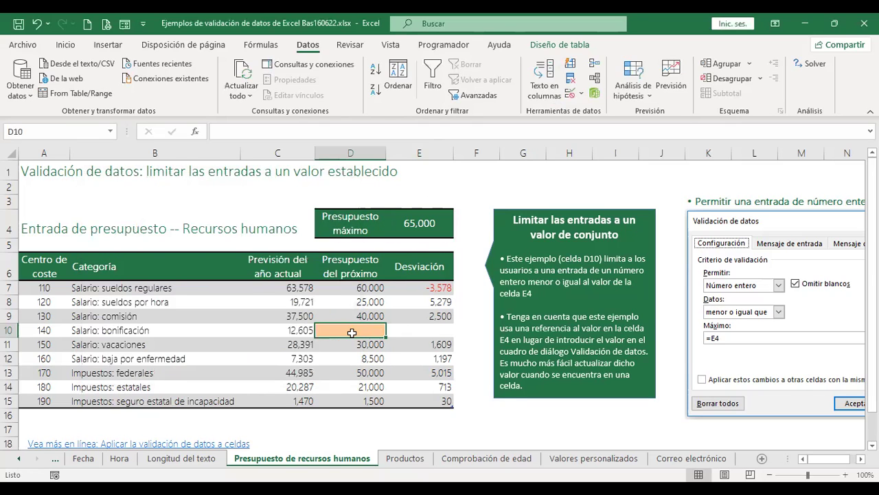
Try entering 70000 in D10 and cancel when validation rejects it.
{"action": "type", "text": "70000"}
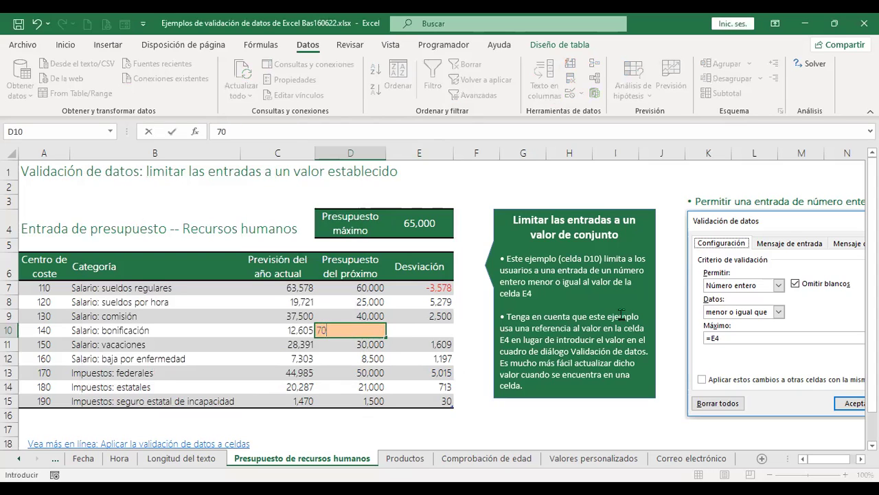
{"action": "key", "text": "Return"}
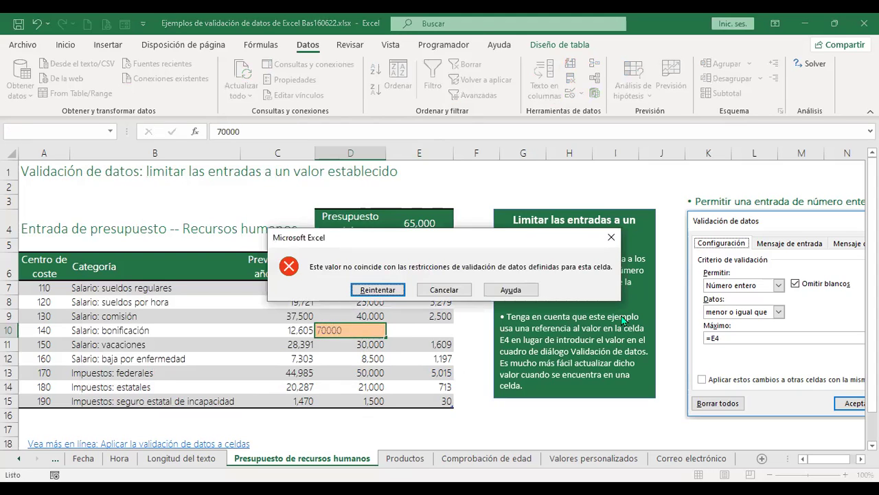
{"action": "key", "text": "Escape"}
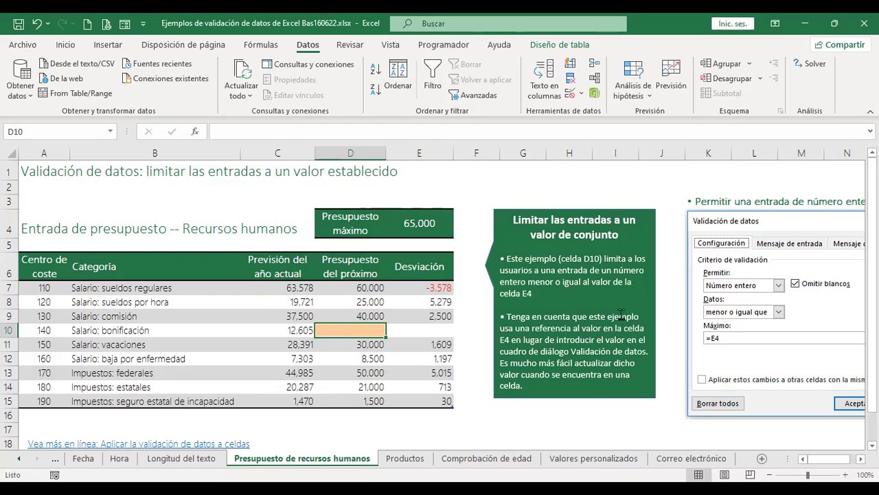
Enter 20,000 in D10 so E10's deviation reads 7,395.
{"action": "type", "text": "20"}
{"action": "key", "text": "Return"}
{"action": "key", "text": "Up"}
{"action": "key", "text": "F2"}
{"action": "type", "text": "000"}
{"action": "key", "text": "Return"}
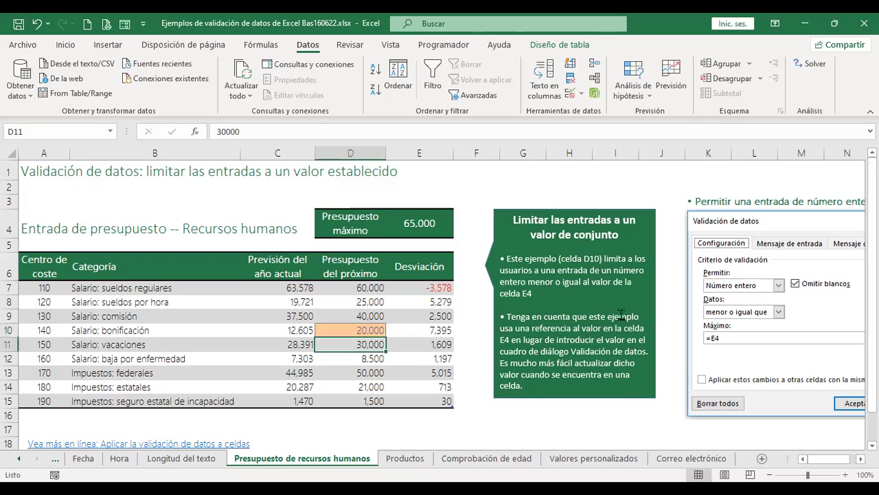
{"action": "key", "text": "Up"}
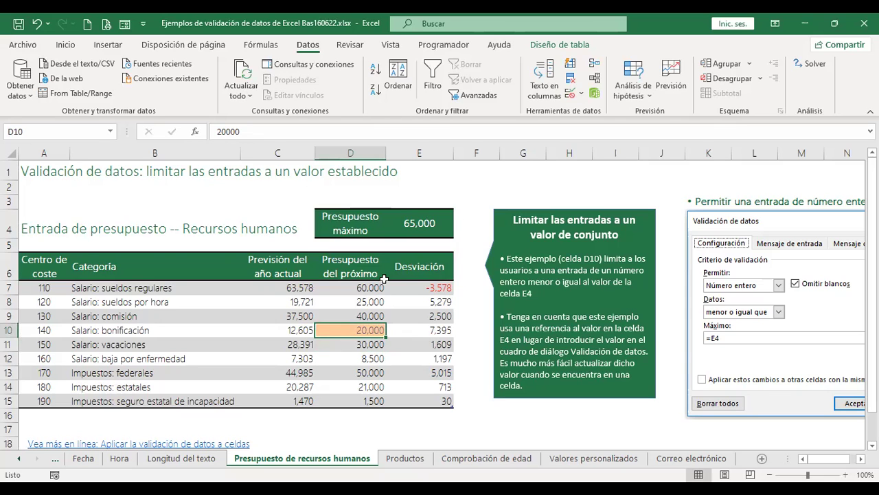
{"action": "scroll", "coordinate": [384, 278], "scroll_direction": "down", "scroll_amount": 7}
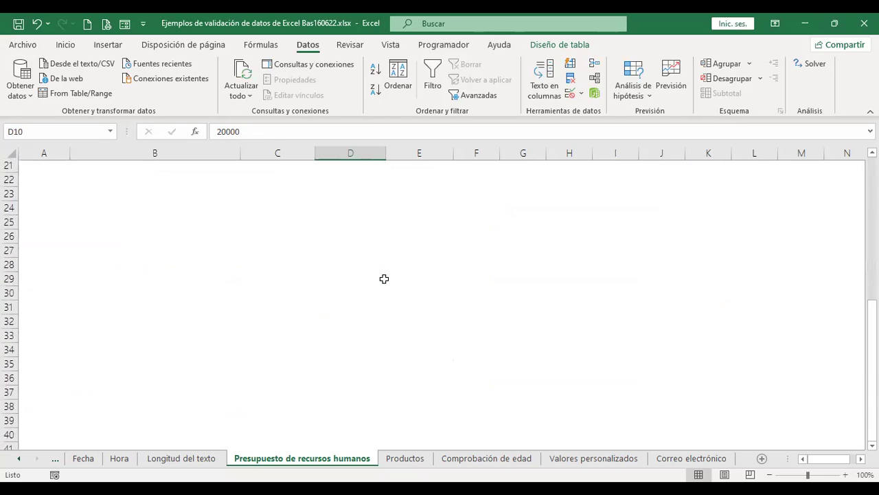
{"action": "scroll", "coordinate": [385, 278], "scroll_direction": "up", "scroll_amount": 7}
{"action": "scroll", "coordinate": [384, 278], "scroll_direction": "down", "scroll_amount": 1}
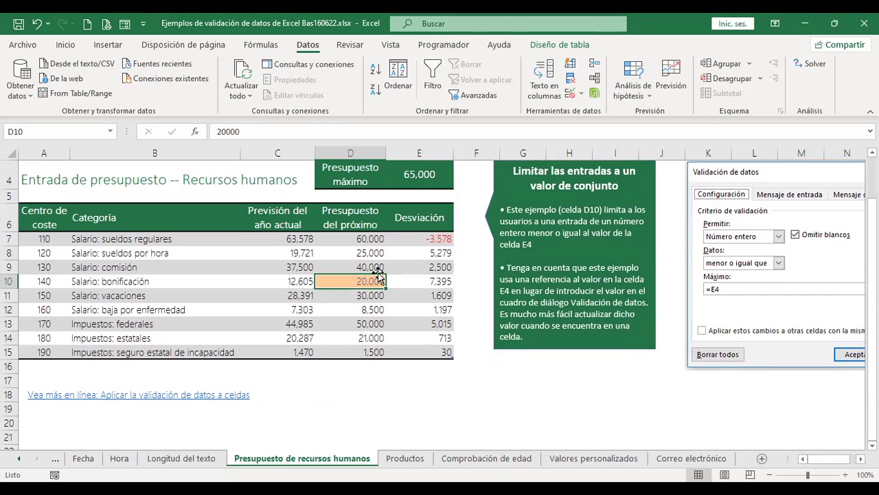
On the Productos sheet, delete both product IDs in A4:A5.
{"action": "left_click", "coordinate": [406, 458]}
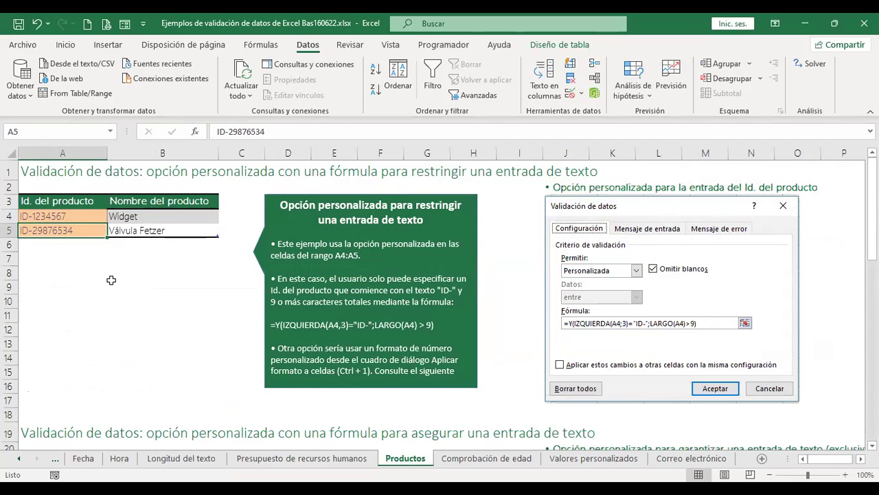
{"action": "key", "text": "shift+Up"}
{"action": "key", "text": "Delete"}
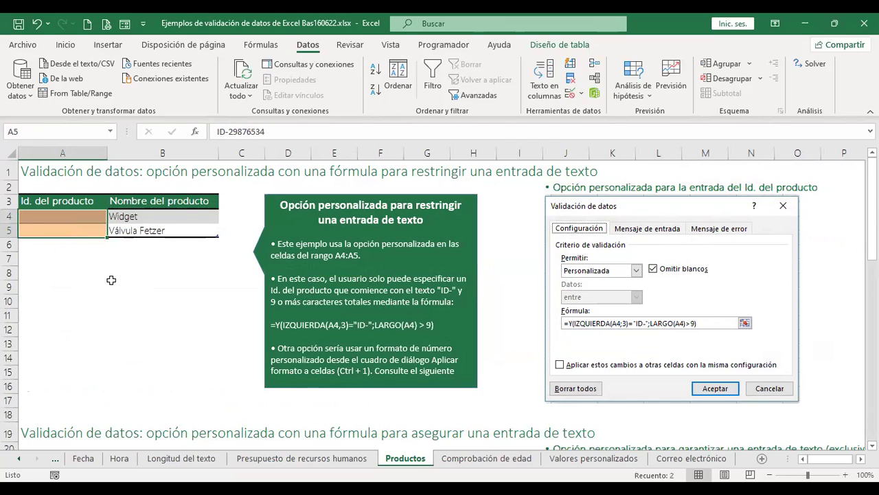
{"action": "left_click", "coordinate": [111, 283]}
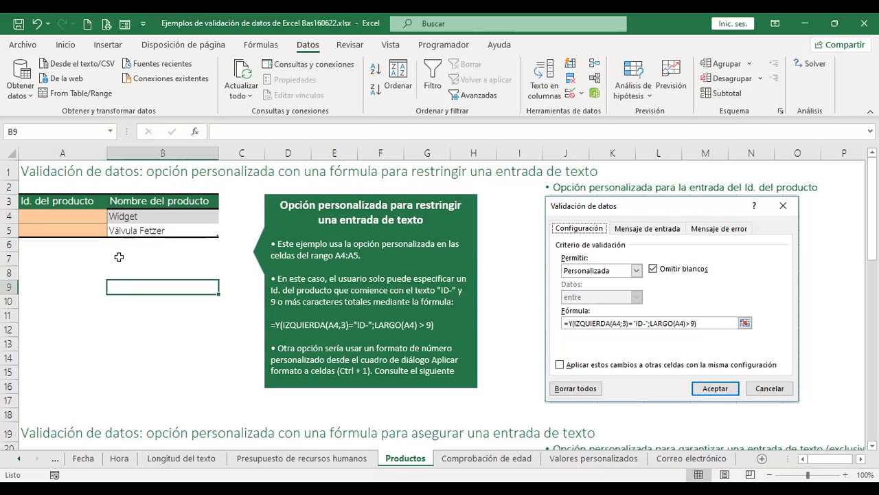
{"action": "left_click", "coordinate": [70, 214]}
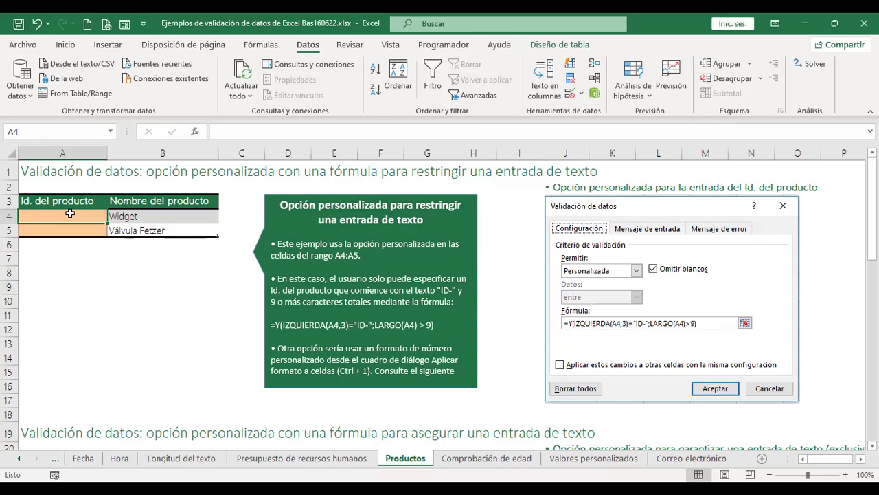
{"action": "type", "text": "P"}
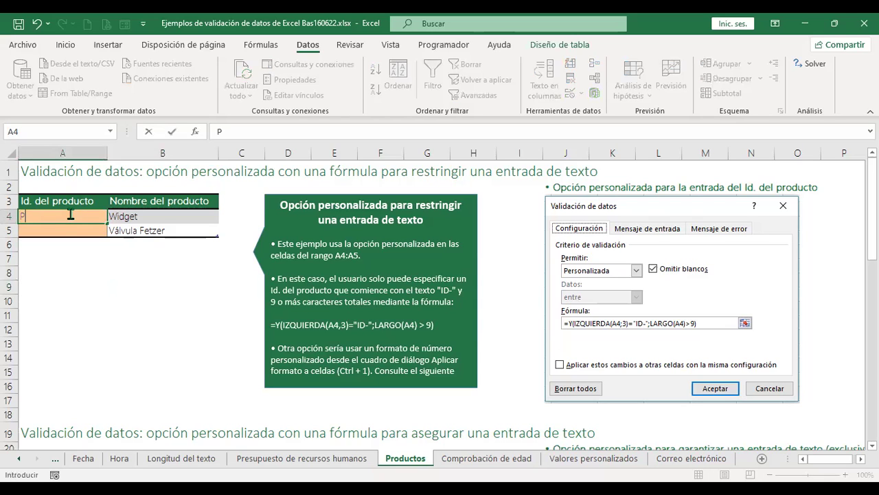
{"action": "type", "text": "-1"}
{"action": "key", "text": "Return"}
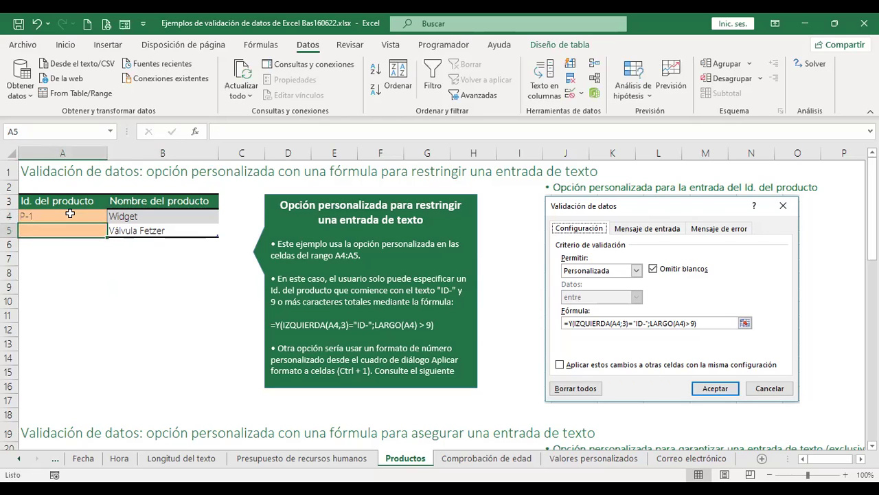
{"action": "left_click", "coordinate": [70, 214]}
{"action": "key", "text": "Delete"}
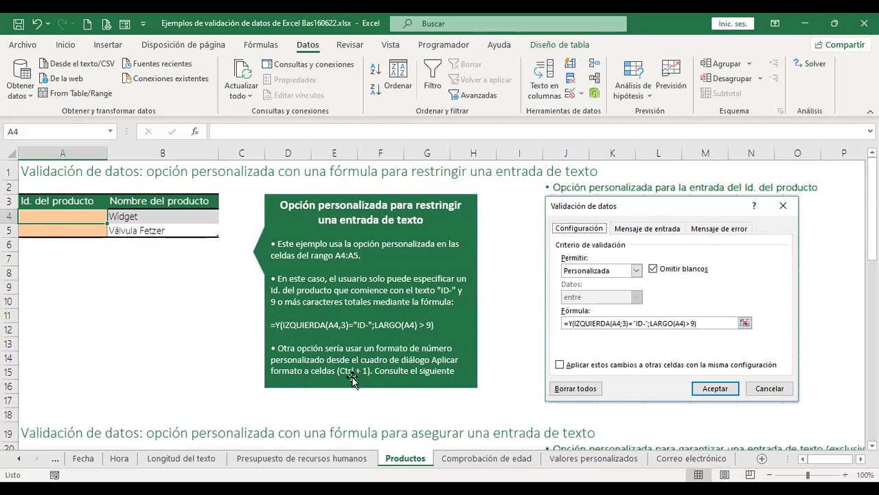
{"action": "scroll", "coordinate": [456, 341], "scroll_direction": "down", "scroll_amount": 1}
{"action": "scroll", "coordinate": [457, 341], "scroll_direction": "up", "scroll_amount": 1}
{"action": "left_click", "coordinate": [79, 258]}
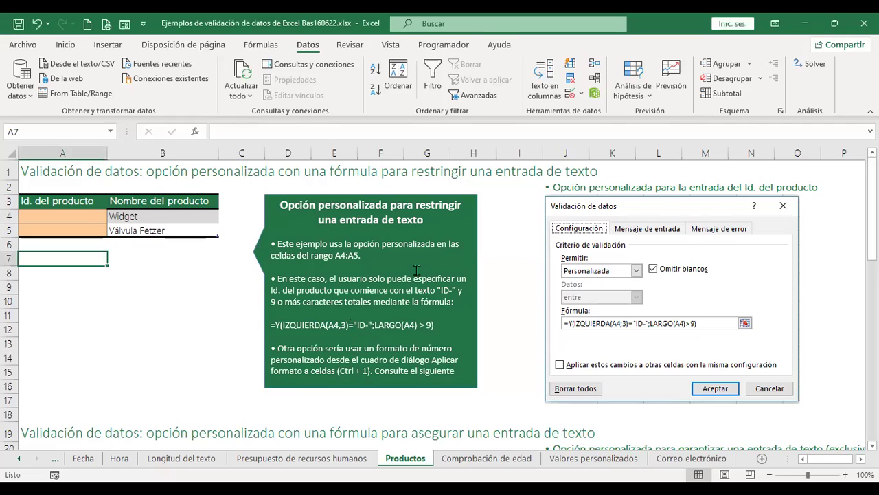
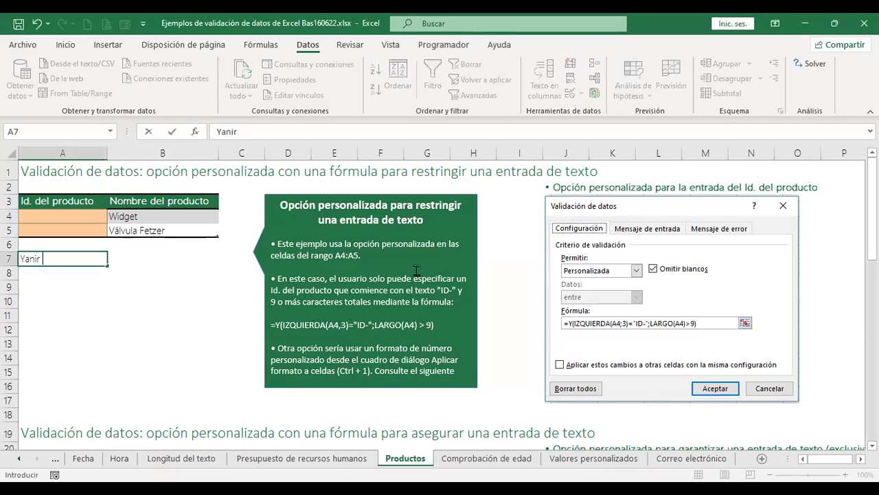
Type a person's full name into A7.
{"action": "key", "text": "Return"}
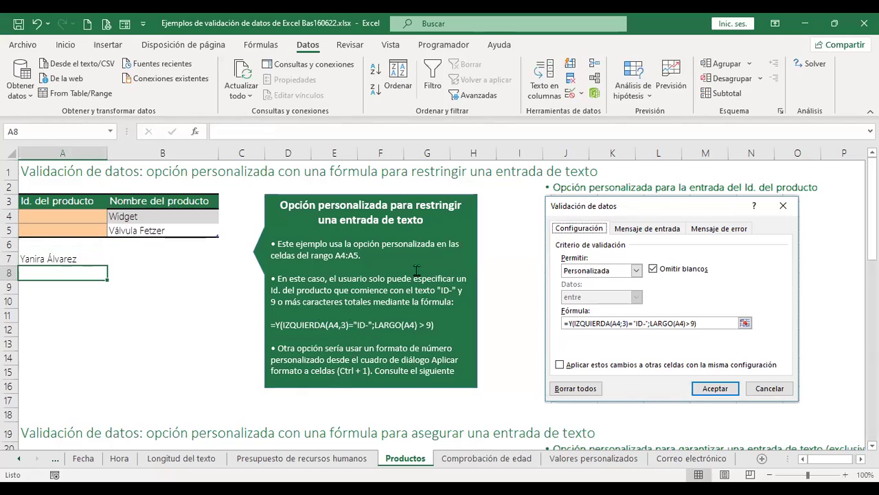
{"action": "left_click", "coordinate": [52, 259]}
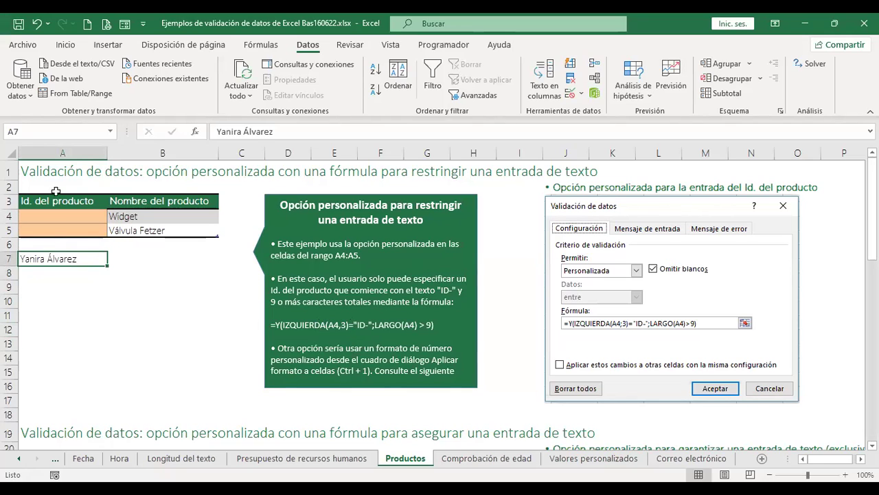
Enter =IZQUIERDA(A7;3) in A8 to return the name's first three letters.
{"action": "left_click", "coordinate": [58, 274]}
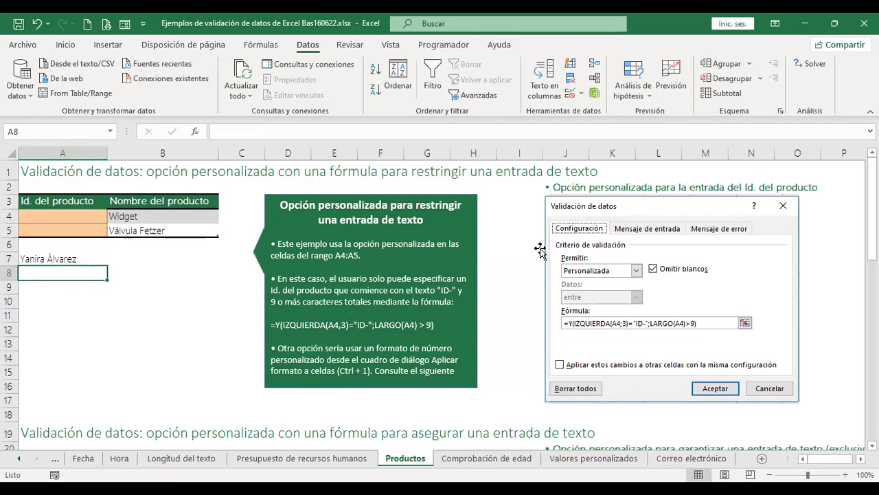
{"action": "type", "text": "+"}
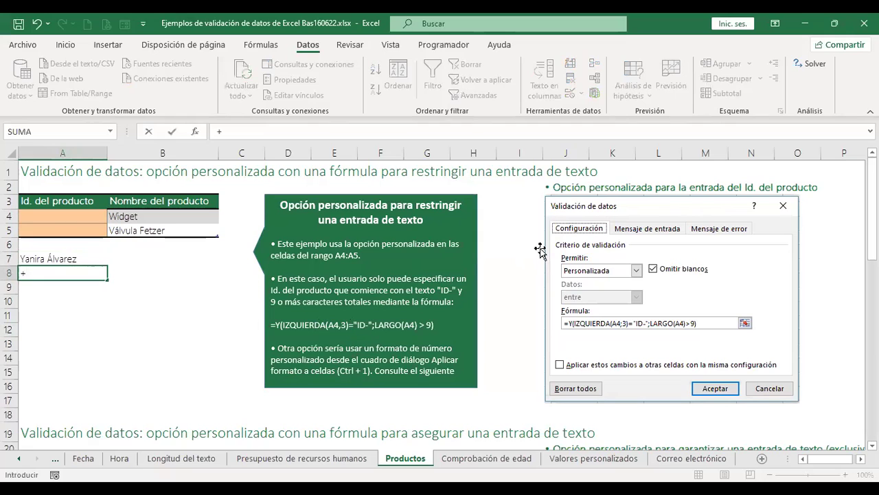
{"action": "type", "text": "iz"}
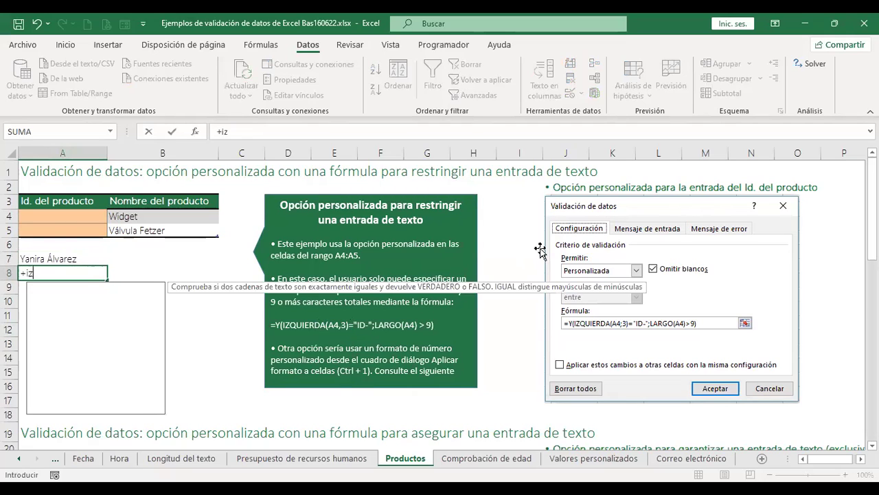
{"action": "type", "text": "qui"}
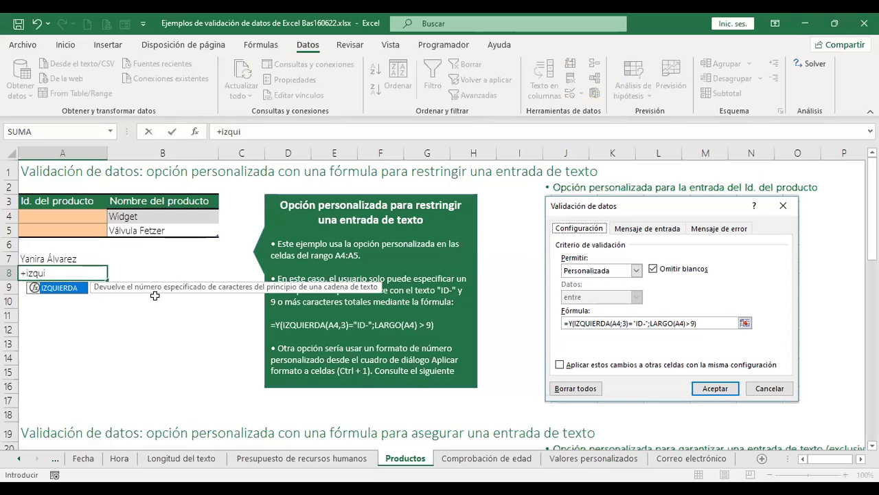
{"action": "double_click", "coordinate": [75, 289]}
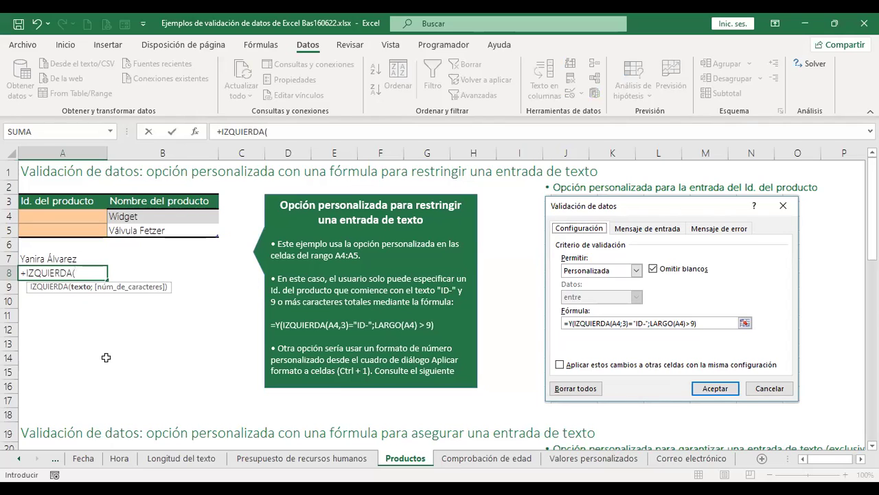
{"action": "left_click", "coordinate": [40, 255]}
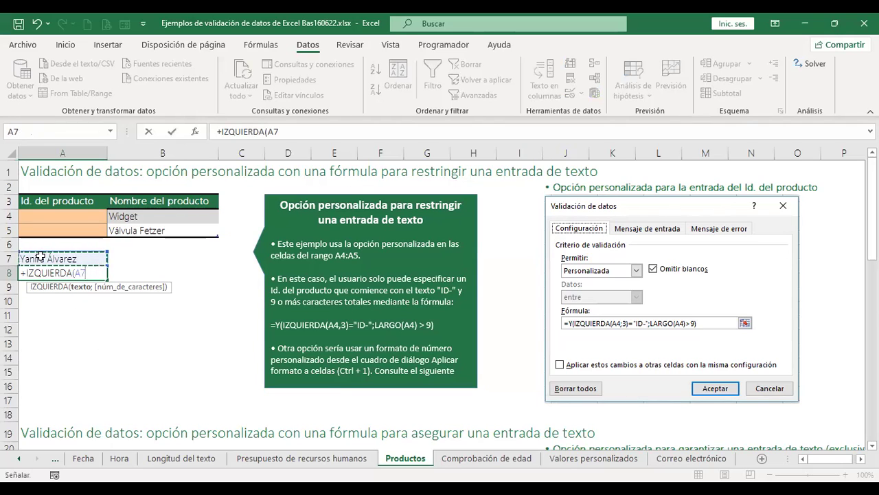
{"action": "type", "text": ";"}
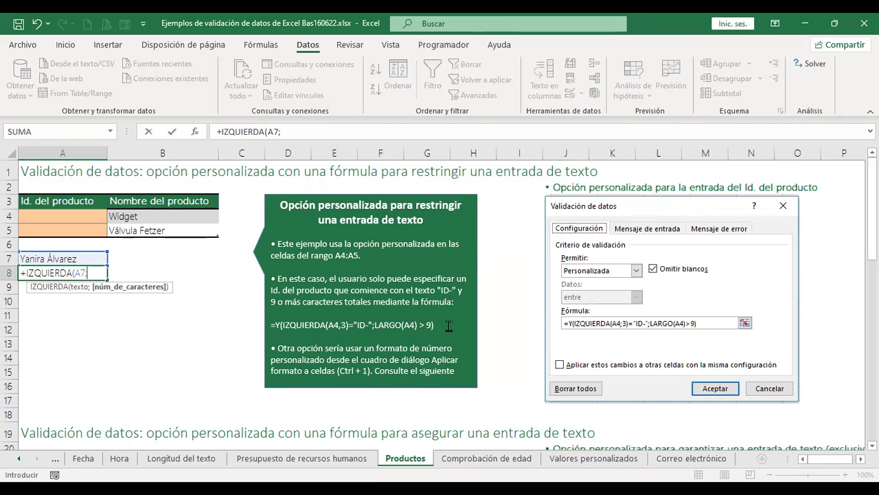
{"action": "type", "text": "3"}
{"action": "key", "text": "Return"}
{"action": "key", "text": "Up"}
{"action": "key", "text": "Down"}
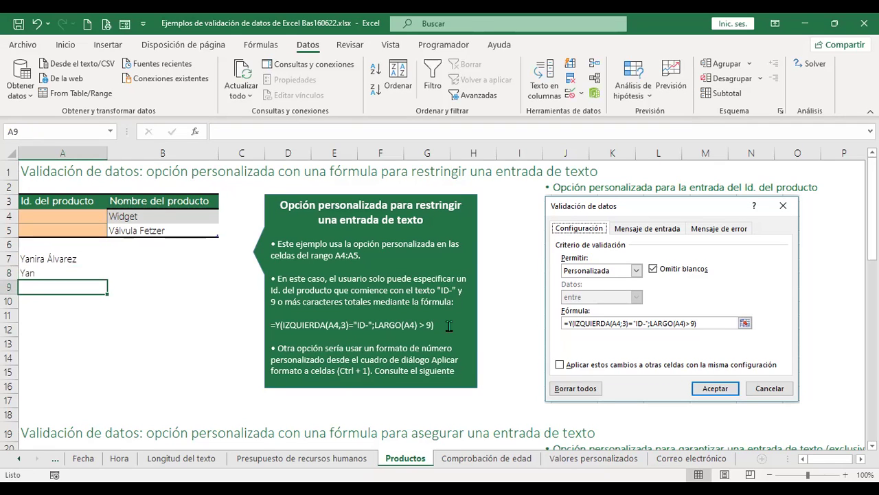
Change A8's formula to =IZQUIERDA(A7;4) so it takes four characters.
{"action": "key", "text": "Up"}
{"action": "key", "text": "F2"}
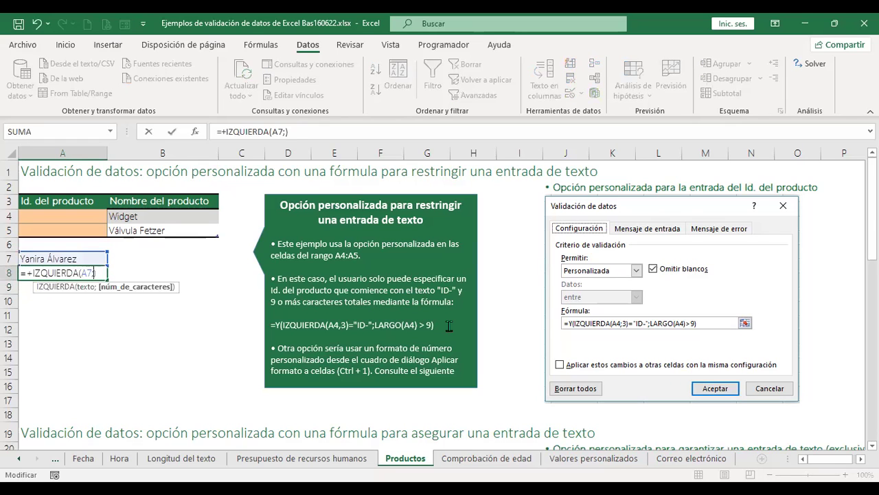
{"action": "key", "text": "Return"}
{"action": "key", "text": "Up"}
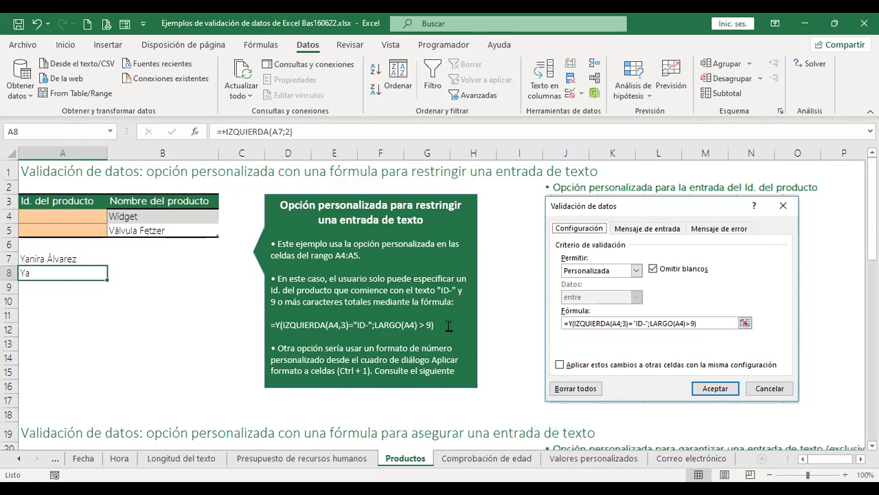
{"action": "key", "text": "F2"}
{"action": "key", "text": "Left"}
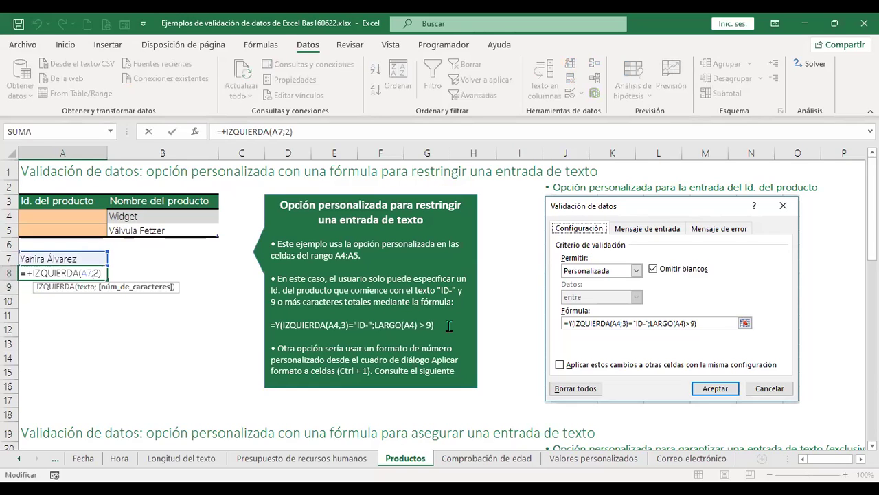
{"action": "key", "text": "Delete"}
{"action": "type", "text": "4"}
{"action": "key", "text": "Return"}
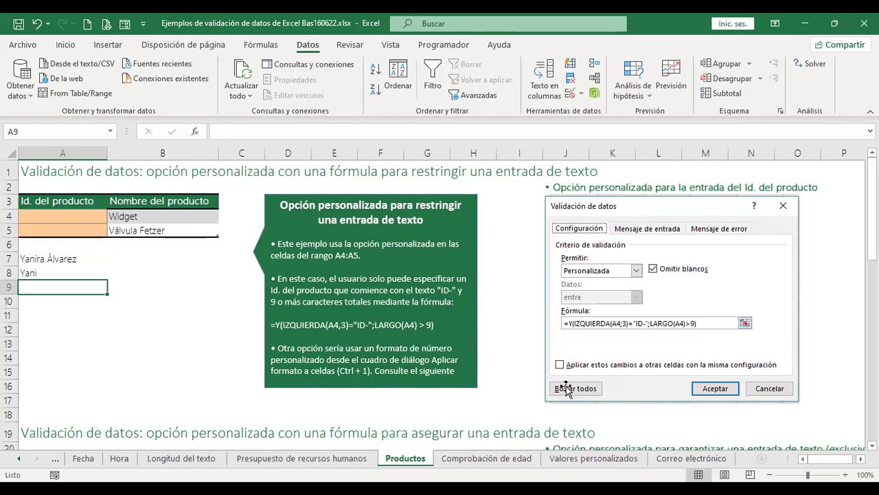
{"action": "type", "text": "+"}
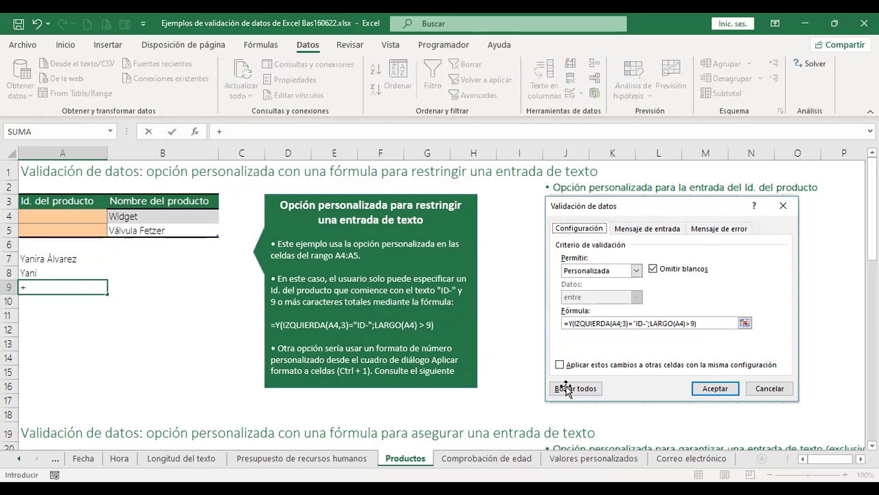
{"action": "type", "text": "largo"}
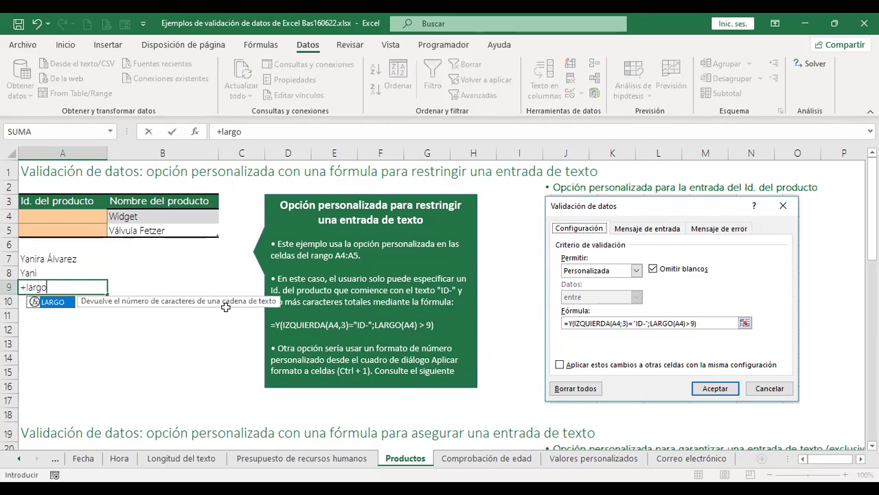
Complete =LARGO(A7) in A9, which shows 14 characters.
{"action": "double_click", "coordinate": [60, 308]}
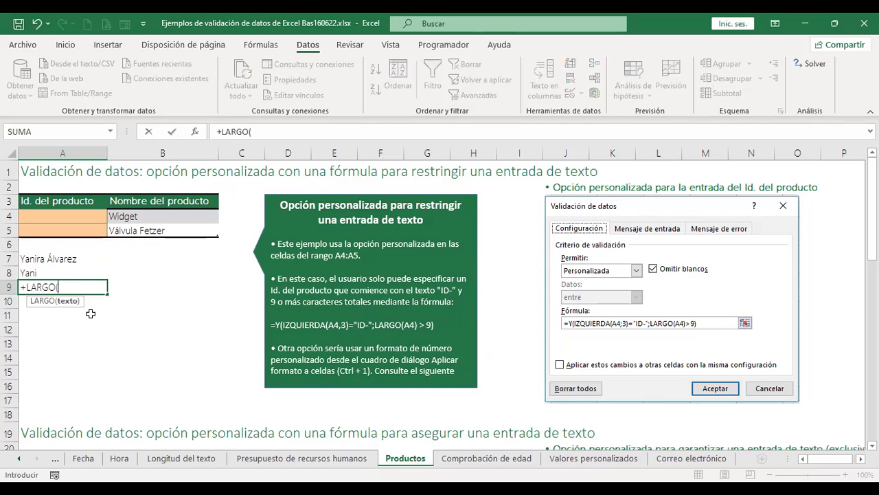
{"action": "left_click", "coordinate": [27, 252]}
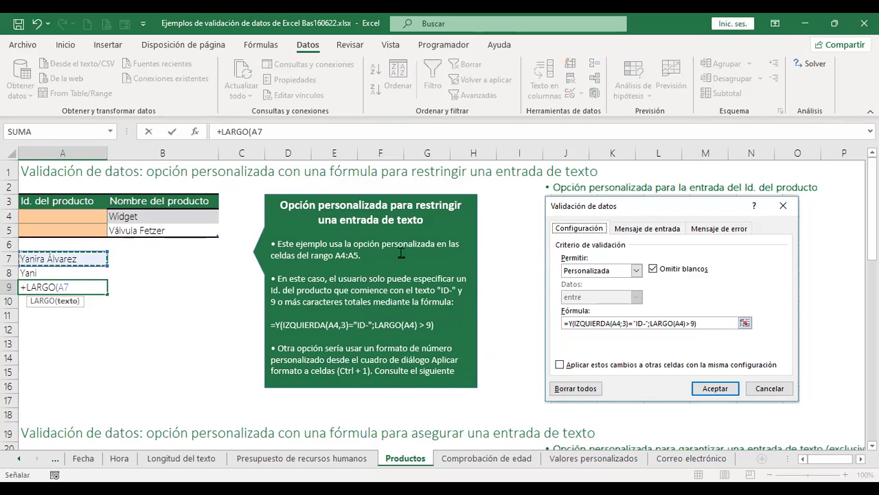
{"action": "key", "text": "Return"}
{"action": "key", "text": "Up"}
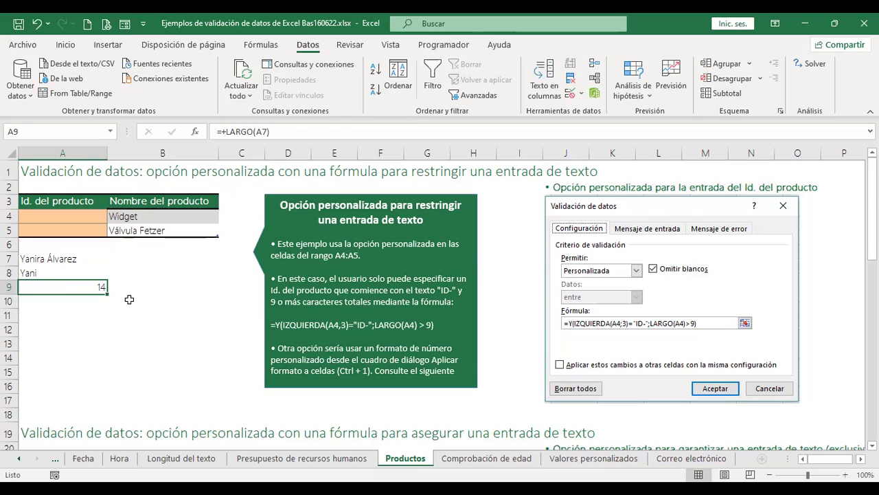
{"action": "left_click", "coordinate": [54, 272]}
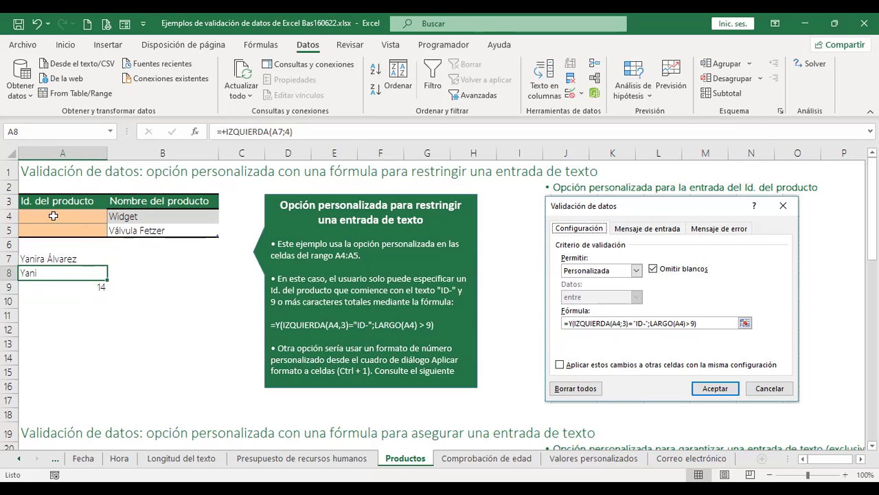
Type 36 into A4, then undo the entry.
{"action": "left_click", "coordinate": [53, 215]}
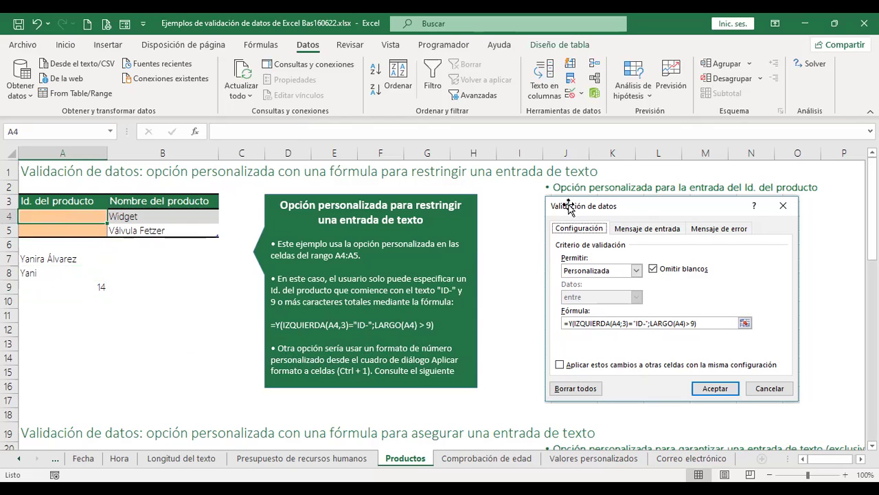
{"action": "type", "text": "36"}
{"action": "key", "text": "Return"}
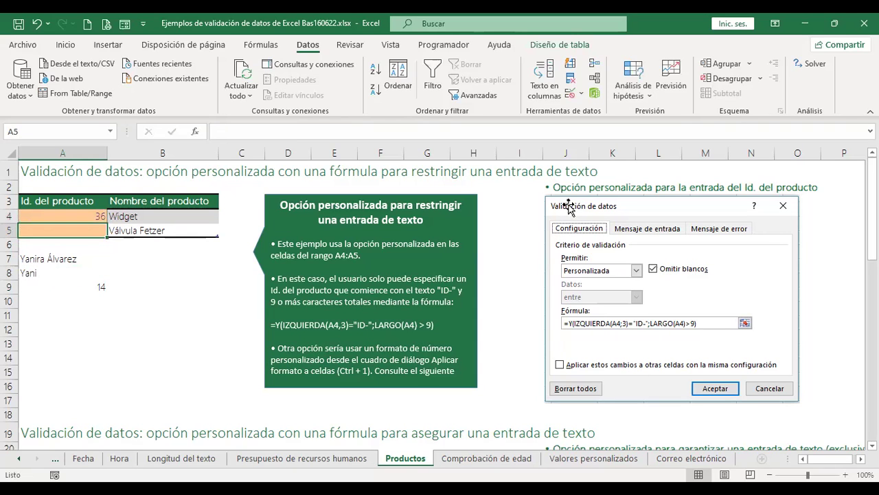
{"action": "key", "text": "ctrl+z"}
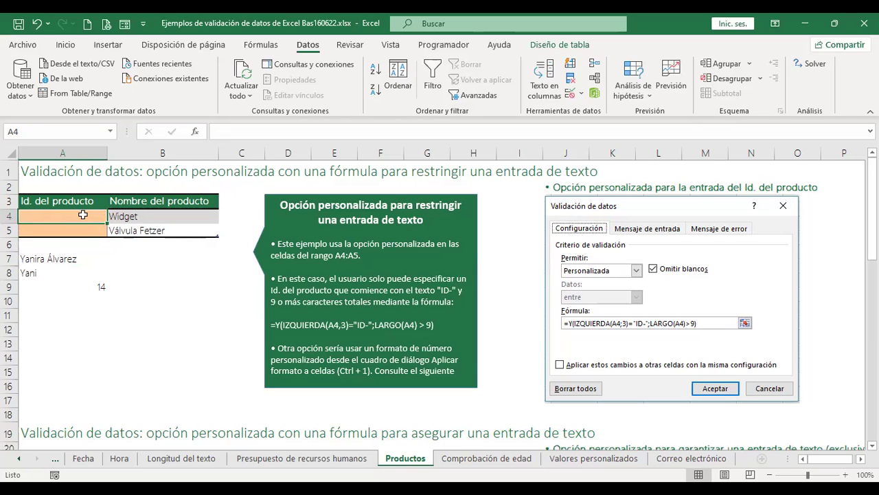
Give A4:A5 a Personalizada validation rule, starting its formula with =Y(IZQUIERDA(.
{"action": "left_click_drag", "start_coordinate": [80, 216], "coordinate": [81, 227]}
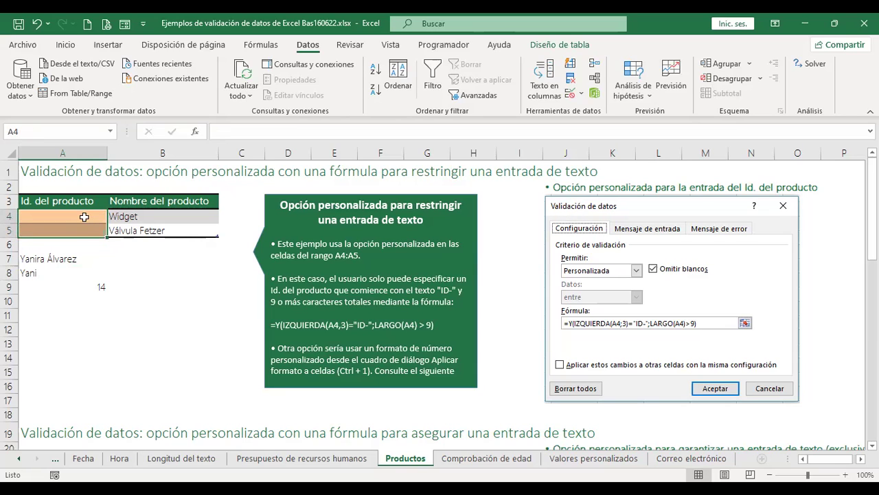
{"action": "left_click", "coordinate": [569, 94]}
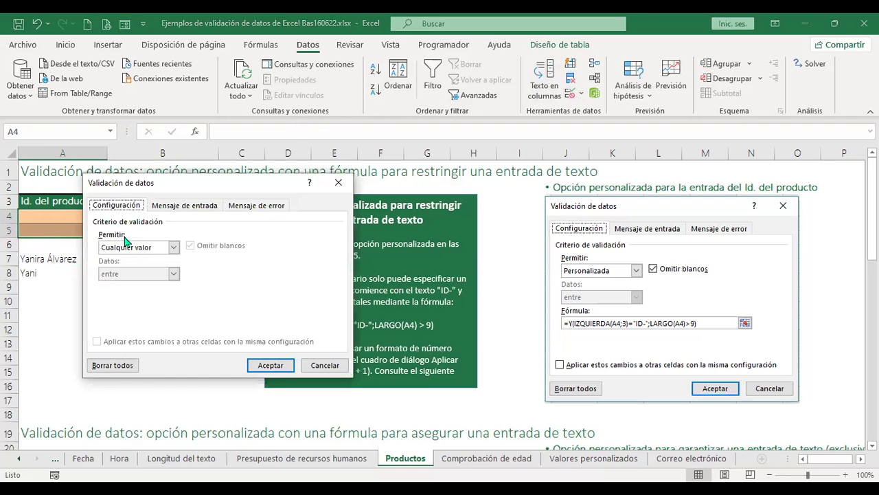
{"action": "left_click", "coordinate": [174, 248]}
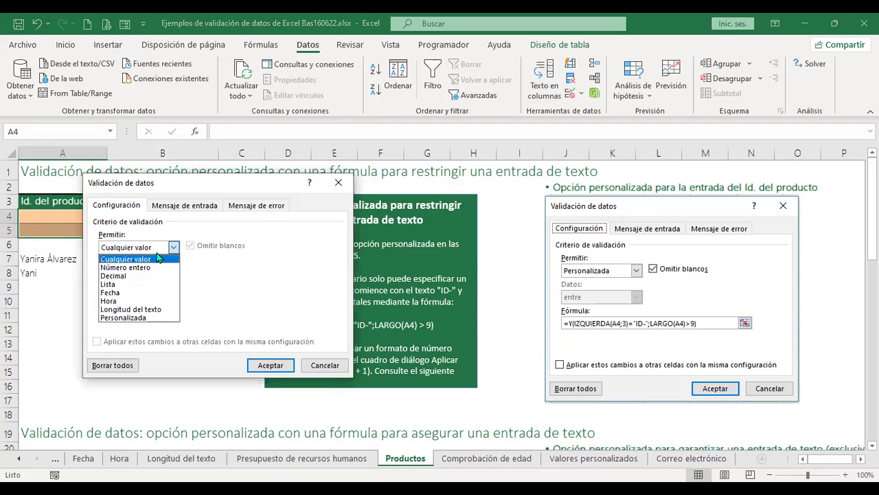
{"action": "left_click", "coordinate": [142, 320]}
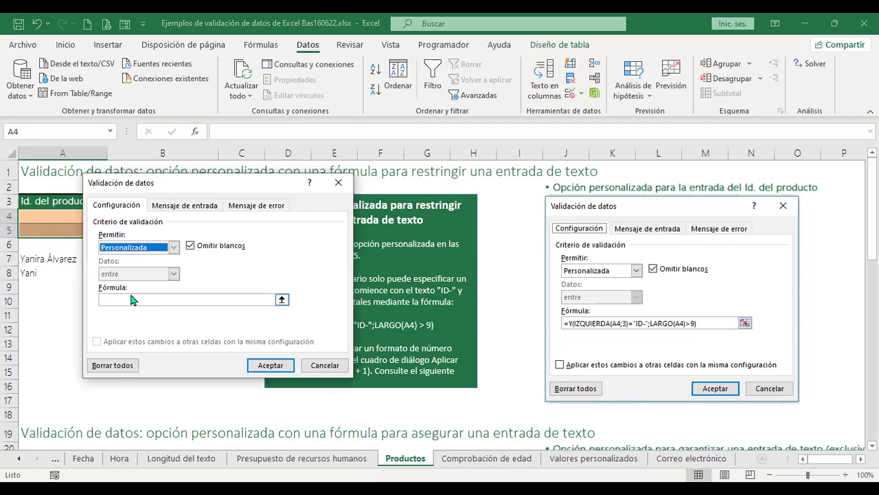
{"action": "left_click", "coordinate": [135, 299]}
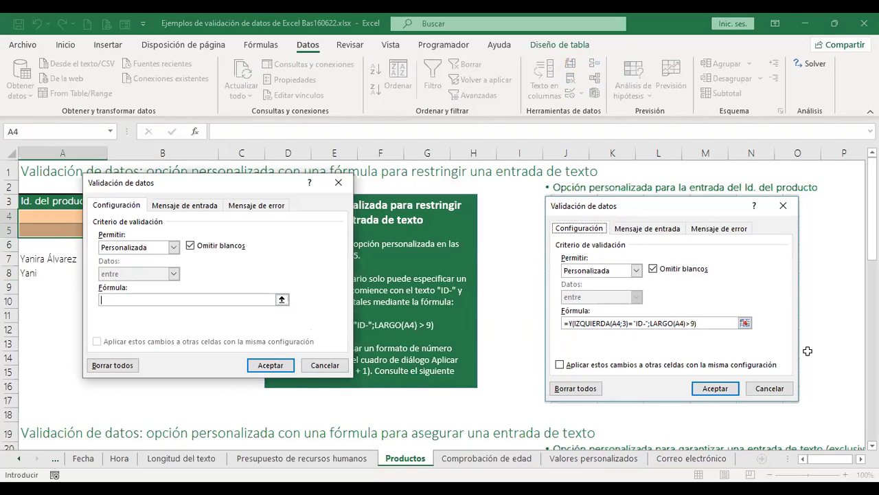
{"action": "type", "text": "=Y("}
{"action": "type", "text": "IZQUIERDA("}
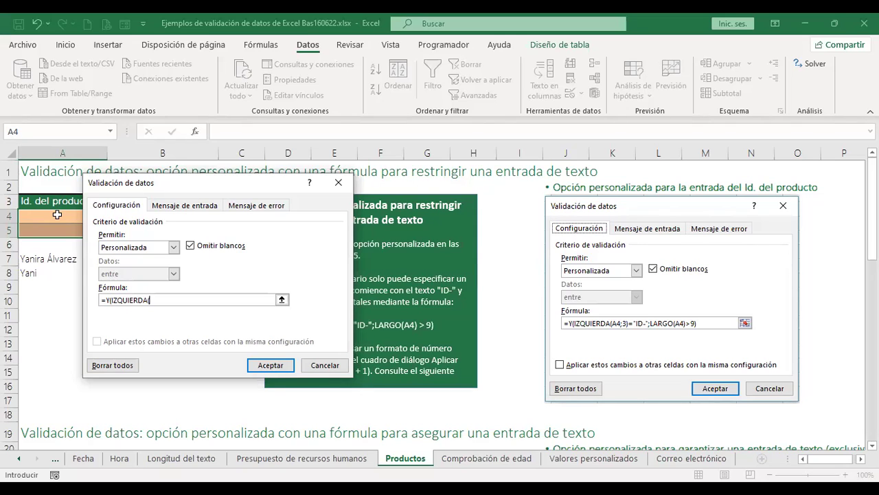
Finish and apply =Y(IZQUIERDA(A4;3)="ID-";LARGO(A4)>9), then start typing test entry p-1 in A4.
{"action": "left_click", "coordinate": [57, 214]}
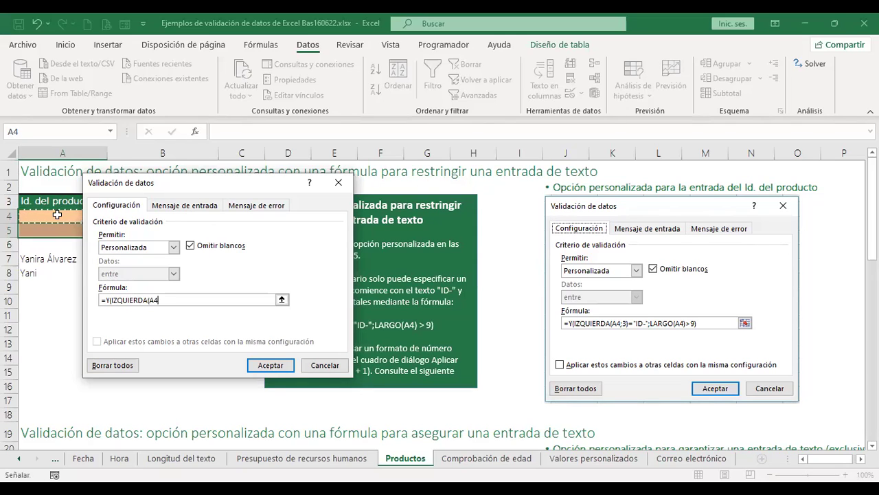
{"action": "type", "text": ";"}
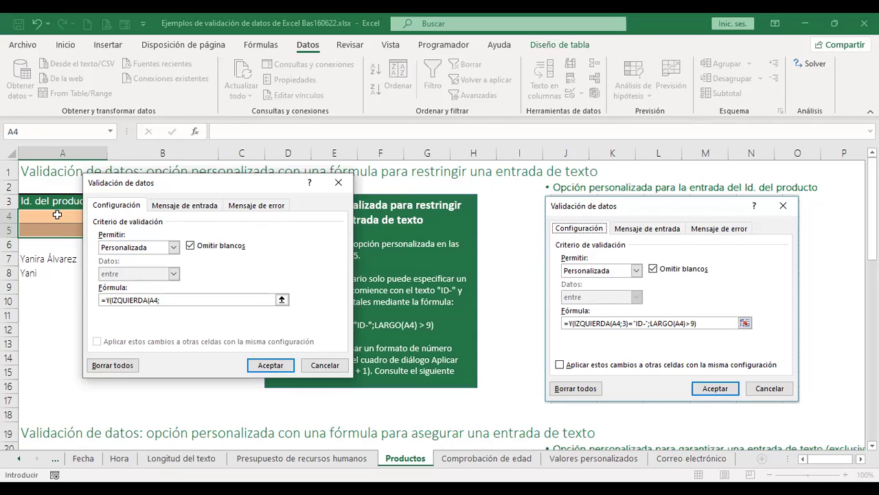
{"action": "type", "text": "3)=\"ID-\";LARGO("}
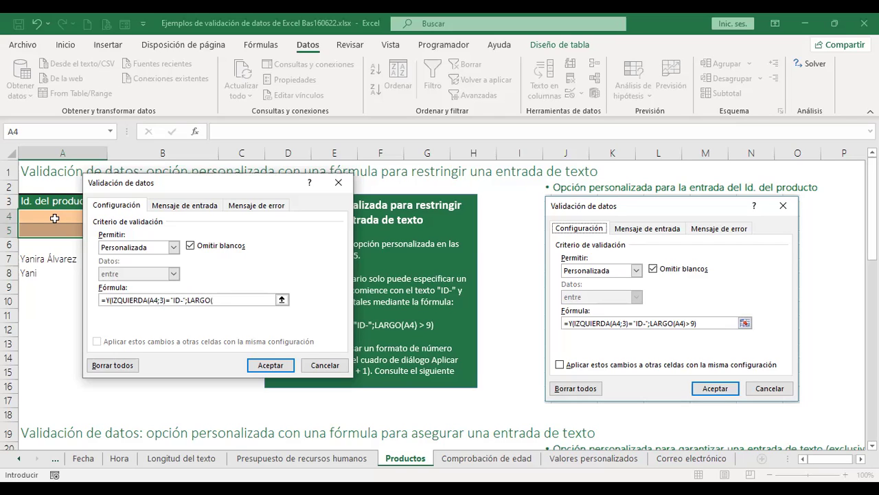
{"action": "left_click", "coordinate": [56, 214]}
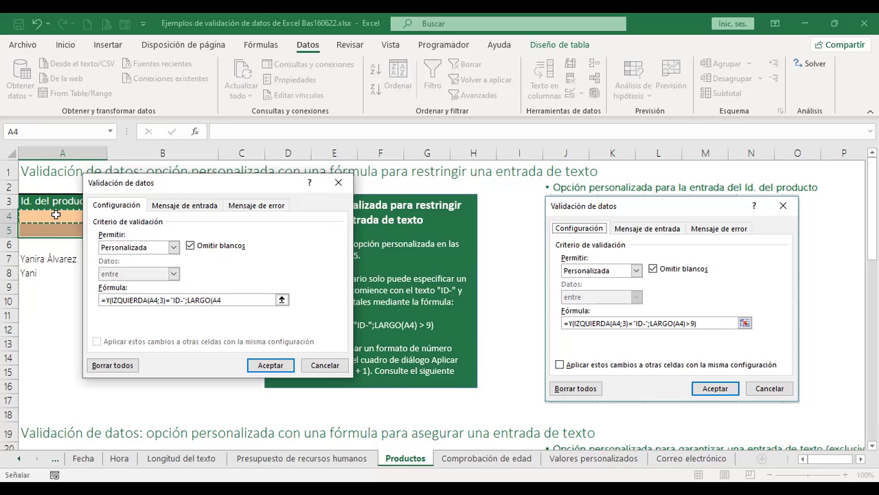
{"action": "type", "text": ")"}
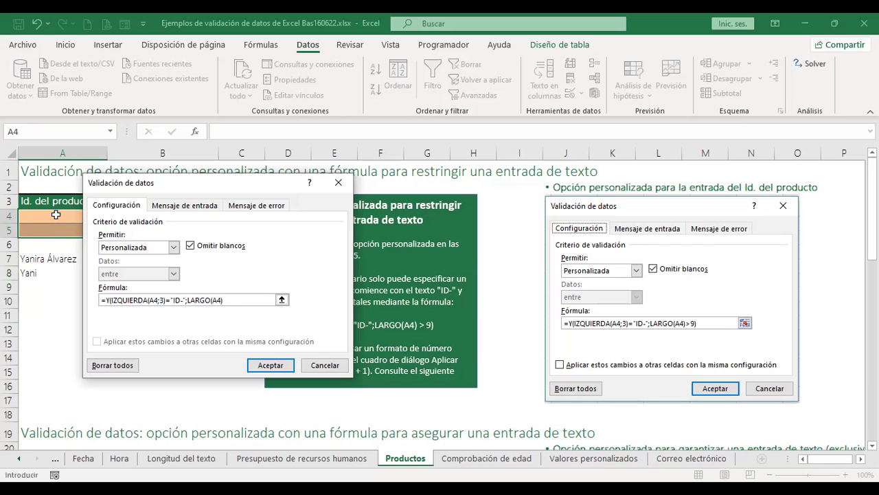
{"action": "type", "text": ">9"}
{"action": "type", "text": ")"}
{"action": "left_click", "coordinate": [271, 365]}
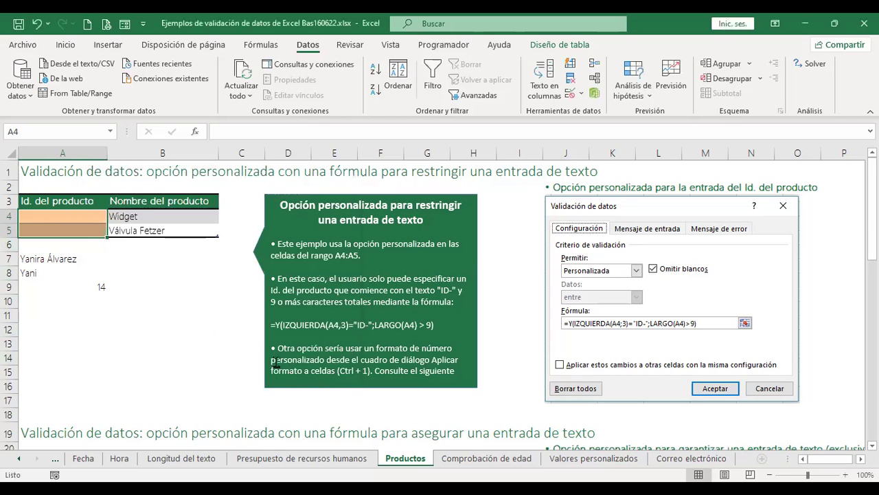
{"action": "left_click", "coordinate": [84, 214]}
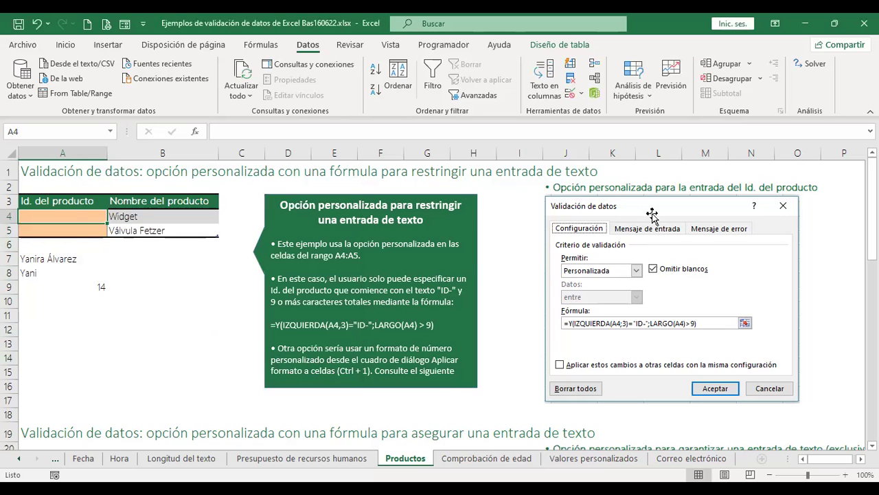
{"action": "type", "text": "p"}
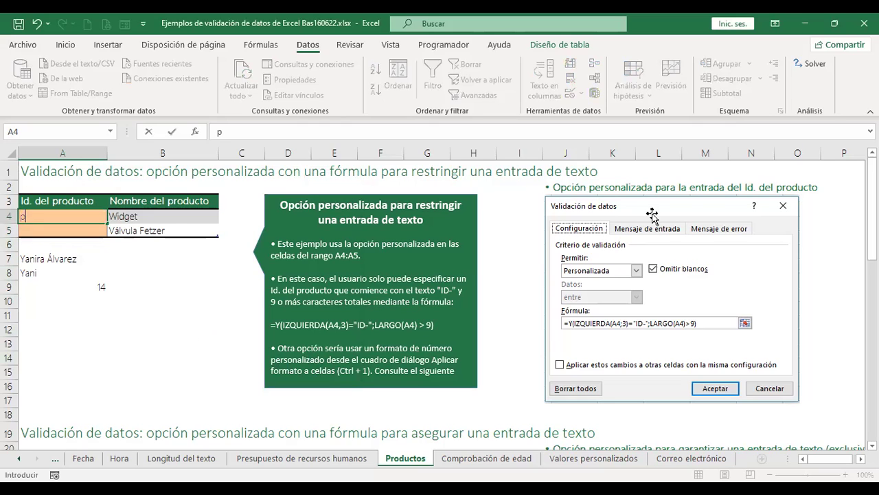
{"action": "type", "text": "-1"}
Test the rule: entries p-1 and ID-456789 are both rejected and discarded.
{"action": "key", "text": "Return"}
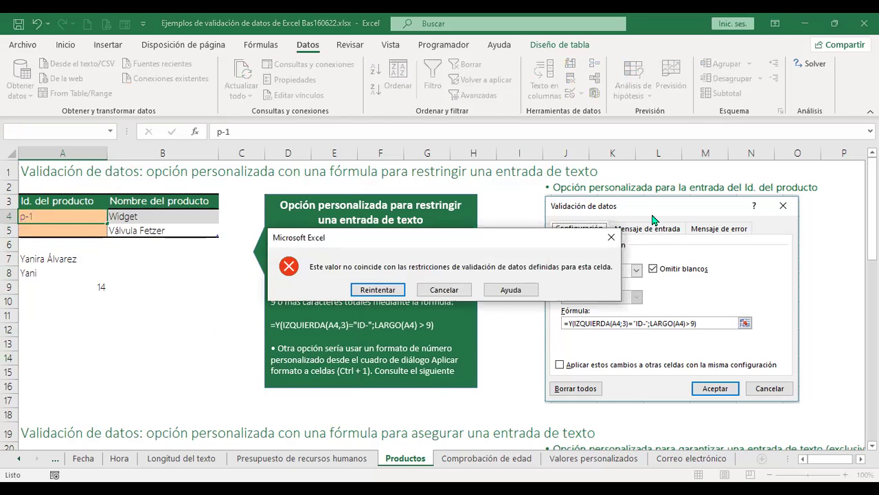
{"action": "key", "text": "Escape"}
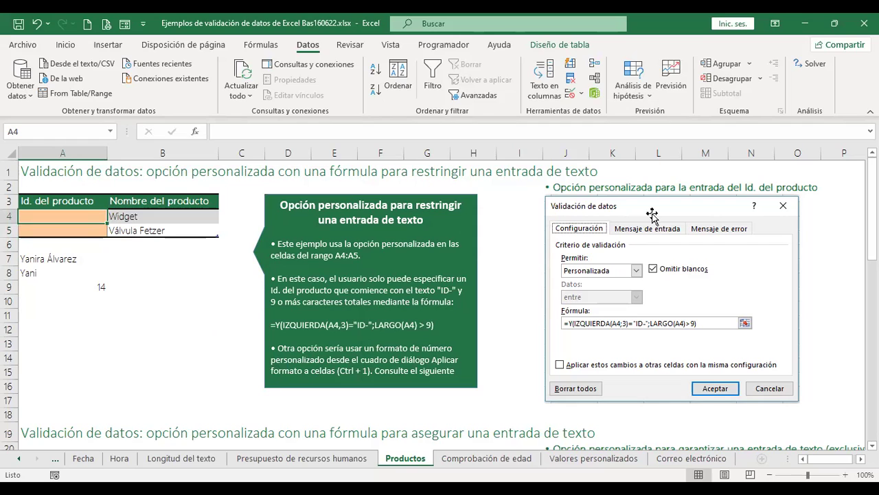
{"action": "type", "text": "ID"}
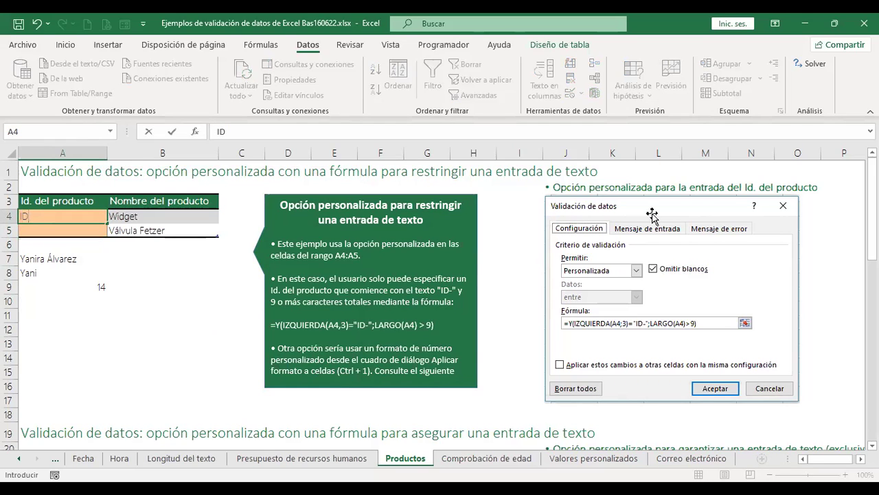
{"action": "type", "text": "-"}
{"action": "type", "text": "456789"}
{"action": "key", "text": "Return"}
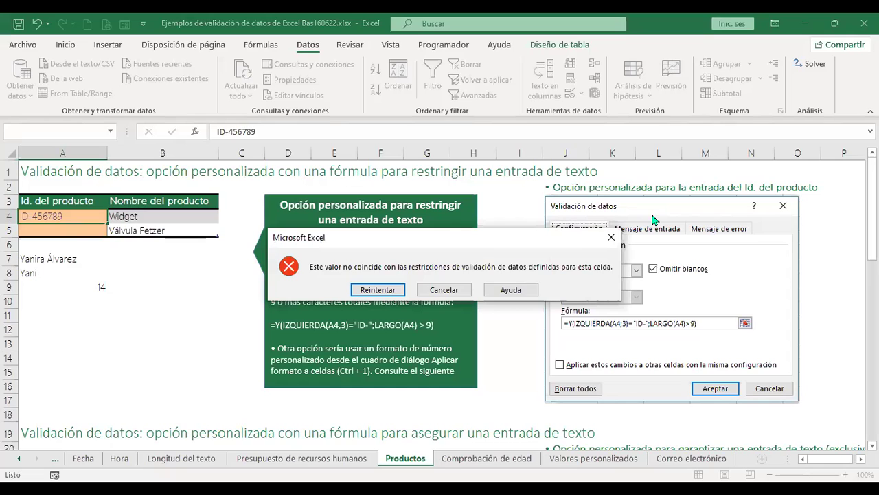
{"action": "key", "text": "Escape"}
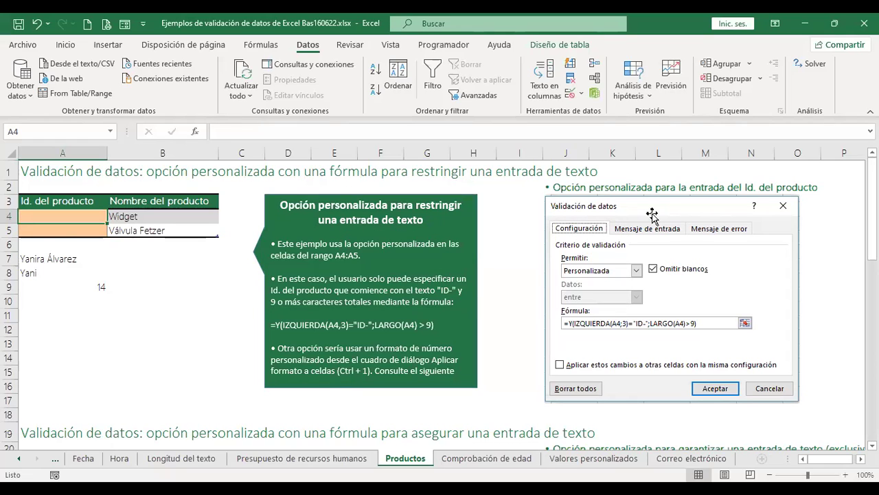
Enter valid product IDs ID-4567890 in A4 and ID-4567891 in A5.
{"action": "type", "text": "ID"}
{"action": "type", "text": "-"}
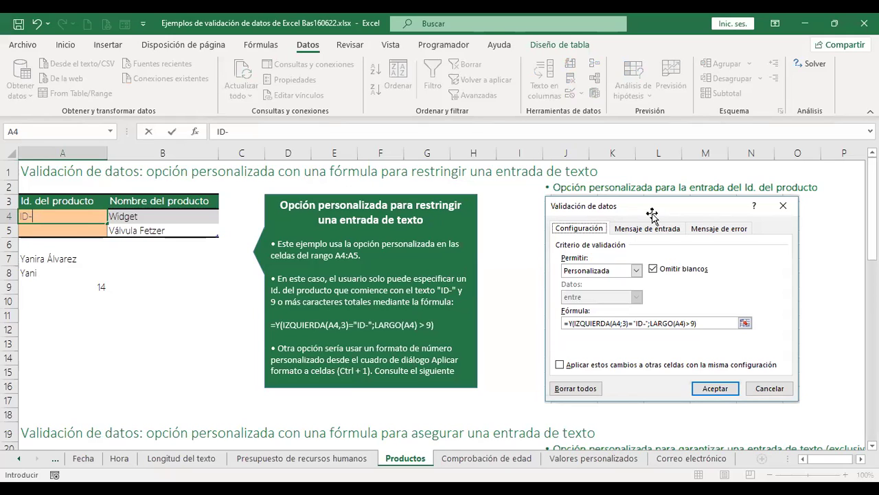
{"action": "type", "text": "4567890"}
{"action": "key", "text": "Return"}
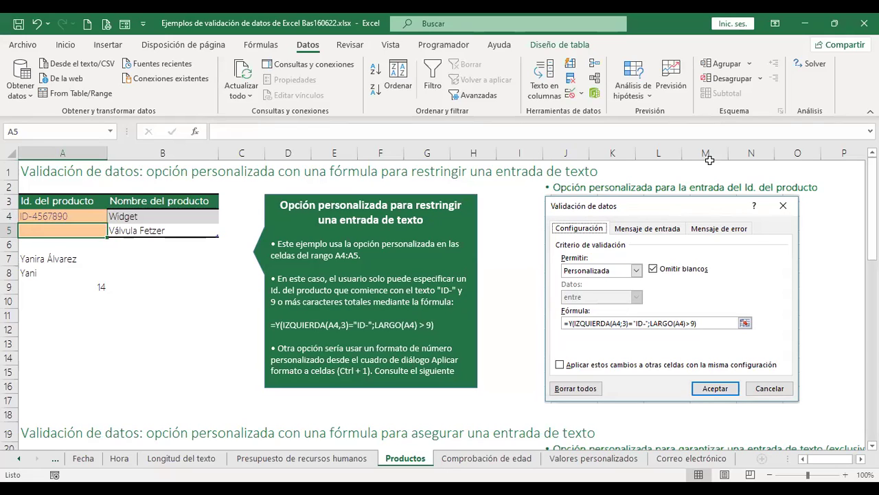
{"action": "type", "text": "ID-4567890"}
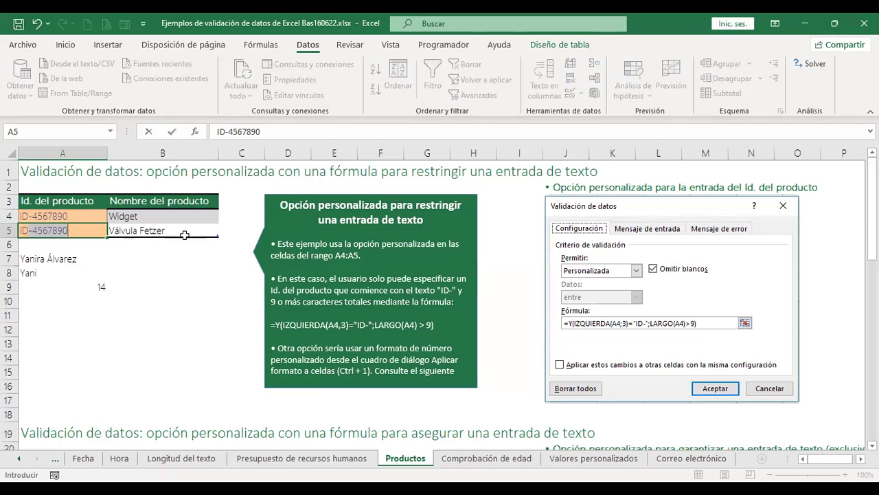
{"action": "left_click", "coordinate": [92, 229]}
{"action": "key", "text": "BackSpace"}
{"action": "type", "text": "1"}
{"action": "key", "text": "Return"}
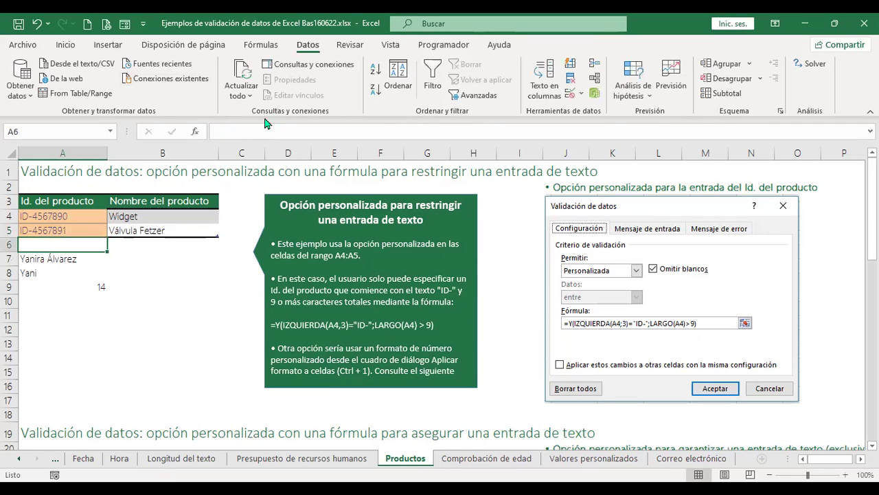
{"action": "left_click", "coordinate": [165, 217]}
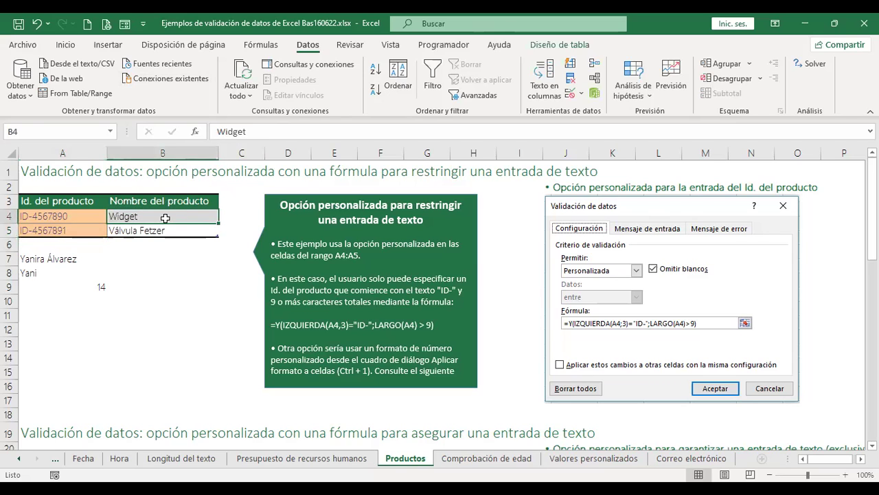
{"action": "left_click_drag", "start_coordinate": [166, 217], "coordinate": [165, 231]}
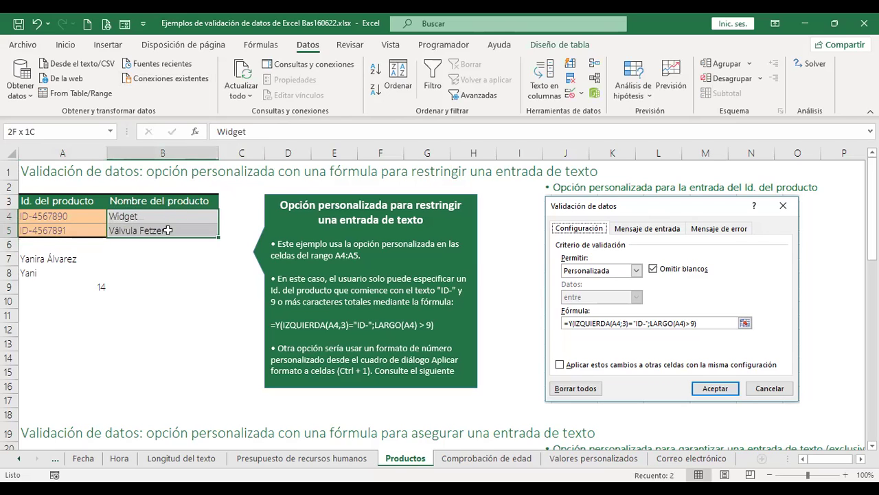
{"action": "left_click", "coordinate": [83, 214]}
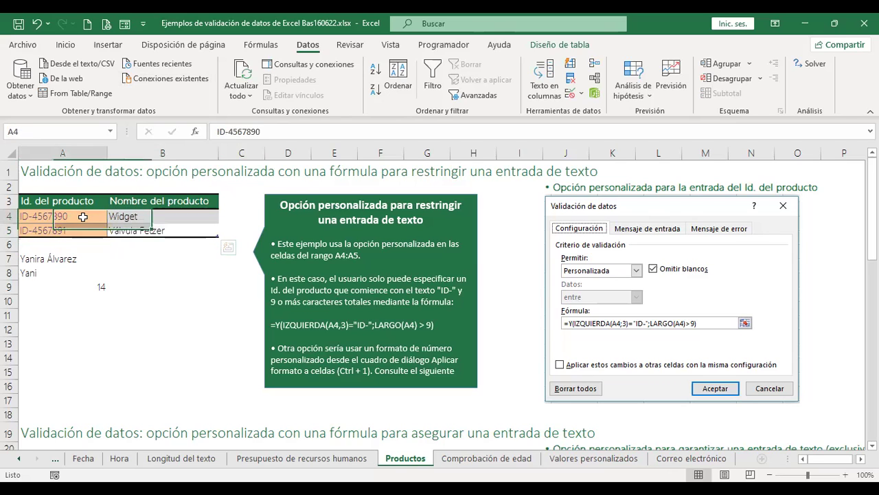
{"action": "left_click", "coordinate": [138, 216]}
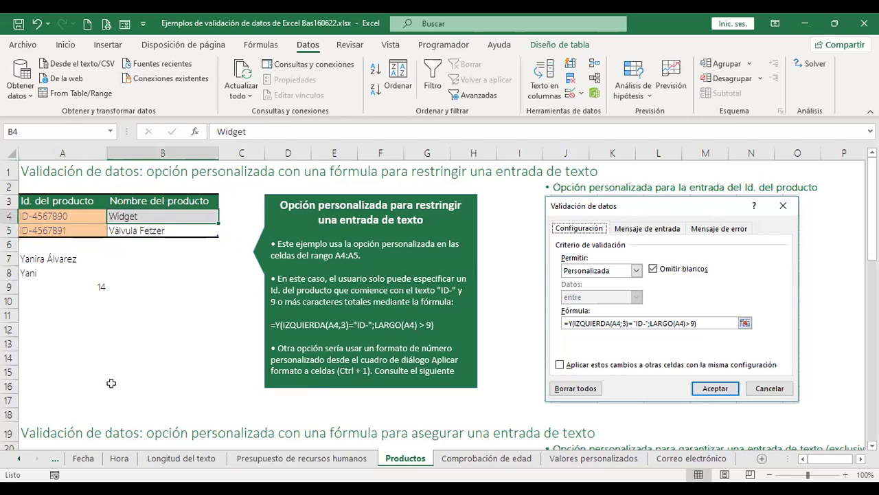
{"action": "left_click", "coordinate": [70, 213]}
{"action": "left_click_drag", "start_coordinate": [165, 217], "coordinate": [167, 231]}
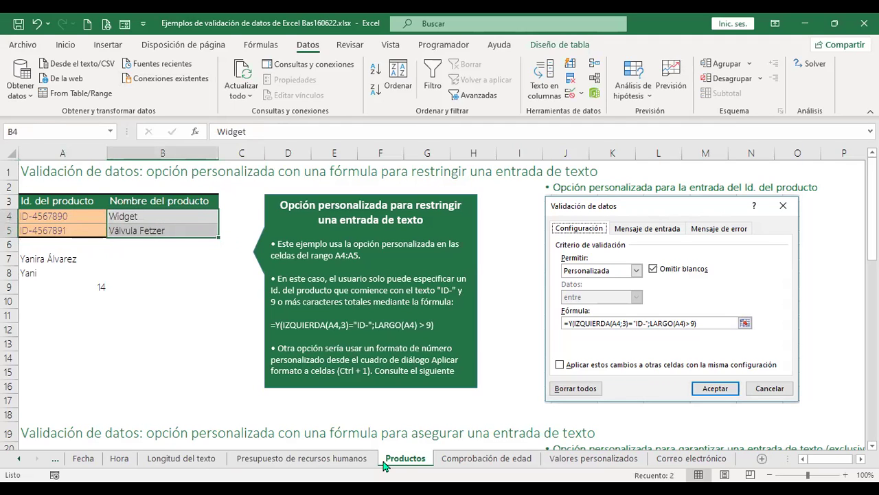
{"action": "left_click", "coordinate": [18, 460]}
{"action": "left_click", "coordinate": [155, 458]}
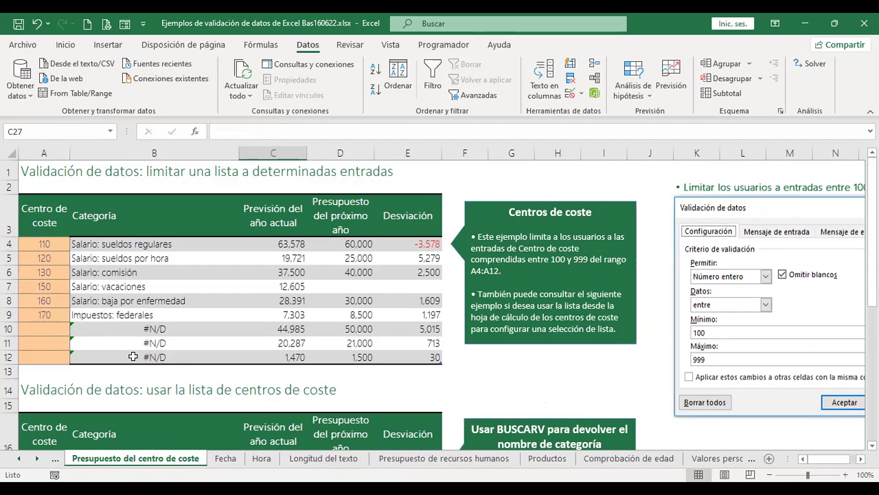
{"action": "left_click", "coordinate": [547, 458]}
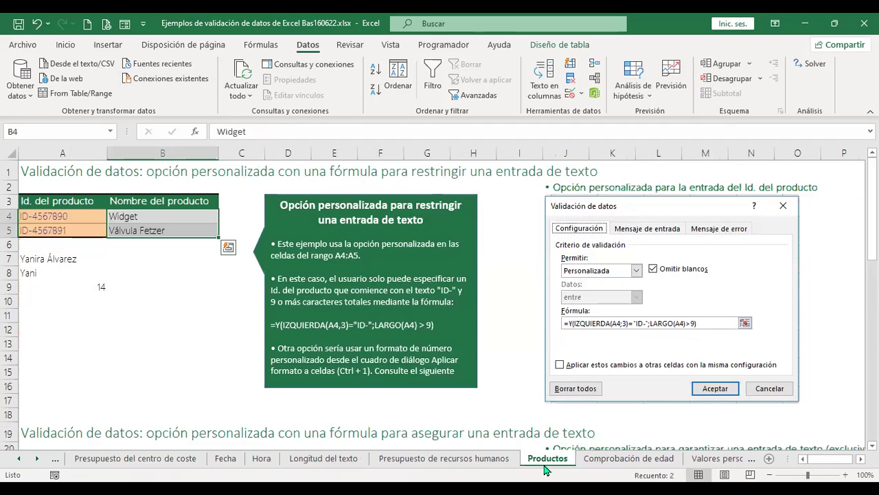
{"action": "left_click", "coordinate": [144, 217]}
{"action": "left_click_drag", "start_coordinate": [165, 217], "coordinate": [167, 231]}
{"action": "left_click", "coordinate": [75, 215]}
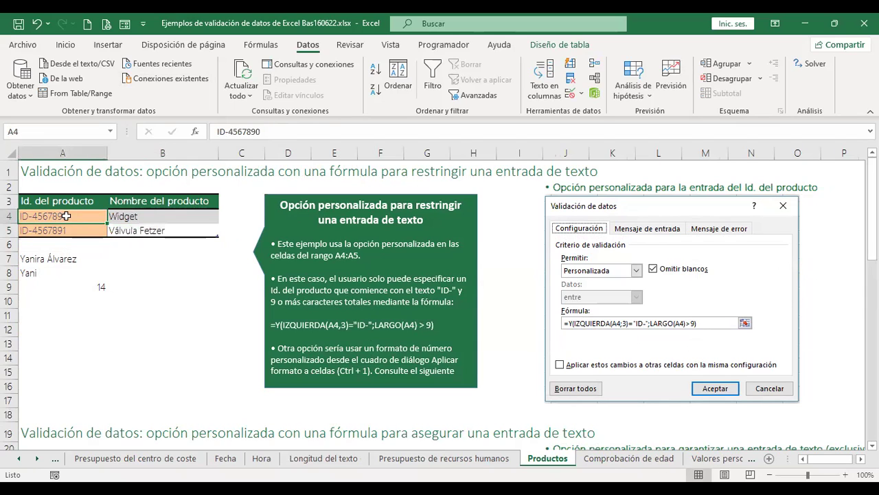
{"action": "left_click", "coordinate": [167, 218]}
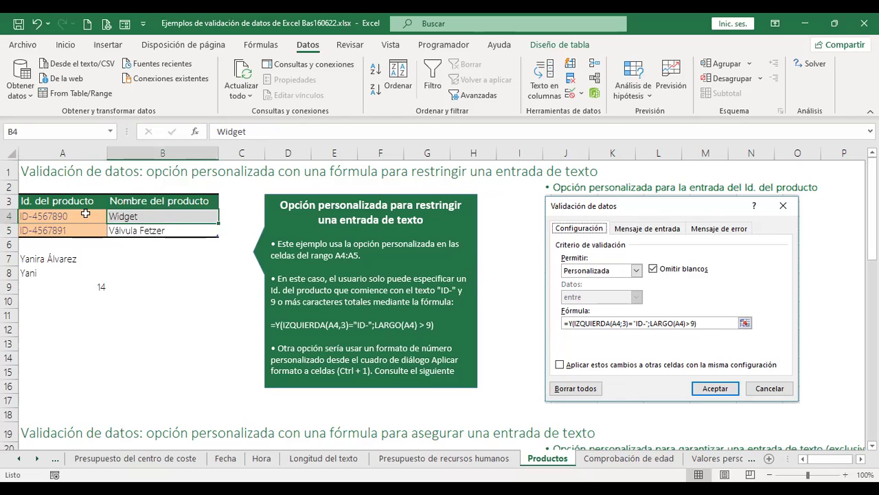
{"action": "left_click_drag", "start_coordinate": [81, 215], "coordinate": [95, 232]}
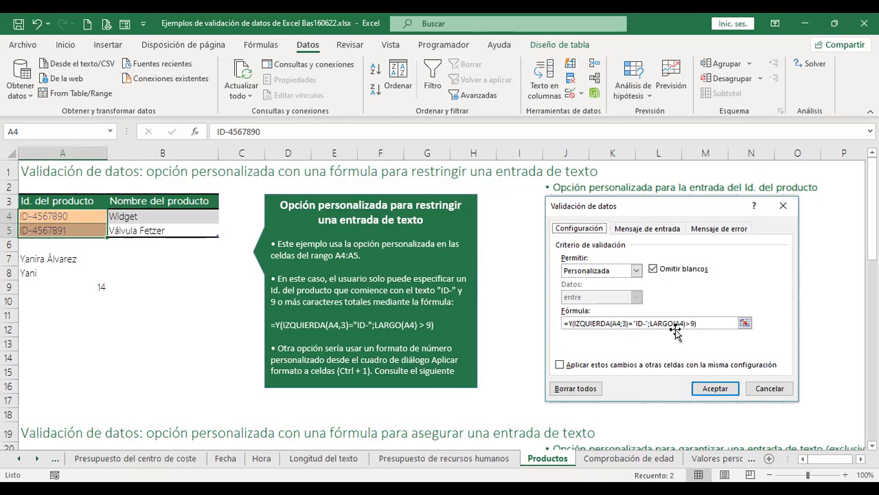
{"action": "left_click", "coordinate": [141, 281]}
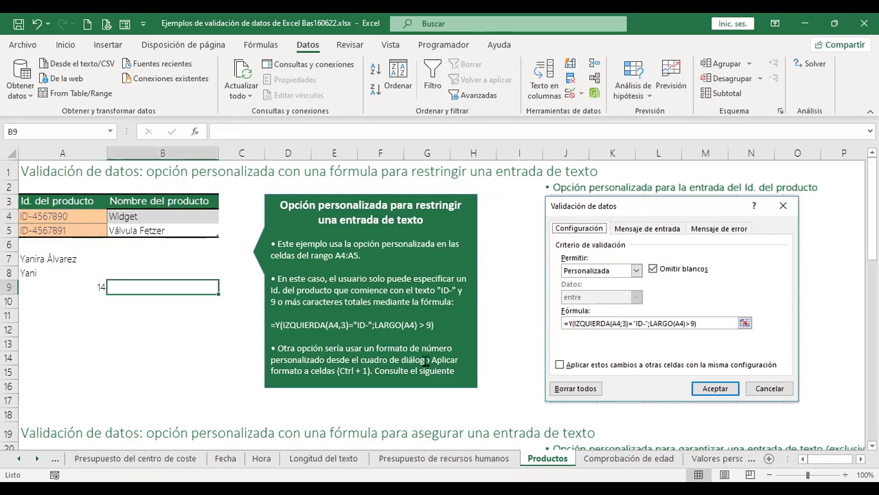
{"action": "scroll", "coordinate": [425, 361], "scroll_direction": "down", "scroll_amount": 4}
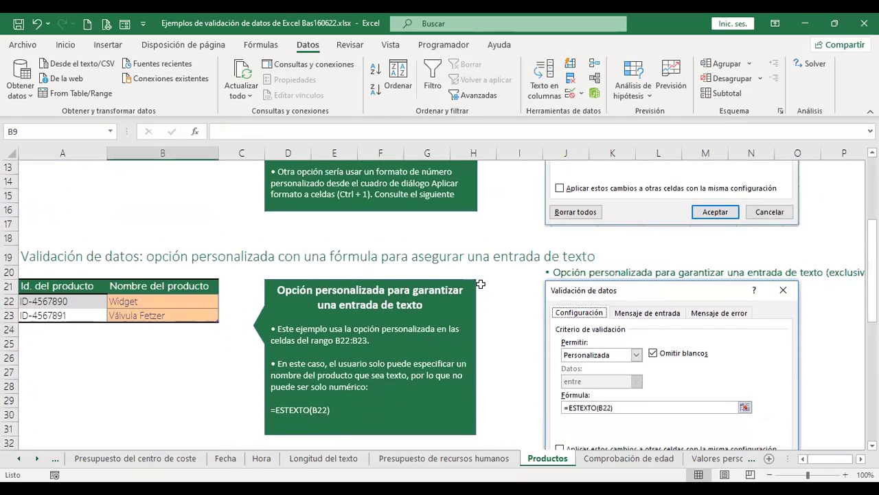
Try entering 98 over Widget in B22 and cancel the rejected entry.
{"action": "scroll", "coordinate": [480, 284], "scroll_direction": "down", "scroll_amount": 2}
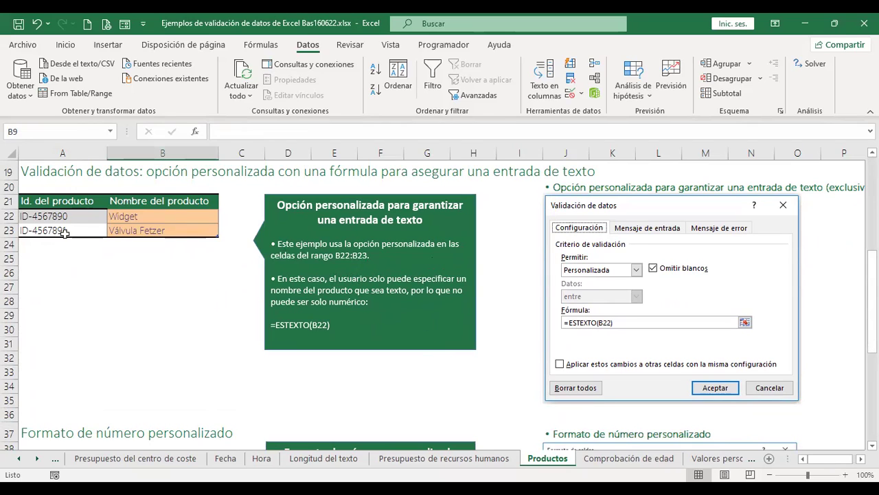
{"action": "left_click", "coordinate": [164, 218]}
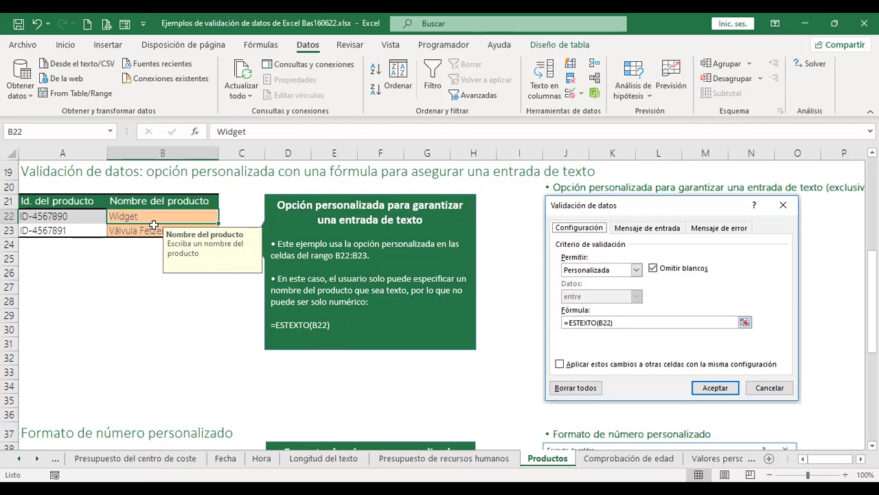
{"action": "scroll", "coordinate": [210, 223], "scroll_direction": "up", "scroll_amount": 3}
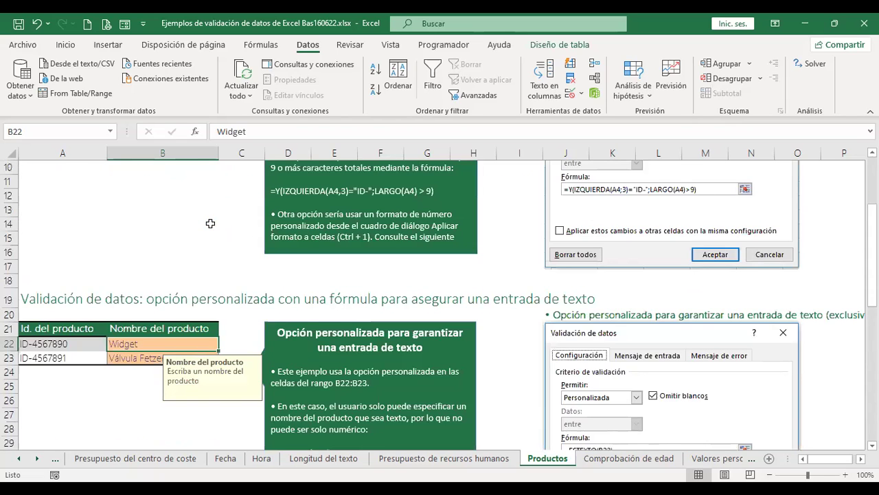
{"action": "scroll", "coordinate": [210, 223], "scroll_direction": "down", "scroll_amount": 2}
{"action": "left_click", "coordinate": [128, 275]}
{"action": "left_click", "coordinate": [133, 260]}
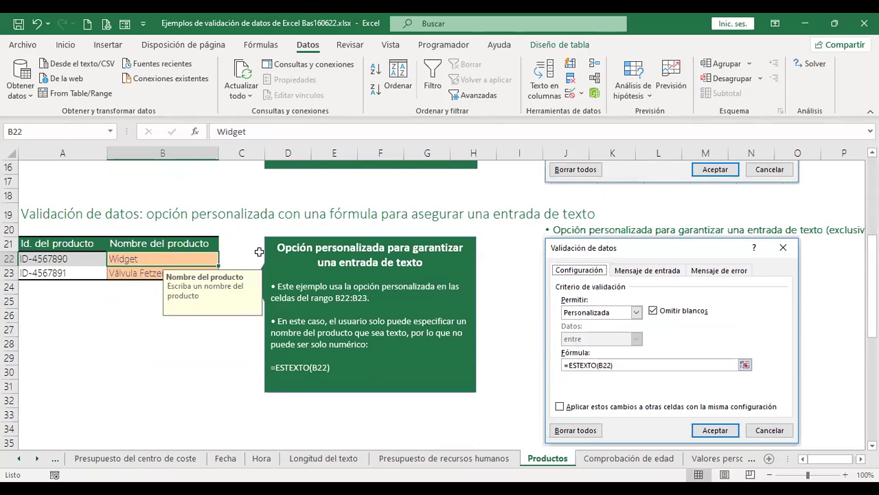
{"action": "type", "text": "98"}
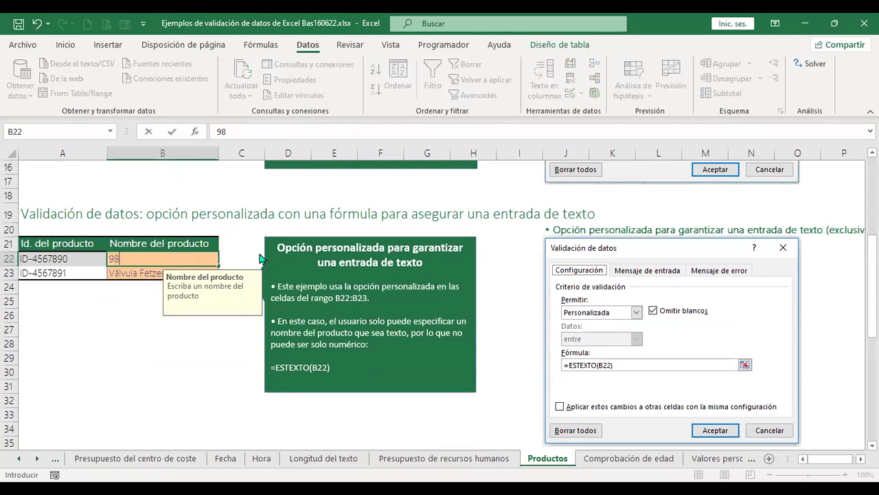
{"action": "key", "text": "Return"}
{"action": "key", "text": "Escape"}
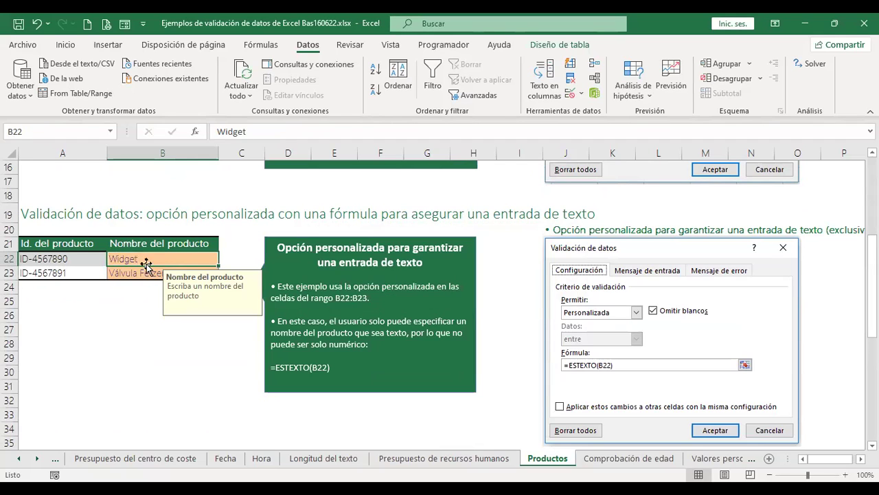
Review the =ESTEXTO(B22) validation rule on B22:B23 without changing it.
{"action": "left_click", "coordinate": [142, 274], "text": "shift"}
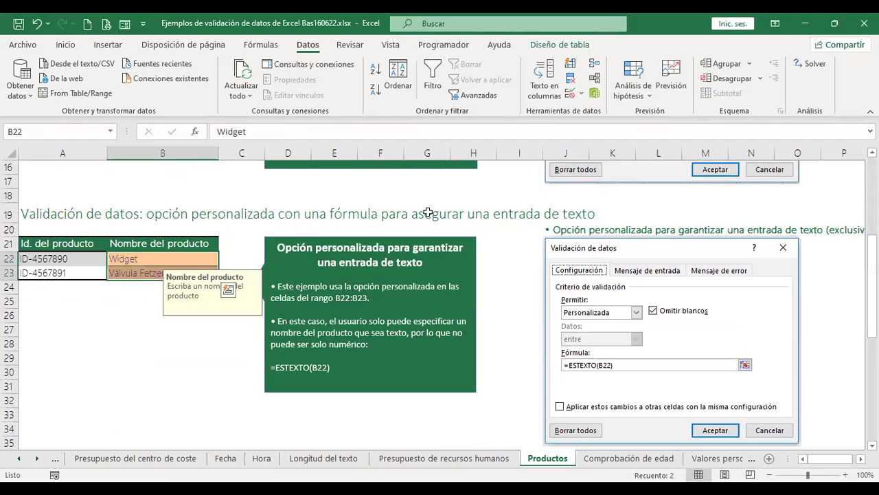
{"action": "left_click", "coordinate": [572, 96]}
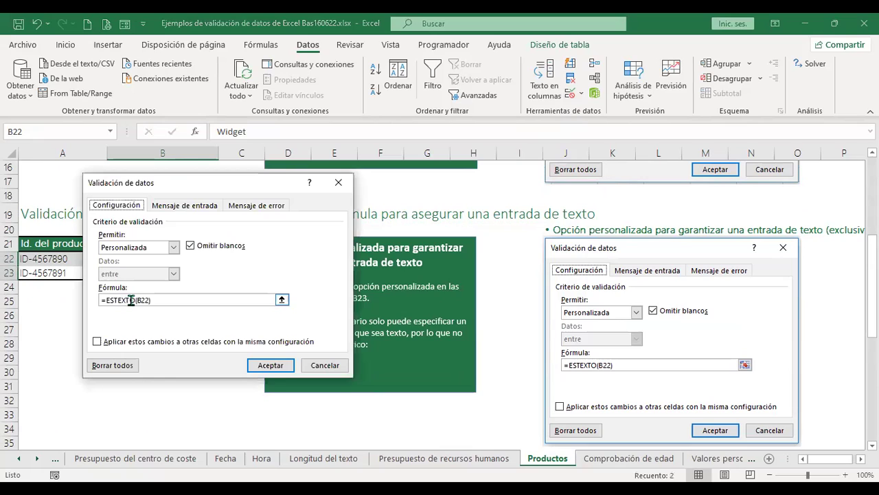
{"action": "left_click", "coordinate": [325, 365]}
{"action": "left_click", "coordinate": [163, 315]}
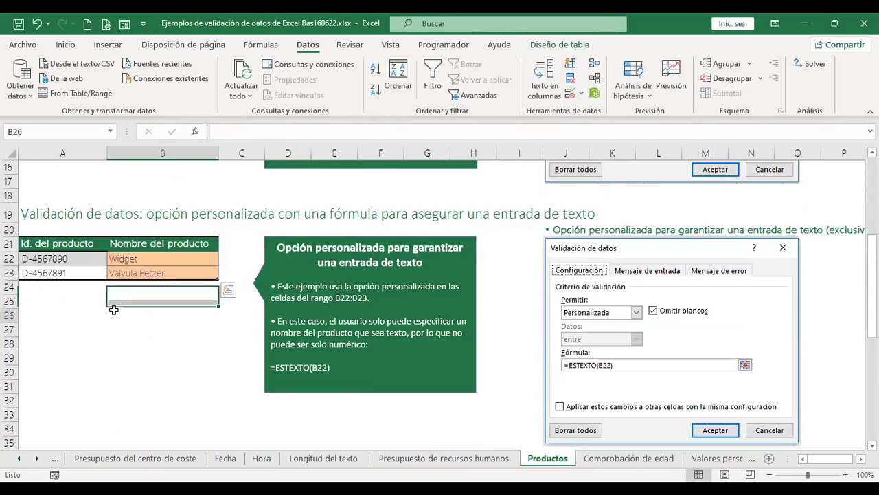
Change the product name in B22 from Widget to 'Widget 1'.
{"action": "left_click", "coordinate": [157, 258]}
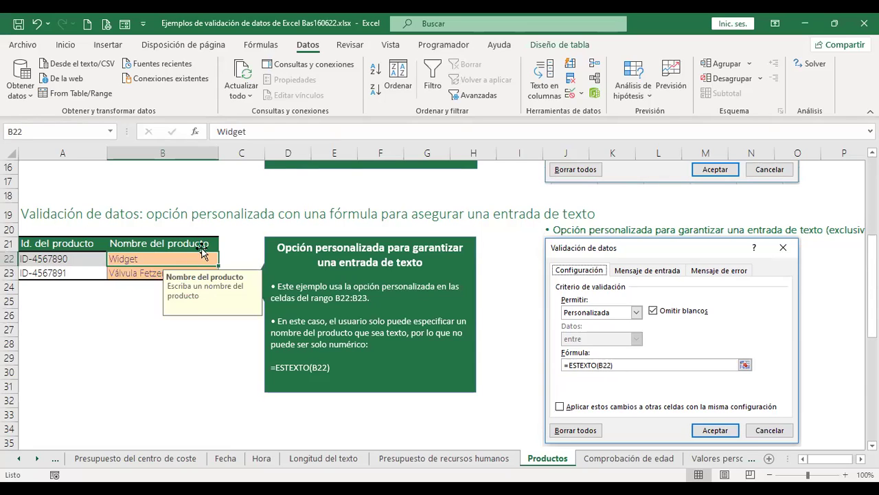
{"action": "left_click", "coordinate": [403, 133]}
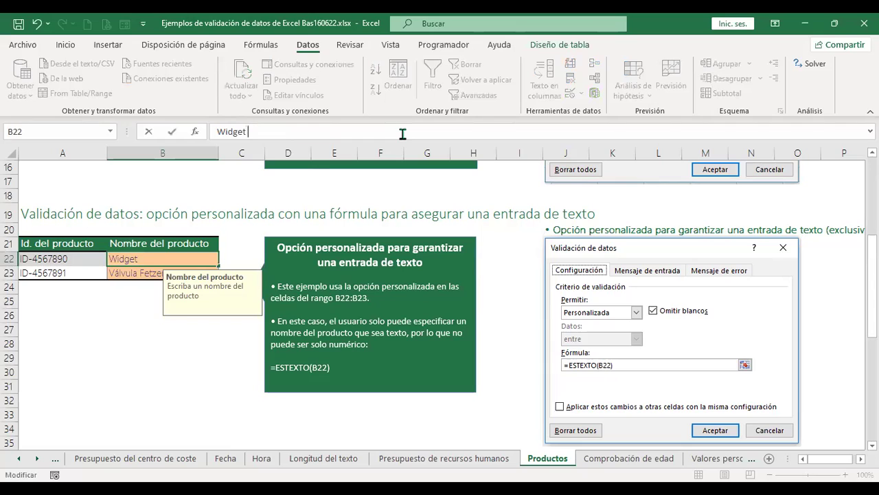
{"action": "type", "text": "1"}
{"action": "key", "text": "Return"}
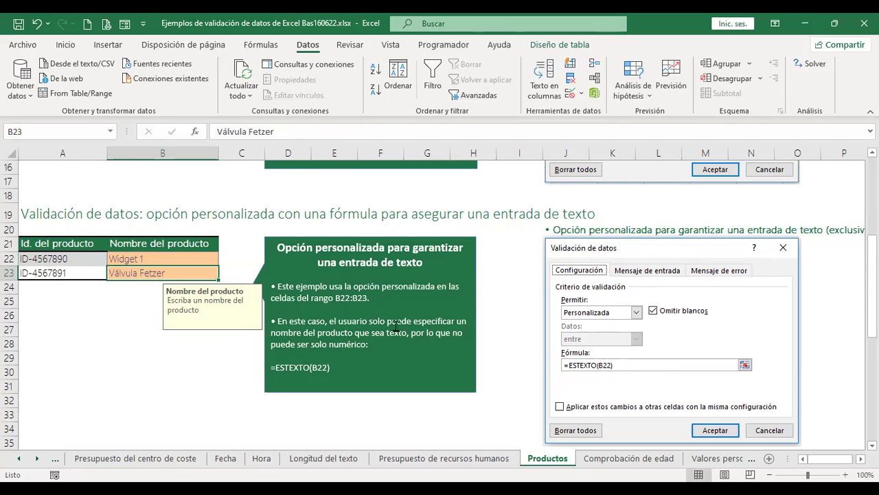
{"action": "left_click", "coordinate": [639, 459]}
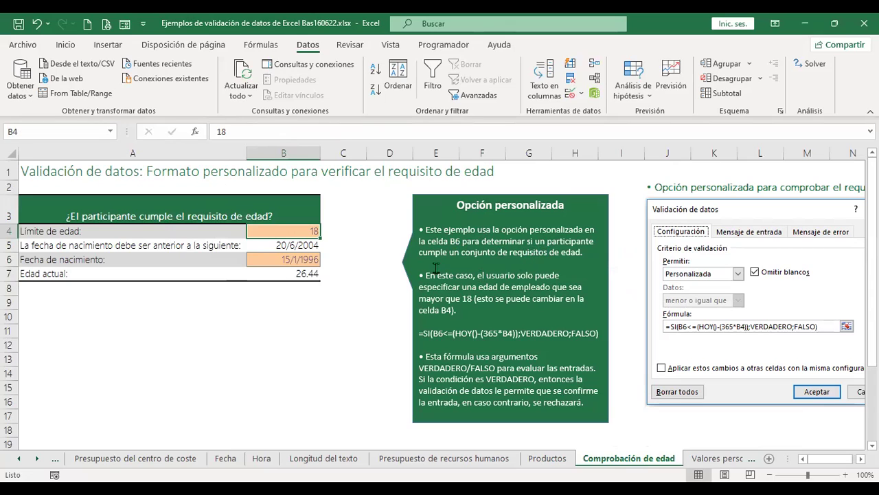
Inspect the birth-date cutoff formula in B5 and the age limit of 18 in B4.
{"action": "left_click", "coordinate": [294, 247]}
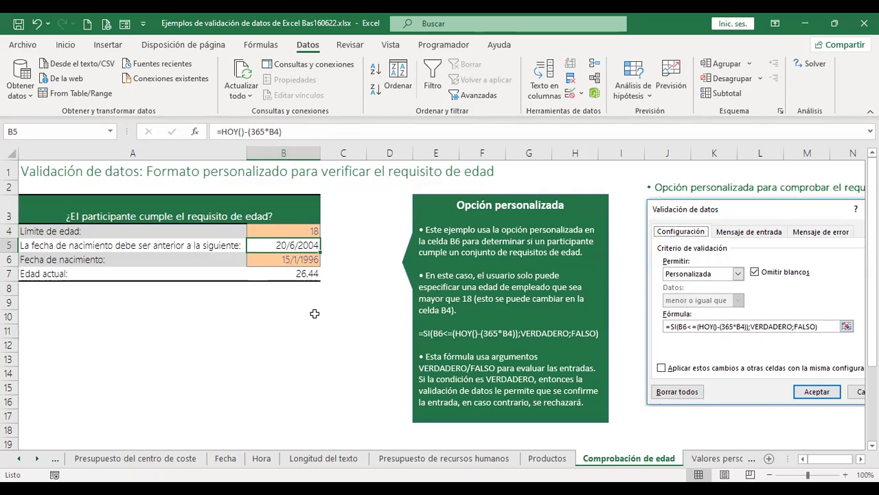
{"action": "left_click", "coordinate": [297, 232]}
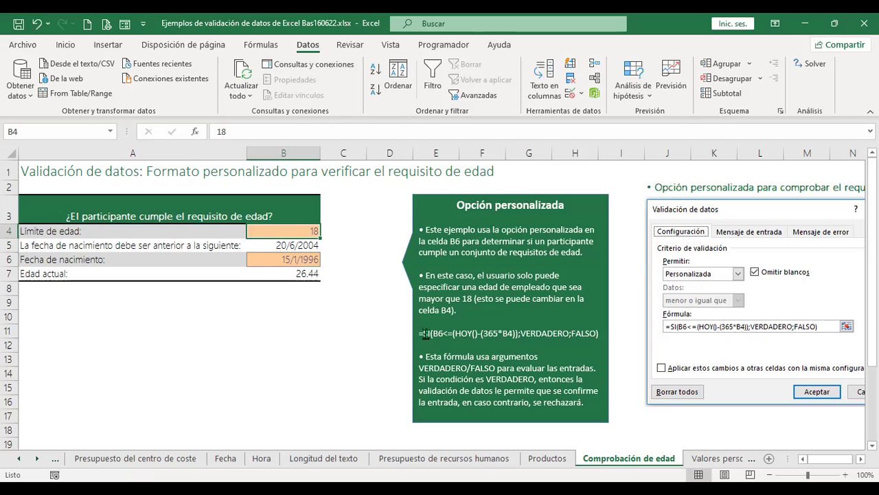
Start an +SI( formula in A9 whose test uses the age limit in B4.
{"action": "left_click", "coordinate": [52, 304]}
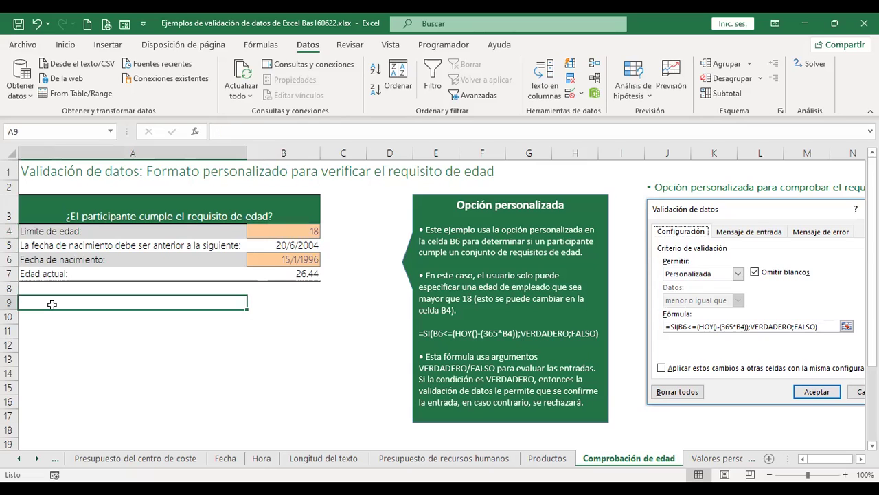
{"action": "type", "text": "+"}
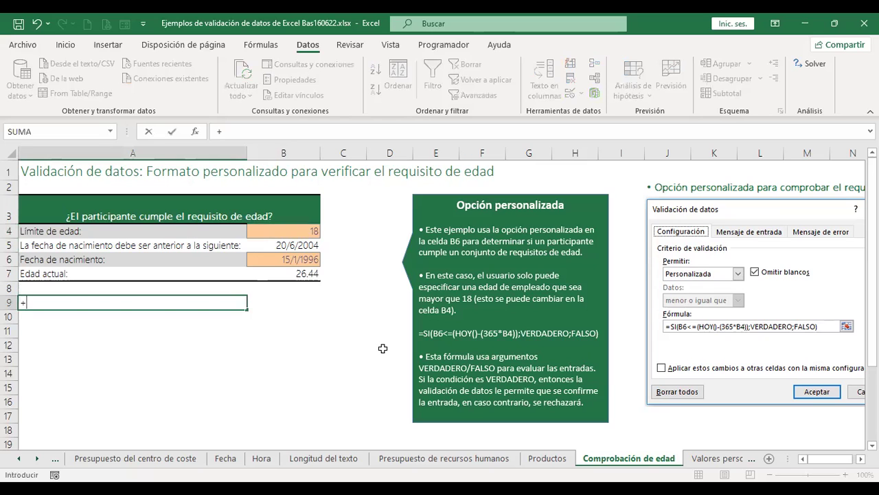
{"action": "type", "text": "si"}
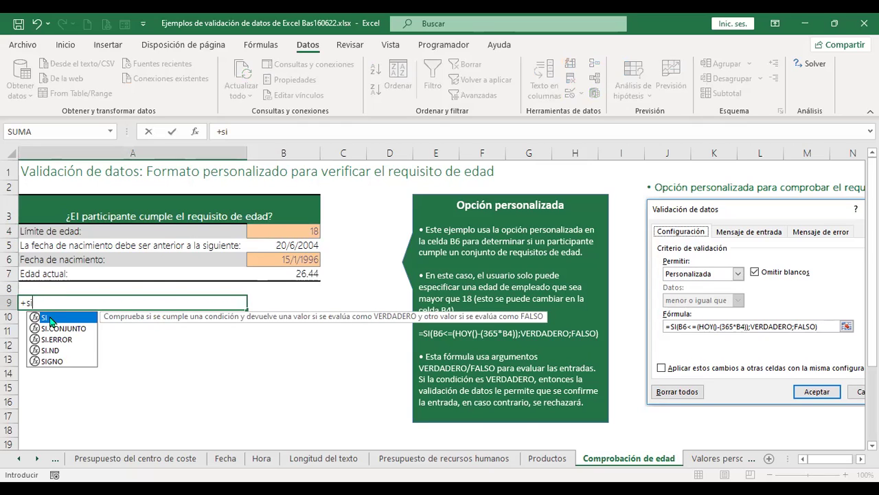
{"action": "double_click", "coordinate": [51, 319]}
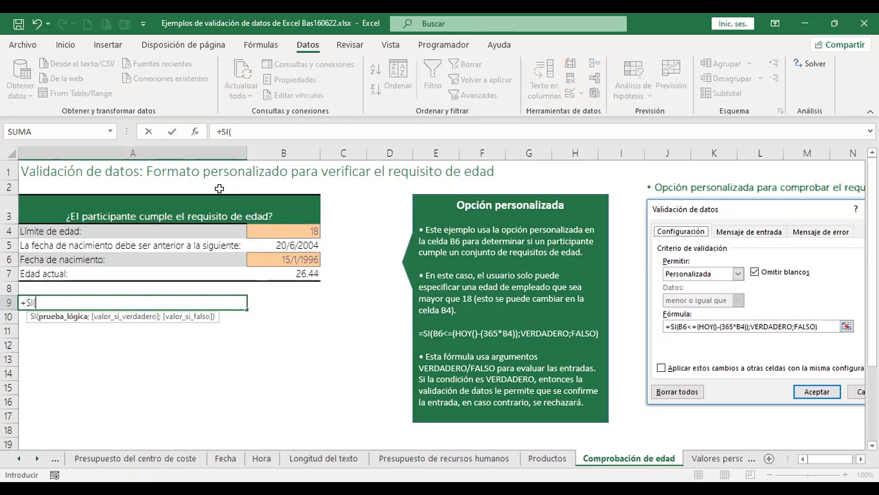
{"action": "left_click", "coordinate": [301, 234]}
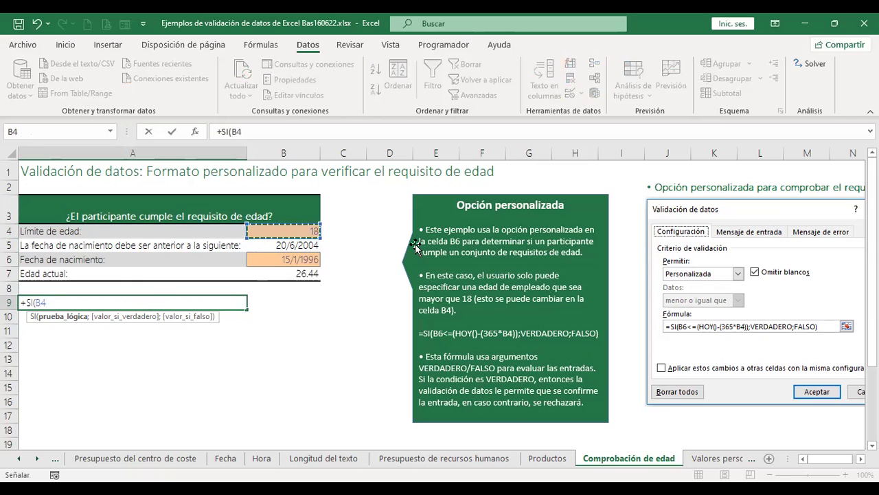
Complete A9 as +SI(B4>=18;"Cumple";"No aplica"), fixing the typo, so it shows Cumple.
{"action": "type", "text": ">"}
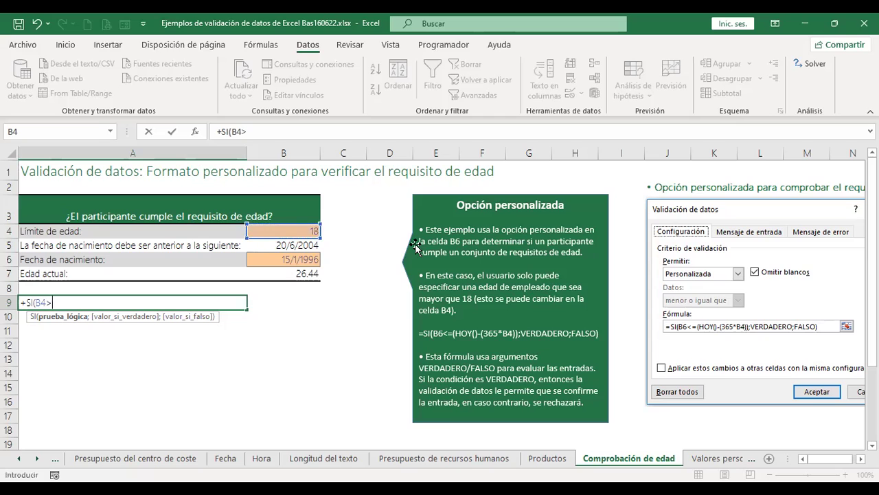
{"action": "type", "text": "=18"}
{"action": "type", "text": ";"}
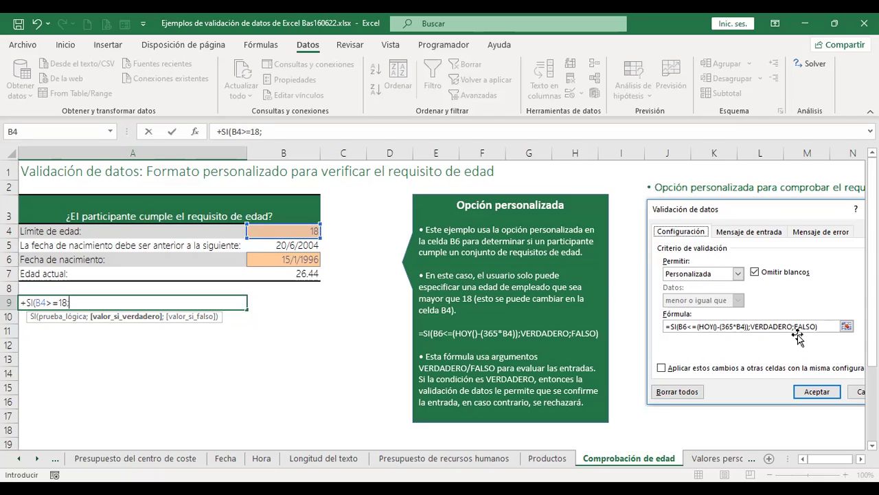
{"action": "type", "text": "\"Cumple\";"}
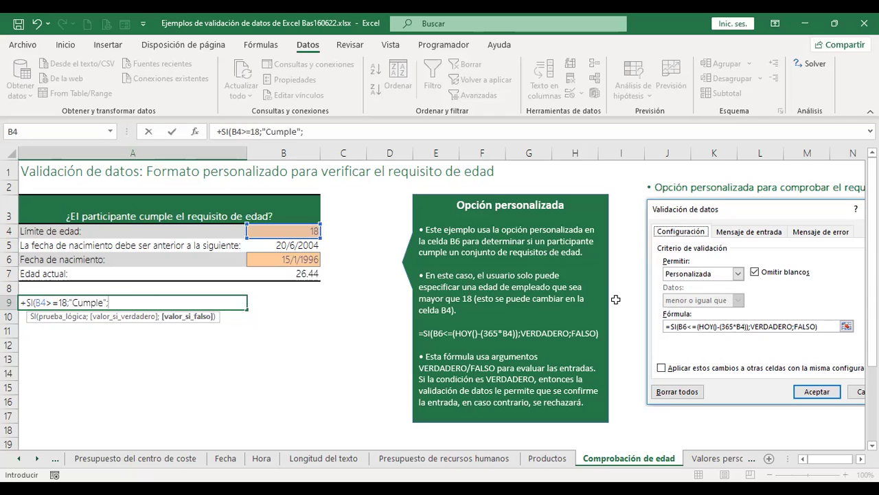
{"action": "type", "text": "\"N"}
{"action": "type", "text": "o aplica"}
{"action": "key", "text": "BackSpace"}
{"action": "key", "text": "BackSpace"}
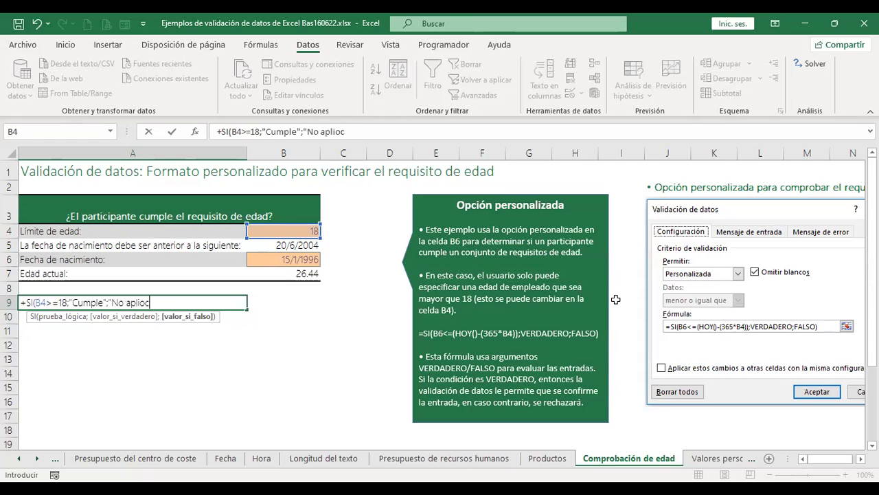
{"action": "type", "text": "ca\""}
{"action": "key", "text": "Return"}
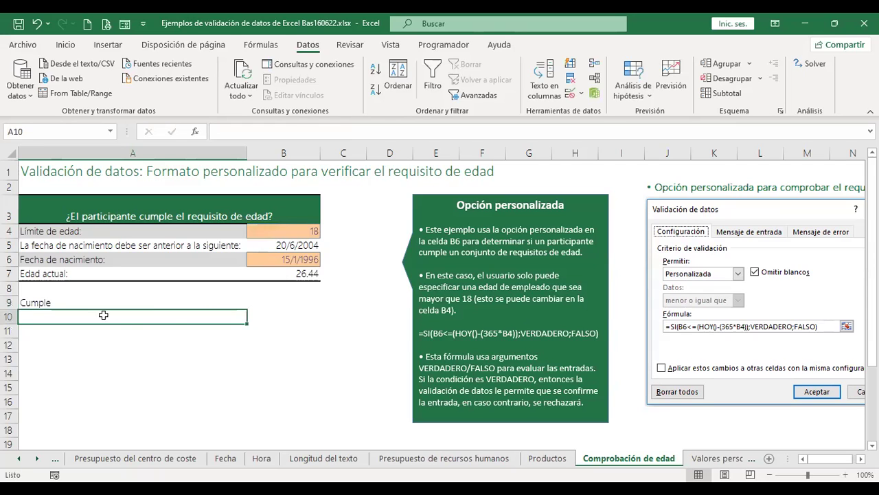
{"action": "left_click", "coordinate": [54, 303]}
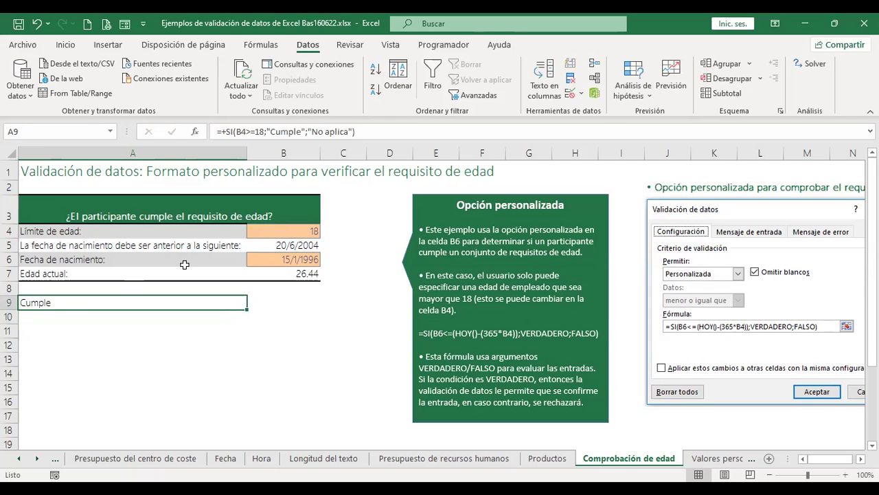
{"action": "left_click", "coordinate": [289, 230]}
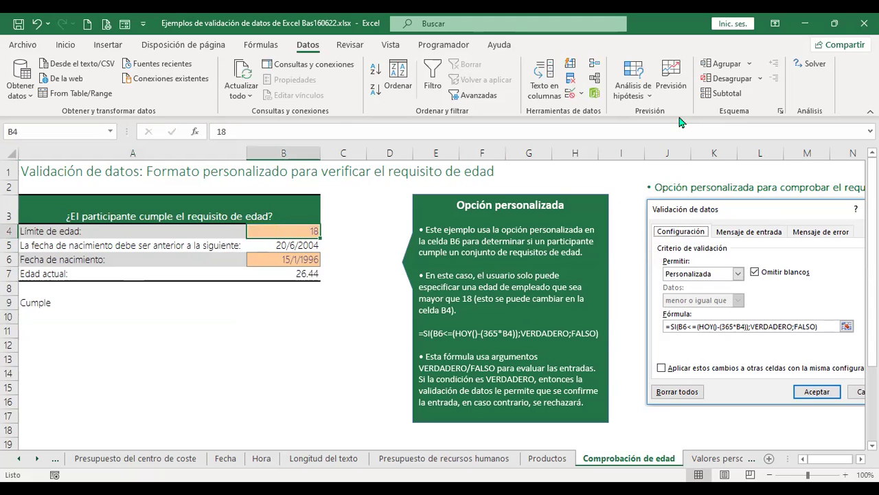
{"action": "type", "text": "17"}
{"action": "key", "text": "Return"}
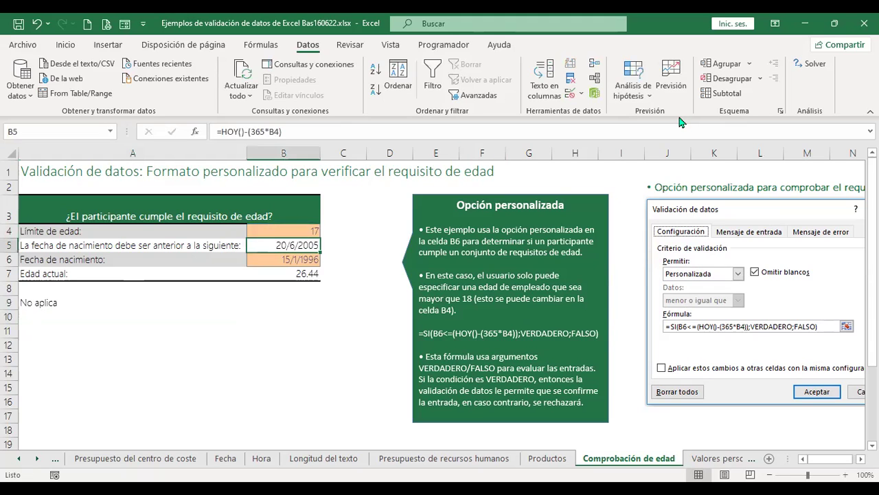
{"action": "left_click", "coordinate": [46, 303]}
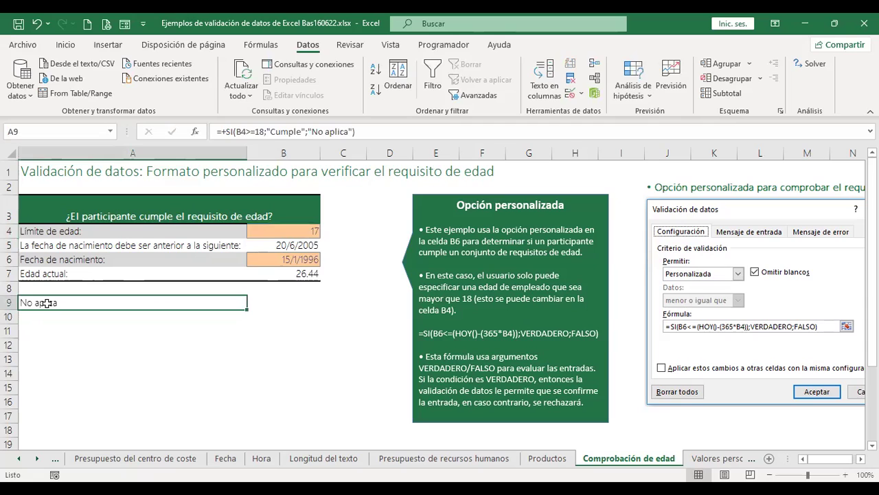
{"action": "left_click", "coordinate": [277, 234]}
{"action": "type", "text": "20"}
{"action": "key", "text": "Return"}
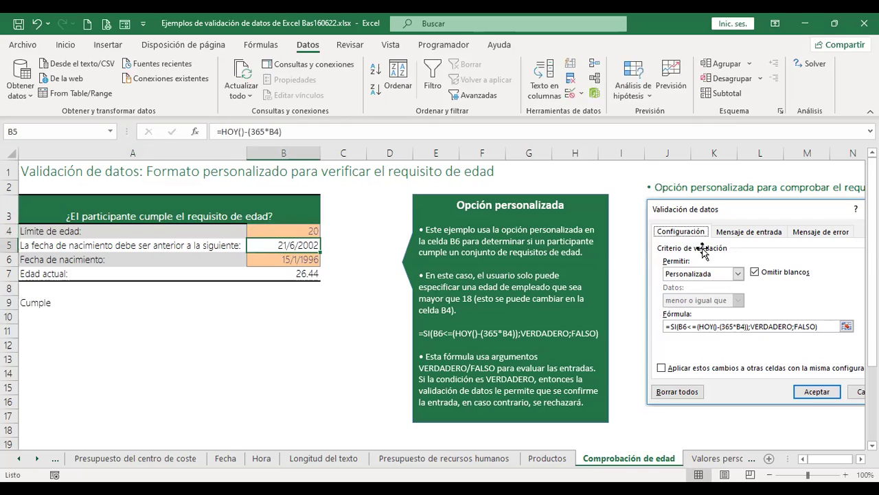
{"action": "left_click", "coordinate": [300, 228]}
{"action": "type", "text": "15"}
{"action": "key", "text": "Return"}
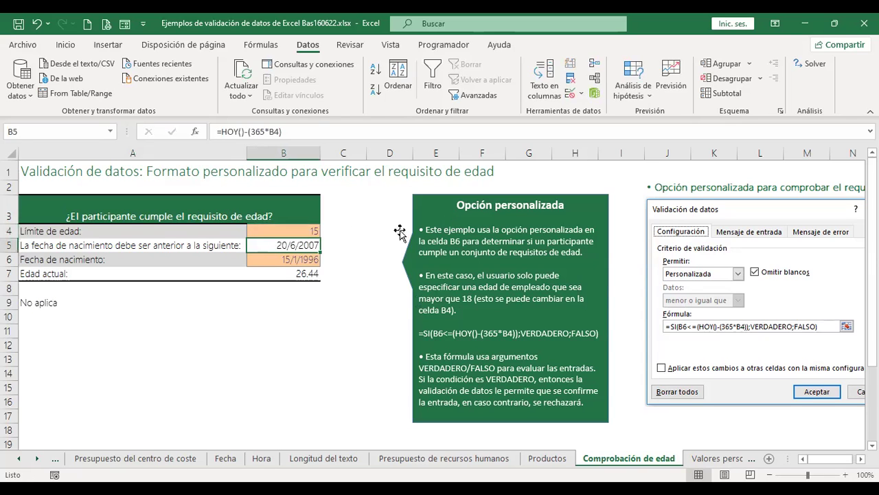
{"action": "left_click", "coordinate": [290, 231]}
{"action": "type", "text": "18"}
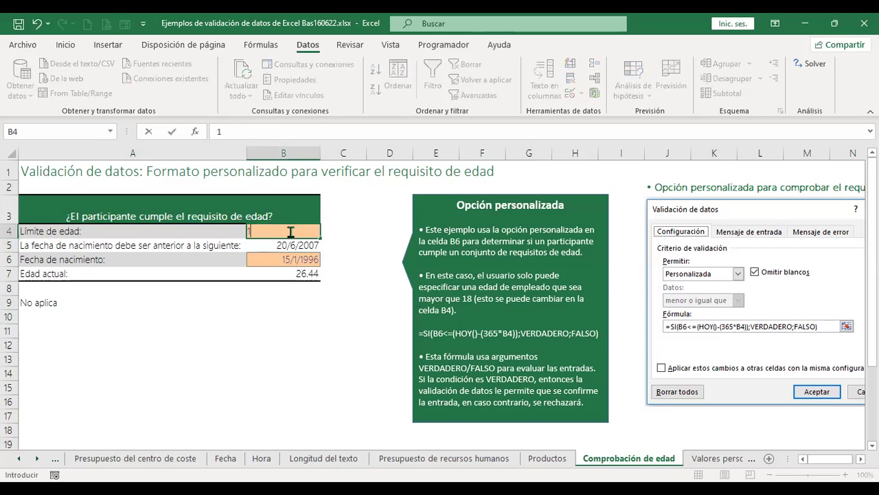
{"action": "key", "text": "Return"}
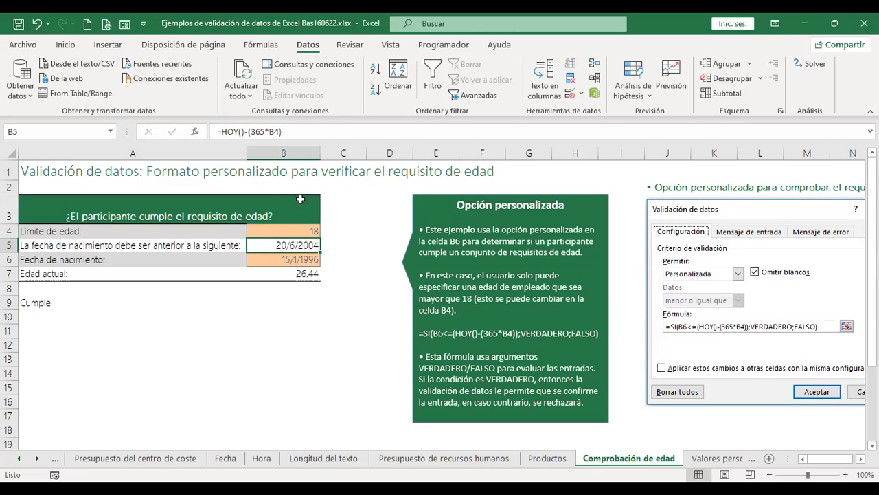
{"action": "left_click", "coordinate": [297, 258]}
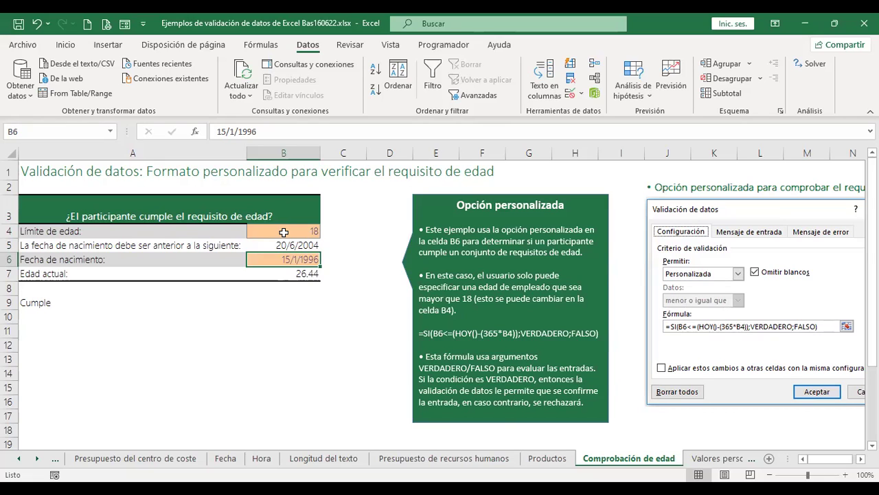
{"action": "left_click", "coordinate": [284, 233]}
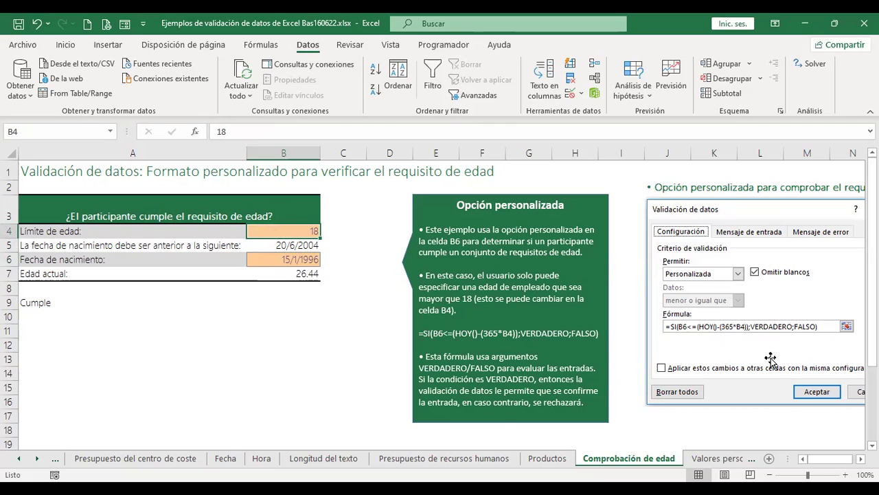
{"action": "left_click", "coordinate": [285, 274]}
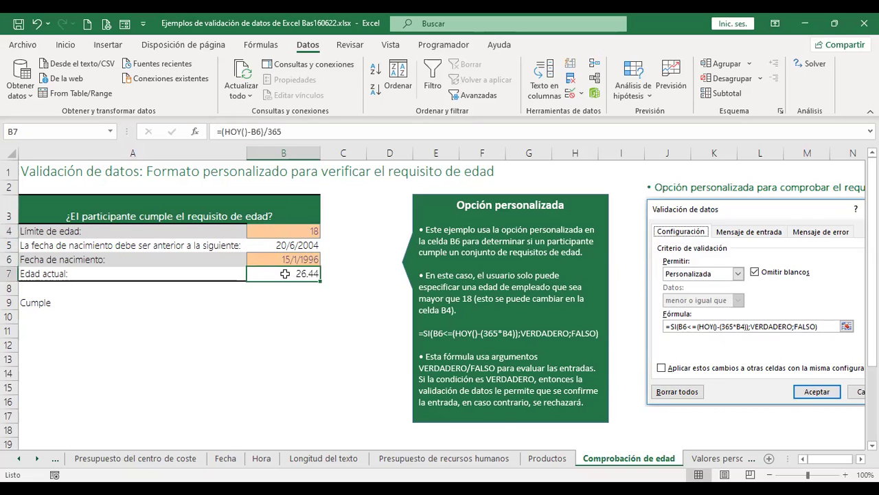
{"action": "left_click", "coordinate": [293, 257]}
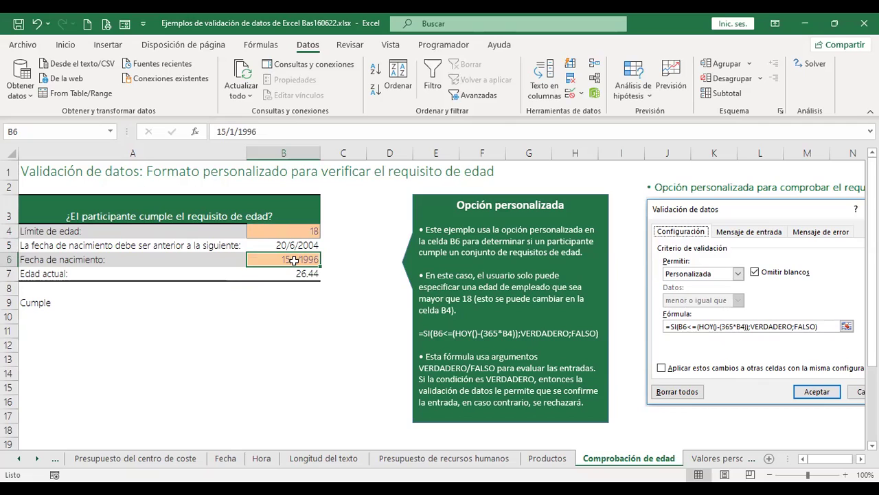
{"action": "left_click", "coordinate": [302, 232]}
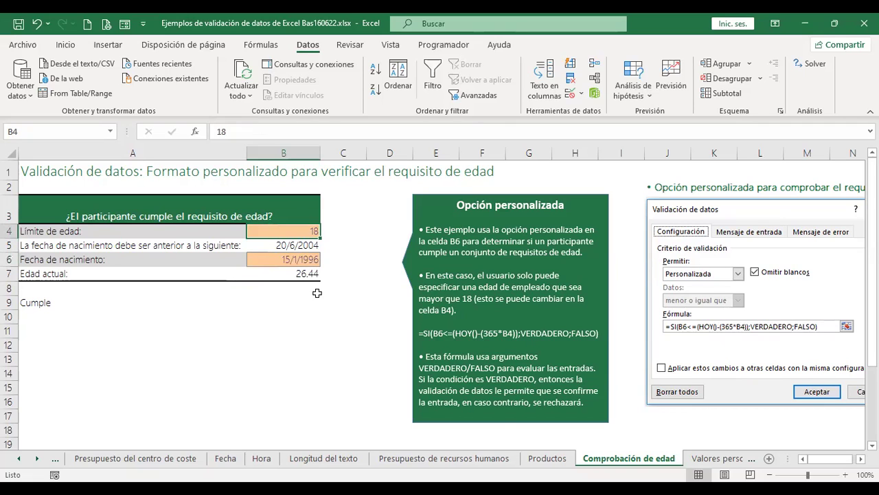
{"action": "left_click", "coordinate": [313, 273]}
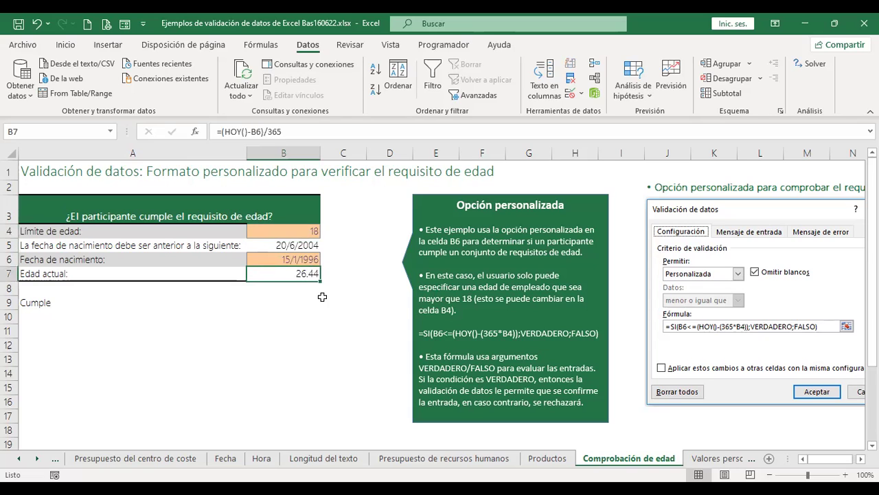
{"action": "key", "text": "F2"}
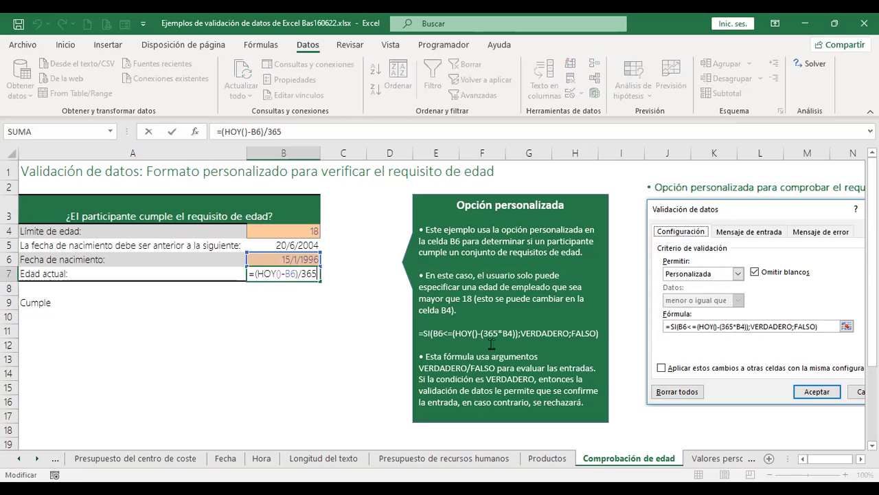
{"action": "key", "text": "Return"}
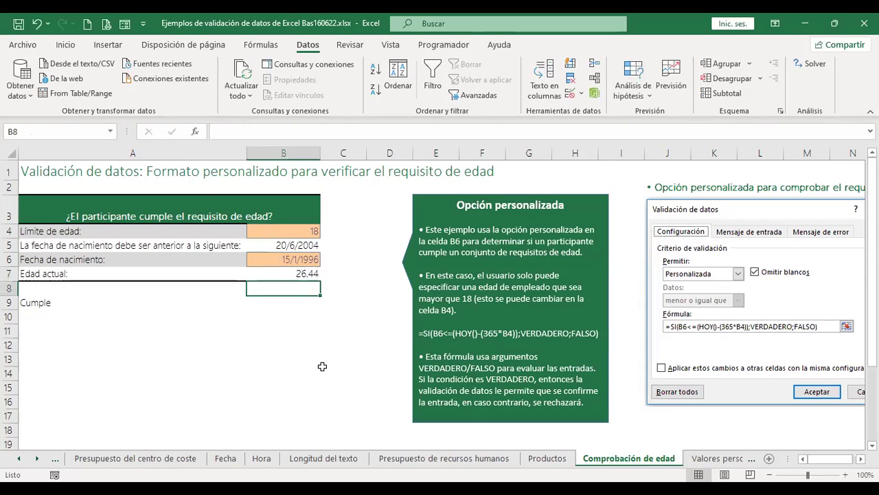
{"action": "left_click", "coordinate": [300, 273]}
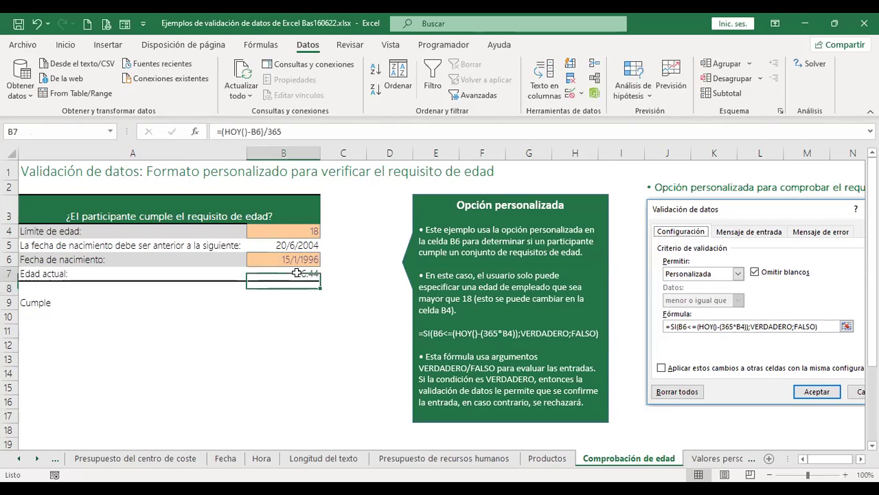
{"action": "key", "text": "F2"}
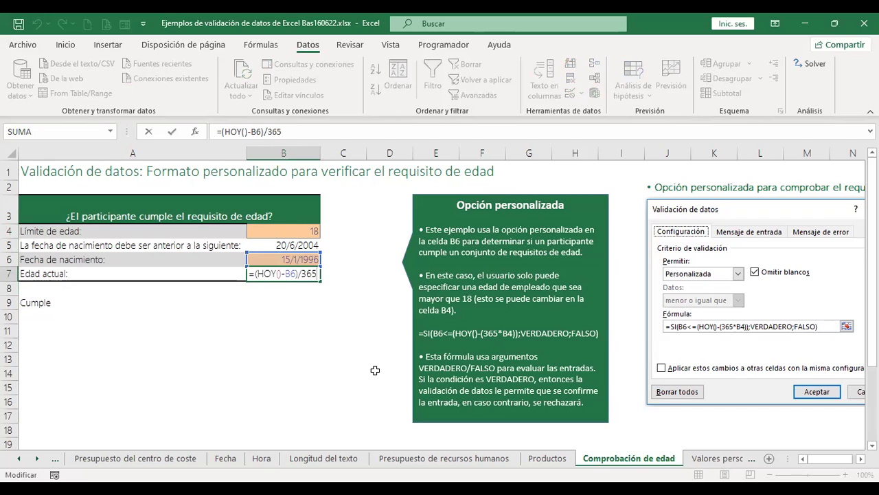
{"action": "key", "text": "Escape"}
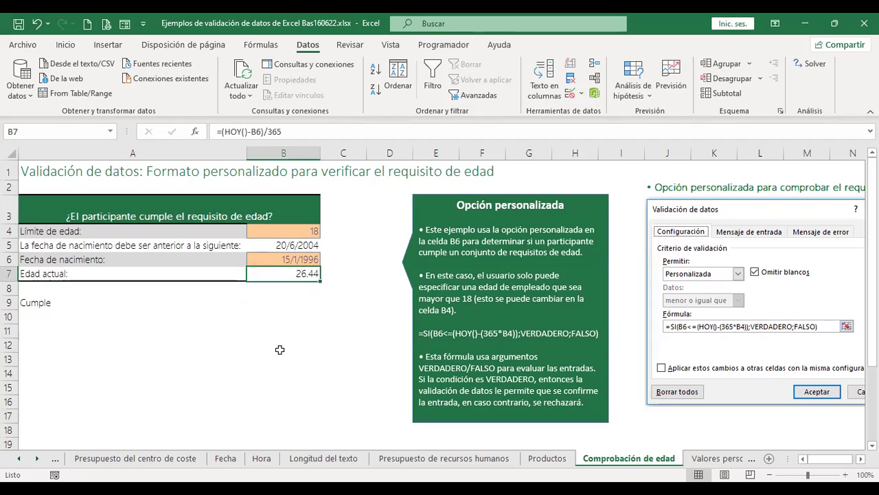
{"action": "left_click", "coordinate": [310, 232]}
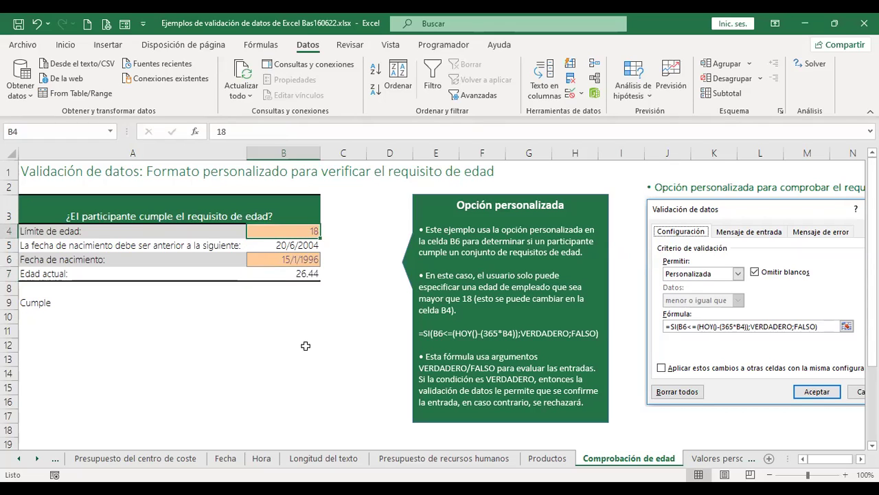
Create a Personalizada data validation rule whose formula begins =SI(B6.
{"action": "left_click", "coordinate": [571, 101]}
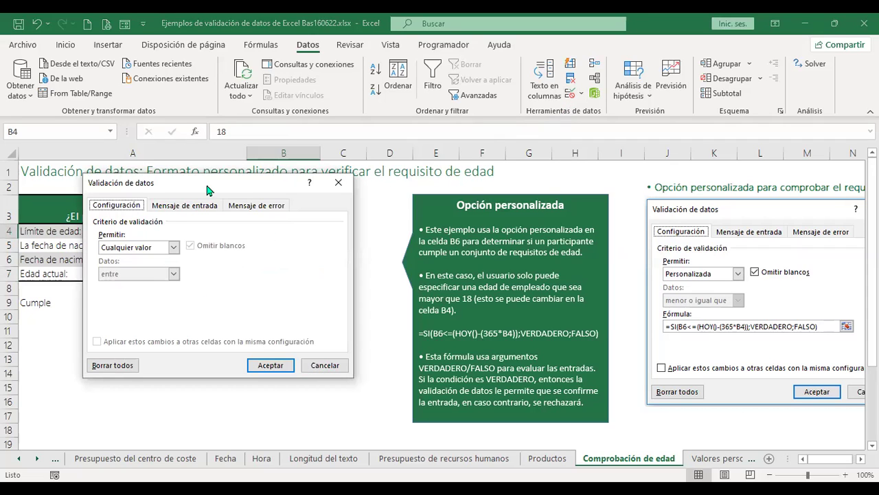
{"action": "left_click", "coordinate": [174, 247]}
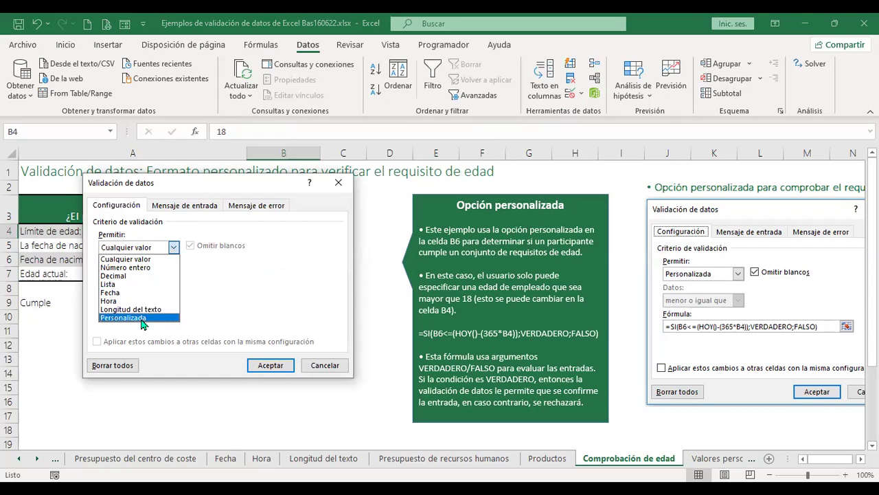
{"action": "left_click", "coordinate": [141, 318]}
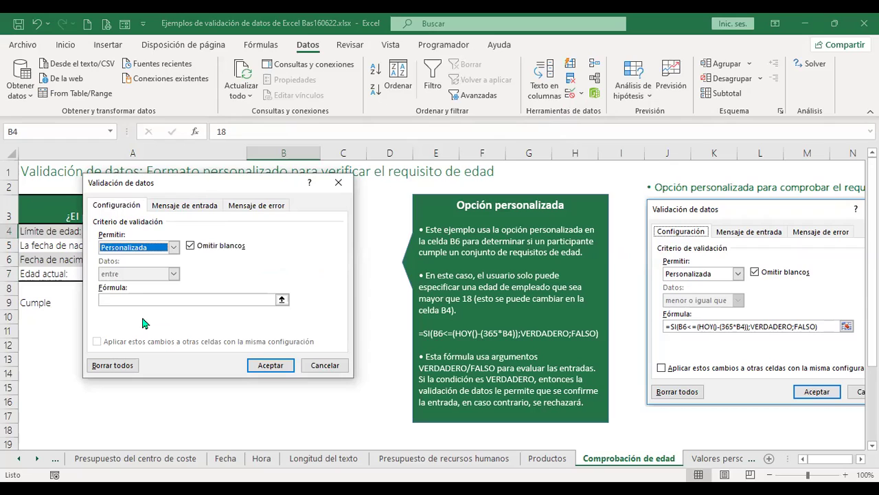
{"action": "left_click", "coordinate": [155, 299]}
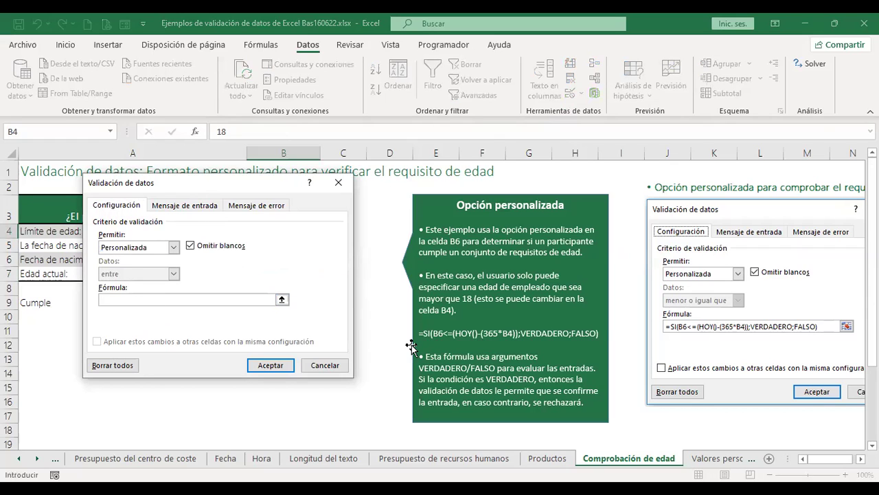
{"action": "type", "text": "=SI("}
{"action": "left_click", "coordinate": [291, 259]}
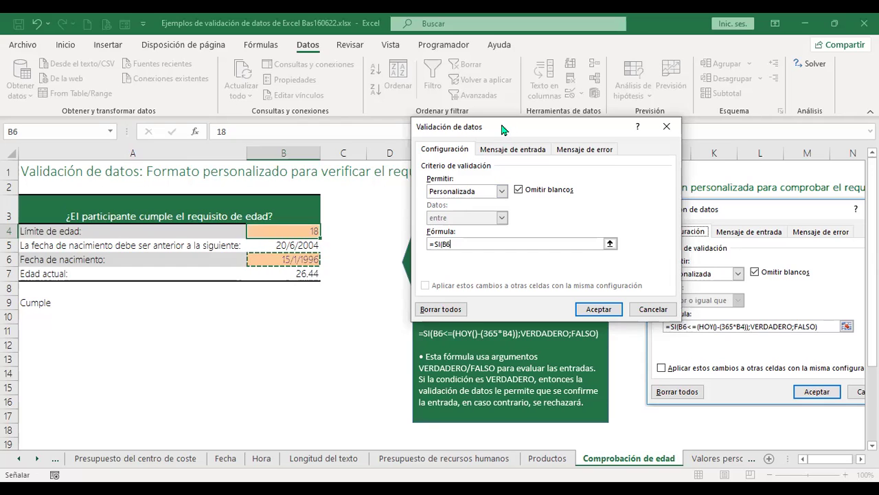
Finish the rule as =SI(B6<=(HOY()-(365*B4));VERDADERO;FALSO) and apply it.
{"action": "left_click_drag", "start_coordinate": [501, 125], "coordinate": [445, 128]}
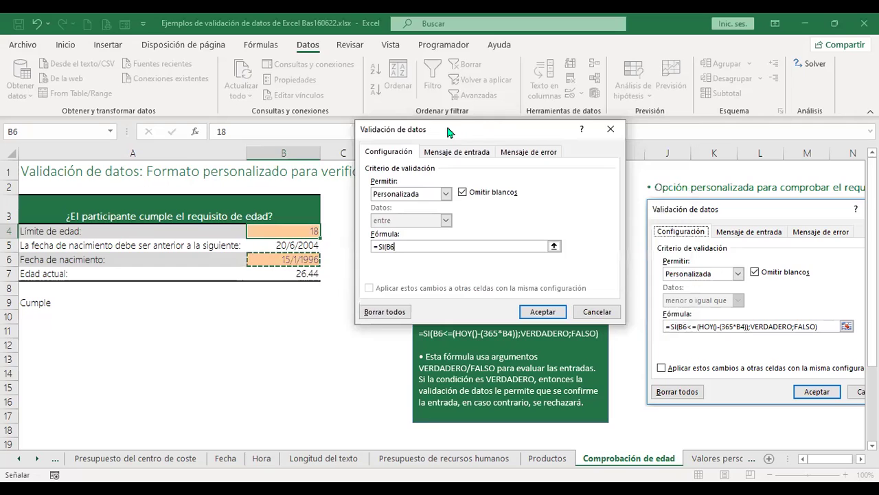
{"action": "type", "text": "<="}
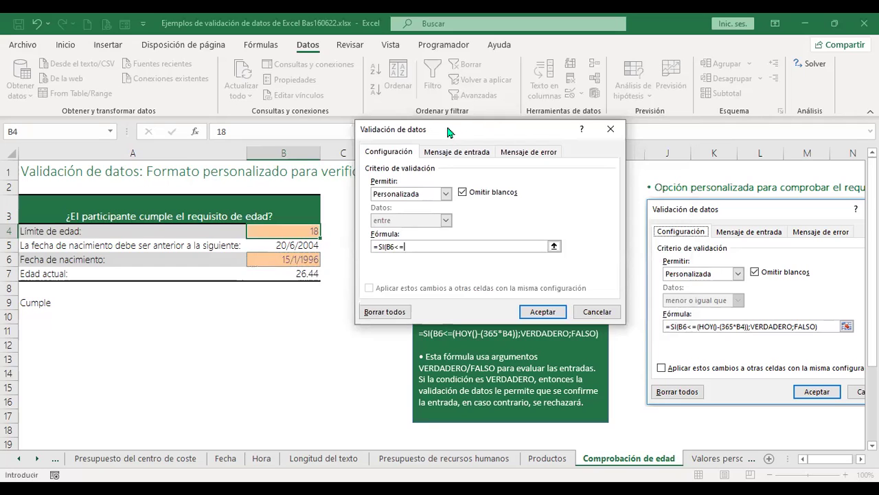
{"action": "type", "text": "(HOY()-(365*"}
{"action": "left_click", "coordinate": [289, 230]}
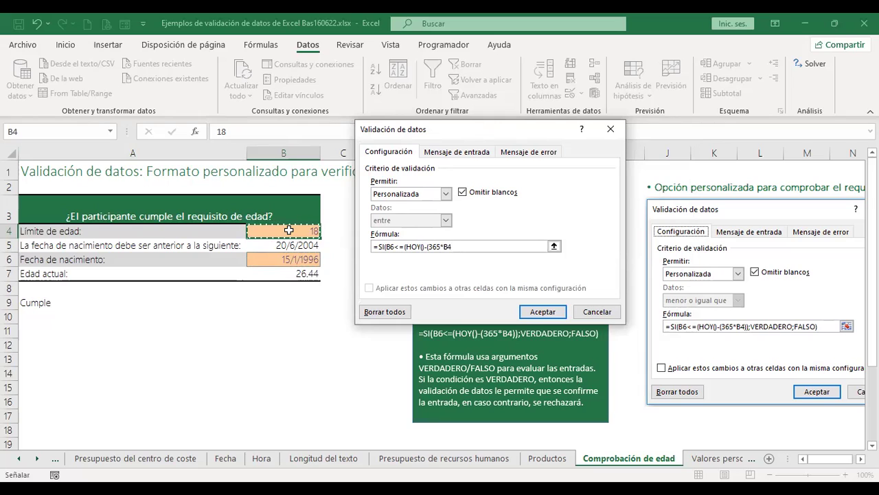
{"action": "type", "text": ")"}
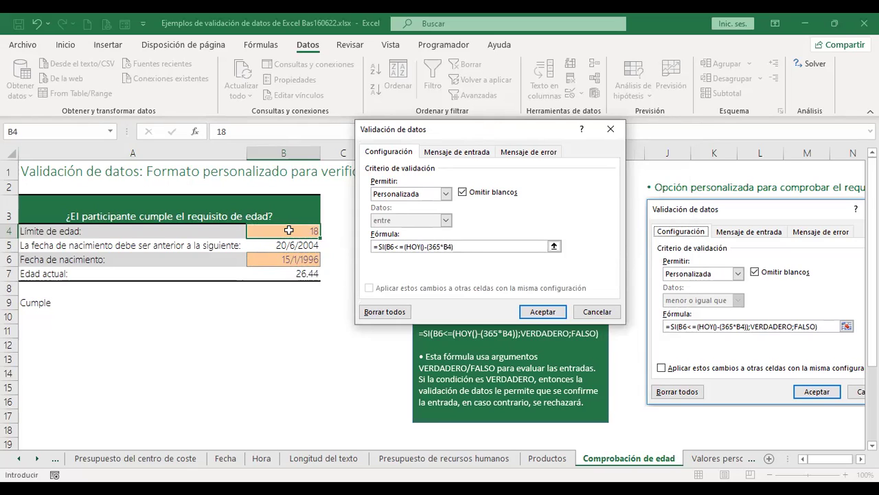
{"action": "type", "text": ")"}
{"action": "left_click", "coordinate": [405, 248]}
{"action": "type", "text": "("}
{"action": "key", "text": "End"}
{"action": "type", "text": ";"}
{"action": "type", "text": "VERDADERO"}
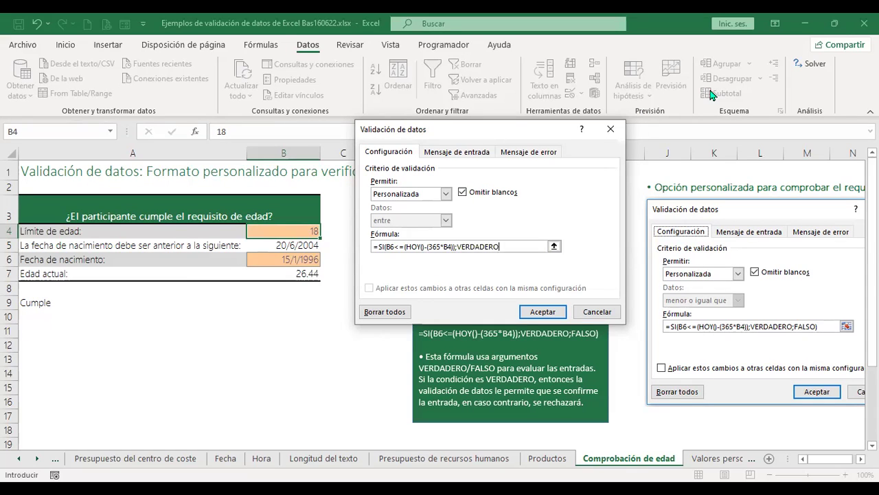
{"action": "type", "text": ";FALSO)"}
{"action": "left_click", "coordinate": [556, 313]}
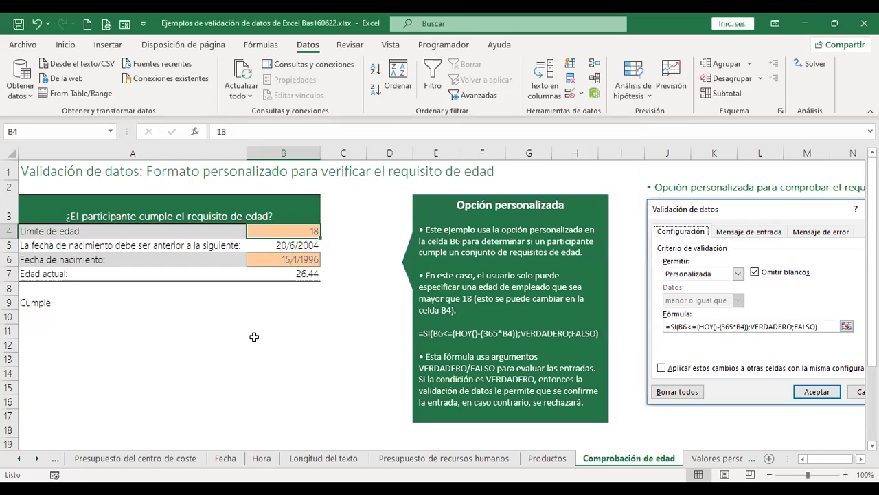
Change the age limit in B4 to 17.
{"action": "scroll", "coordinate": [249, 338], "scroll_direction": "down", "scroll_amount": 1}
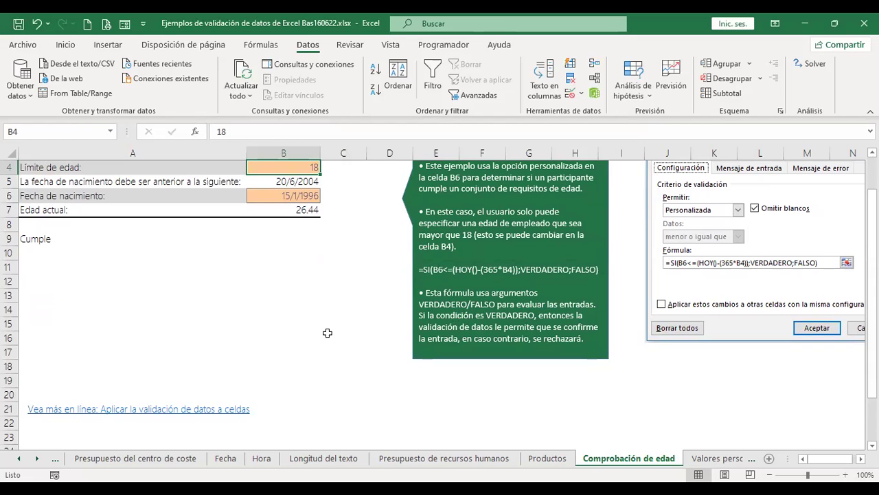
{"action": "scroll", "coordinate": [327, 332], "scroll_direction": "up", "scroll_amount": 1}
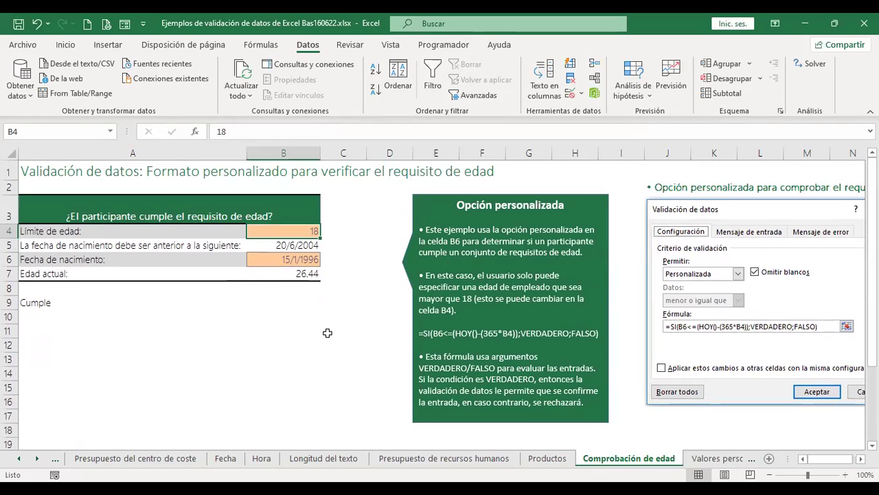
{"action": "type", "text": "17"}
{"action": "key", "text": "Return"}
Enter the birth date 16/6/2012 in B6, making A9 read No aplica.
{"action": "key", "text": "Up"}
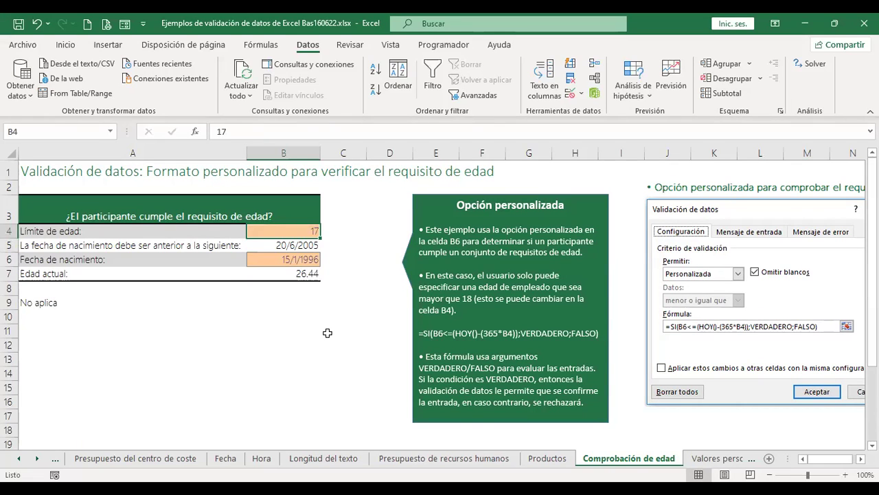
{"action": "key", "text": "Down"}
{"action": "key", "text": "Down"}
{"action": "key", "text": "Down"}
{"action": "key", "text": "Up"}
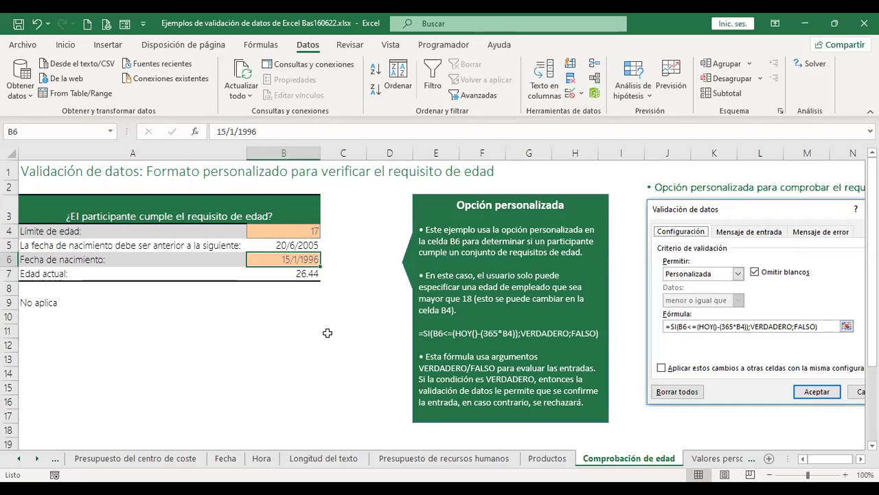
{"action": "type", "text": "16"}
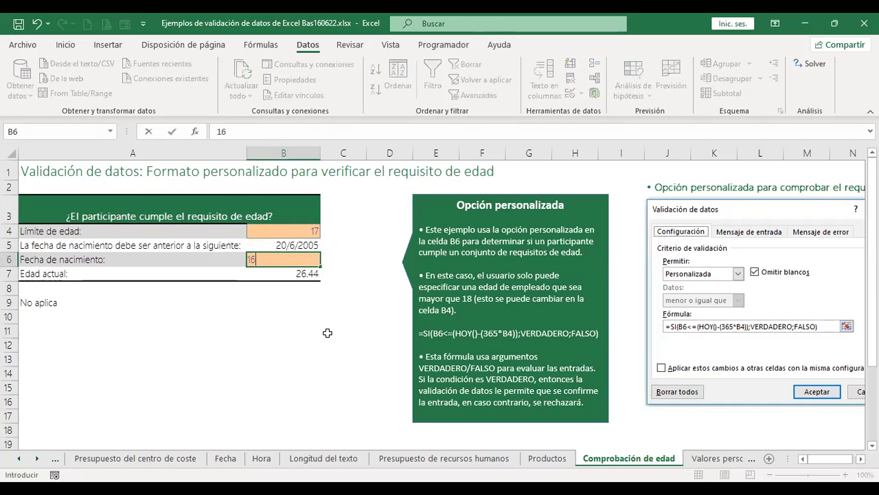
{"action": "type", "text": "/6/2012"}
{"action": "key", "text": "Return"}
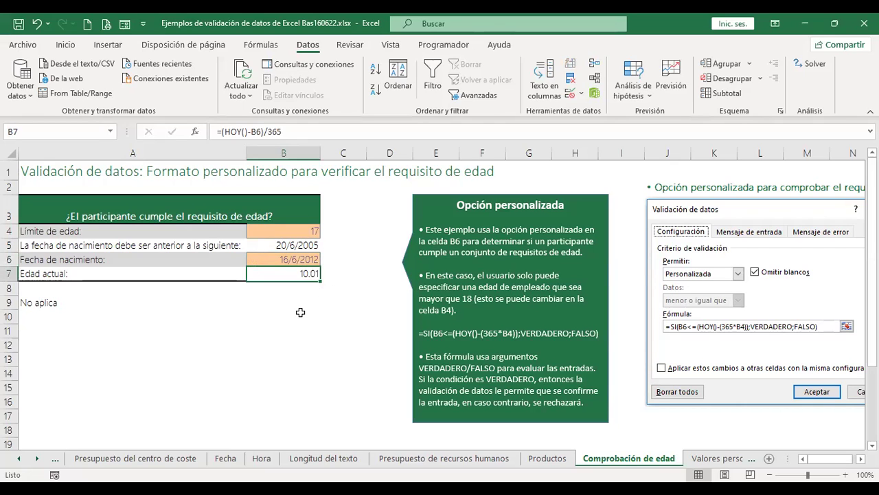
Inspect the contents of B4, B5, B6 and B7, ending with the age limit B4 selected.
{"action": "left_click", "coordinate": [292, 231]}
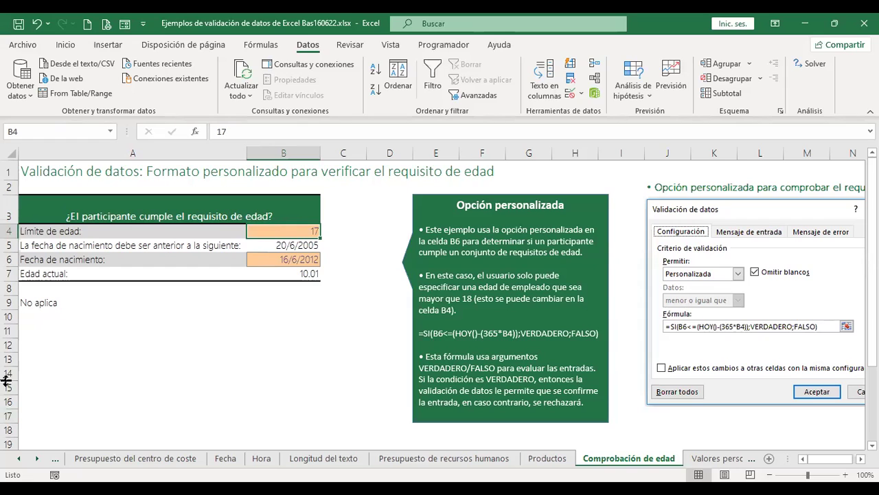
{"action": "left_click", "coordinate": [364, 362]}
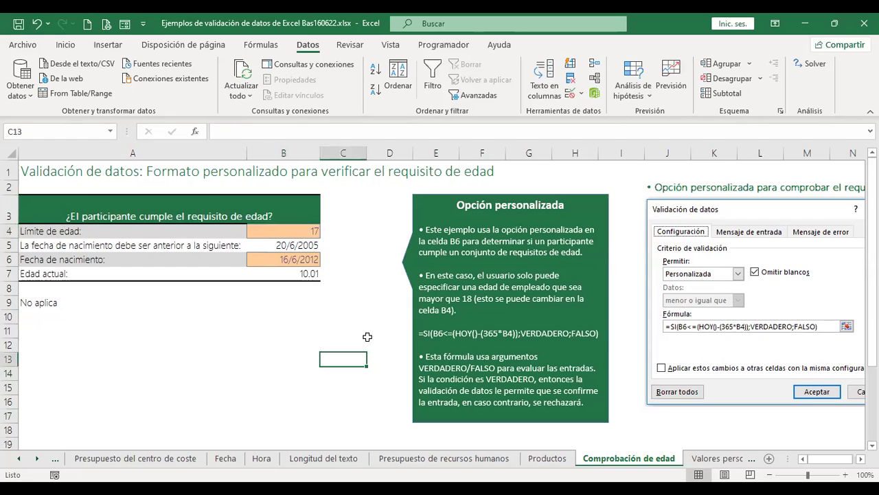
{"action": "left_click", "coordinate": [299, 234]}
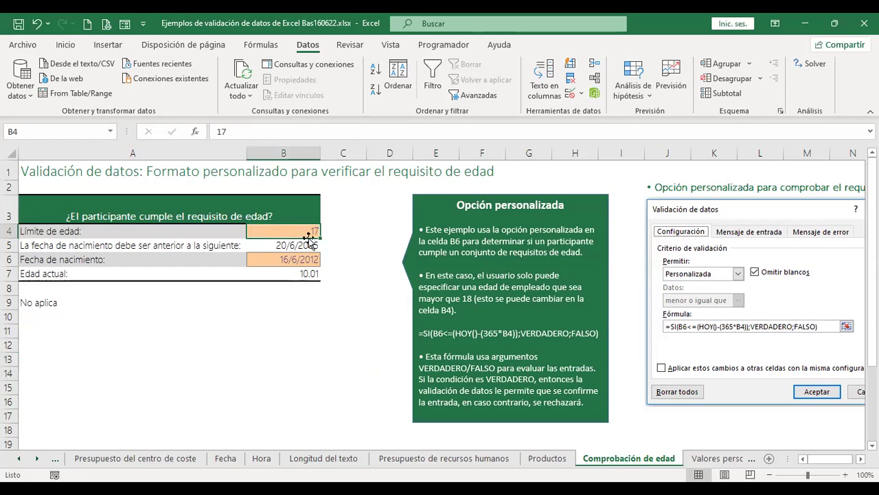
{"action": "left_click", "coordinate": [303, 270]}
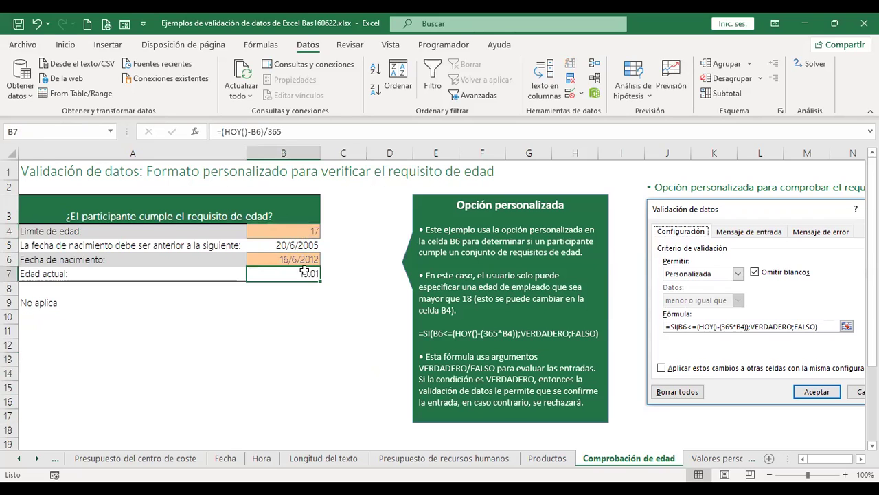
{"action": "left_click", "coordinate": [304, 259]}
{"action": "left_click", "coordinate": [307, 245]}
{"action": "left_click", "coordinate": [310, 230]}
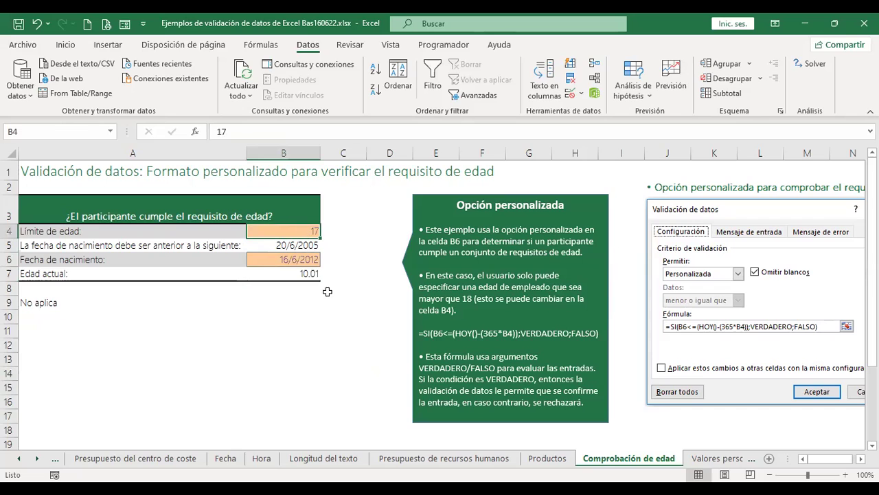
{"action": "left_click", "coordinate": [281, 246]}
{"action": "left_click", "coordinate": [285, 259]}
{"action": "left_click", "coordinate": [294, 232]}
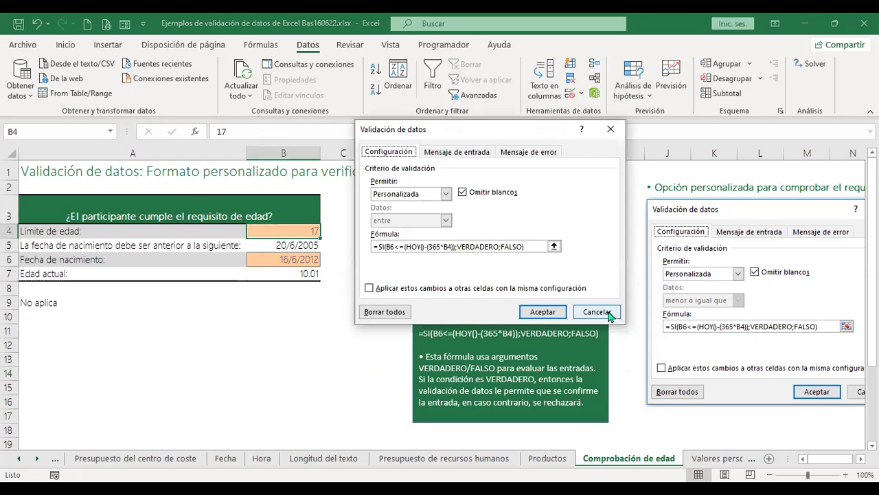
Close the validation dialog, check B6's validation rule without changes, then reselect A3 and B4.
{"action": "left_click", "coordinate": [607, 311]}
{"action": "key", "text": "Down"}
{"action": "key", "text": "Down"}
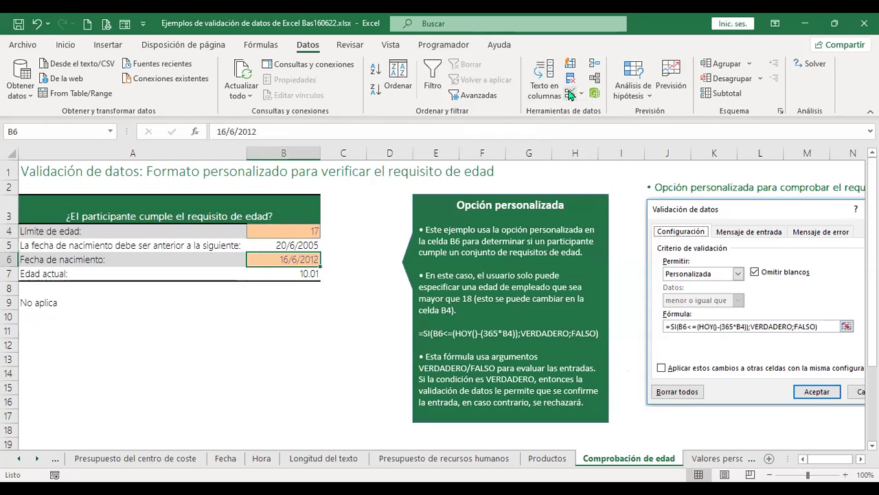
{"action": "left_click", "coordinate": [568, 95]}
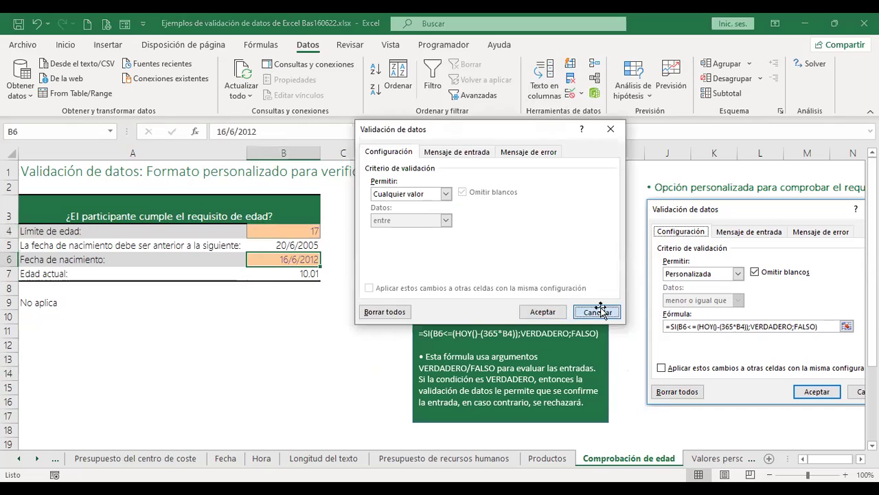
{"action": "left_click", "coordinate": [598, 311]}
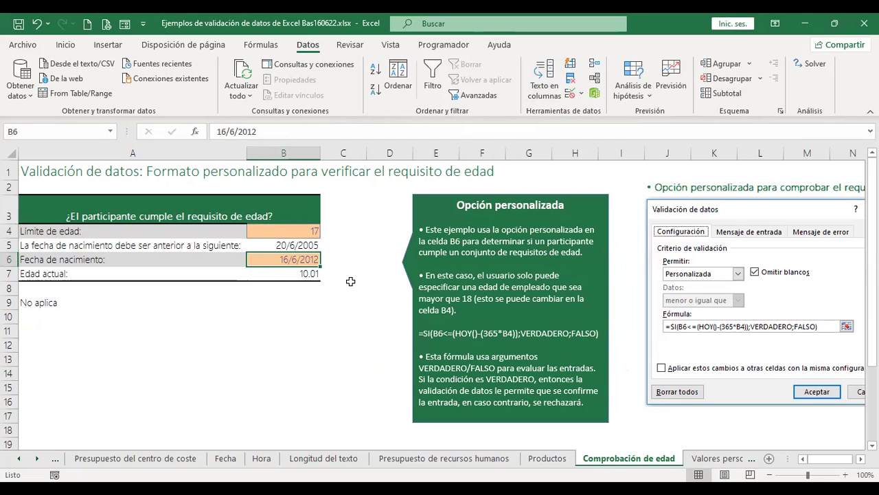
{"action": "left_click", "coordinate": [307, 222]}
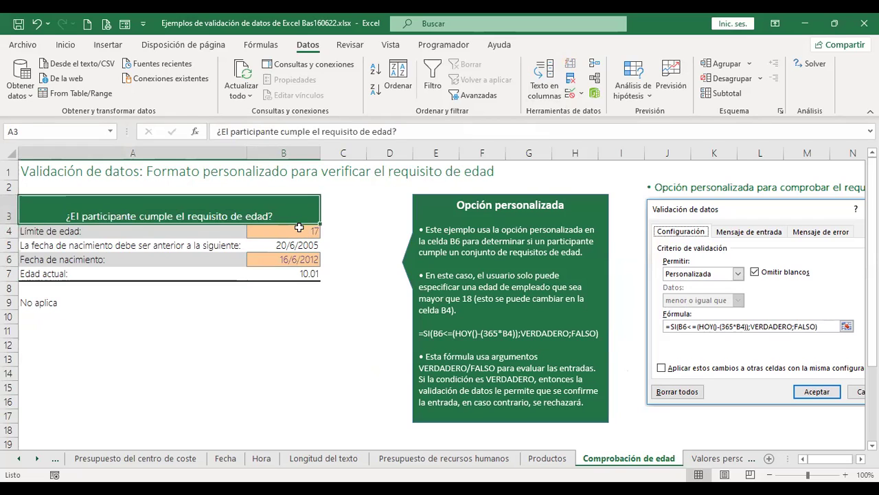
{"action": "left_click", "coordinate": [300, 231]}
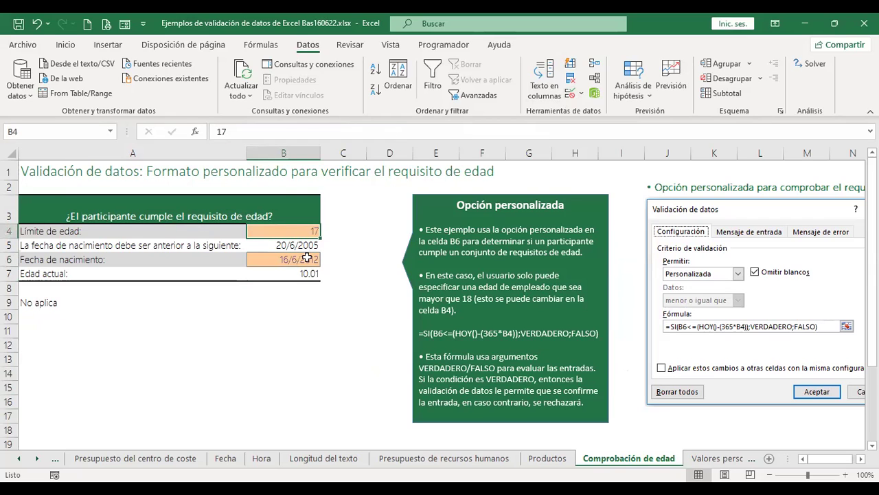